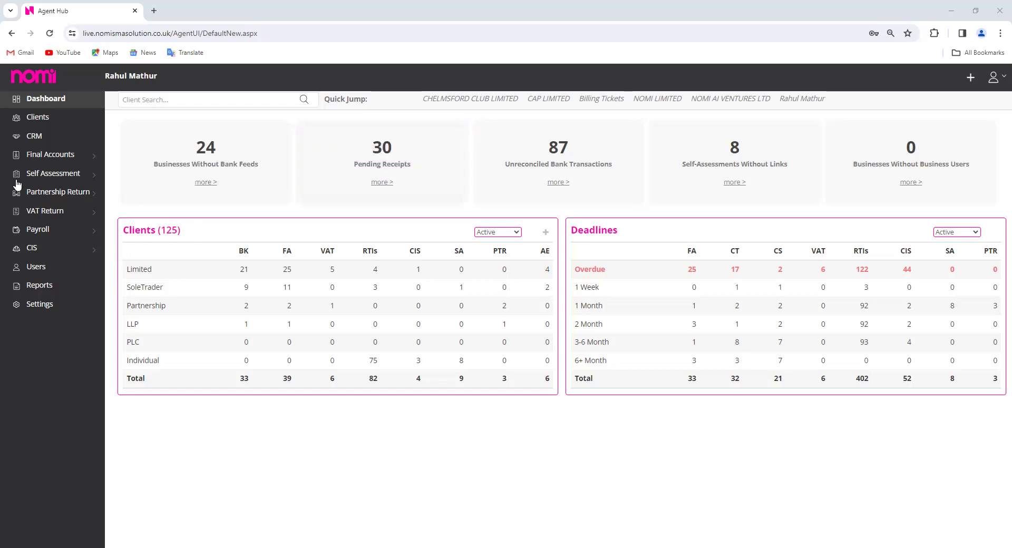
Open Nomi CRM's Clients page in a new tab, browse its 56 clients, then go to KYC records
{"action": "left_click", "coordinate": [31, 137]}
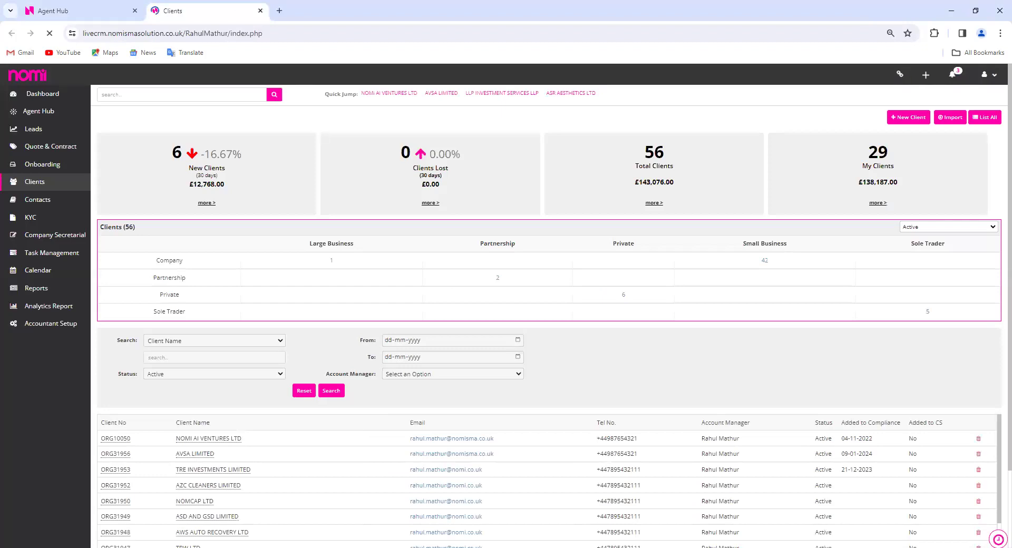
{"action": "scroll", "coordinate": [205, 314], "scroll_direction": "down", "scroll_amount": 2}
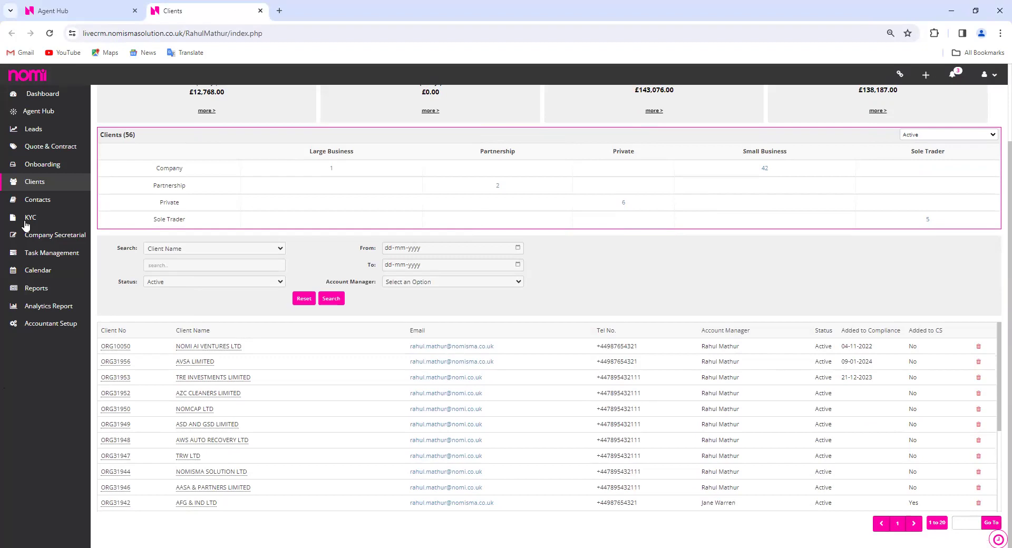
{"action": "left_click", "coordinate": [21, 218]}
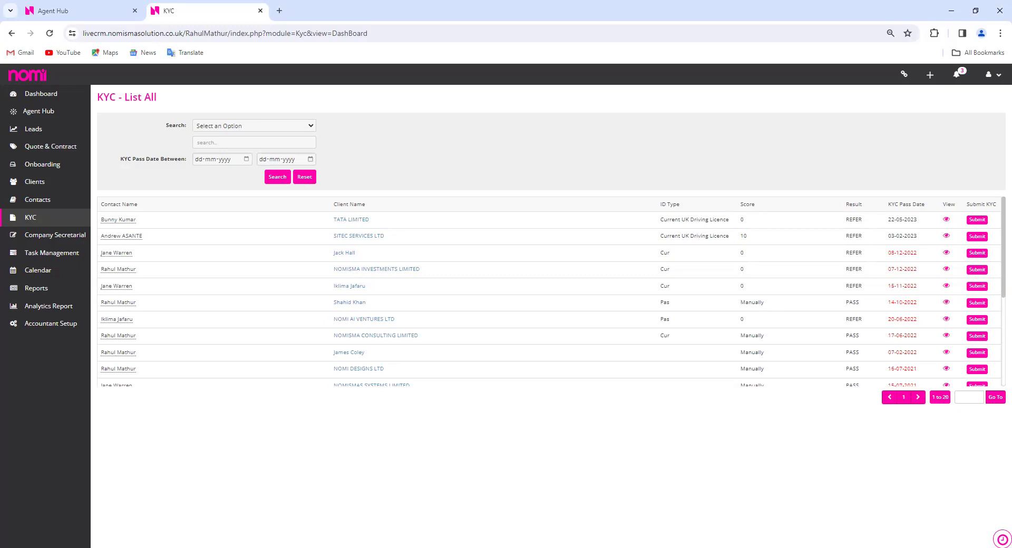
Start KYC verification for the first record, then go to Accountant Setup's practice details
{"action": "left_click", "coordinate": [977, 220]}
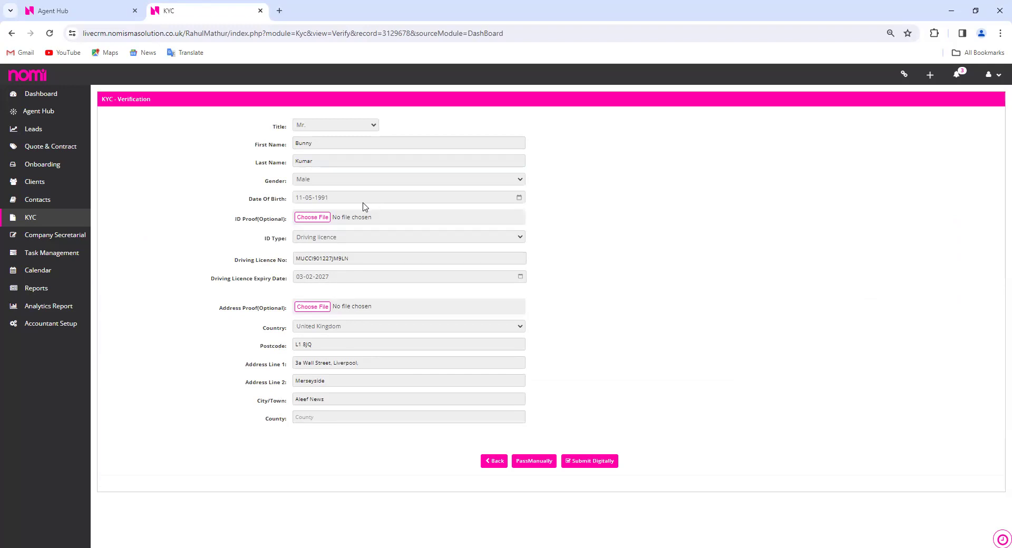
{"action": "left_click", "coordinate": [5, 291]}
{"action": "left_click", "coordinate": [45, 329]}
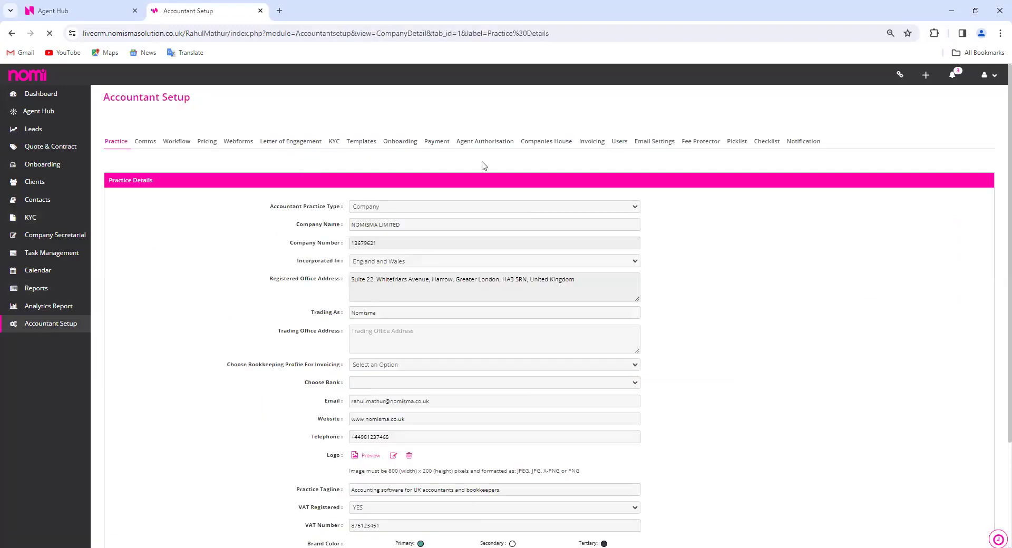
In Accountant Setup's KYC settings, set automatic KYC submission on no response to Yes
{"action": "left_click", "coordinate": [334, 142]}
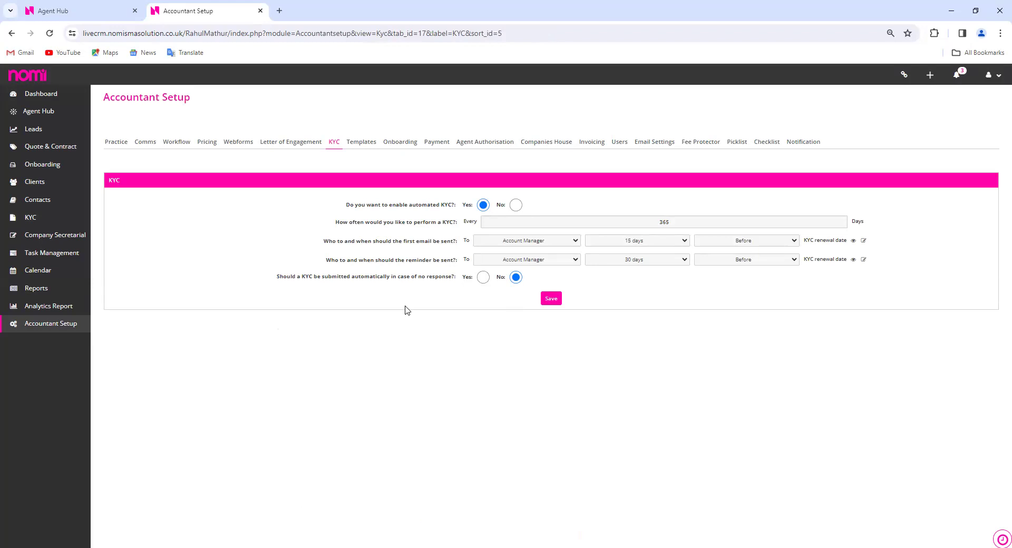
{"action": "left_click", "coordinate": [484, 279]}
{"action": "left_click", "coordinate": [541, 143]}
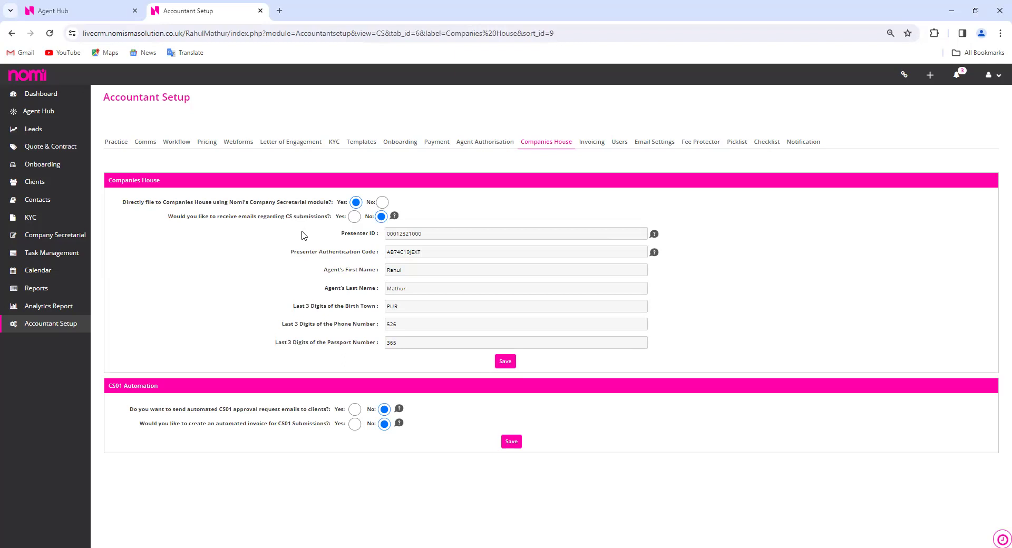
Set CS submission emails, CS01 approval emails, CS01 submissions and CS01 invoices all to Yes
{"action": "left_click", "coordinate": [355, 217]}
{"action": "left_click", "coordinate": [354, 410]}
{"action": "left_click", "coordinate": [354, 423]}
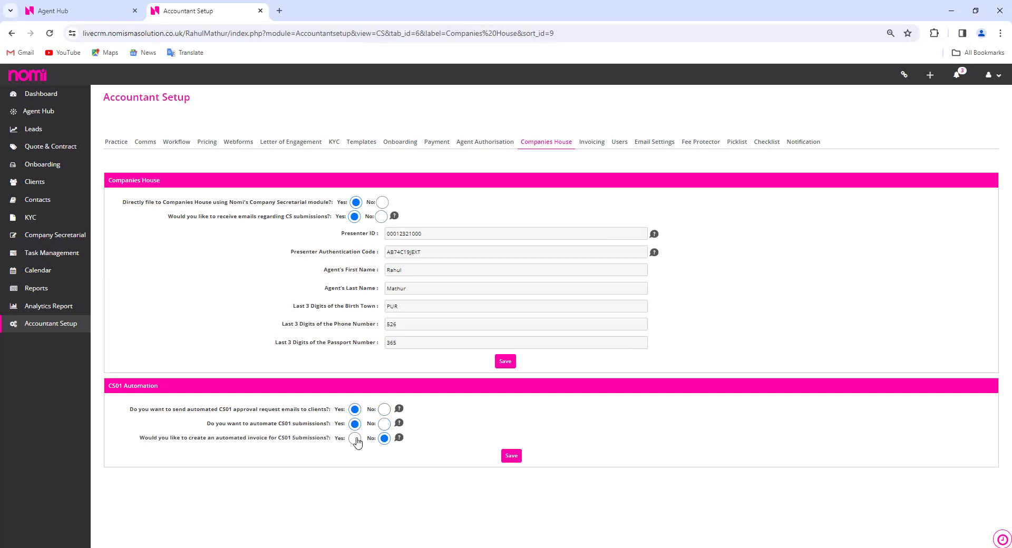
{"action": "left_click", "coordinate": [354, 438]}
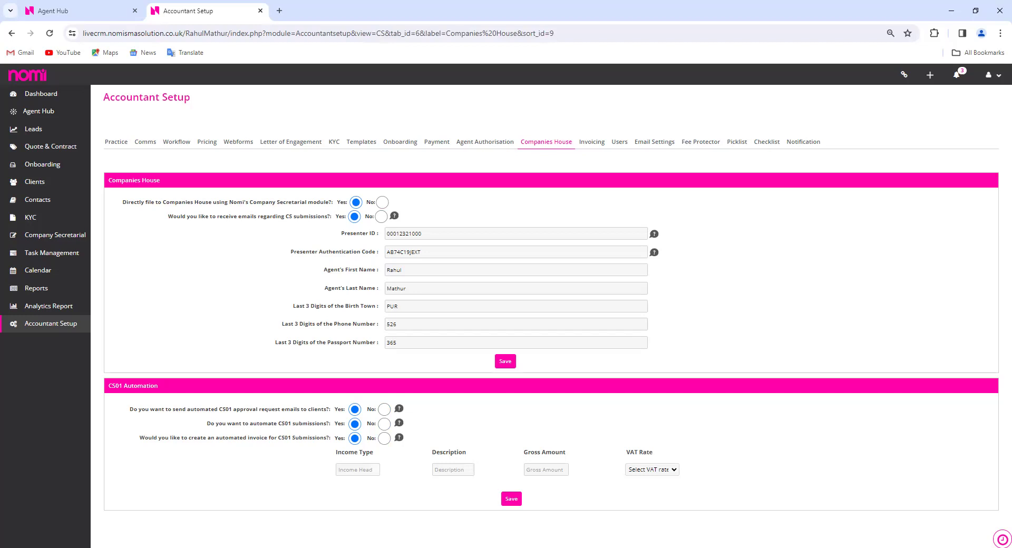
{"action": "left_click", "coordinate": [55, 236]}
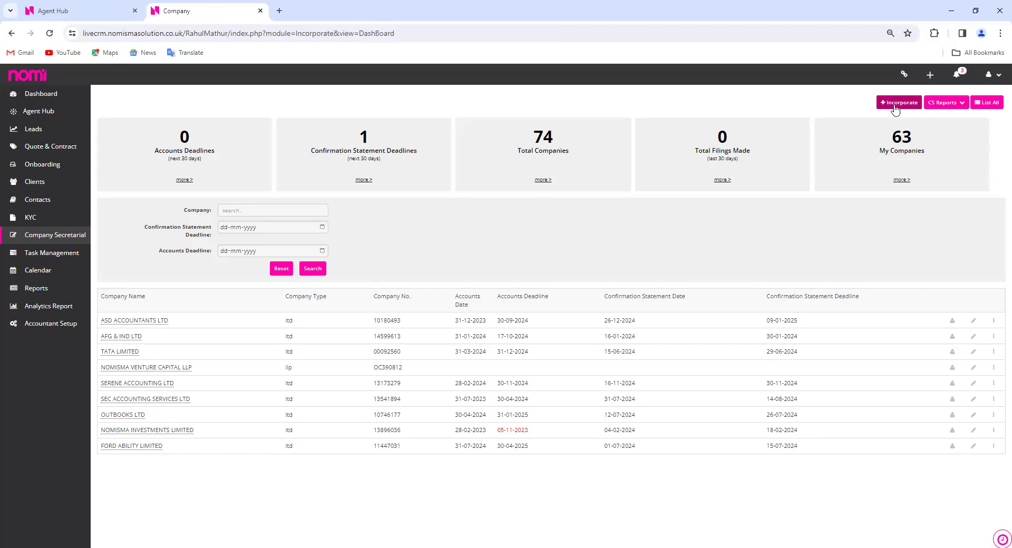
Review ASD ACCOUNTANTS LTD's People tab: two active officers, two resigned, and its PSCs
{"action": "left_click", "coordinate": [140, 320]}
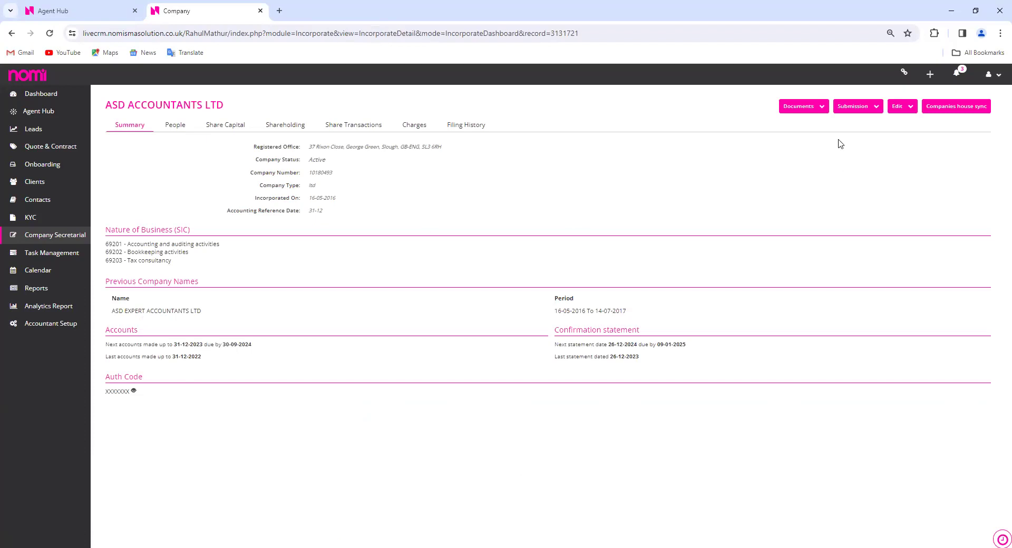
{"action": "left_click", "coordinate": [175, 126]}
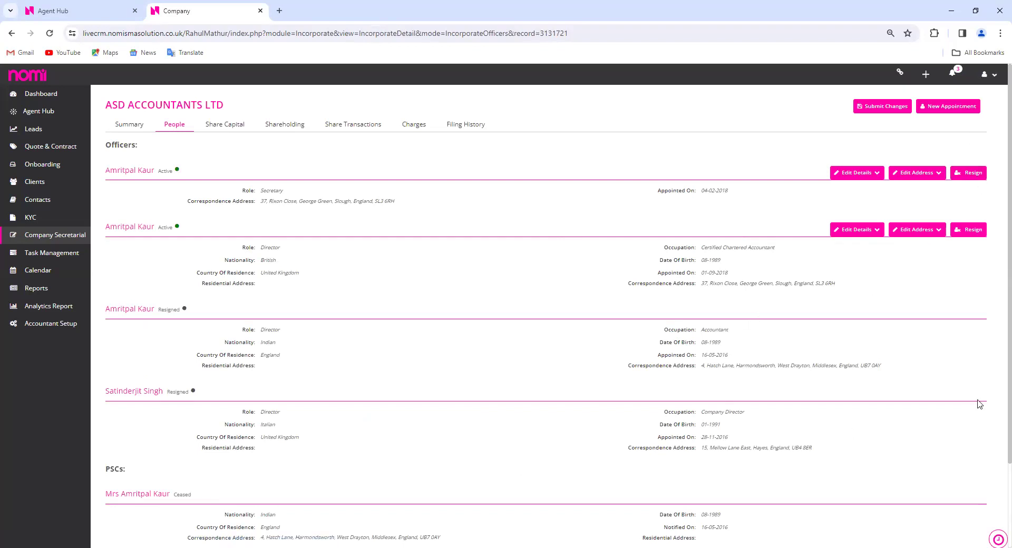
{"action": "scroll", "coordinate": [979, 404], "scroll_direction": "down", "scroll_amount": 1}
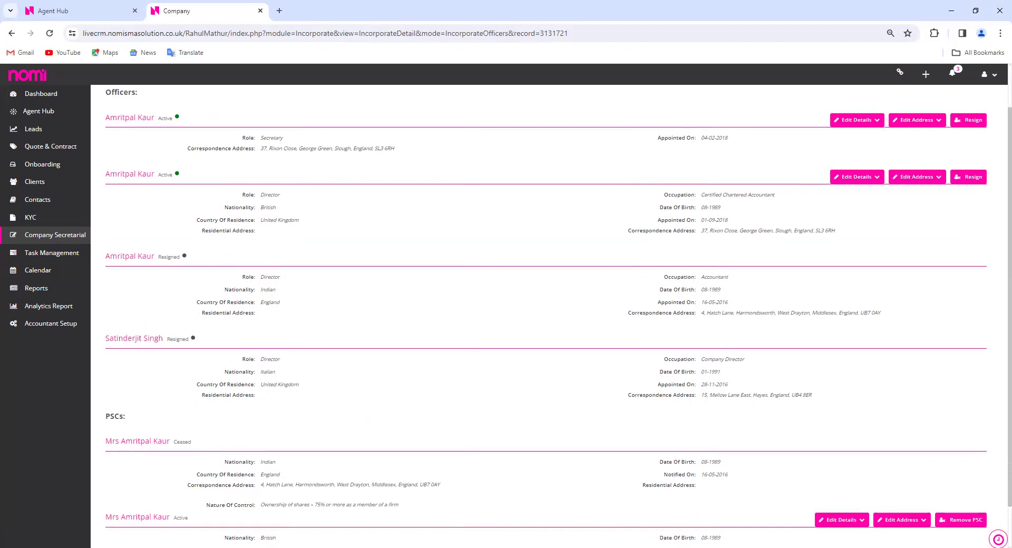
{"action": "scroll", "coordinate": [502, 366], "scroll_direction": "down", "scroll_amount": 1}
{"action": "scroll", "coordinate": [501, 367], "scroll_direction": "up", "scroll_amount": 2}
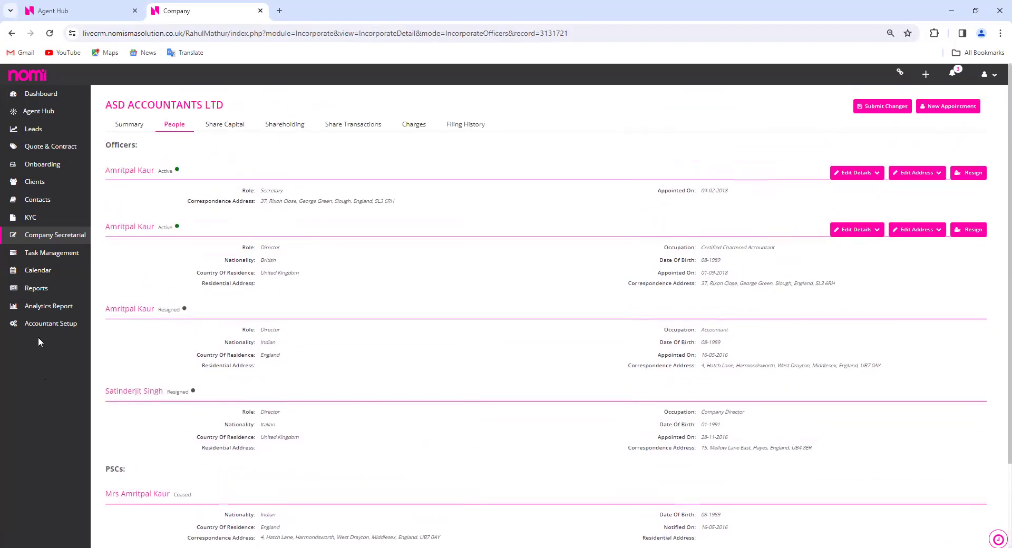
Go to Accountant Setup's Workflow tab with the system default email settings
{"action": "left_click", "coordinate": [50, 326]}
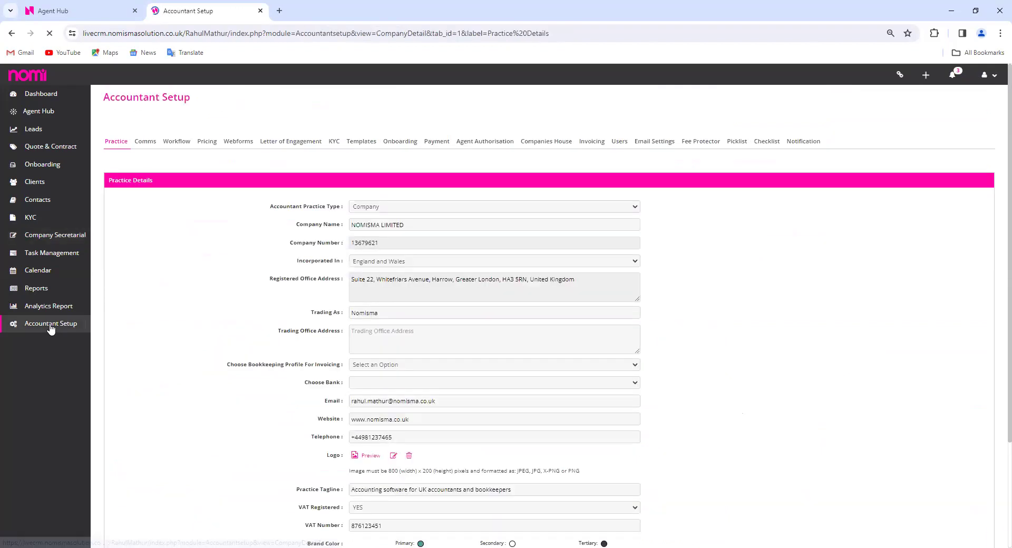
{"action": "left_click", "coordinate": [175, 142]}
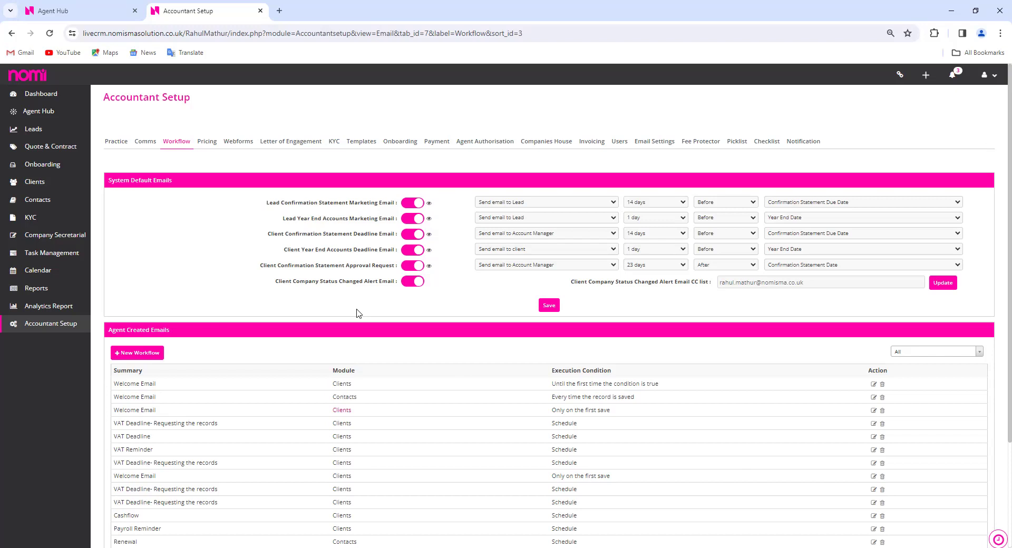
Switch back to the Agent Hub dashboard browser tab
{"action": "left_click", "coordinate": [95, 12]}
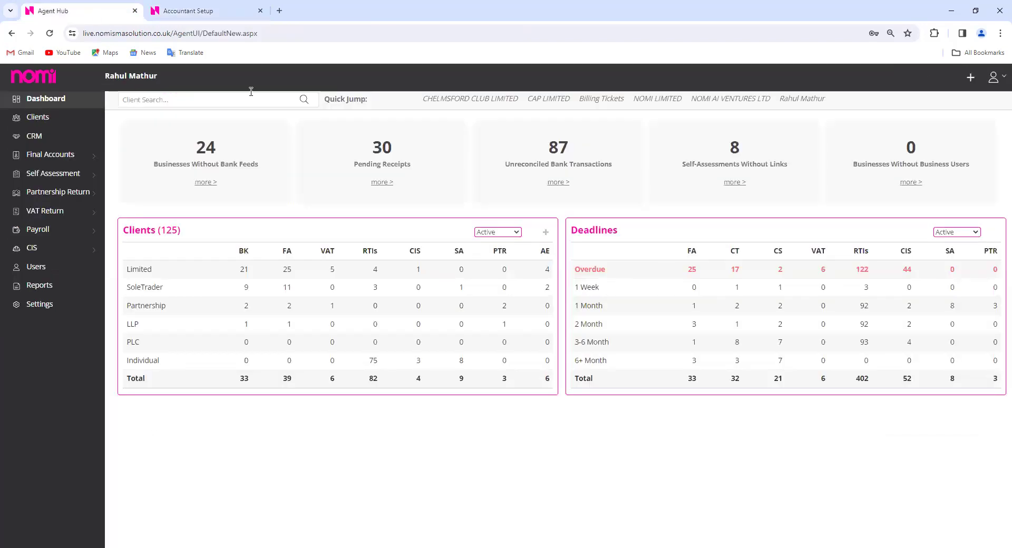
Open NOMI LIMITED's dashboard from Quick Jump and launch its Payroll in a new tab
{"action": "left_click", "coordinate": [651, 101]}
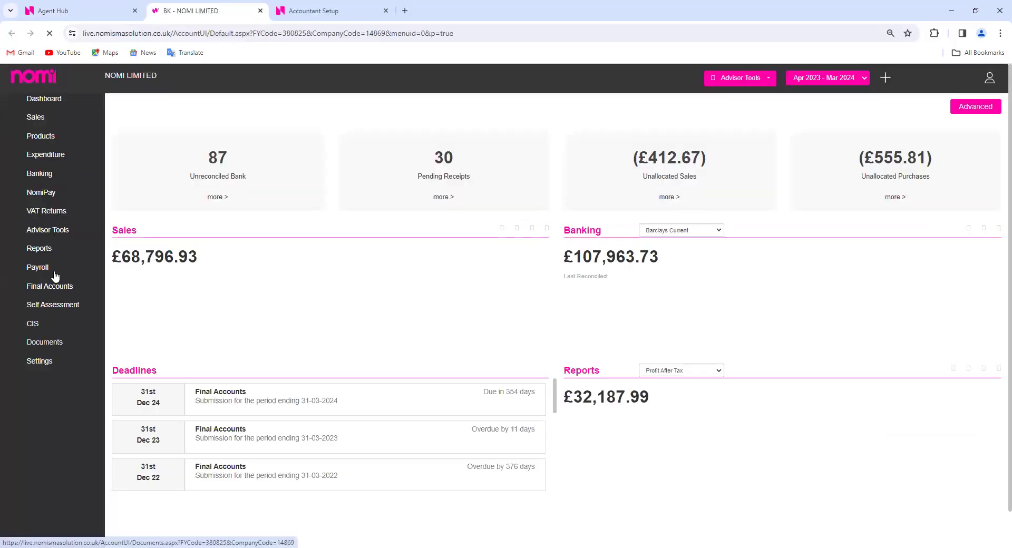
{"action": "left_click", "coordinate": [53, 272]}
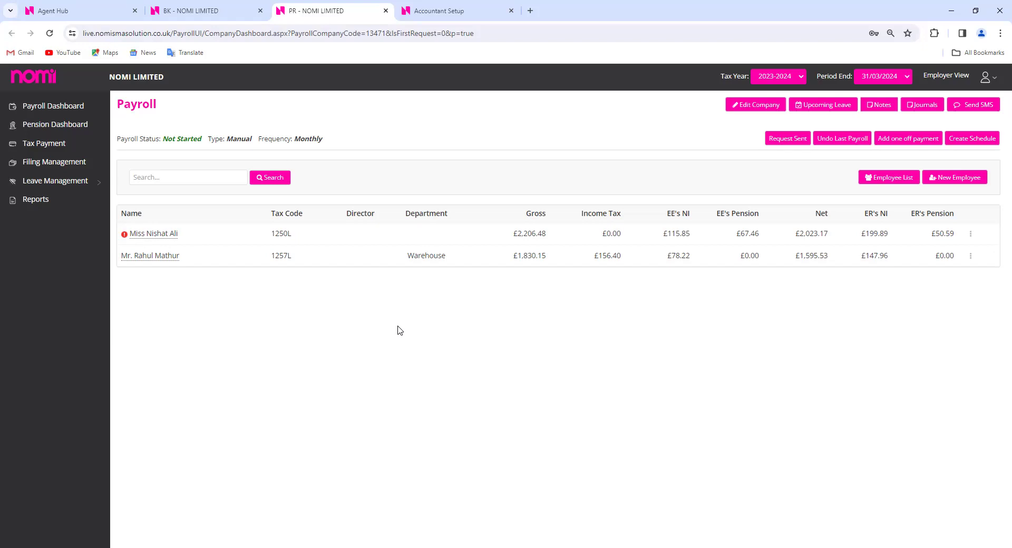
Open NOMI LIMITED's payroll company details with Edit Company
{"action": "left_click", "coordinate": [768, 111]}
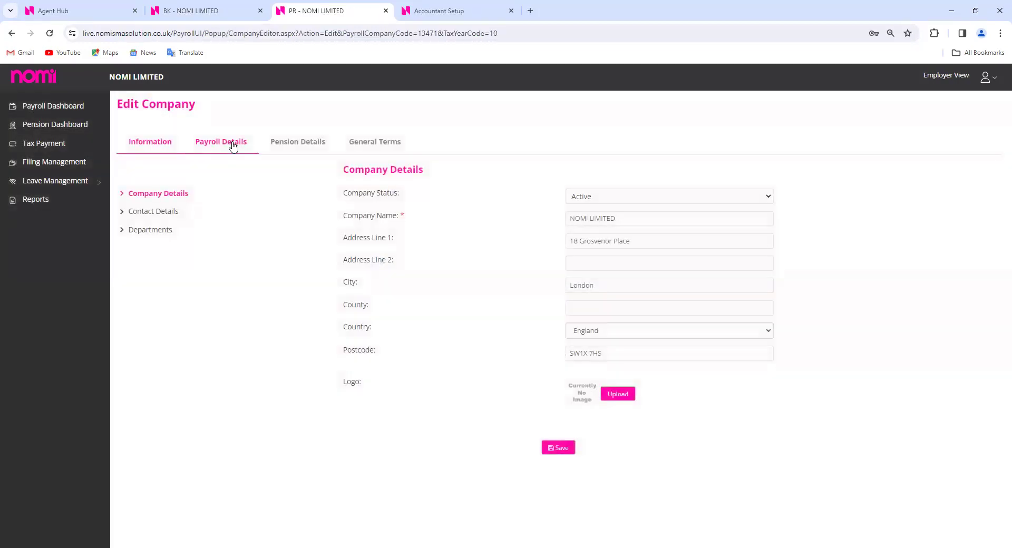
Check NOMI LIMITED's Payroll Settings, keep Automatic Payroll disabled, and return to the BK tab
{"action": "left_click", "coordinate": [224, 152]}
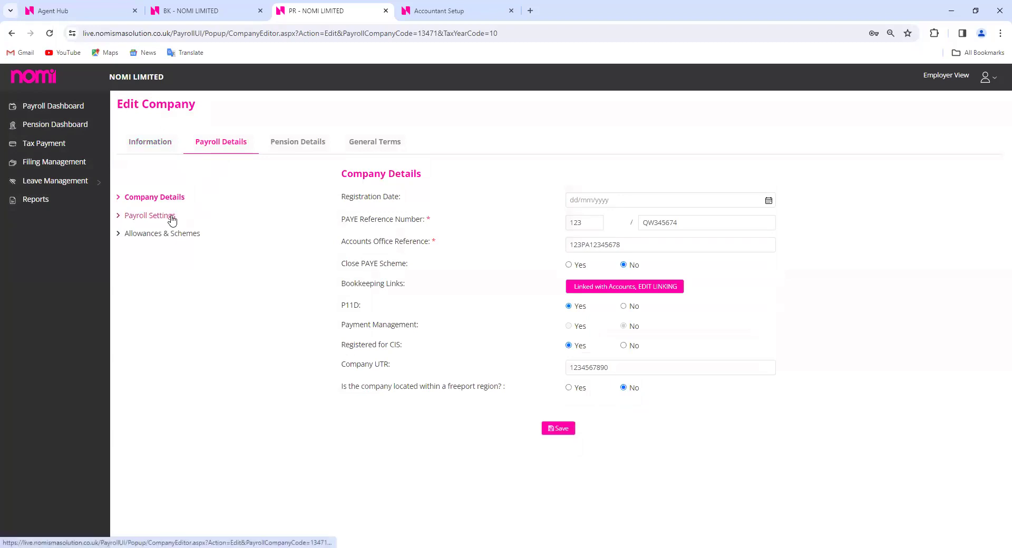
{"action": "left_click", "coordinate": [174, 217]}
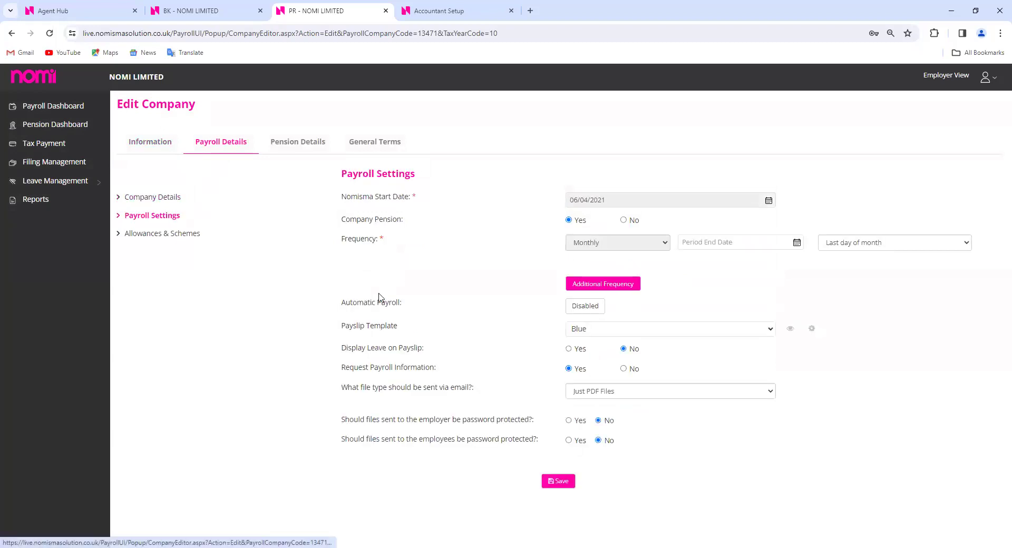
{"action": "left_click_drag", "start_coordinate": [341, 304], "coordinate": [402, 307]}
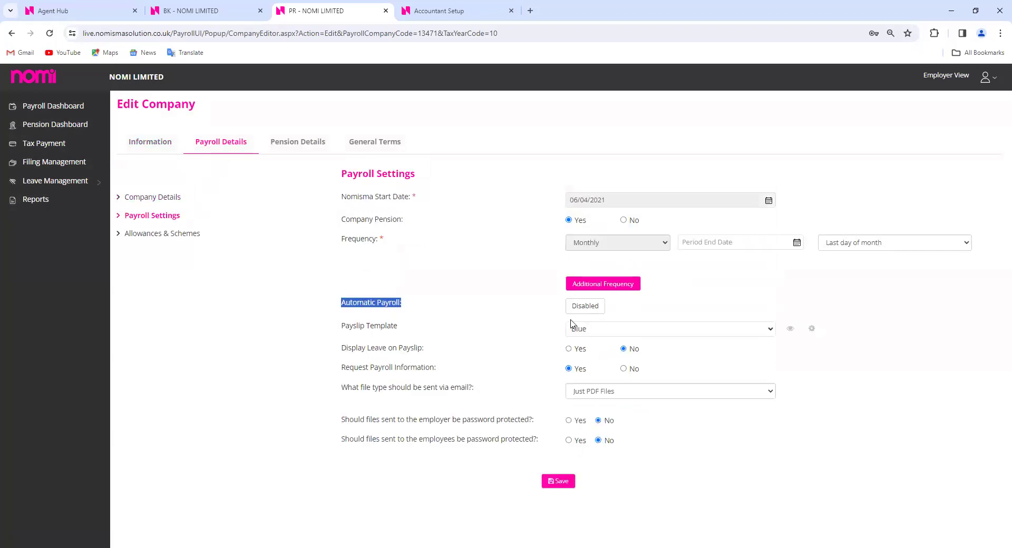
{"action": "left_click", "coordinate": [598, 309]}
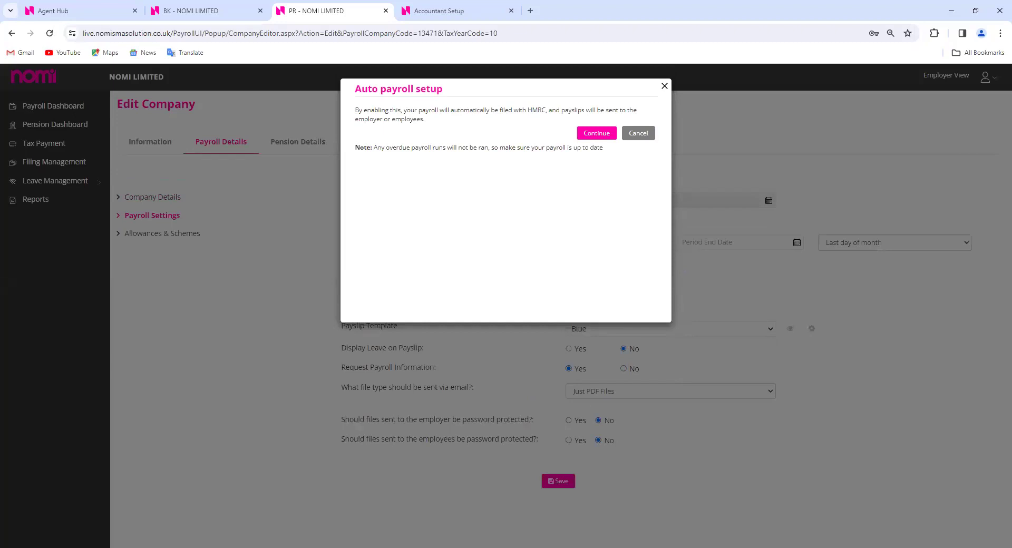
{"action": "left_click", "coordinate": [664, 86]}
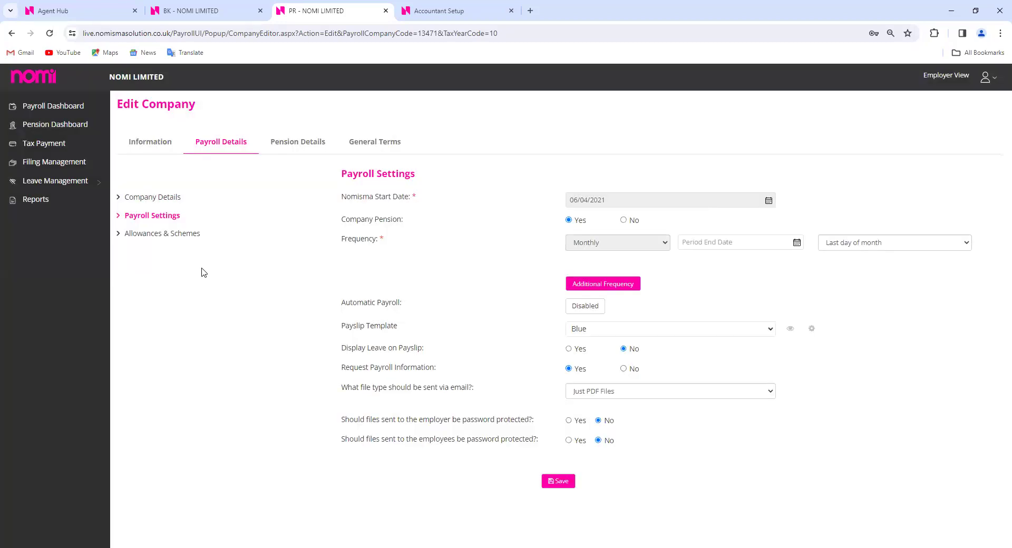
{"action": "left_click", "coordinate": [186, 14]}
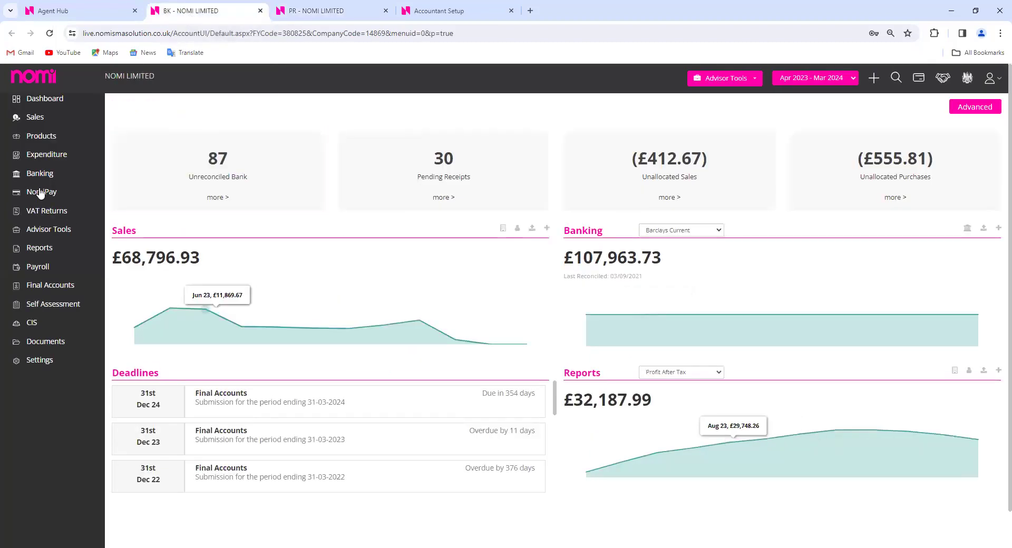
From the Sales dashboard, start a New Repeat Invoice for NOMI LIMITED
{"action": "left_click", "coordinate": [40, 118]}
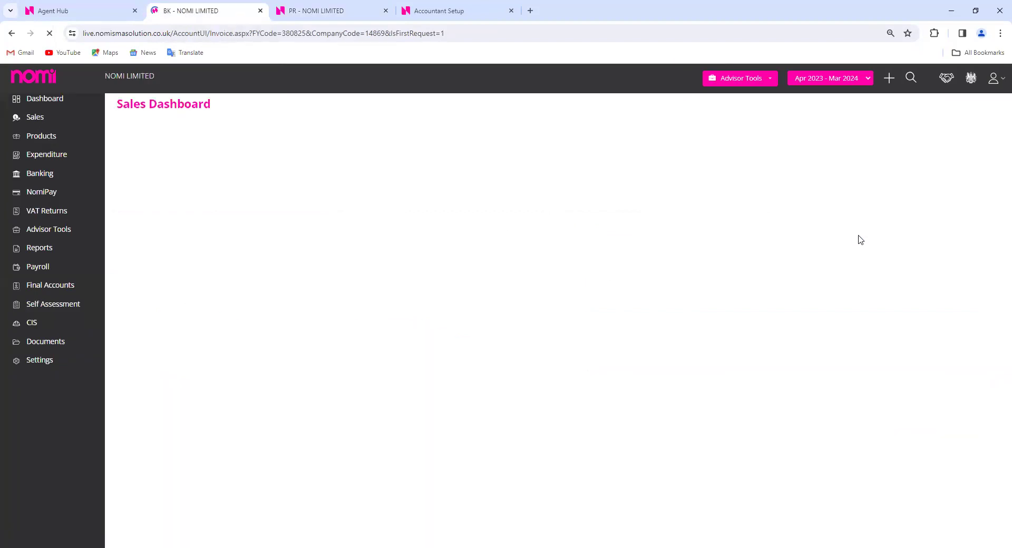
{"action": "left_click", "coordinate": [973, 108]}
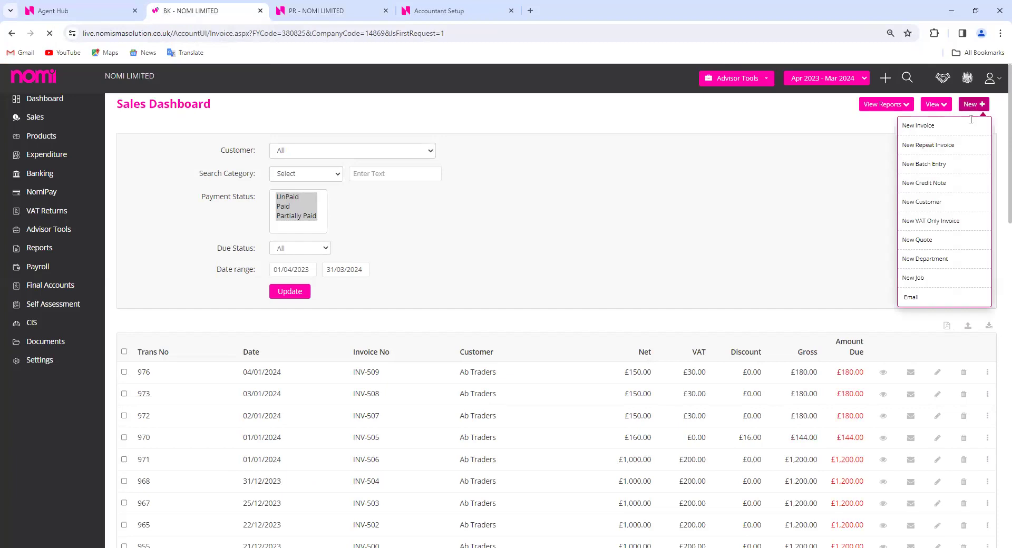
{"action": "left_click", "coordinate": [950, 150]}
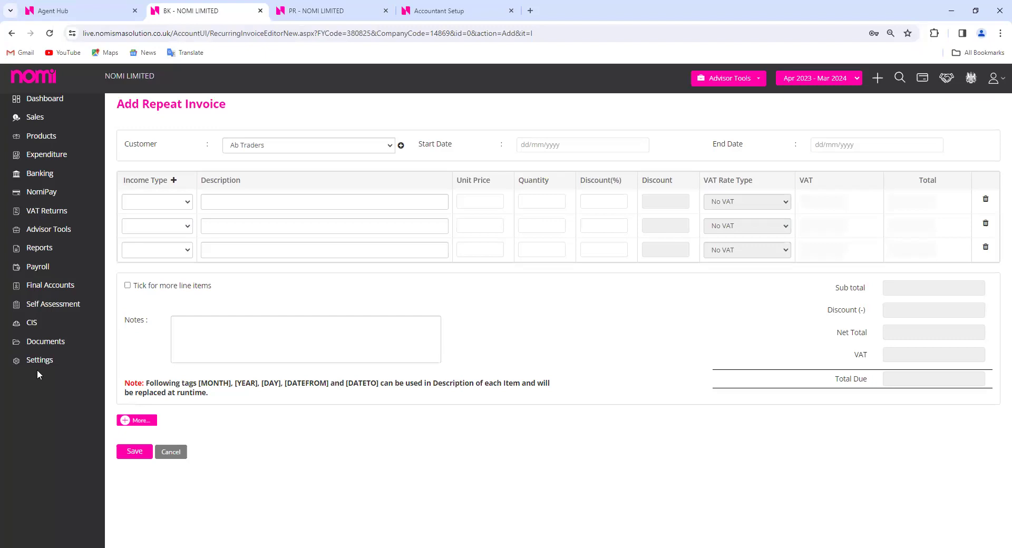
Keep Ab Traders as customer and add a Sale line for Bookkeeping and Final Accounts at 200
{"action": "left_click", "coordinate": [348, 150]}
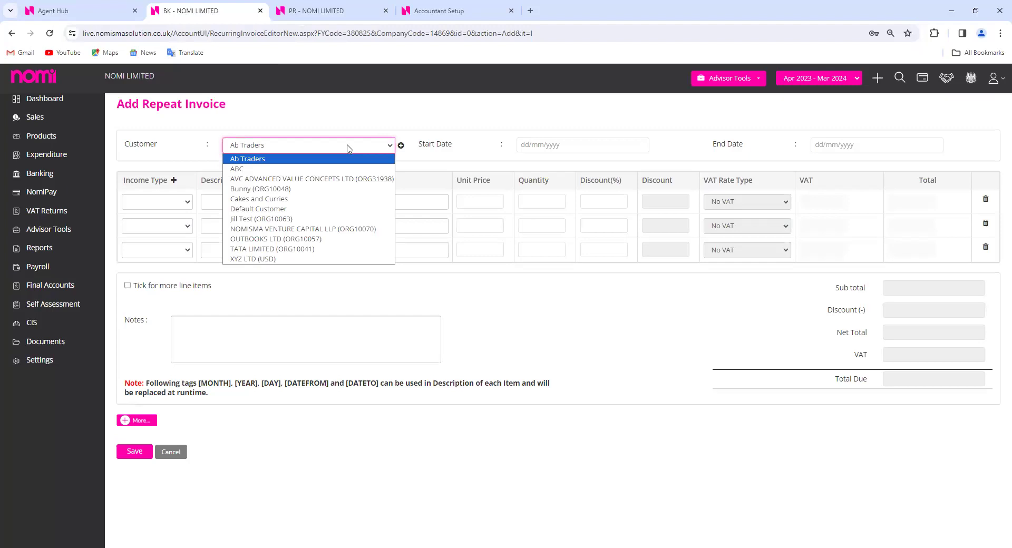
{"action": "left_click", "coordinate": [348, 149]}
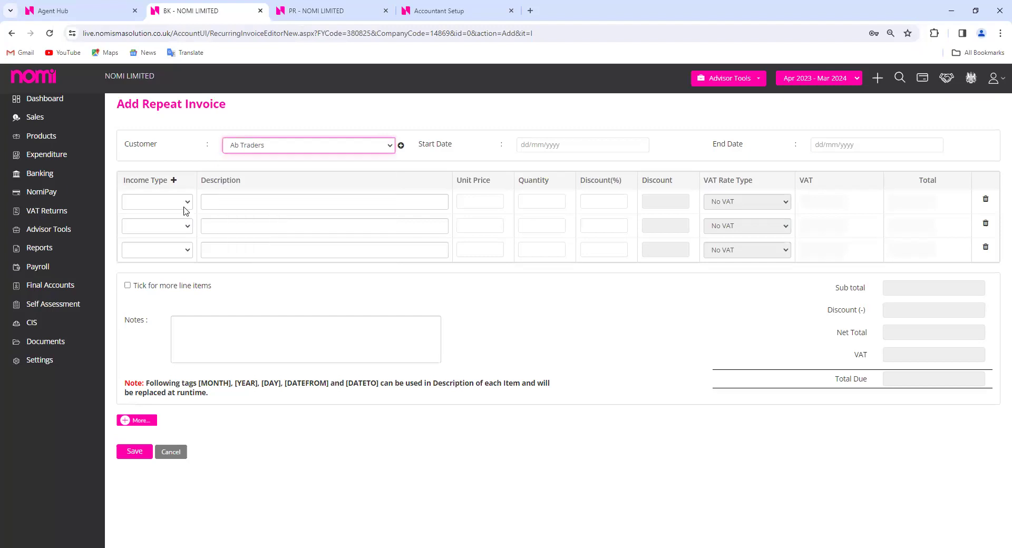
{"action": "left_click", "coordinate": [185, 206]}
{"action": "left_click", "coordinate": [181, 226]}
{"action": "left_click", "coordinate": [285, 205]}
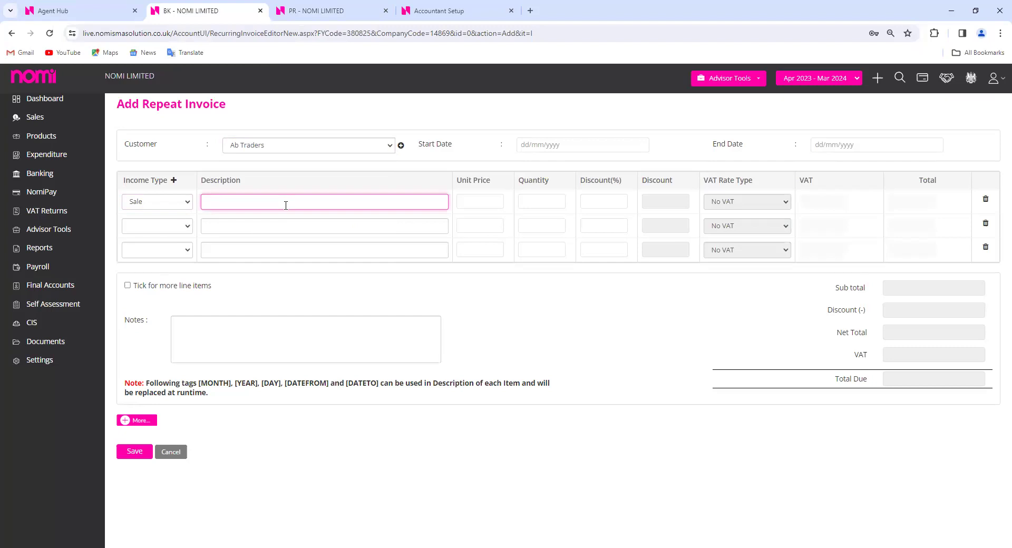
{"action": "type", "text": "Bookkeeping and Final Accounts"}
{"action": "left_click", "coordinate": [495, 200]}
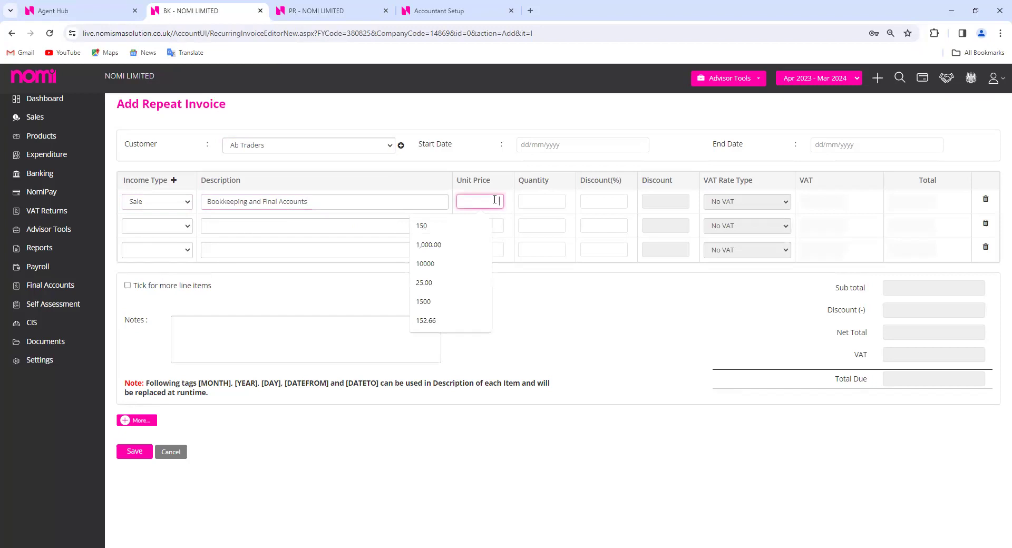
{"action": "type", "text": "200"}
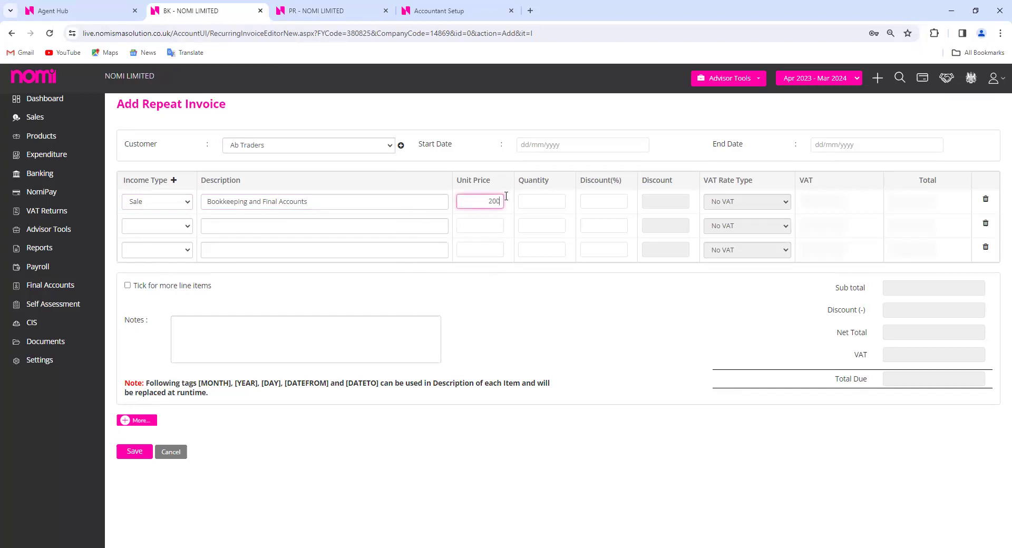
{"action": "left_click", "coordinate": [550, 201]}
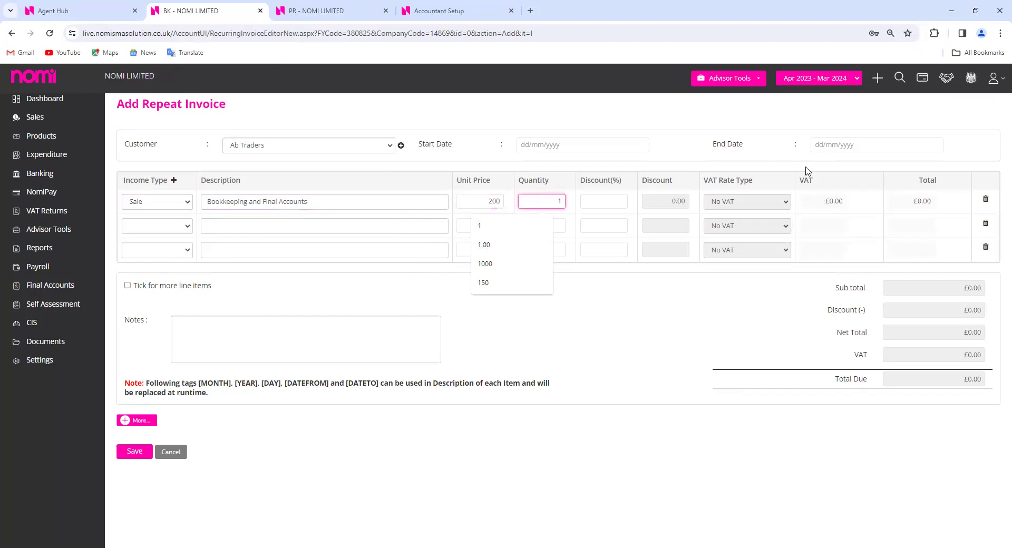
Set the invoice to run from 01/02/2024 to 31/12/2024 and reveal the extra options
{"action": "left_click", "coordinate": [580, 146]}
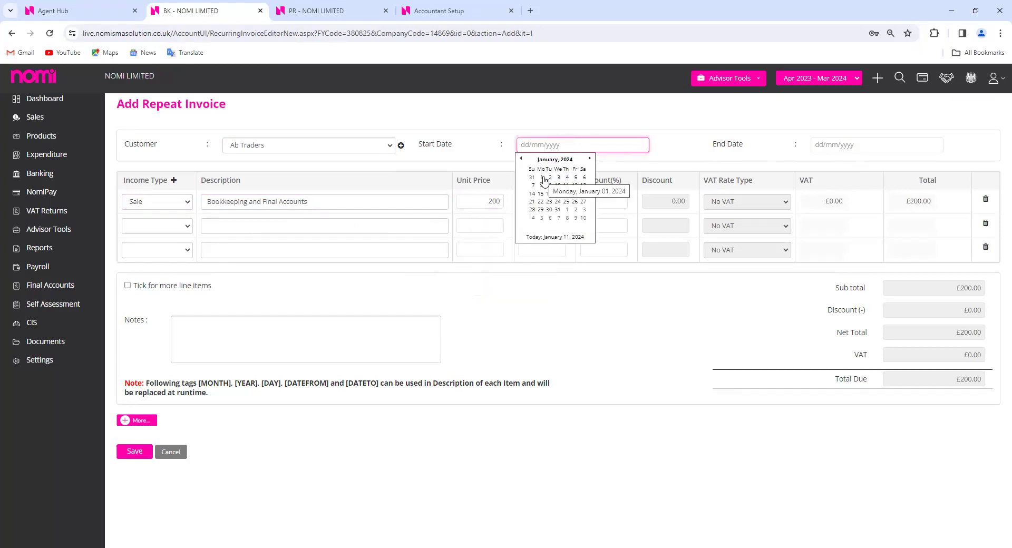
{"action": "left_click", "coordinate": [589, 158]}
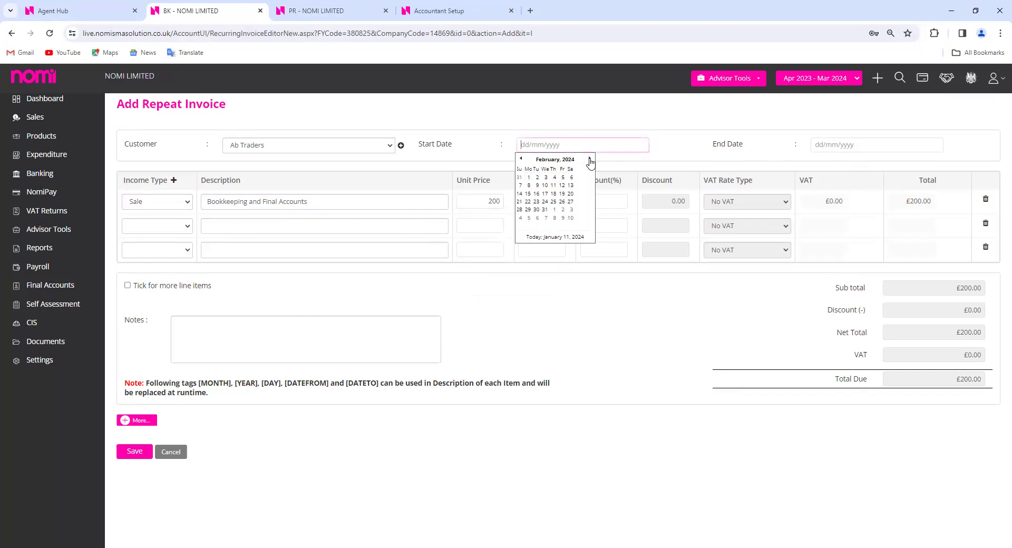
{"action": "left_click", "coordinate": [566, 178]}
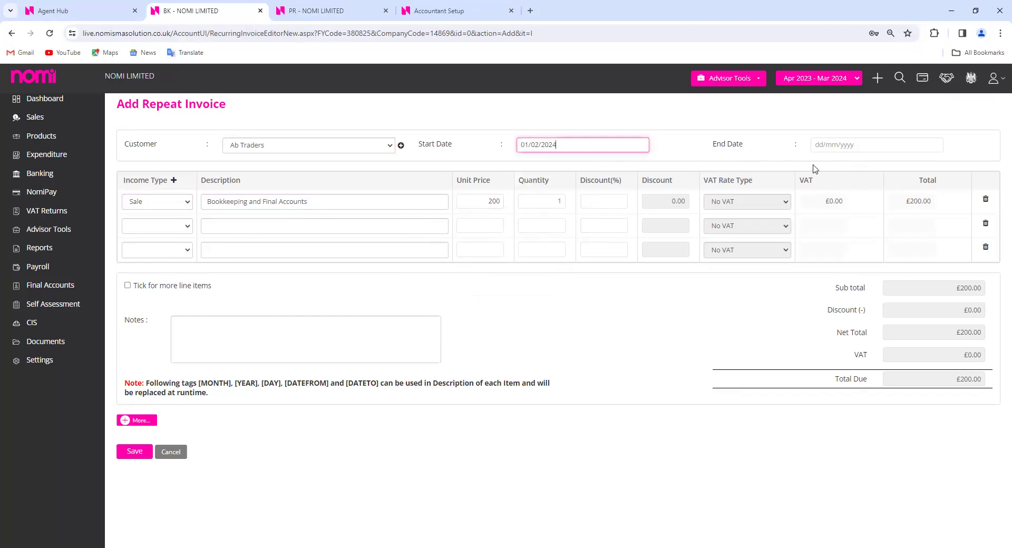
{"action": "left_click", "coordinate": [865, 148]}
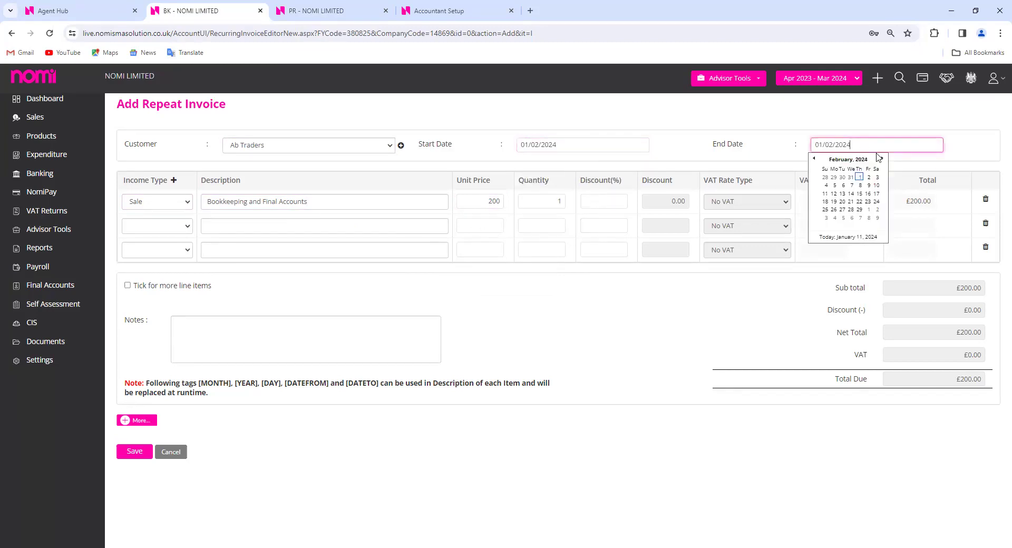
{"action": "left_click", "coordinate": [848, 159]}
{"action": "left_click", "coordinate": [875, 220]}
{"action": "left_click", "coordinate": [842, 218]}
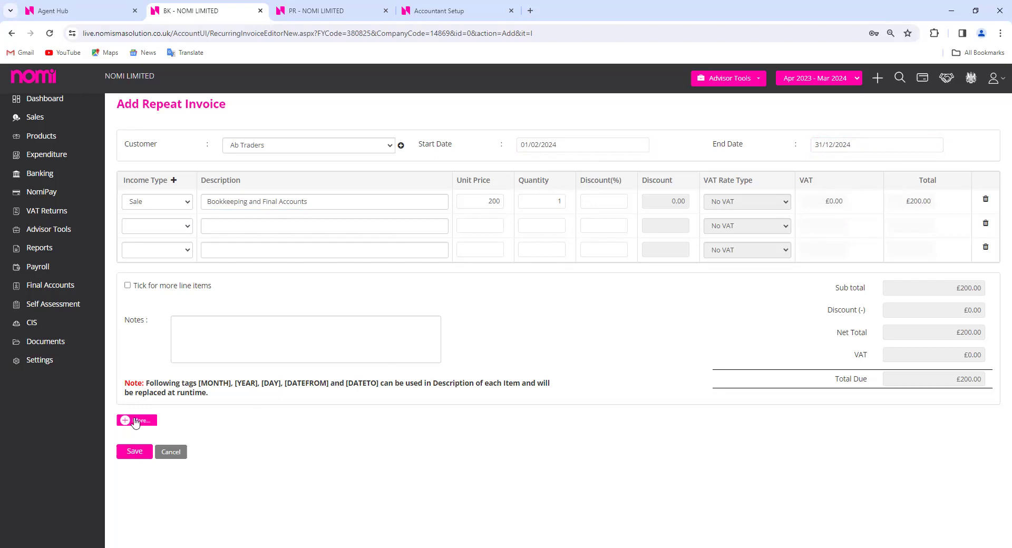
{"action": "left_click", "coordinate": [132, 421]}
Open the NomiPay page from the sidebar in a new browser tab and switch to it
{"action": "scroll", "coordinate": [524, 393], "scroll_direction": "down", "scroll_amount": 2}
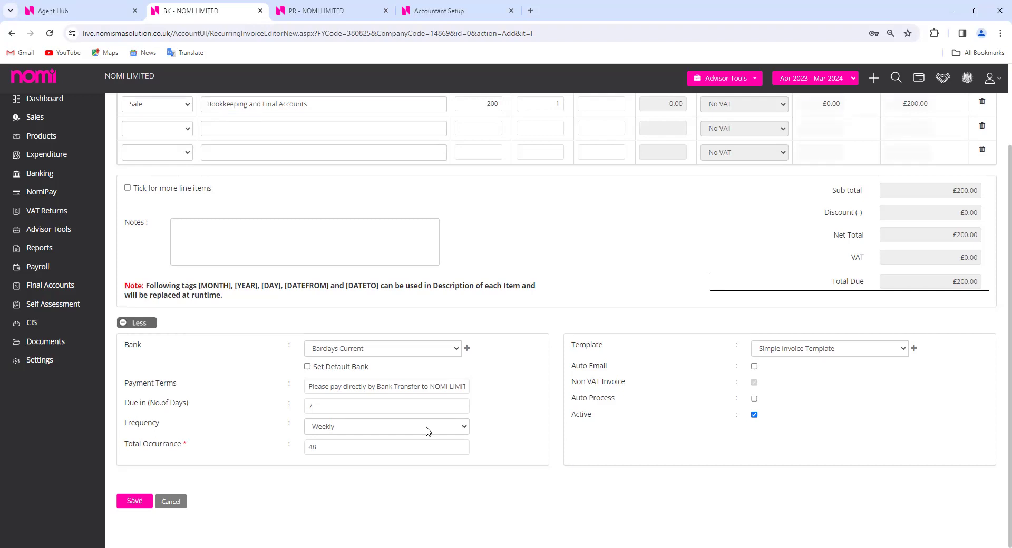
{"action": "right_click", "coordinate": [34, 194]}
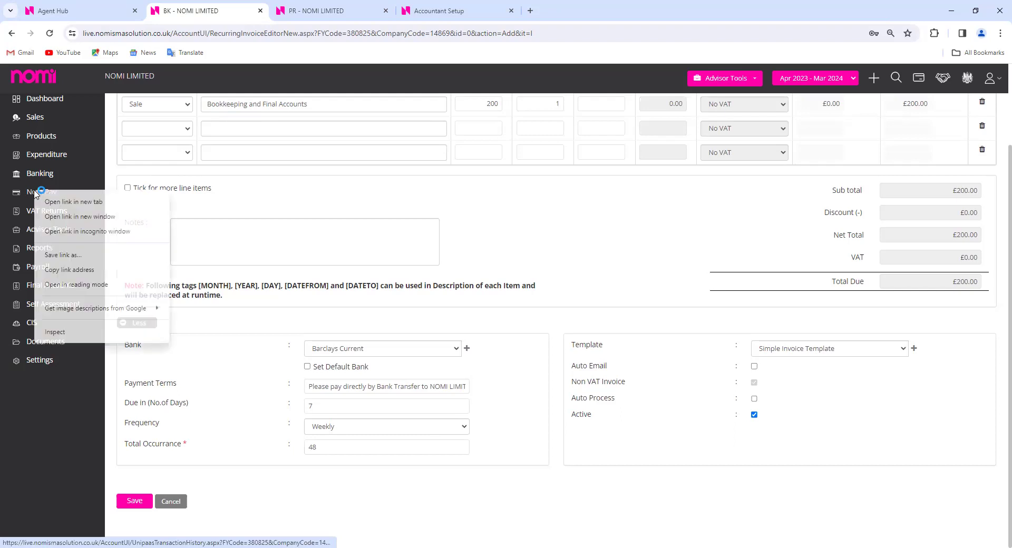
{"action": "left_click", "coordinate": [48, 204]}
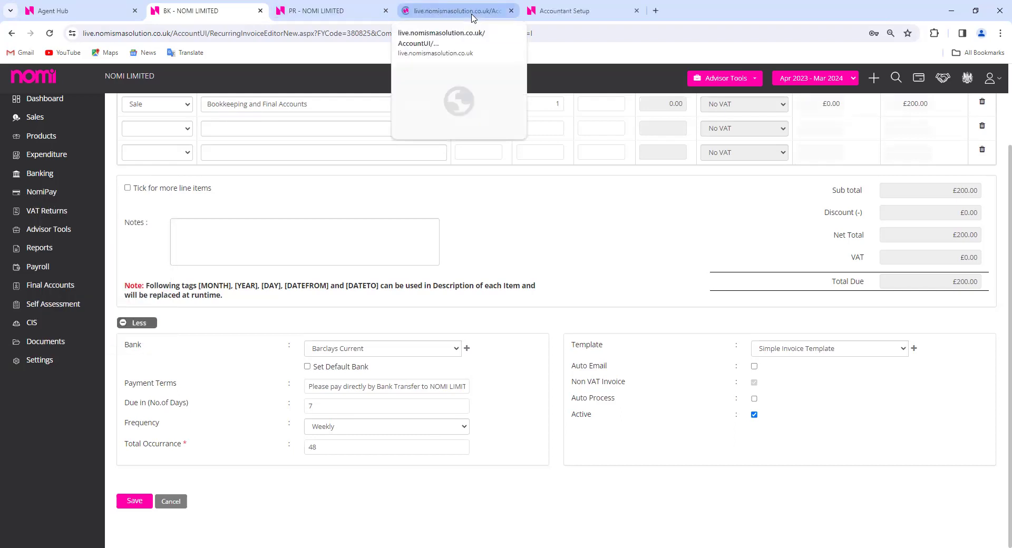
{"action": "left_click", "coordinate": [471, 15]}
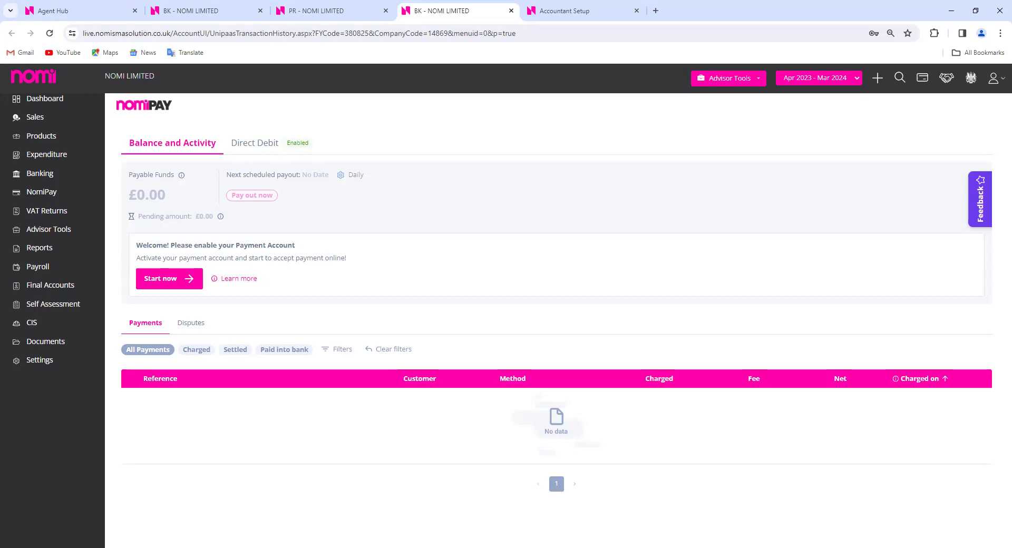
Switch to the Agent Hub tab with the Final Accounts dashboard
{"action": "left_click", "coordinate": [106, 11]}
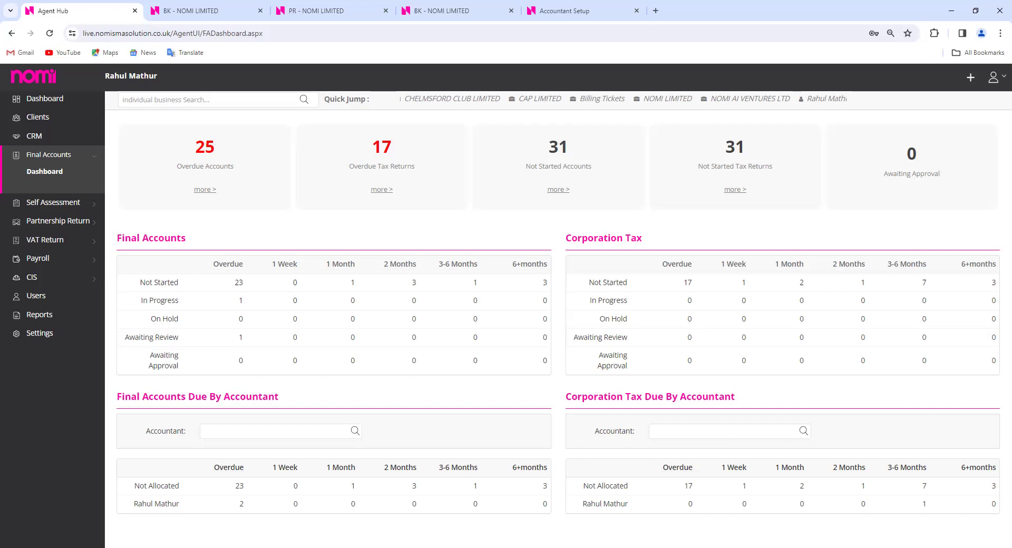
Go back to the first BK - NOMI LIMITED tab holding the repeat invoice editor
{"action": "left_click", "coordinate": [203, 10]}
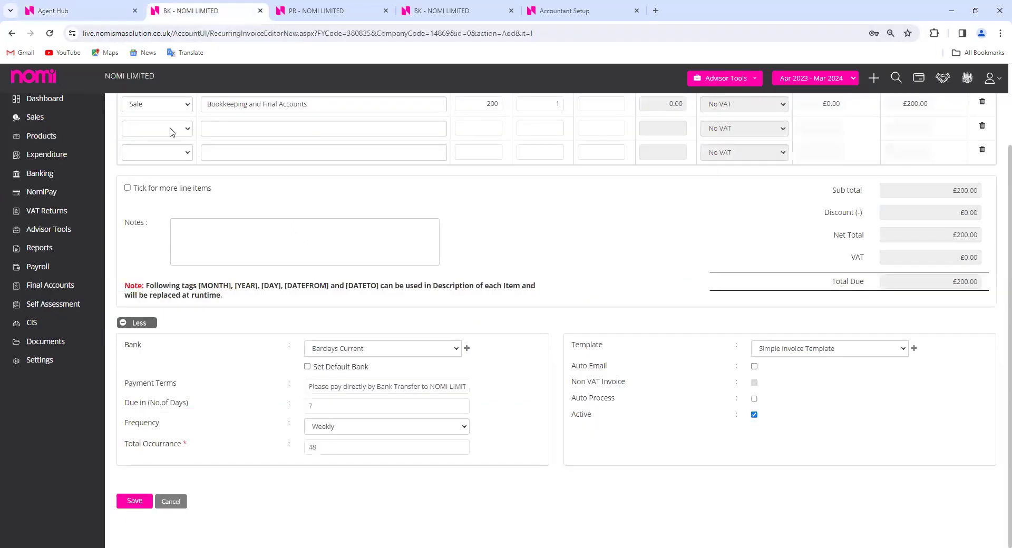
Open the company's main dashboard, then return to the Agent Hub tab
{"action": "left_click", "coordinate": [43, 100]}
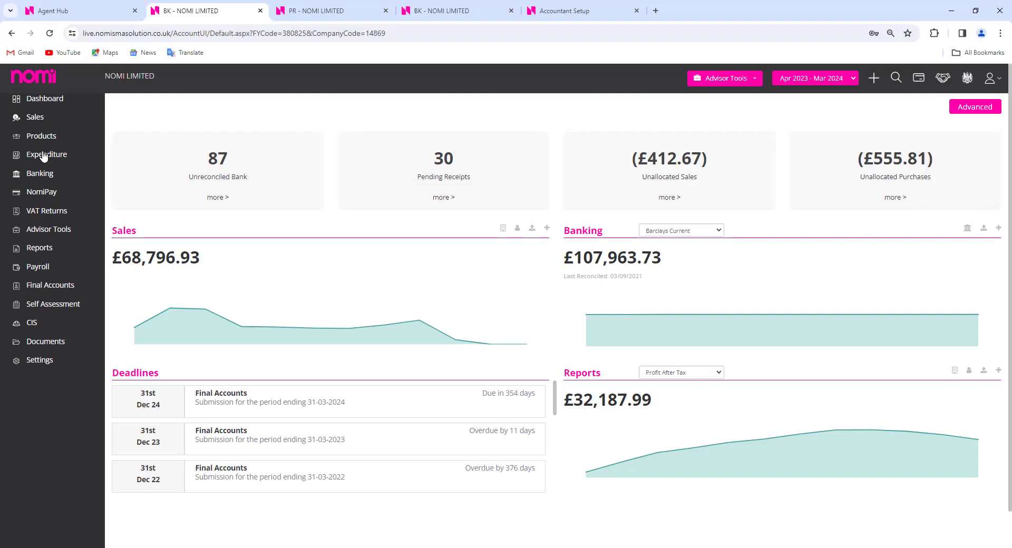
{"action": "left_click", "coordinate": [103, 12]}
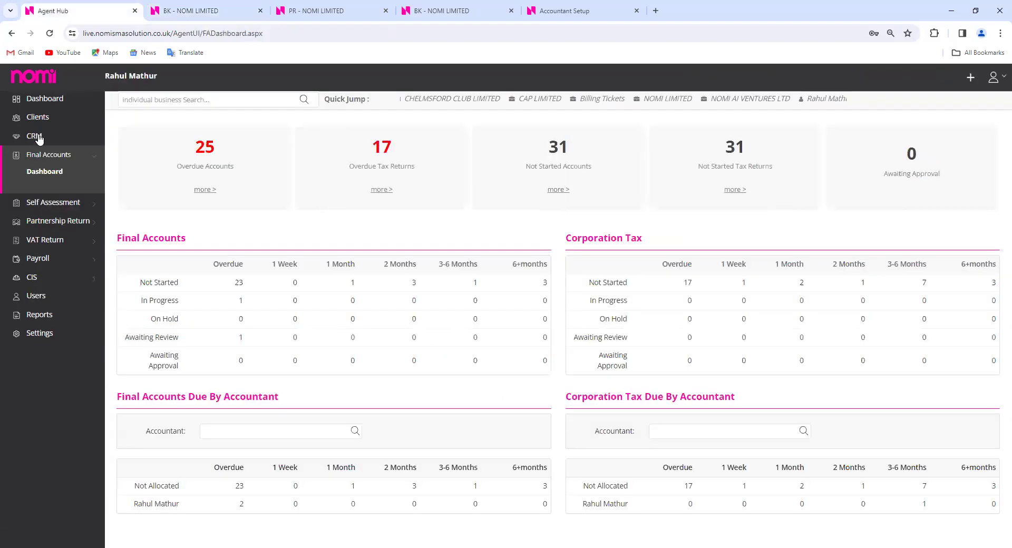
Open the CRM Clients overview and close the two BK, the PR and the Accountant Setup tabs
{"action": "left_click", "coordinate": [38, 138]}
{"action": "left_click", "coordinate": [388, 11]}
{"action": "left_click", "coordinate": [387, 11]}
{"action": "left_click", "coordinate": [387, 11]}
{"action": "left_click", "coordinate": [388, 11]}
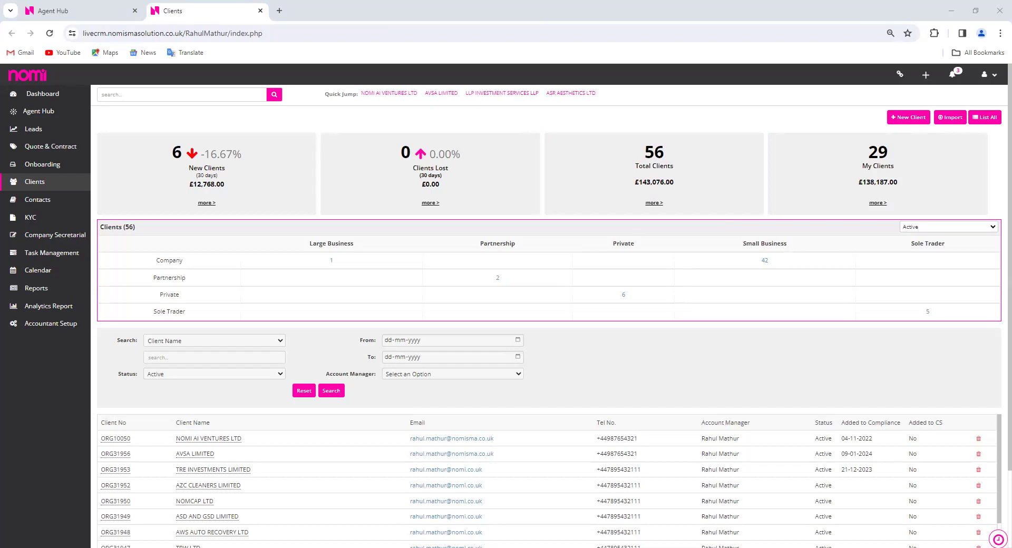
Open the Leads dashboard from the CRM sidebar
{"action": "left_click", "coordinate": [35, 131]}
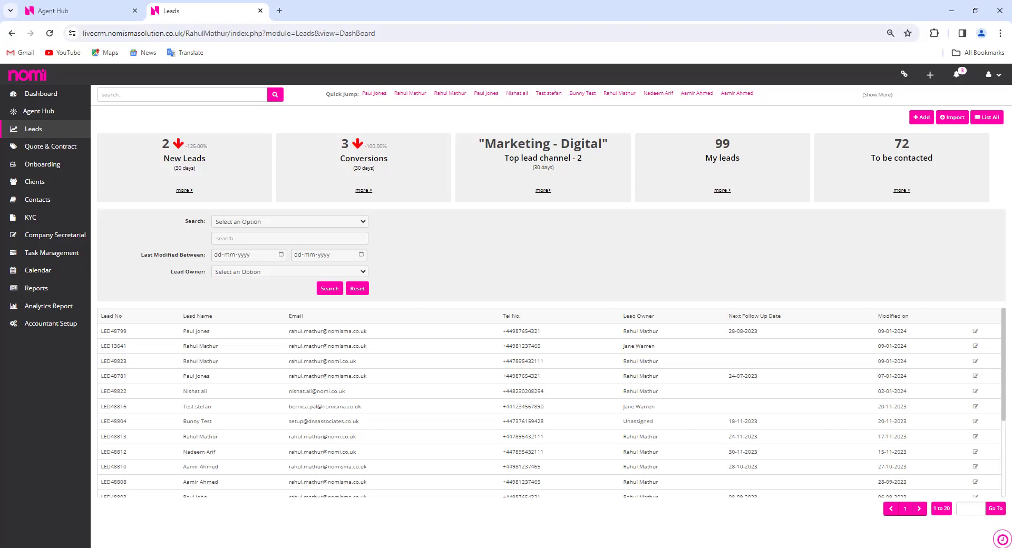
Add a new lead and enter the lead's first, middle and last names
{"action": "left_click", "coordinate": [917, 123]}
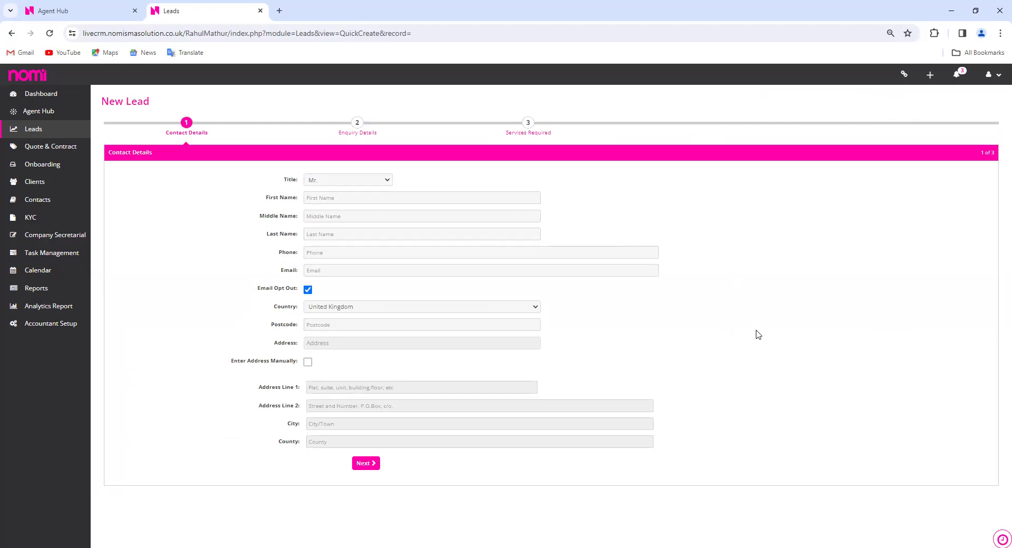
{"action": "left_click", "coordinate": [403, 199]}
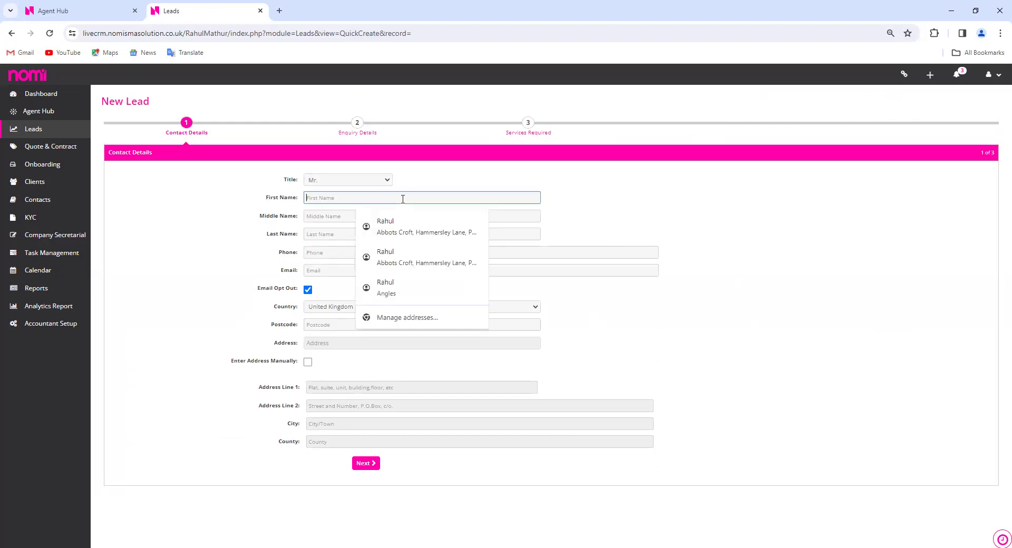
{"action": "key", "text": "Tab"}
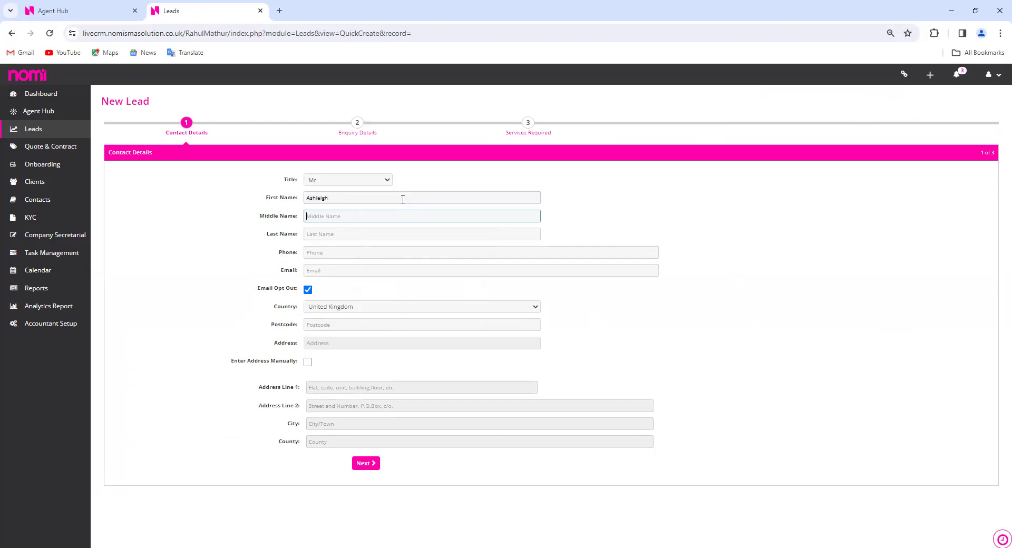
{"action": "key", "text": "Tab"}
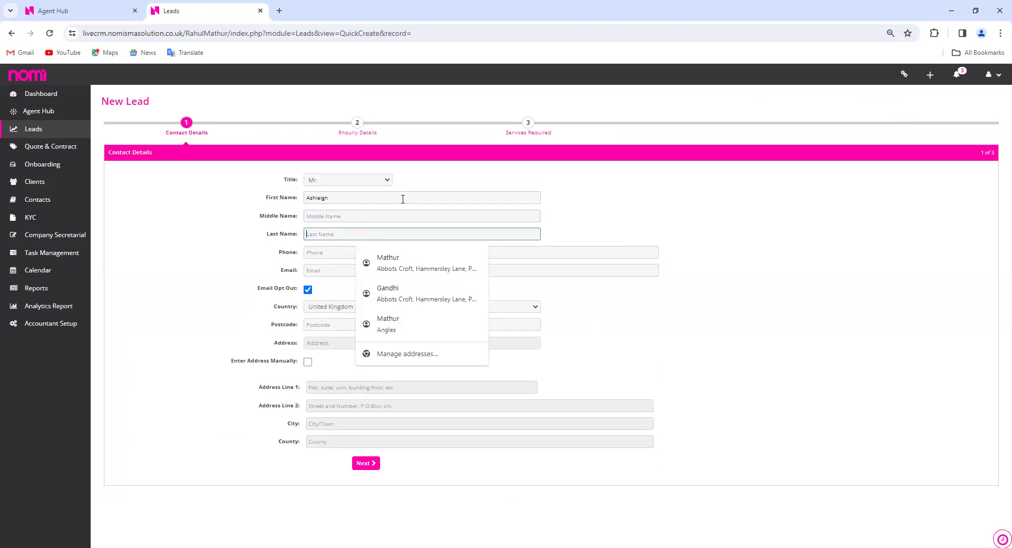
{"action": "left_click", "coordinate": [404, 213]}
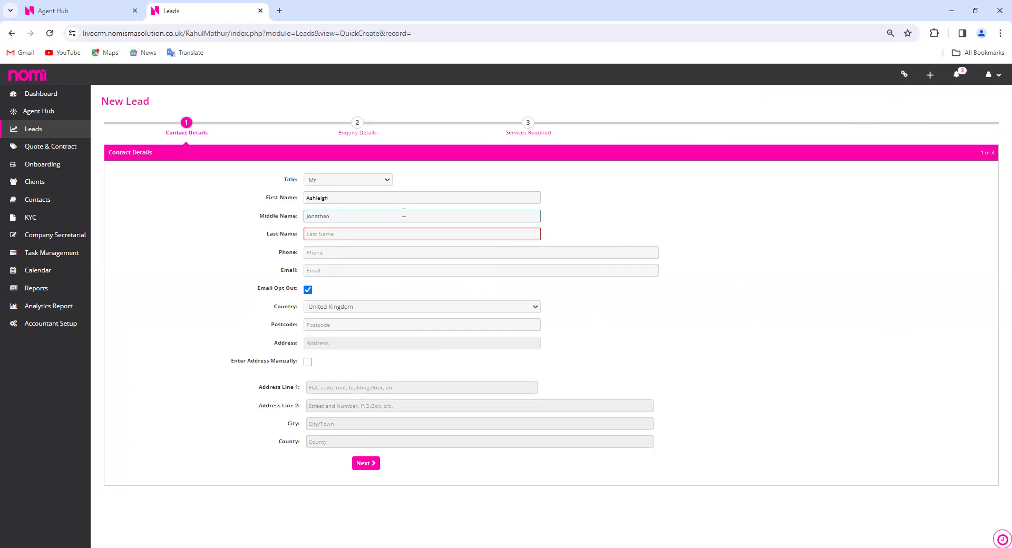
{"action": "left_click", "coordinate": [387, 232]}
Autofill the lead's phone, e-mail and postcode, pick the matching address, and continue
{"action": "left_click", "coordinate": [391, 253]}
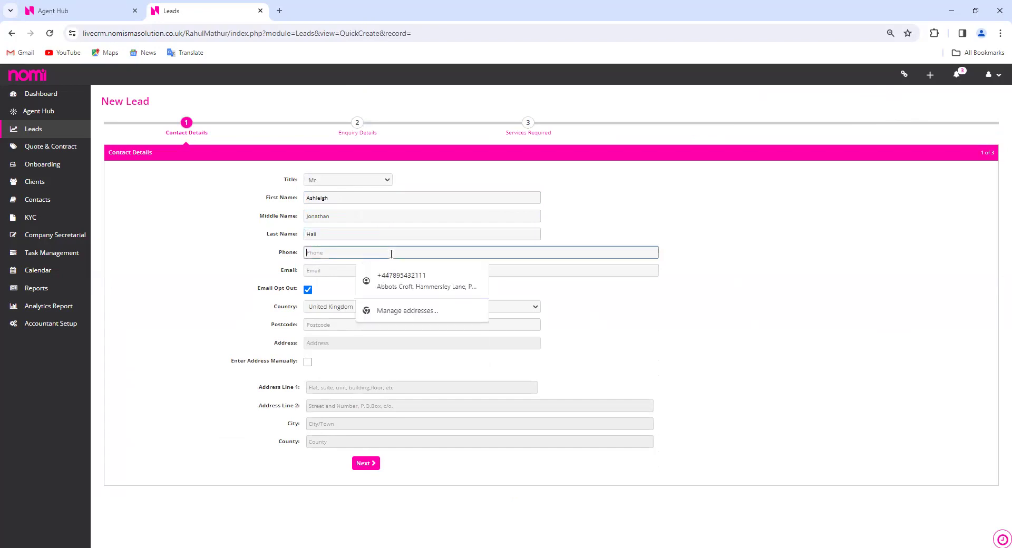
{"action": "left_click", "coordinate": [416, 284]}
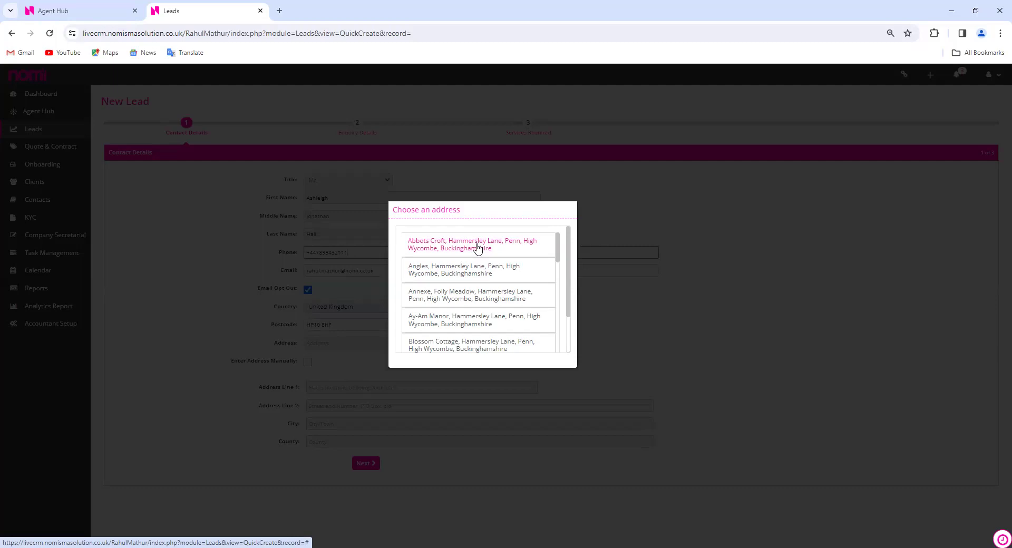
{"action": "left_click", "coordinate": [478, 245]}
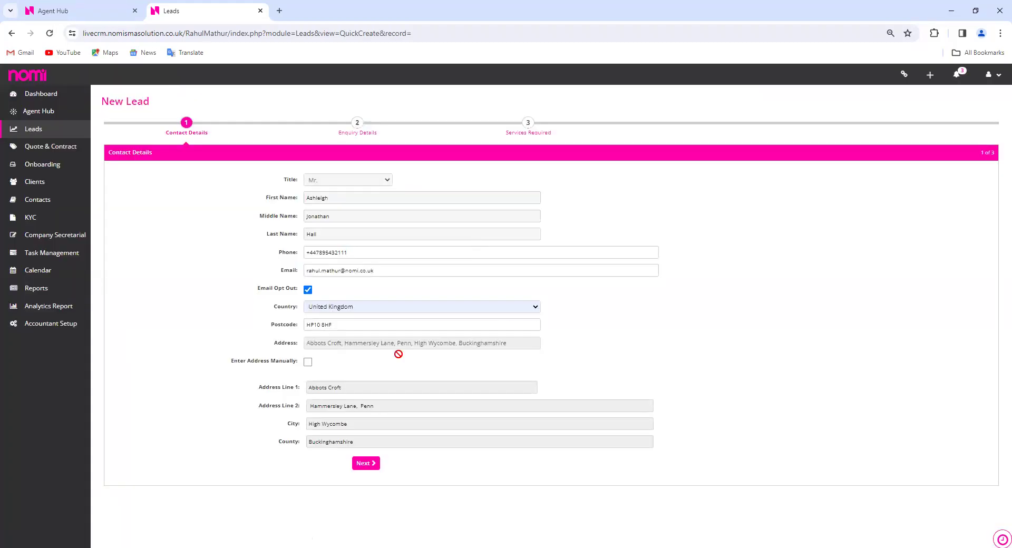
{"action": "left_click", "coordinate": [366, 464]}
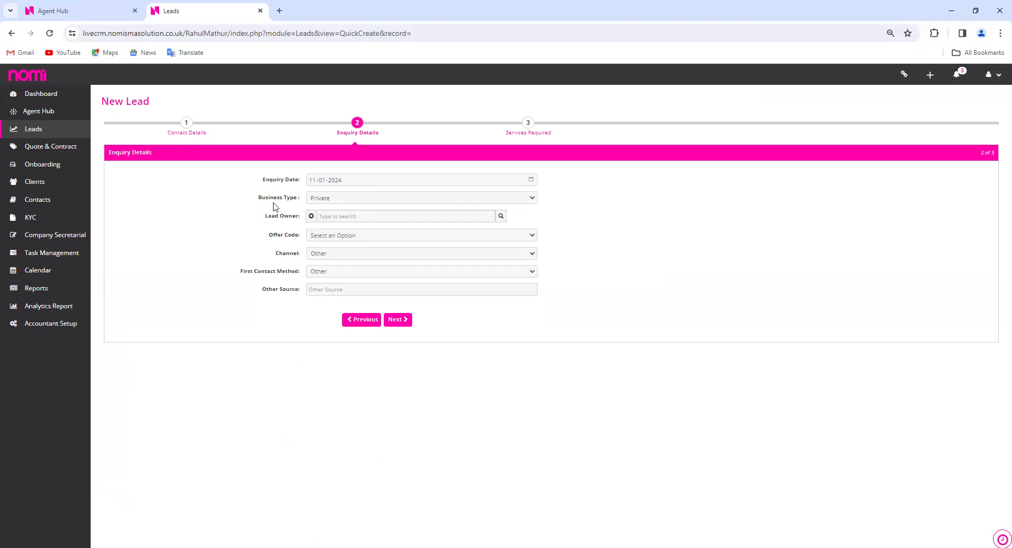
Set the business type to Company and keep Small Business as the enquiry type
{"action": "left_click", "coordinate": [382, 201]}
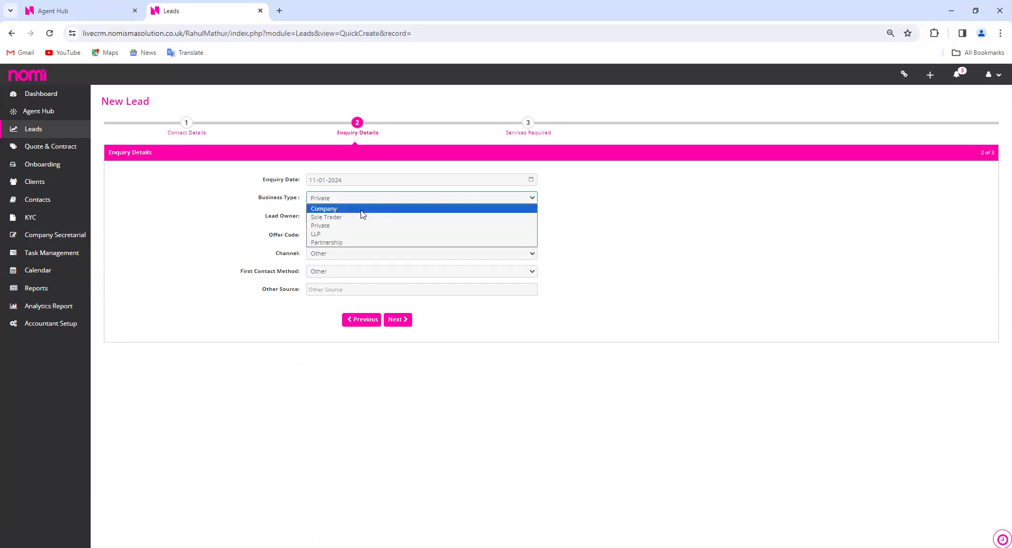
{"action": "left_click", "coordinate": [362, 211]}
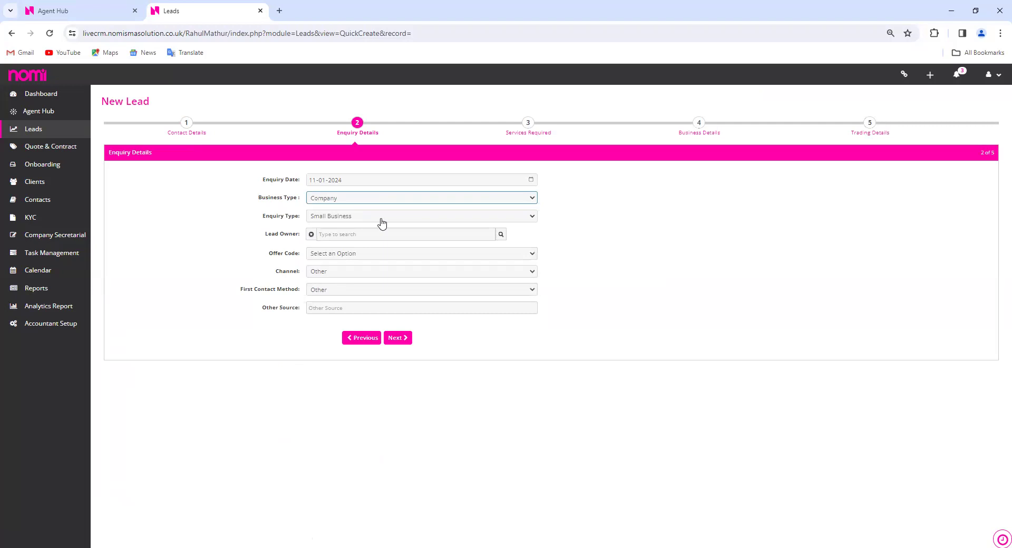
{"action": "left_click", "coordinate": [381, 217]}
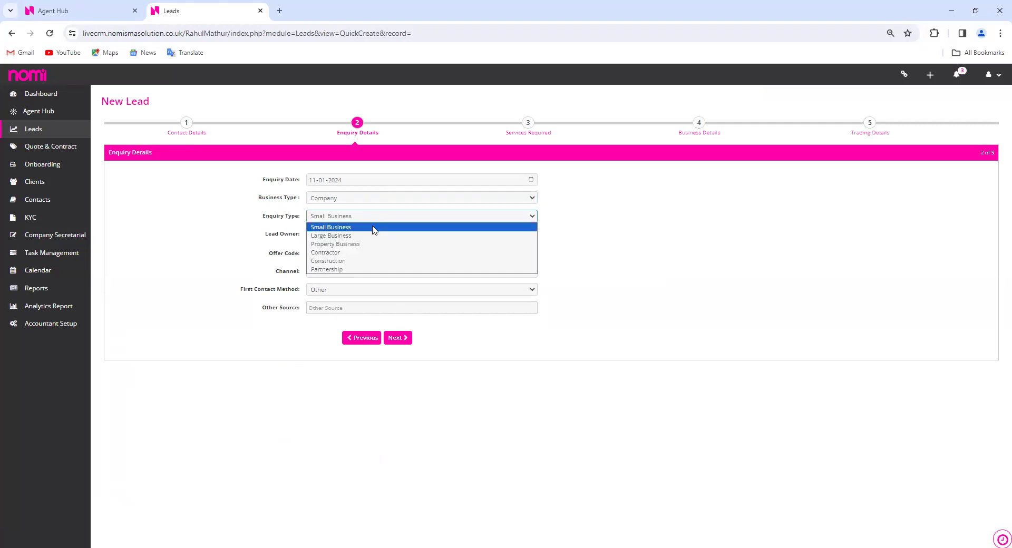
{"action": "left_click", "coordinate": [374, 228]}
Search for the staff member by name and assign them as the lead owner
{"action": "left_click", "coordinate": [396, 234]}
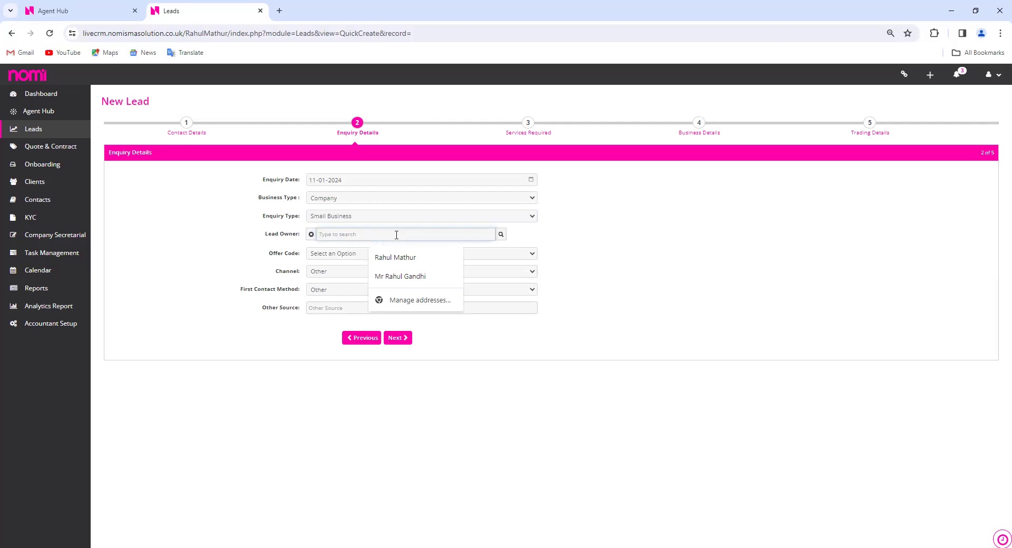
{"action": "type", "text": "Rahuk"}
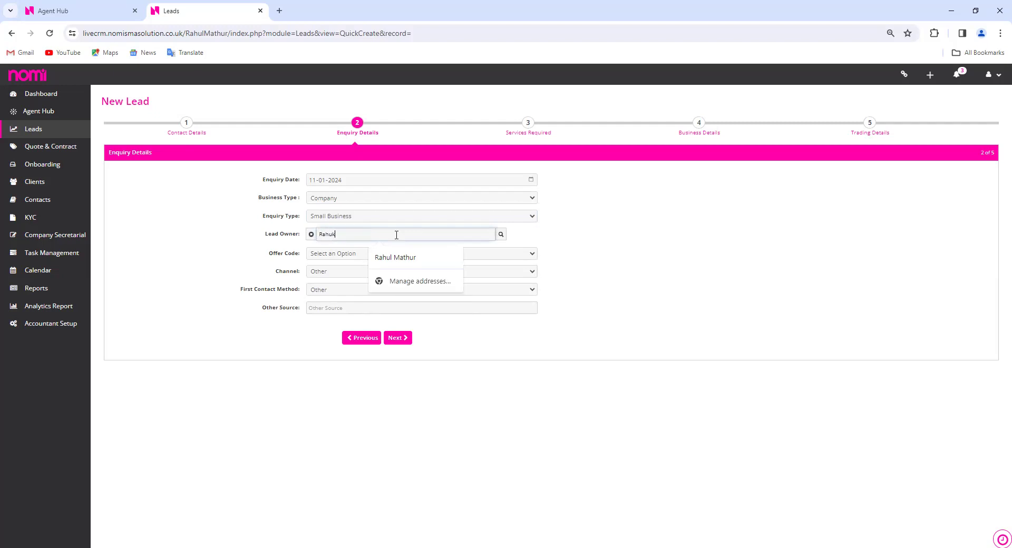
{"action": "key", "text": "BackSpace"}
{"action": "key", "text": "BackSpace"}
{"action": "key", "text": "BackSpace"}
{"action": "key", "text": "BackSpace"}
{"action": "key", "text": "BackSpace"}
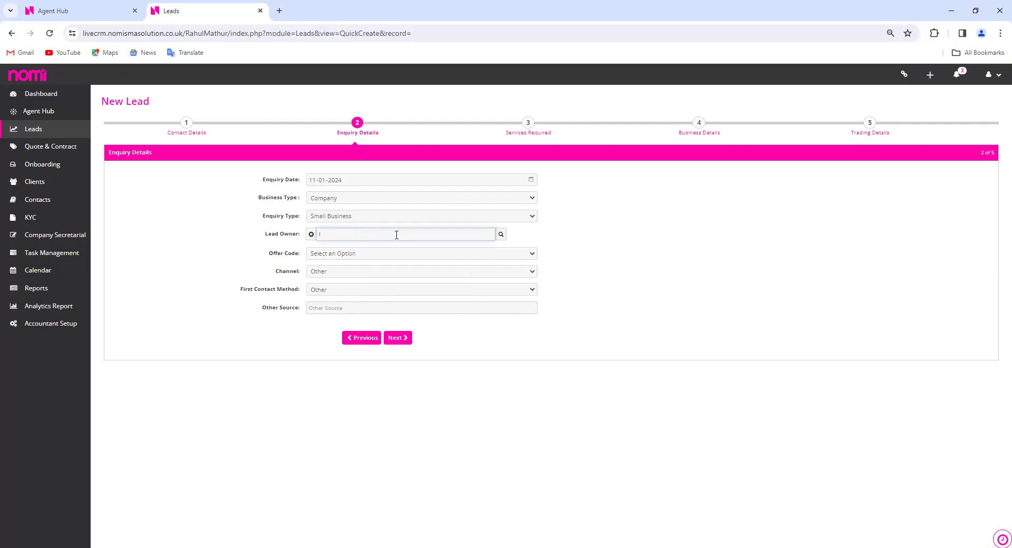
{"action": "type", "text": "Rahul"}
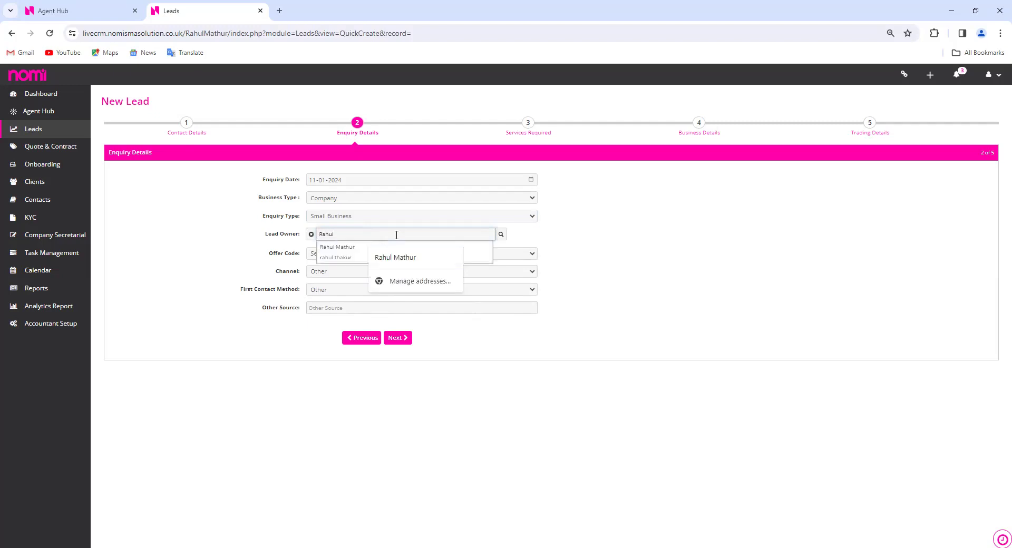
{"action": "left_click", "coordinate": [338, 247]}
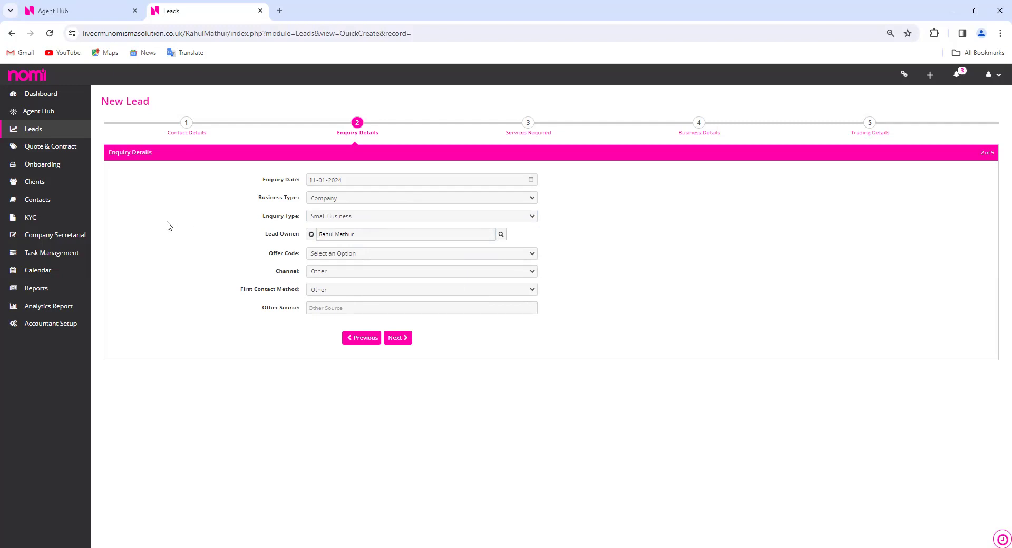
Record channel Marketing - Digital, first contact Live Chat, source Facebook Ads, subsource Facebook, then continue
{"action": "left_click", "coordinate": [398, 272]}
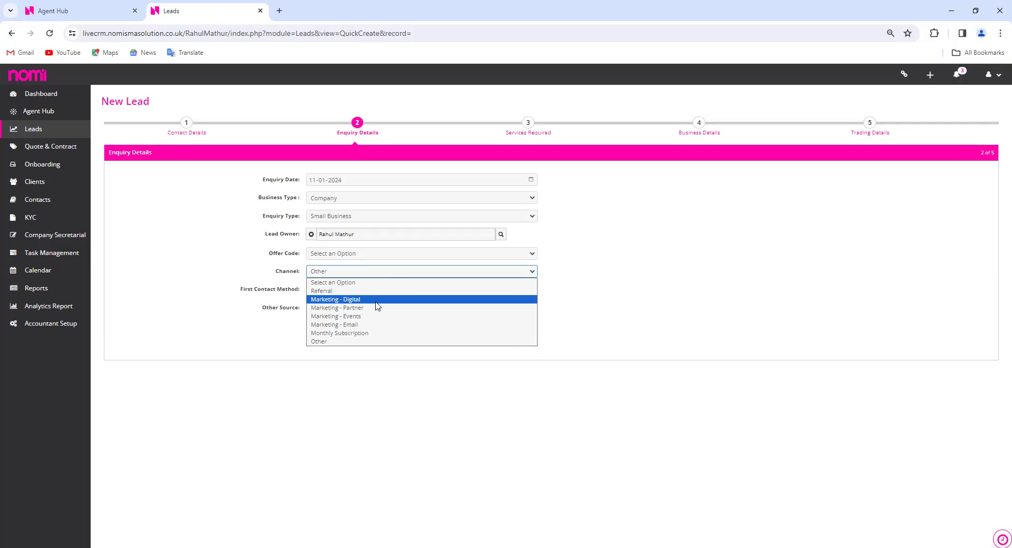
{"action": "left_click", "coordinate": [377, 300]}
{"action": "left_click", "coordinate": [387, 294]}
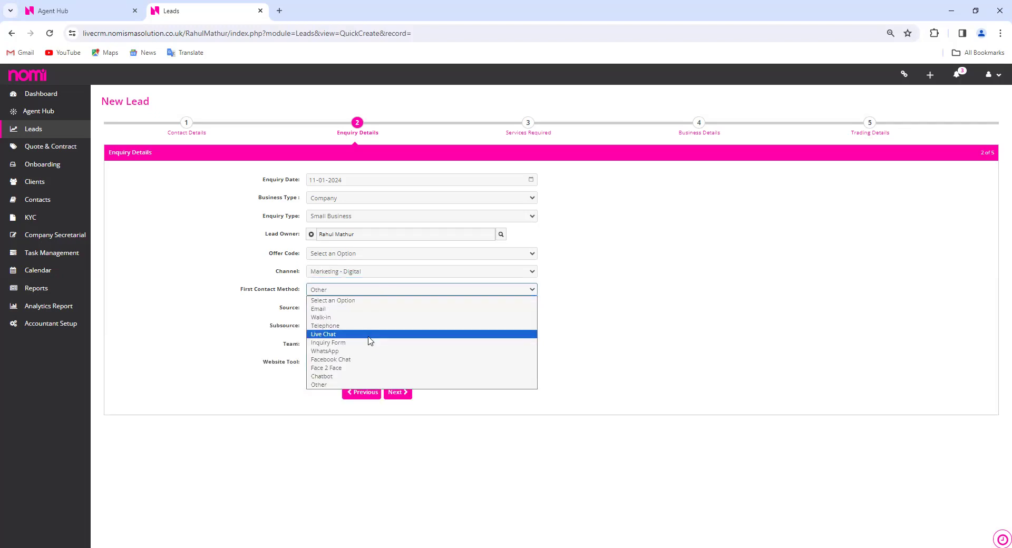
{"action": "left_click", "coordinate": [370, 335]}
{"action": "left_click", "coordinate": [396, 311]}
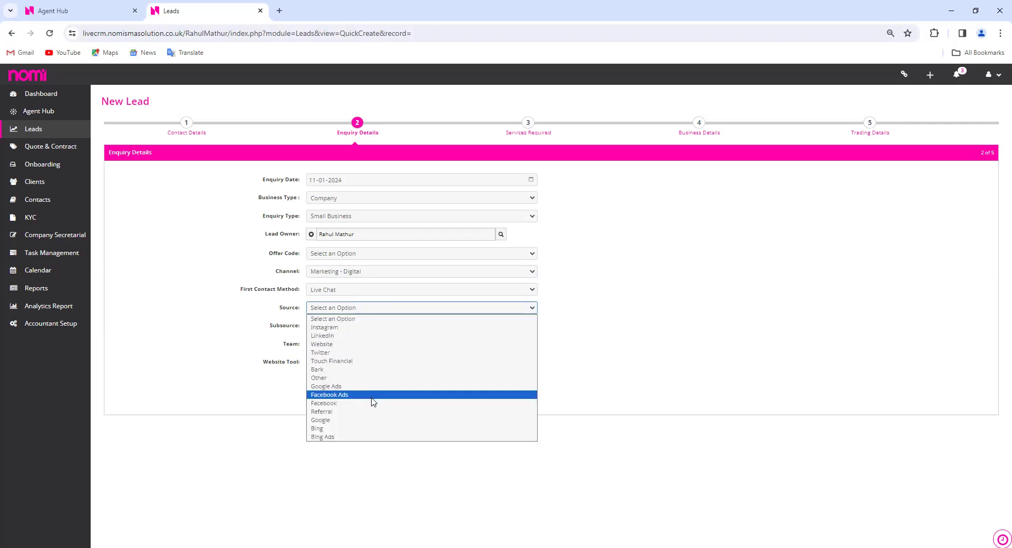
{"action": "left_click", "coordinate": [372, 402]}
{"action": "left_click", "coordinate": [371, 330]}
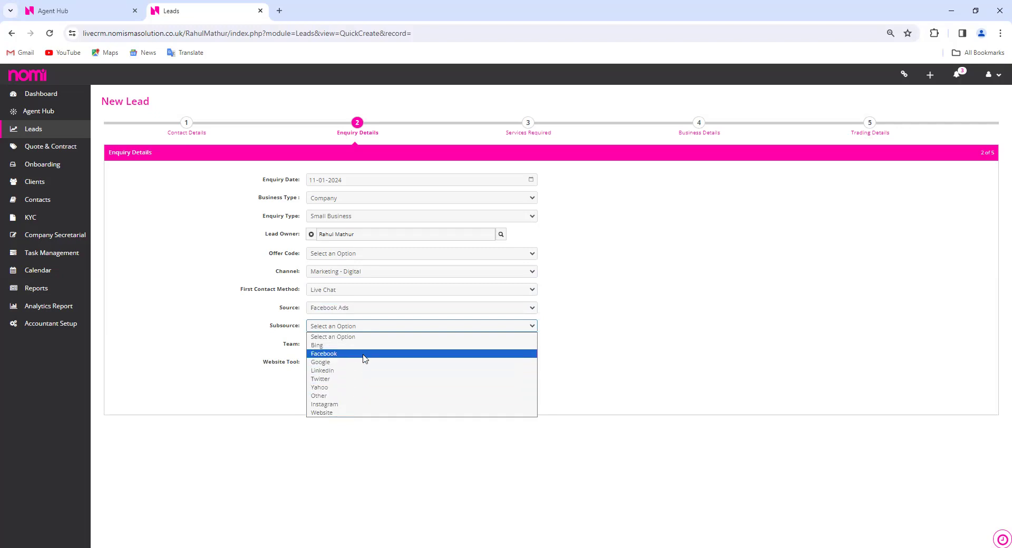
{"action": "left_click", "coordinate": [365, 359]}
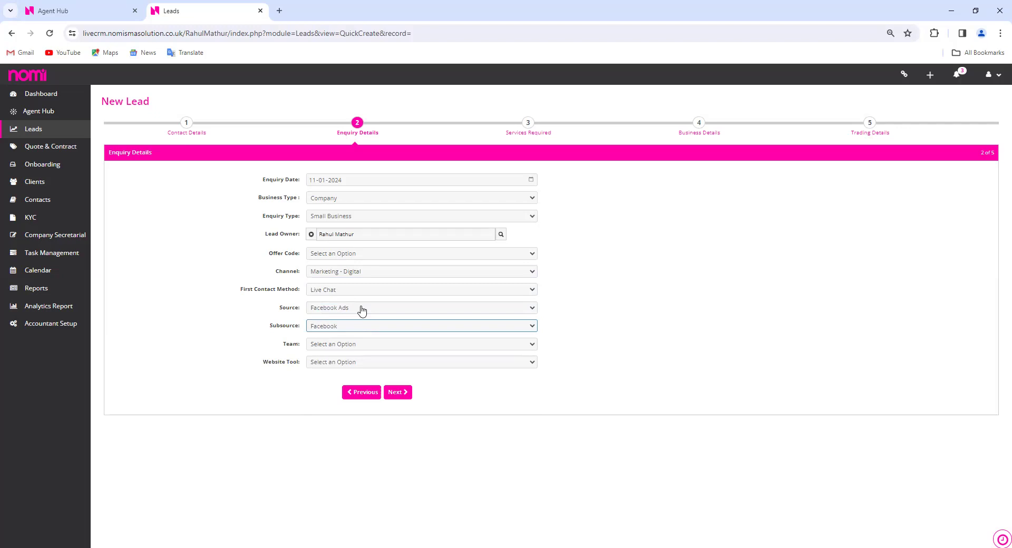
{"action": "left_click", "coordinate": [398, 392]}
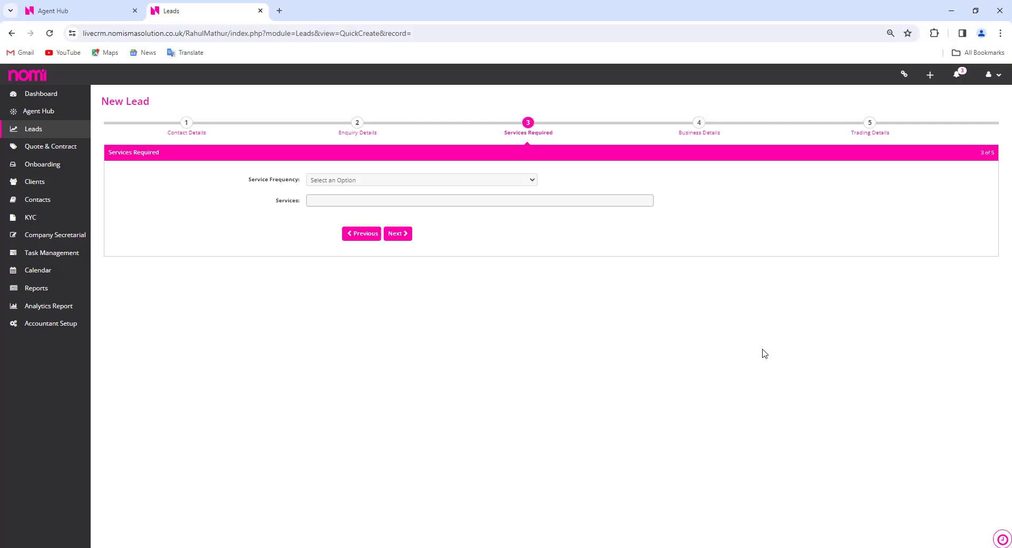
Set service frequency to One-Off & Ongoing with Monthly ongoing frequency
{"action": "left_click", "coordinate": [466, 182]}
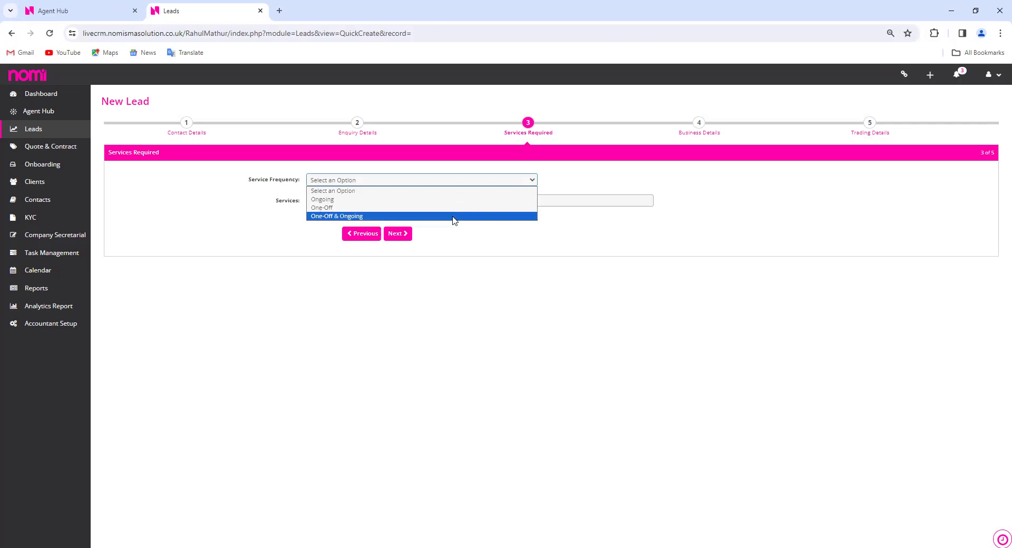
{"action": "left_click", "coordinate": [455, 216]}
{"action": "left_click", "coordinate": [466, 200]}
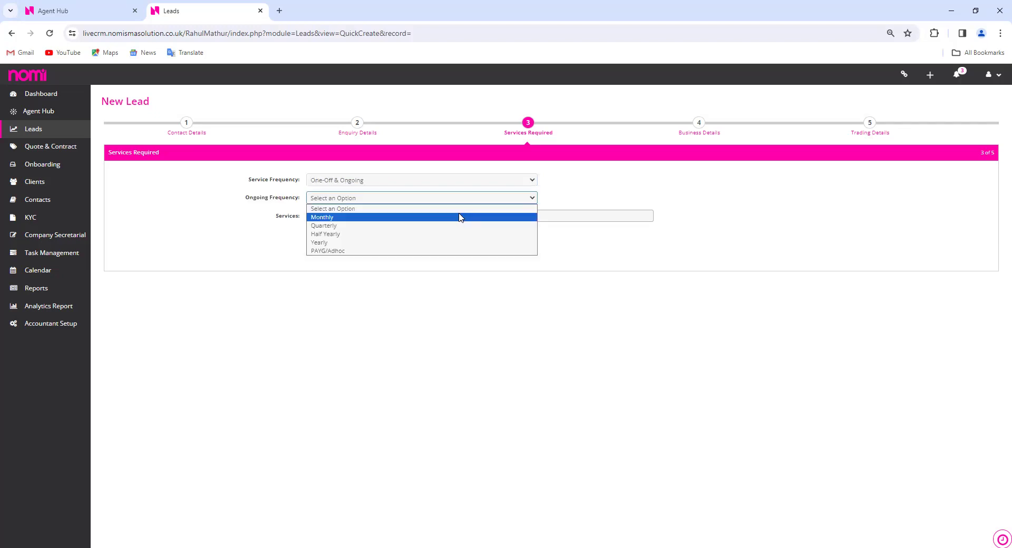
{"action": "left_click", "coordinate": [459, 217]}
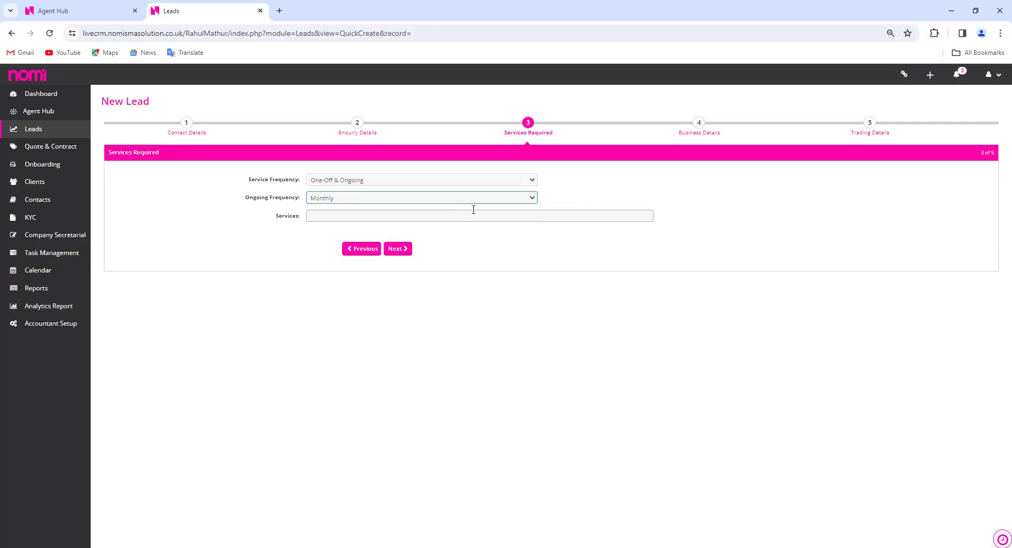
Add Bookkeeping, Payroll, Final Accounts, Corporation Tax, Company Secretarial and Tax Planning as services
{"action": "left_click", "coordinate": [413, 216]}
{"action": "left_click", "coordinate": [410, 230]}
{"action": "left_click", "coordinate": [412, 229]}
{"action": "left_click", "coordinate": [411, 229]}
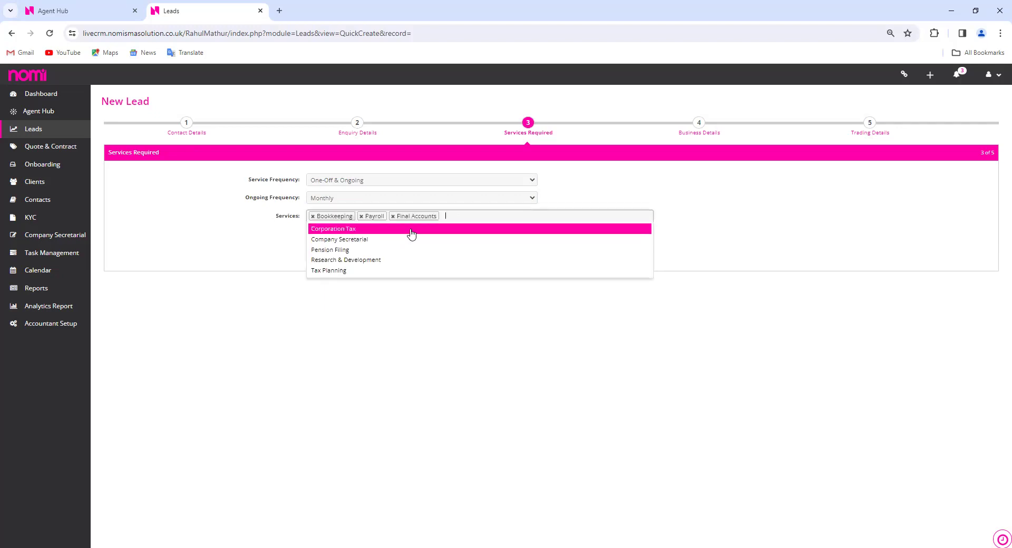
{"action": "left_click", "coordinate": [411, 232]}
{"action": "left_click", "coordinate": [411, 232]}
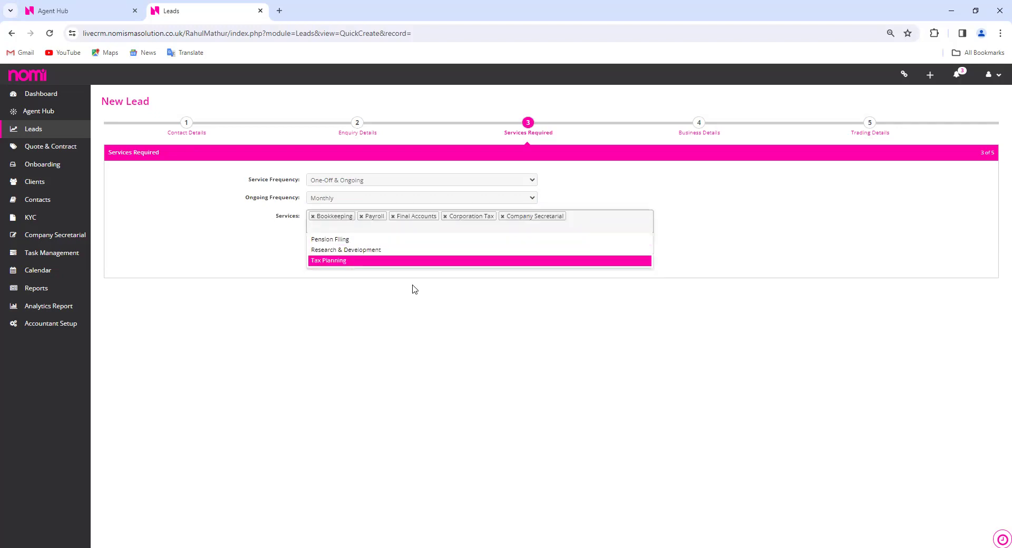
{"action": "left_click", "coordinate": [416, 260]}
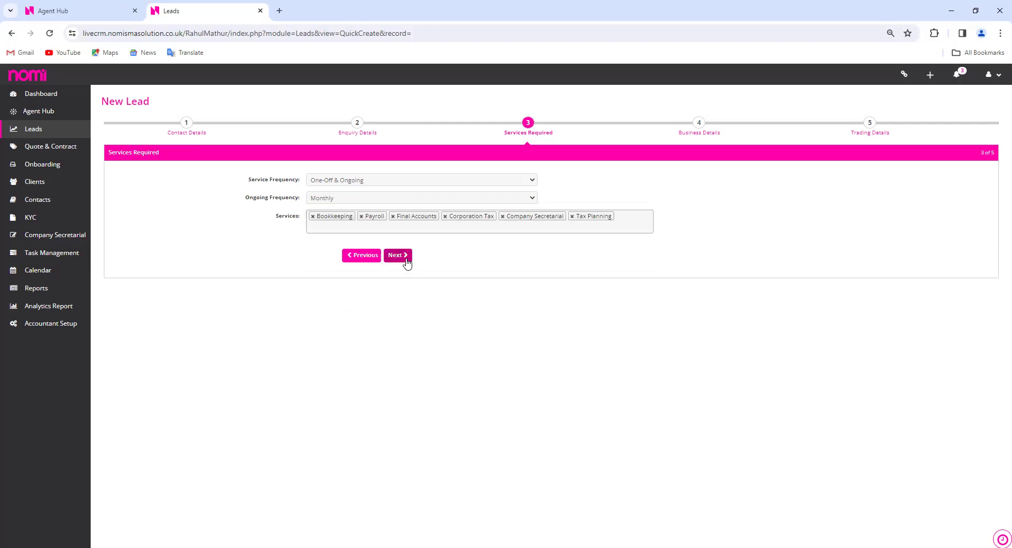
On Business Details, search 'Nom' and select NOMISMA LIMITED as the company
{"action": "left_click", "coordinate": [406, 257]}
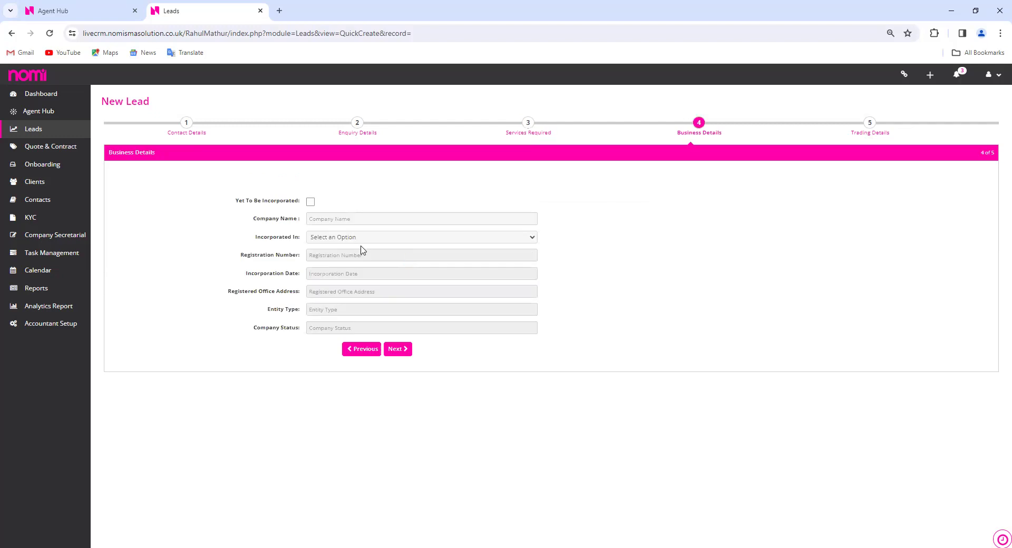
{"action": "left_click", "coordinate": [392, 214]}
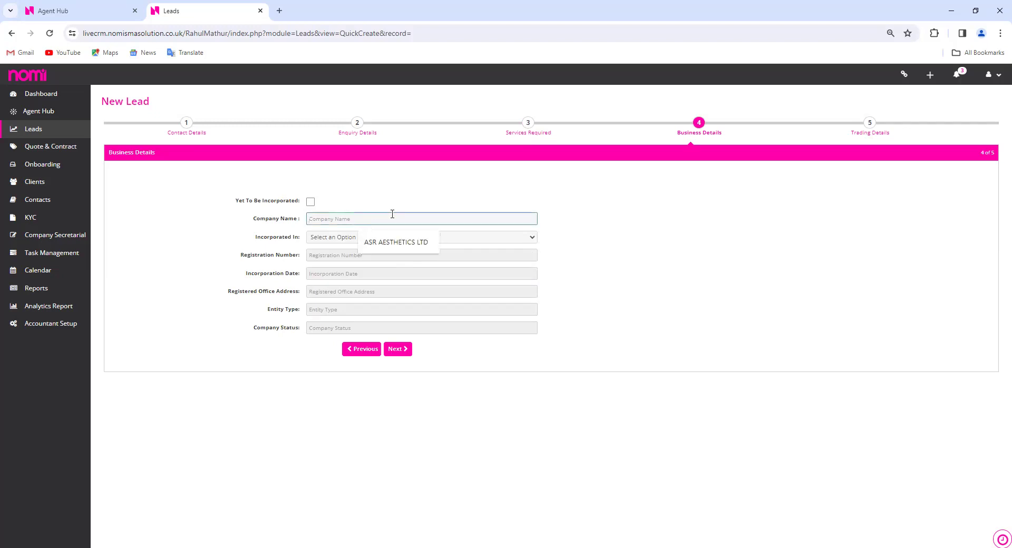
{"action": "type", "text": "Nom"}
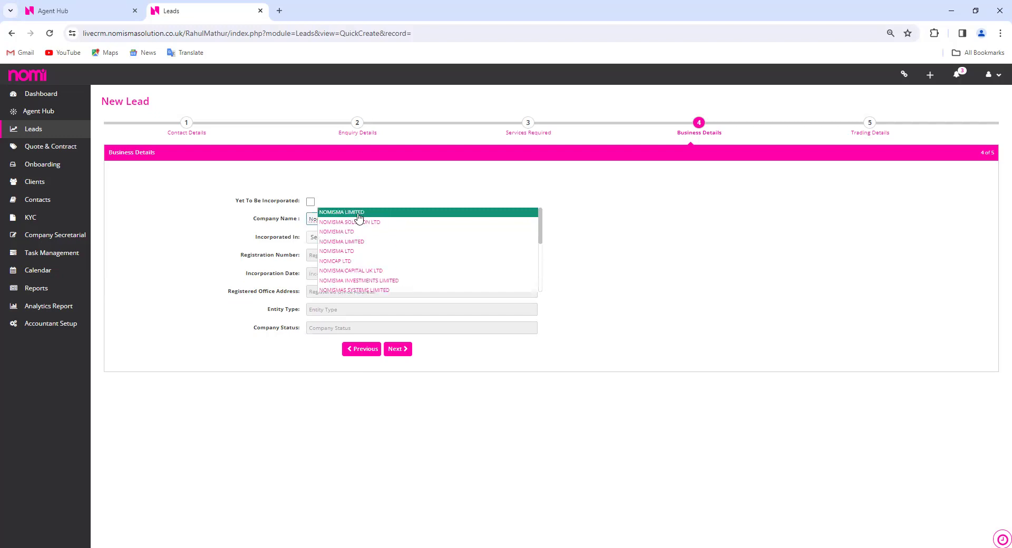
{"action": "left_click", "coordinate": [358, 217]}
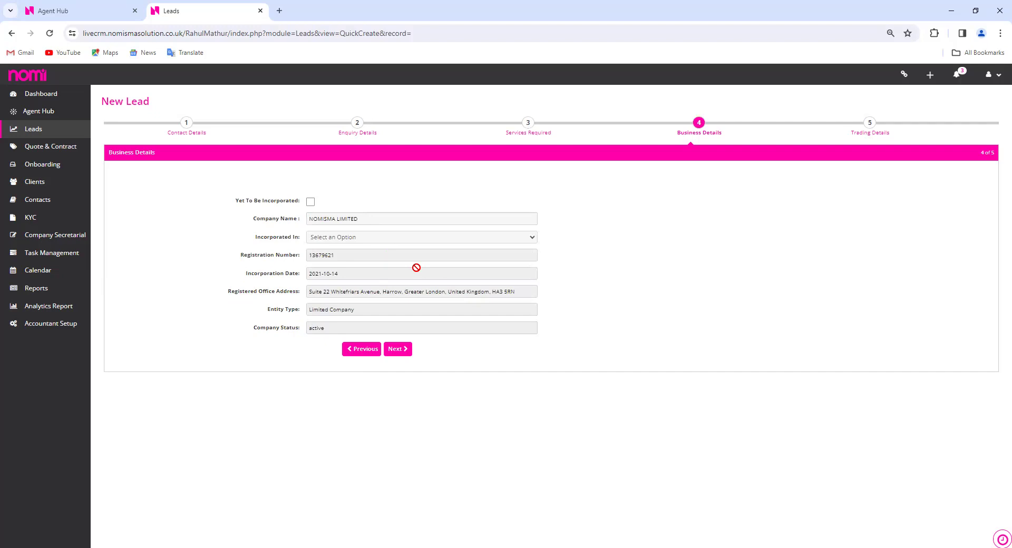
Set Incorporated In to England and Wales and proceed to Trading Details
{"action": "left_click", "coordinate": [414, 241]}
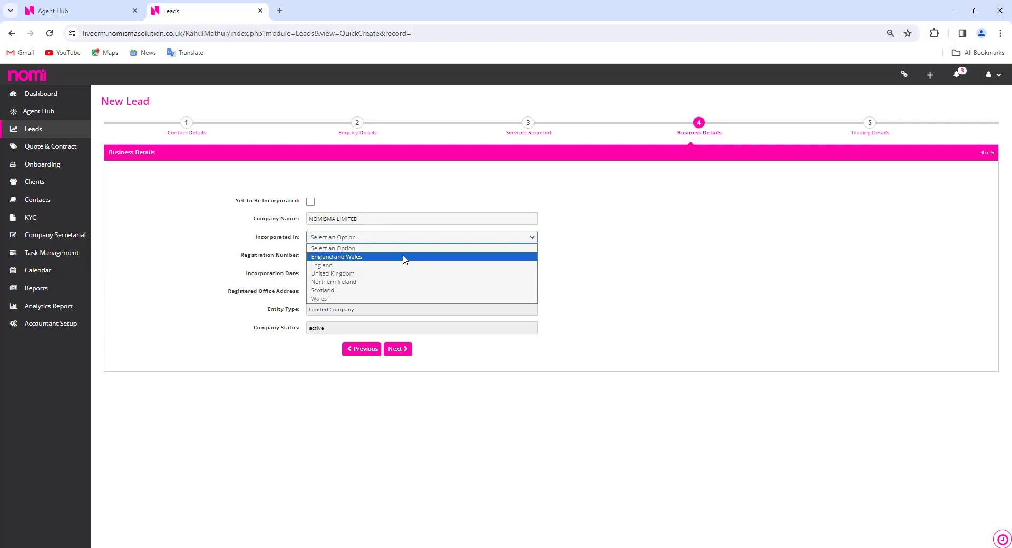
{"action": "left_click", "coordinate": [405, 258]}
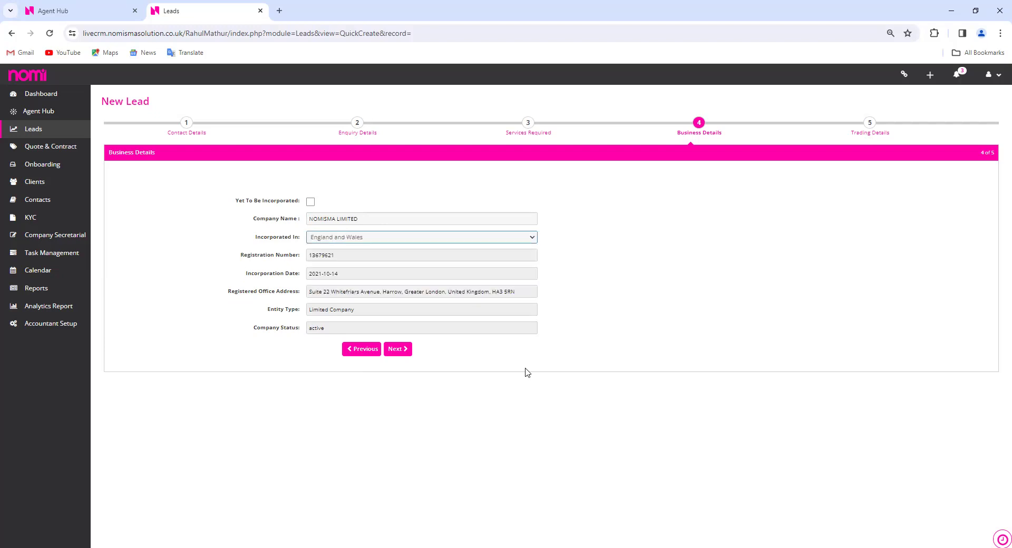
{"action": "left_click", "coordinate": [405, 357]}
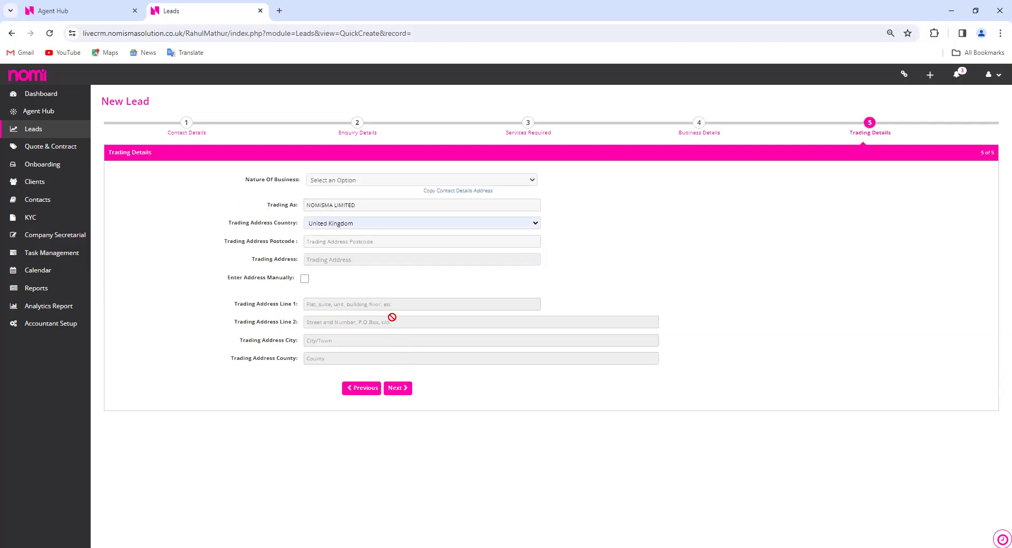
{"action": "left_click", "coordinate": [371, 244]}
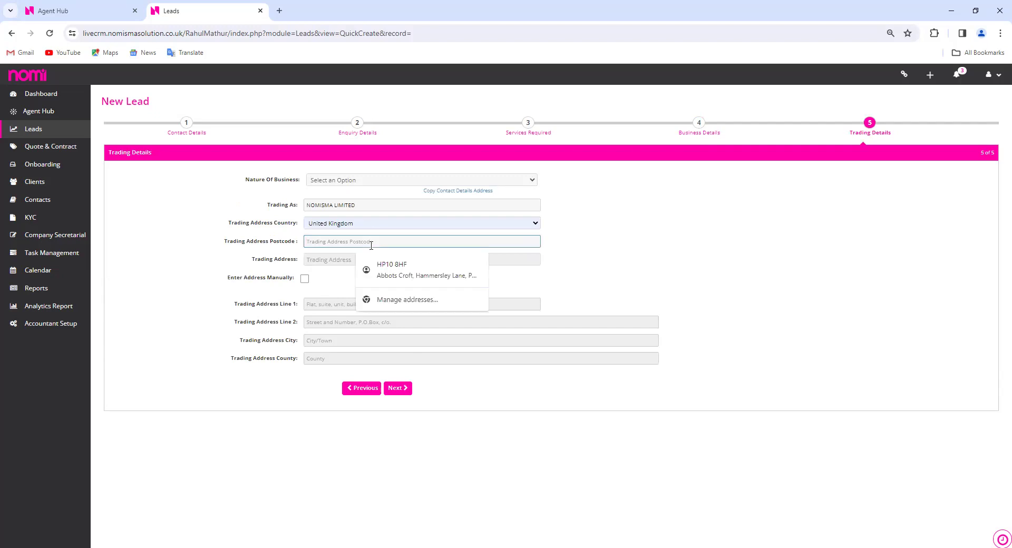
{"action": "type", "text": "HP10 8HF"}
{"action": "left_click", "coordinate": [594, 241]}
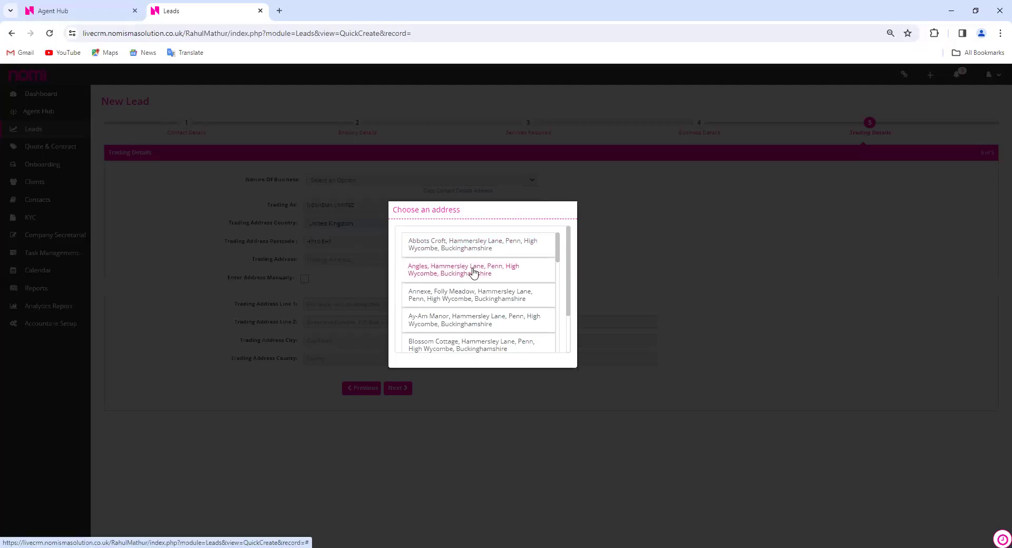
{"action": "left_click", "coordinate": [476, 245]}
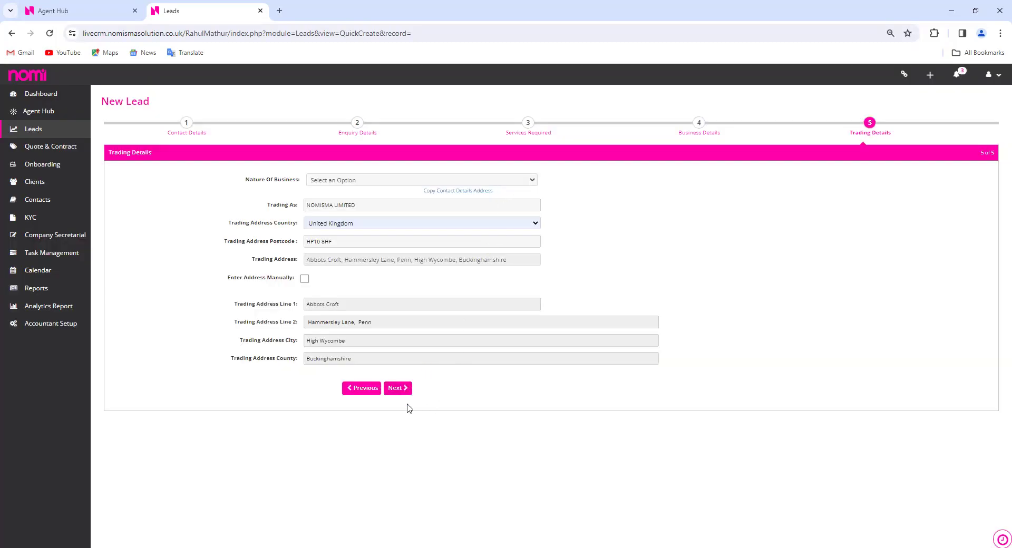
{"action": "left_click", "coordinate": [405, 393]}
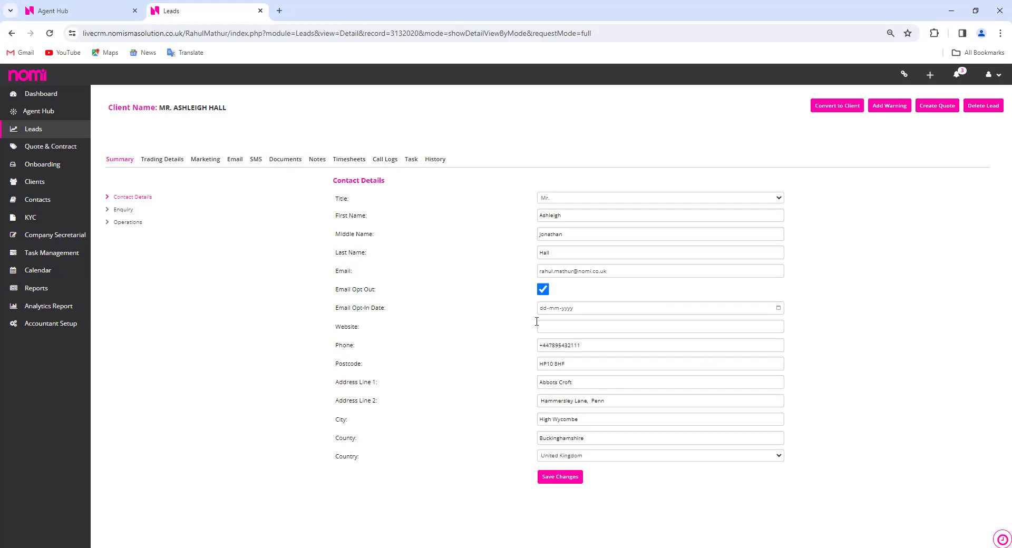
Go to Quote & Contract in the sidebar to reach the Pricing dashboard
{"action": "left_click", "coordinate": [32, 151]}
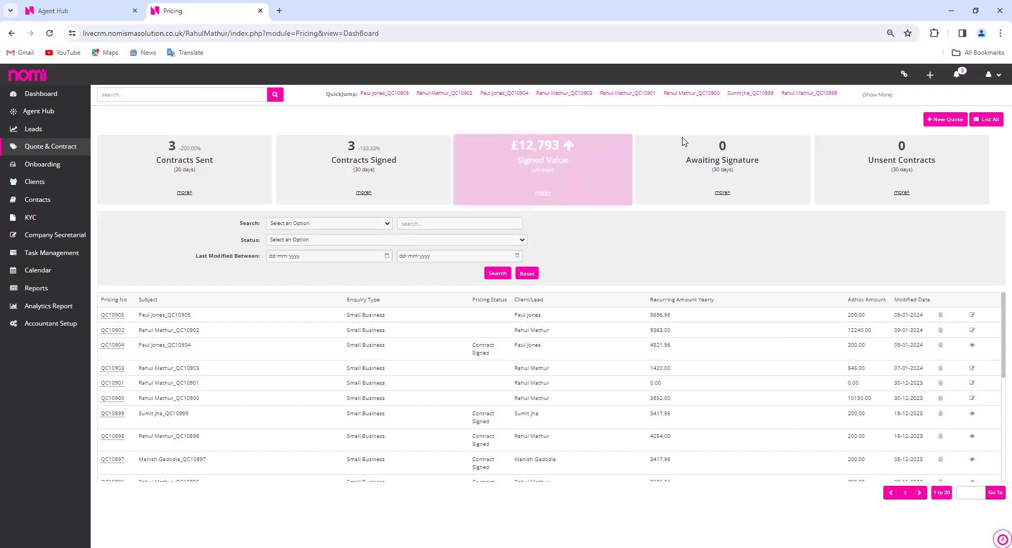
Start a new quote for a Lead and attach the lead found by searching its name
{"action": "left_click", "coordinate": [941, 121]}
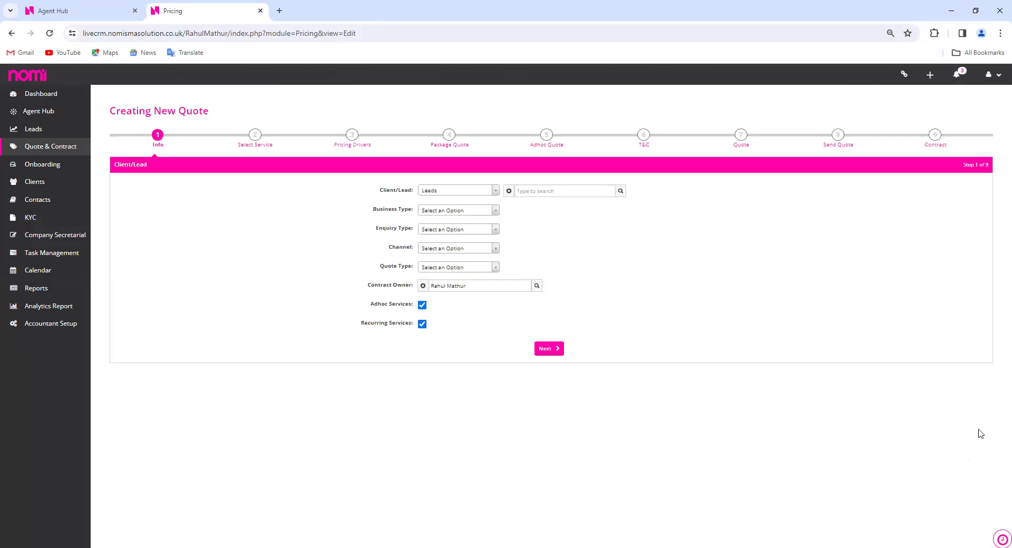
{"action": "left_click", "coordinate": [494, 193]}
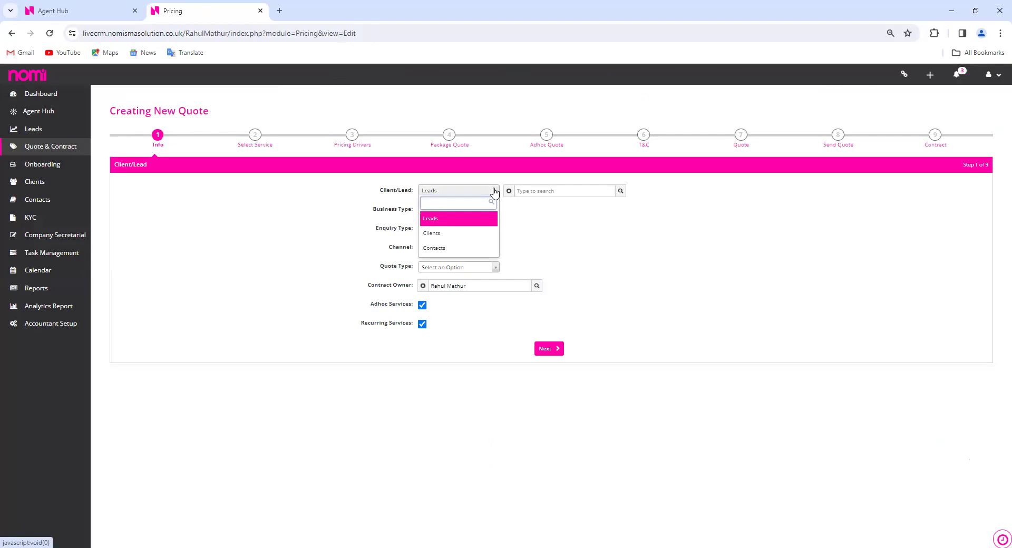
{"action": "left_click", "coordinate": [494, 193]}
{"action": "left_click", "coordinate": [555, 189]}
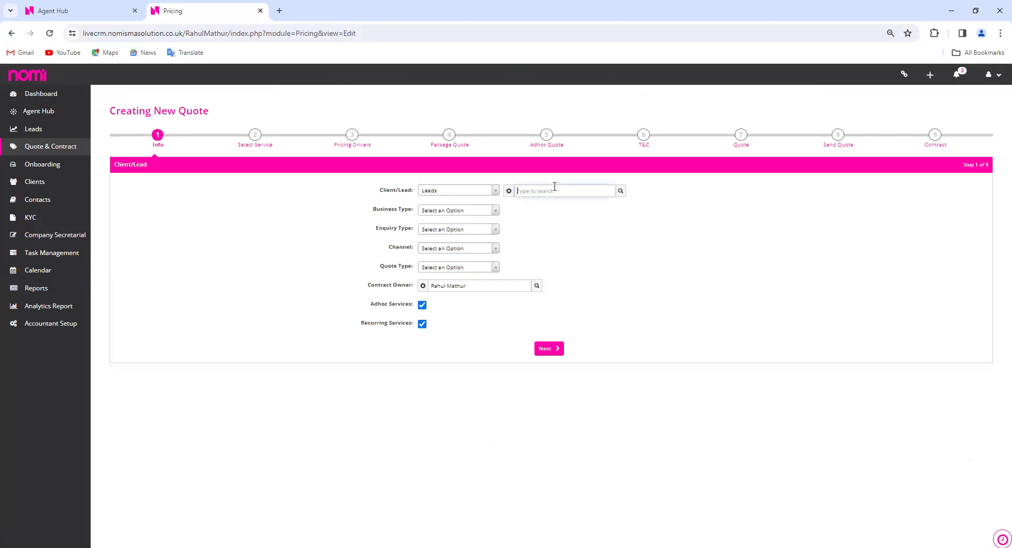
{"action": "type", "text": "ashleigh"}
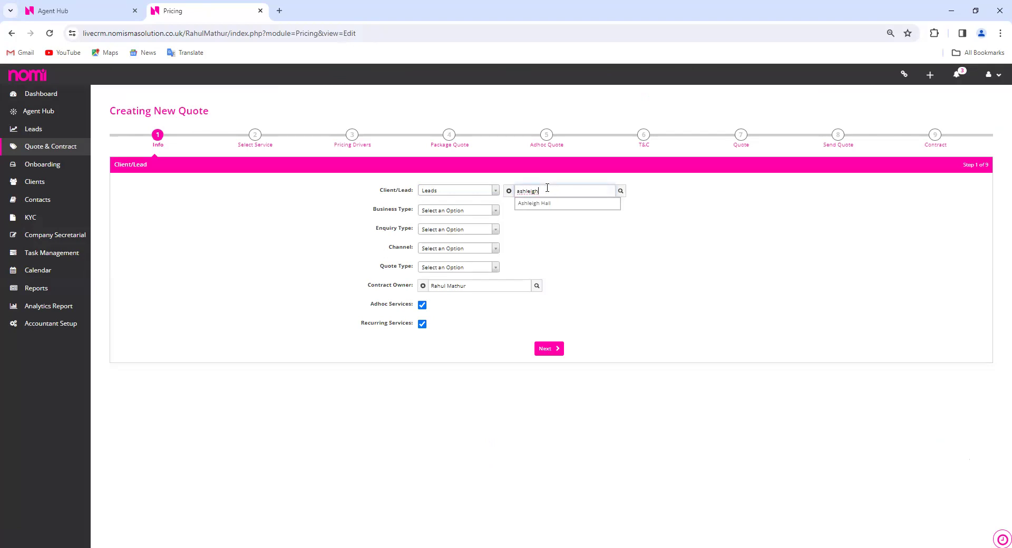
{"action": "left_click", "coordinate": [525, 205]}
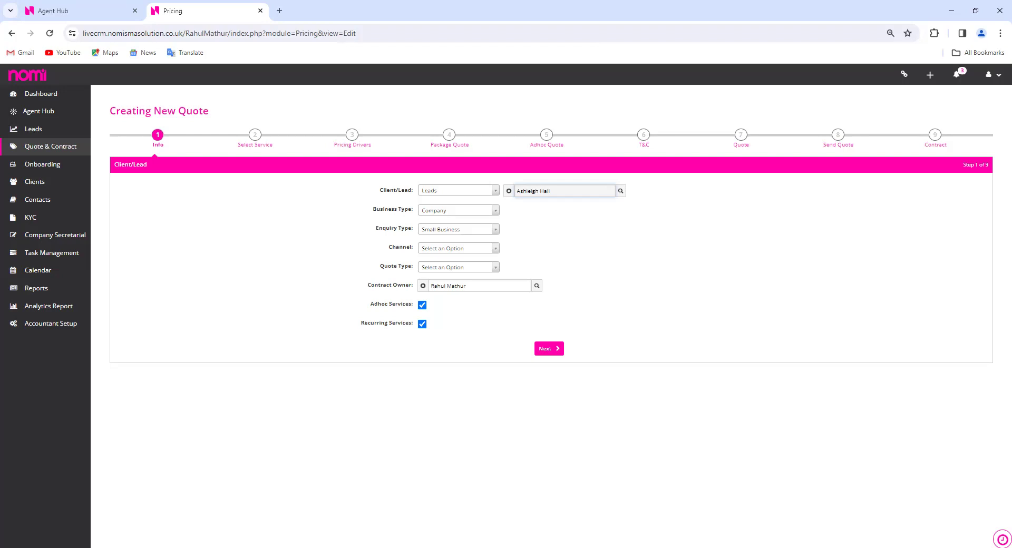
Set the quote channel to Marketing - Digital and quote type to New, then continue
{"action": "left_click", "coordinate": [484, 250]}
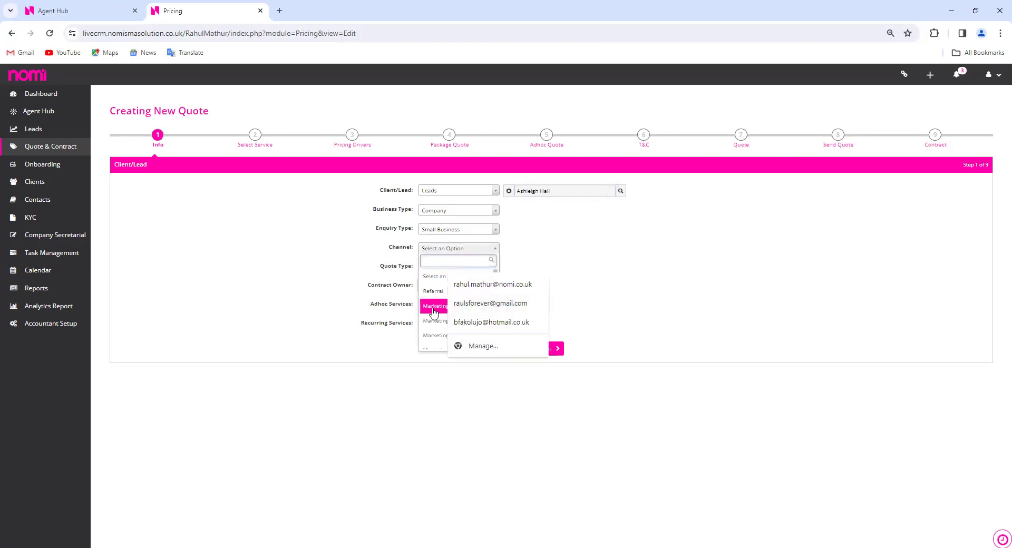
{"action": "left_click", "coordinate": [433, 310]}
{"action": "left_click", "coordinate": [471, 267]}
{"action": "left_click", "coordinate": [459, 311]}
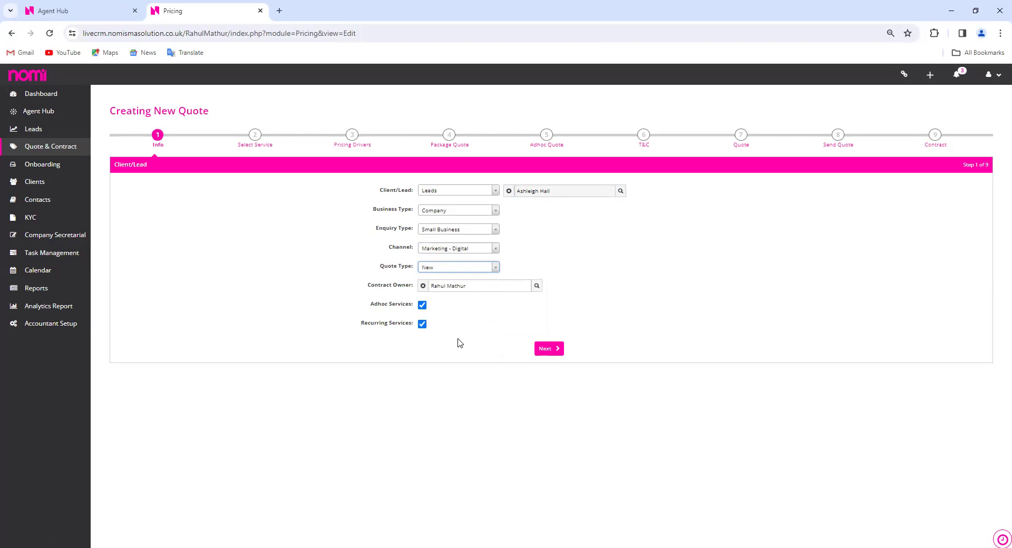
{"action": "left_click", "coordinate": [556, 350]}
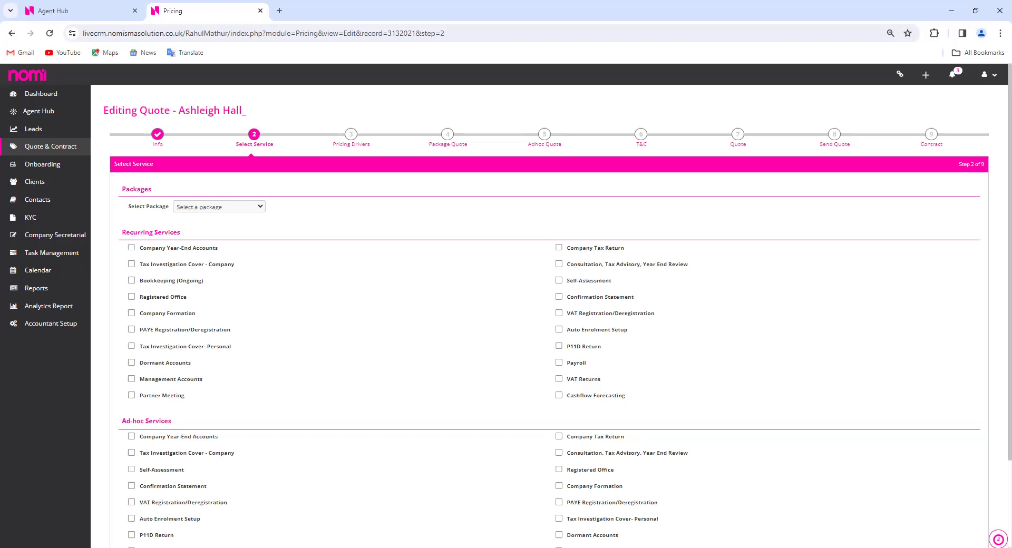
Reset the service package from Premium back to 'Select a package'
{"action": "left_click", "coordinate": [219, 207]}
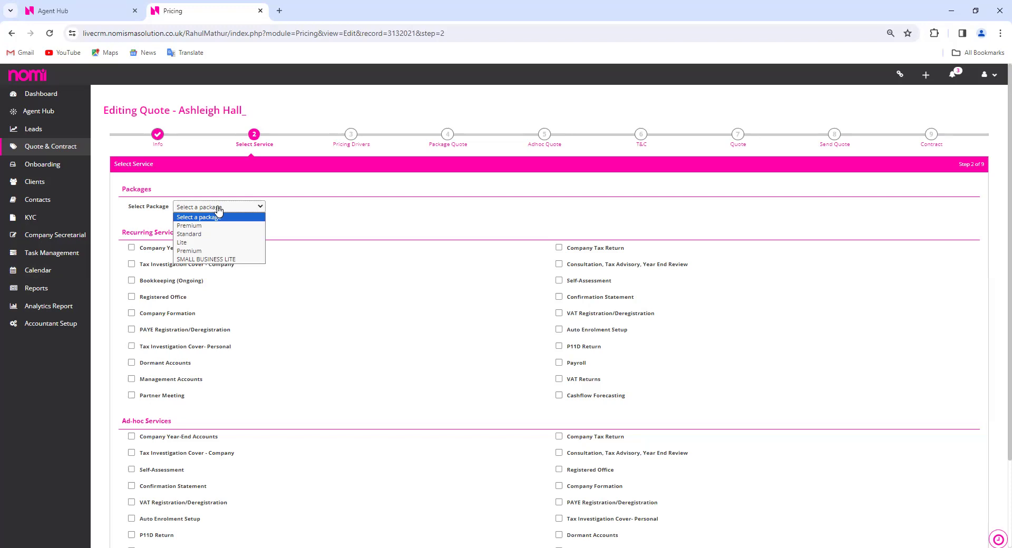
{"action": "left_click", "coordinate": [215, 226]}
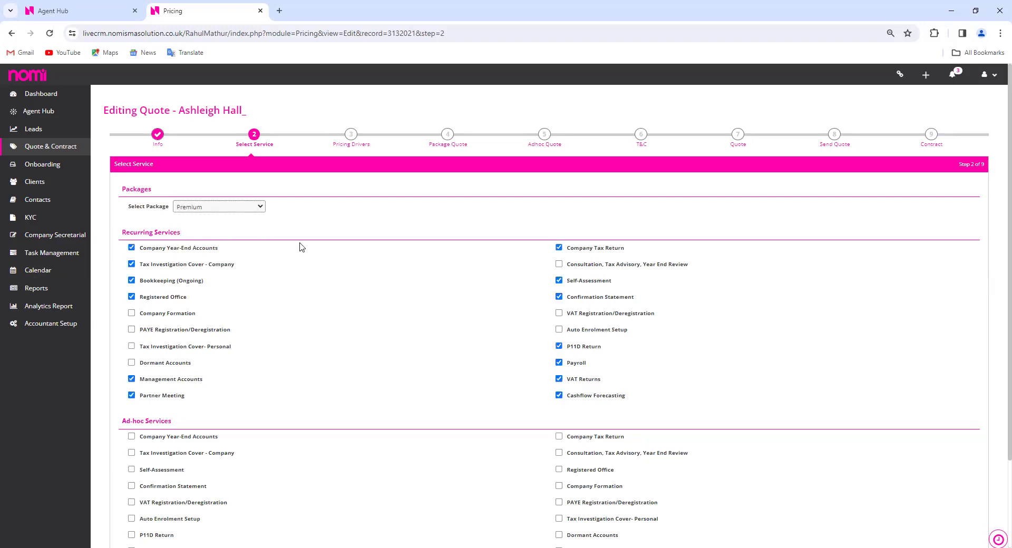
{"action": "left_click", "coordinate": [240, 209]}
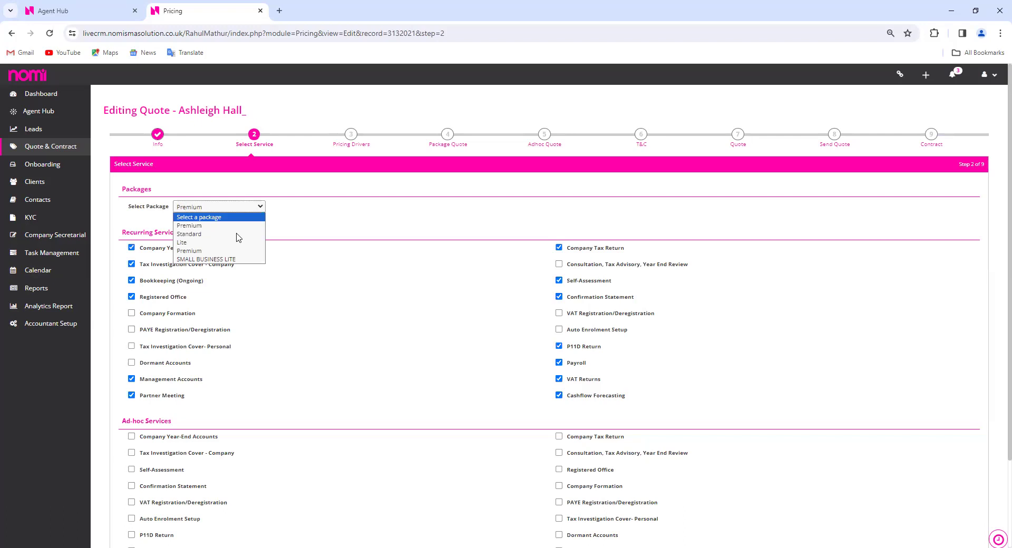
{"action": "left_click", "coordinate": [216, 218]}
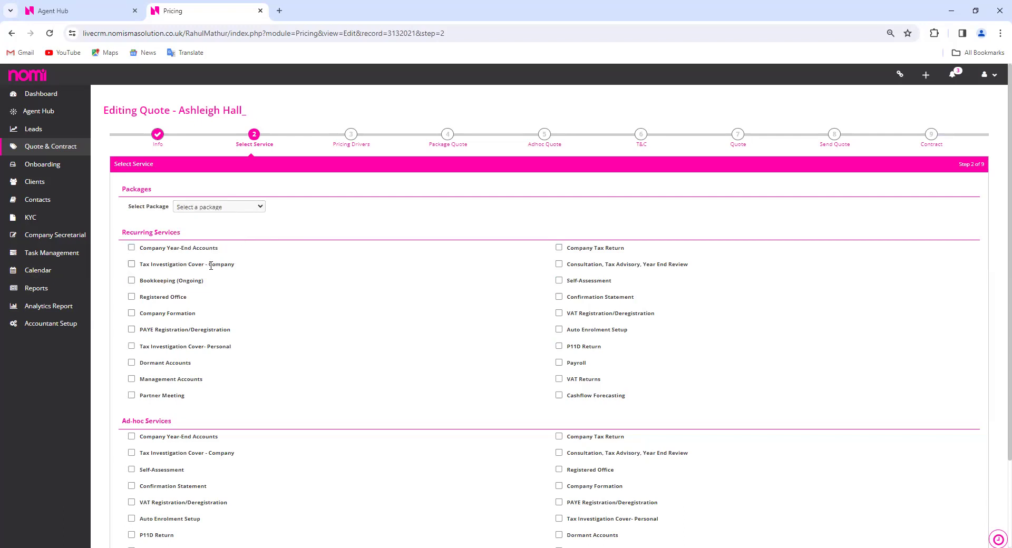
Tick Year-End Accounts, Company Tax Return, Self-Assessment, Payroll, Bookkeeping and VAT Registration/Deregistration, then continue
{"action": "left_click", "coordinate": [131, 247]}
{"action": "left_click", "coordinate": [559, 248]}
{"action": "left_click", "coordinate": [560, 285]}
{"action": "left_click", "coordinate": [558, 363]}
{"action": "left_click", "coordinate": [132, 280]}
{"action": "left_click", "coordinate": [132, 502]}
{"action": "scroll", "coordinate": [373, 416], "scroll_direction": "down", "scroll_amount": 2}
{"action": "left_click", "coordinate": [565, 520]}
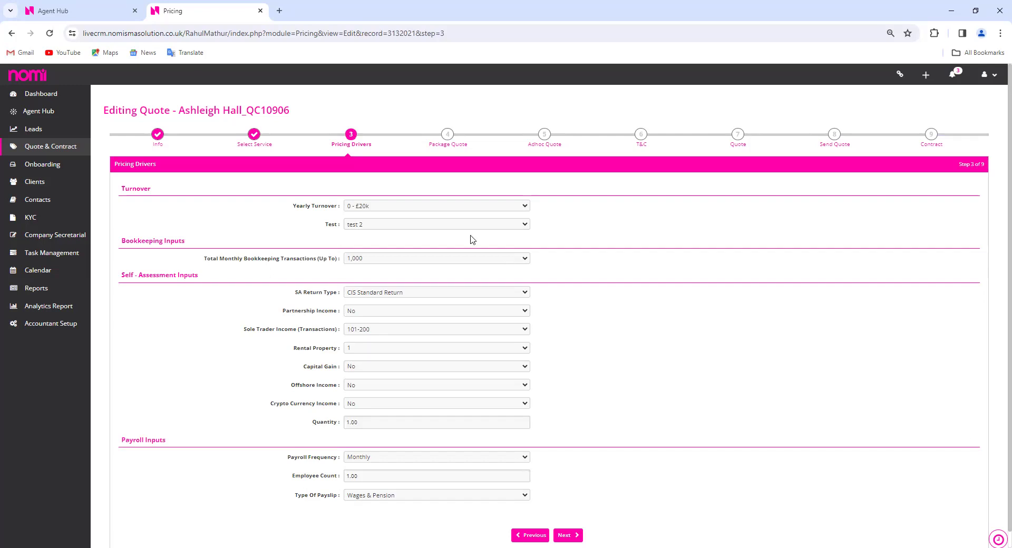
Set turnover £20.1k - £85k, 100 monthly bookkeeping transactions and Dividend & Wages SA return
{"action": "left_click", "coordinate": [437, 209]}
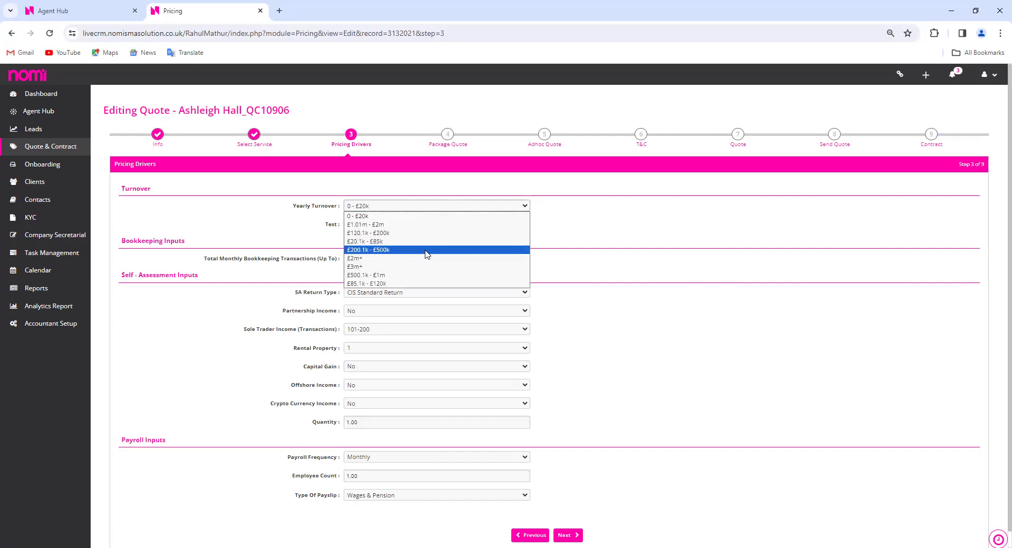
{"action": "left_click", "coordinate": [427, 245]}
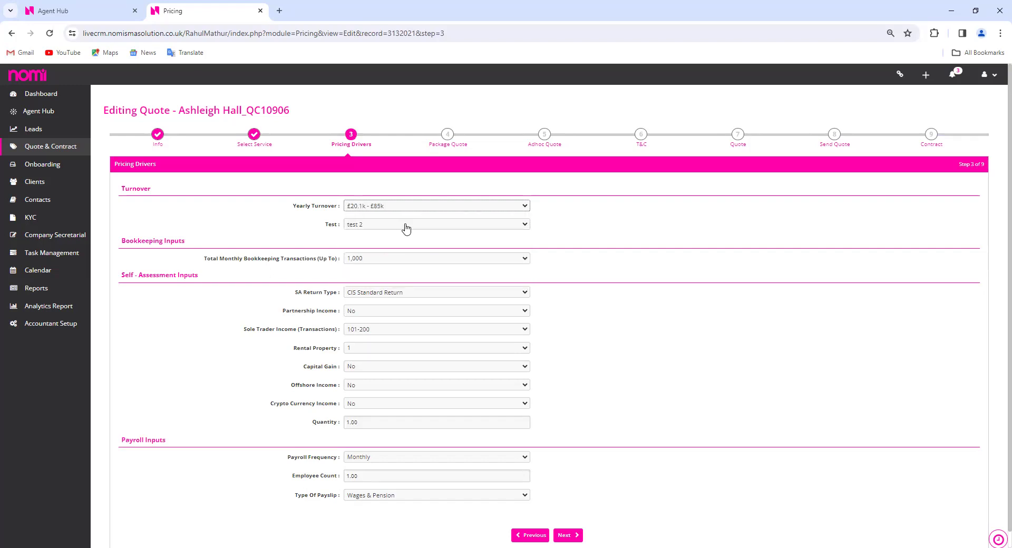
{"action": "left_click", "coordinate": [417, 262]}
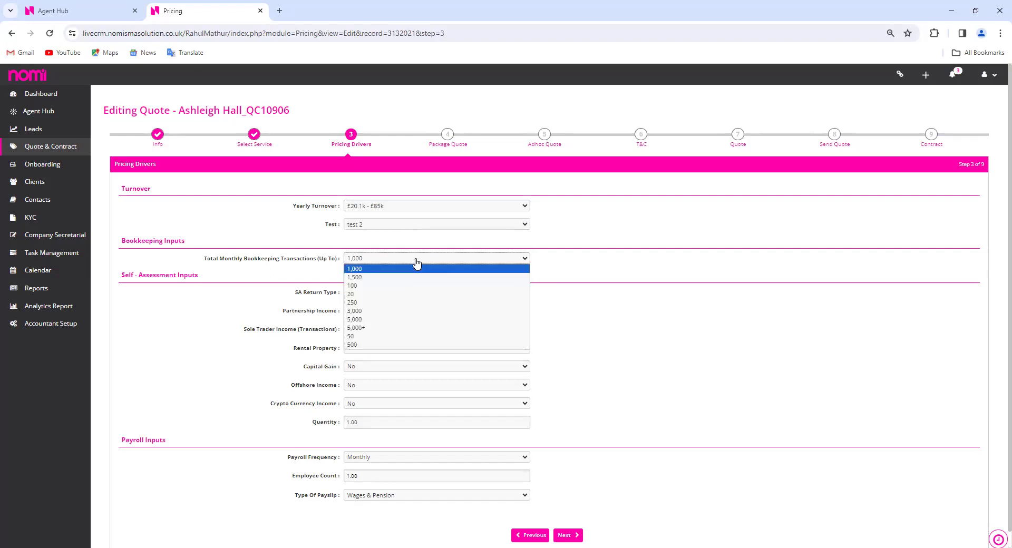
{"action": "left_click", "coordinate": [402, 287]}
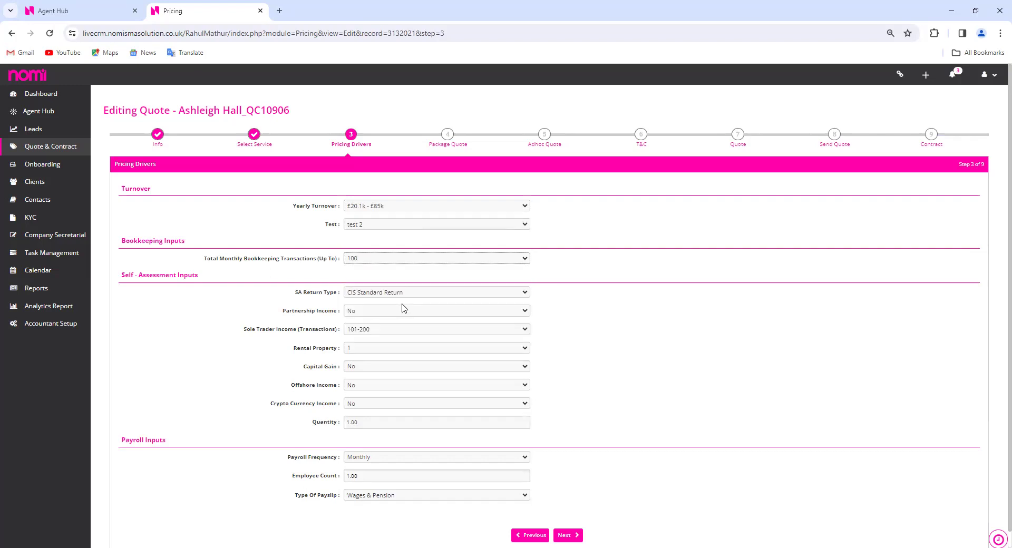
{"action": "left_click", "coordinate": [446, 295]}
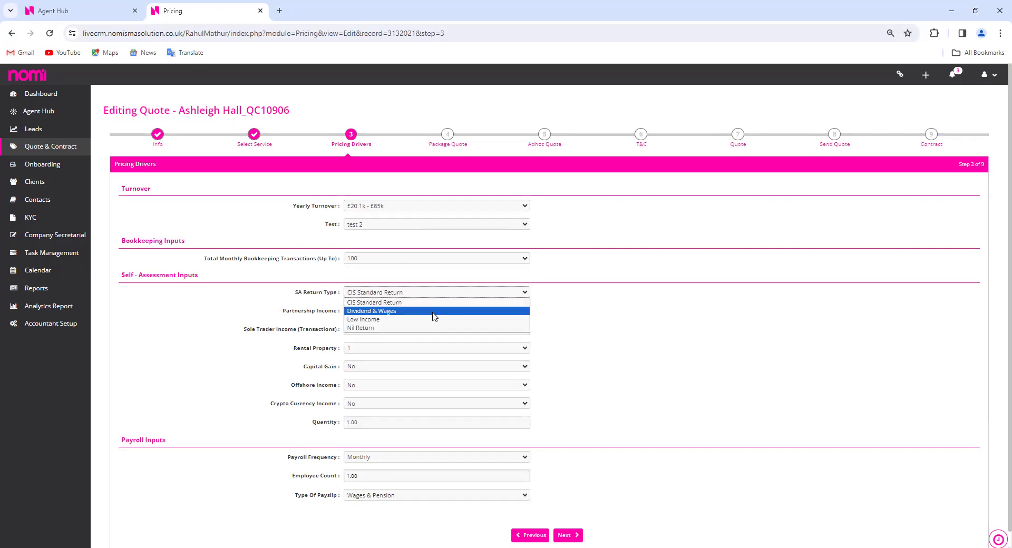
{"action": "left_click", "coordinate": [429, 312]}
Answer No for both Sole Trader Income and Rental Property
{"action": "left_click", "coordinate": [427, 330]}
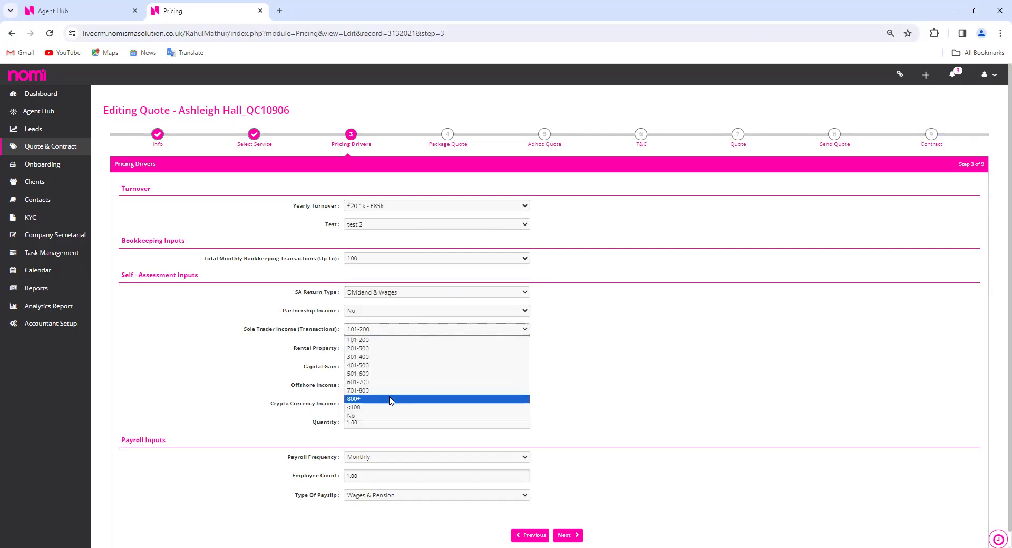
{"action": "left_click", "coordinate": [378, 420]}
{"action": "left_click", "coordinate": [413, 354]}
{"action": "left_click", "coordinate": [352, 445]}
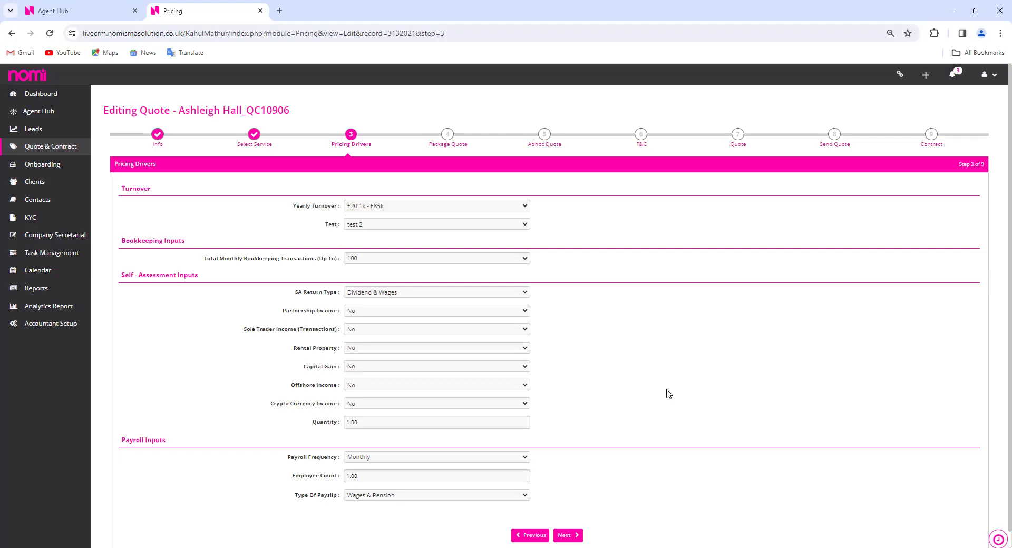
Choose Weekly & Monthly payroll frequency, enter 2 employees, and proceed to the package quote
{"action": "scroll", "coordinate": [431, 441], "scroll_direction": "down", "scroll_amount": 1}
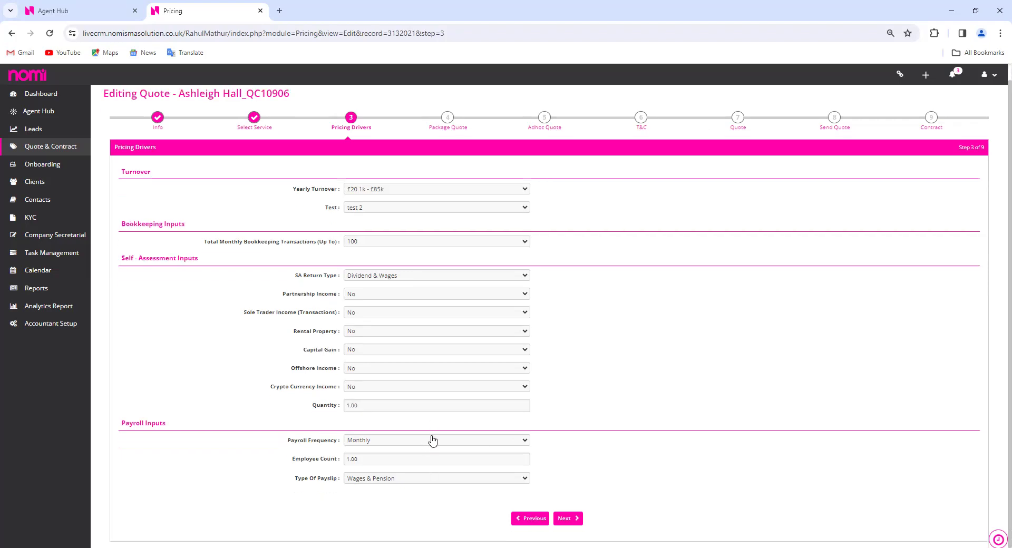
{"action": "left_click", "coordinate": [428, 442]}
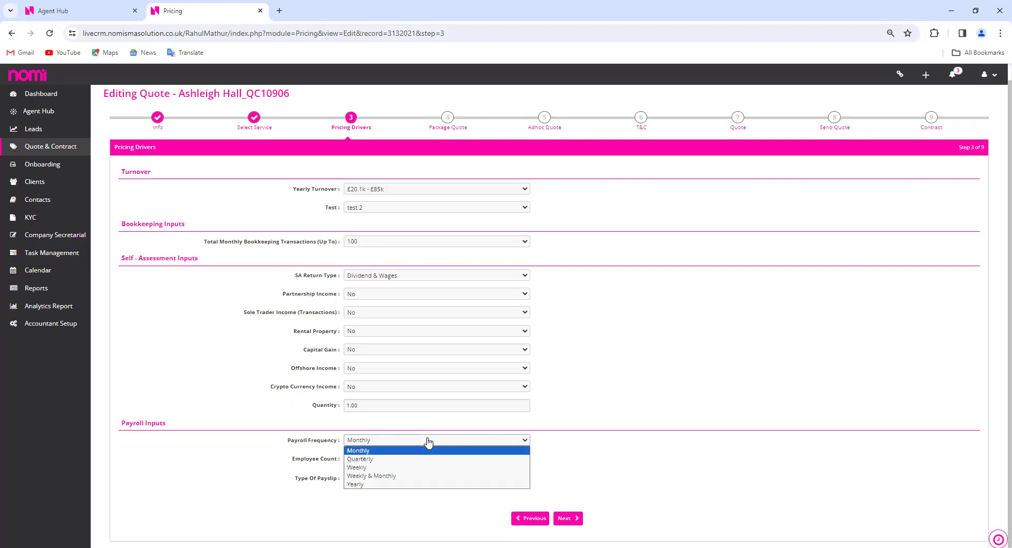
{"action": "left_click", "coordinate": [403, 478]}
{"action": "key", "text": "Tab"}
{"action": "type", "text": "2"}
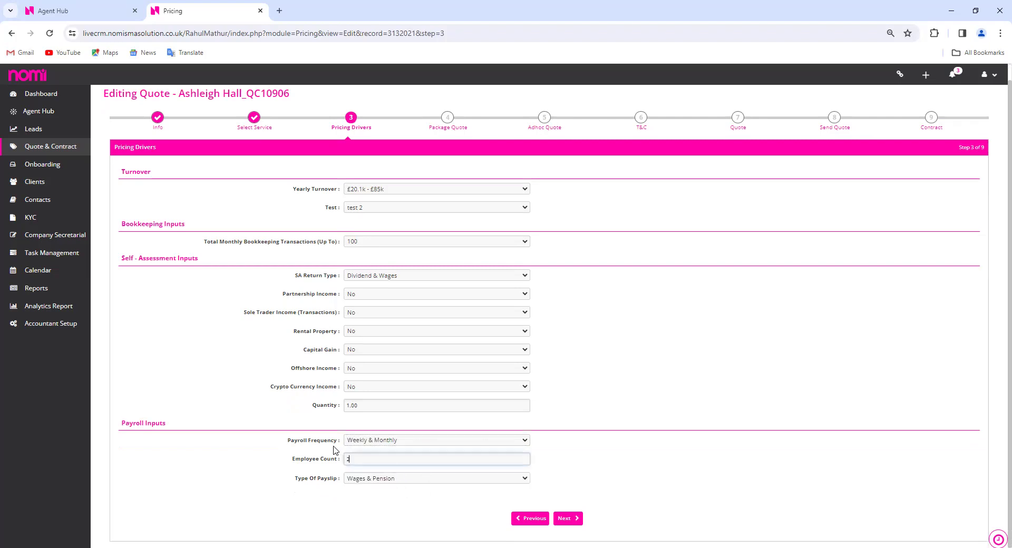
{"action": "left_click", "coordinate": [398, 499]}
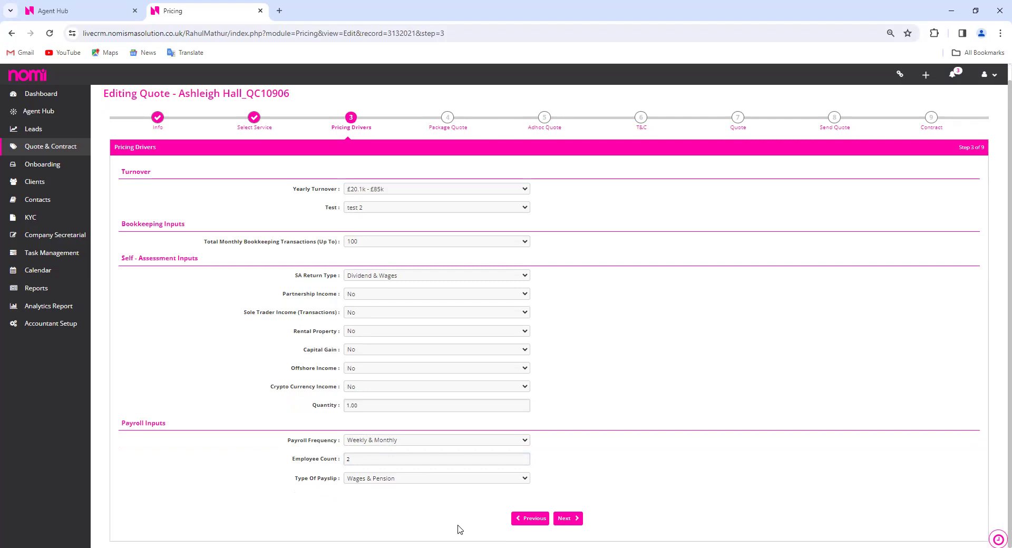
{"action": "left_click", "coordinate": [573, 522]}
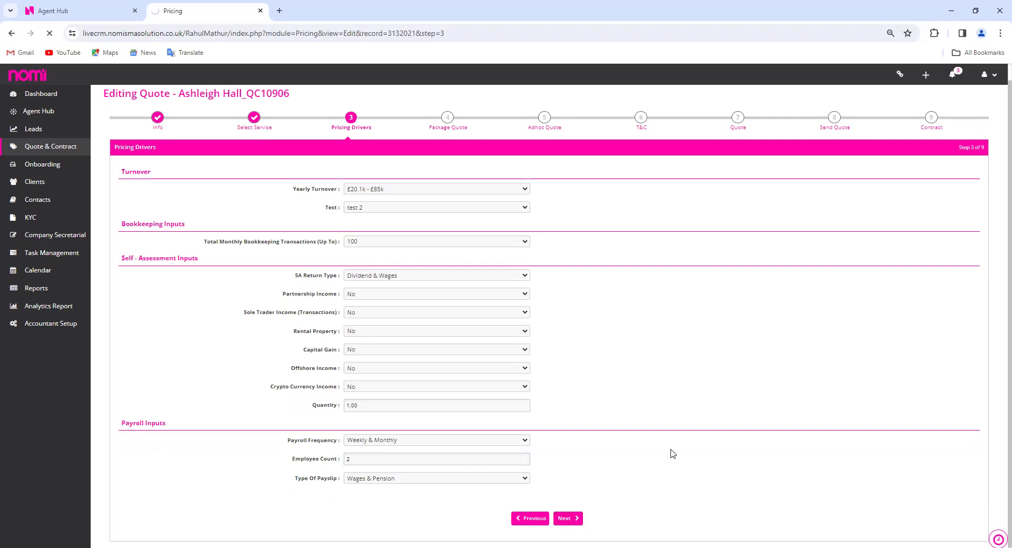
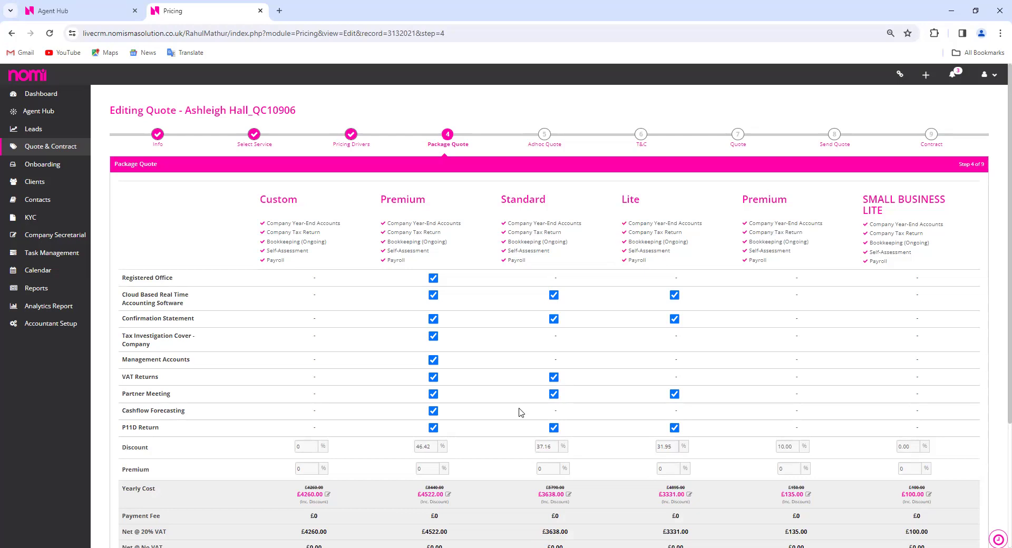
Include both the Custom and Premium packages in the quote
{"action": "scroll", "coordinate": [340, 431], "scroll_direction": "down", "scroll_amount": 2}
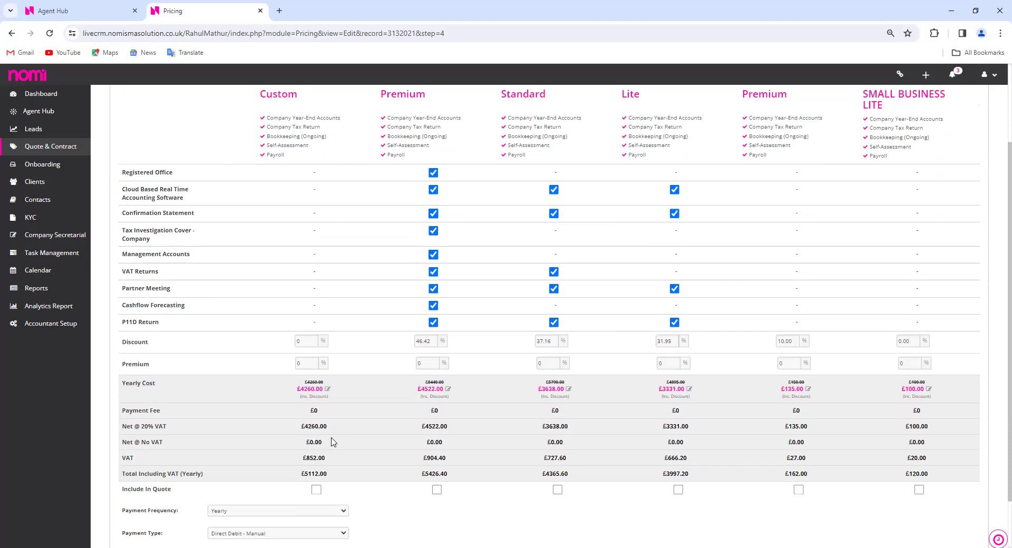
{"action": "scroll", "coordinate": [333, 446], "scroll_direction": "down", "scroll_amount": 1}
{"action": "left_click", "coordinate": [317, 437]}
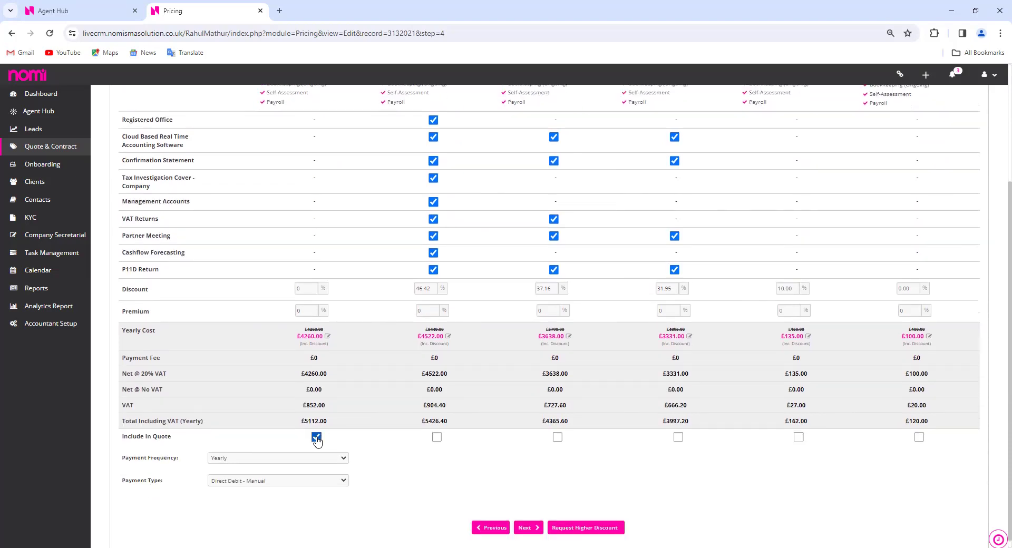
{"action": "left_click", "coordinate": [437, 438]}
Raise the Custom package discount to 10%
{"action": "scroll", "coordinate": [342, 420], "scroll_direction": "up", "scroll_amount": 2}
{"action": "left_click", "coordinate": [314, 393]}
{"action": "left_click", "coordinate": [314, 393]}
{"action": "left_click", "coordinate": [314, 393]}
{"action": "left_click", "coordinate": [313, 393]}
{"action": "left_click", "coordinate": [314, 392]}
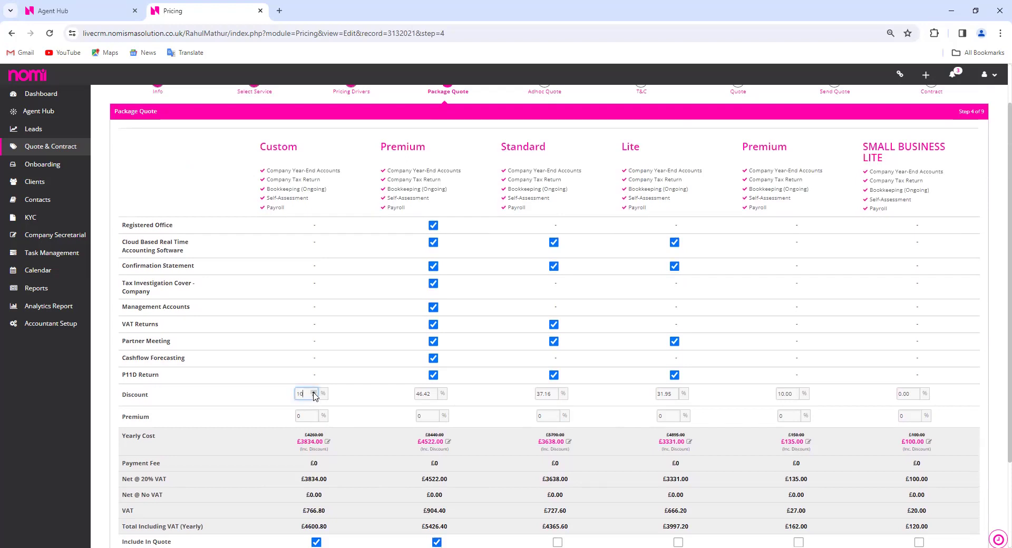
Scroll down to the Payment Frequency setting and bring up its options
{"action": "scroll", "coordinate": [372, 514], "scroll_direction": "down", "scroll_amount": 1}
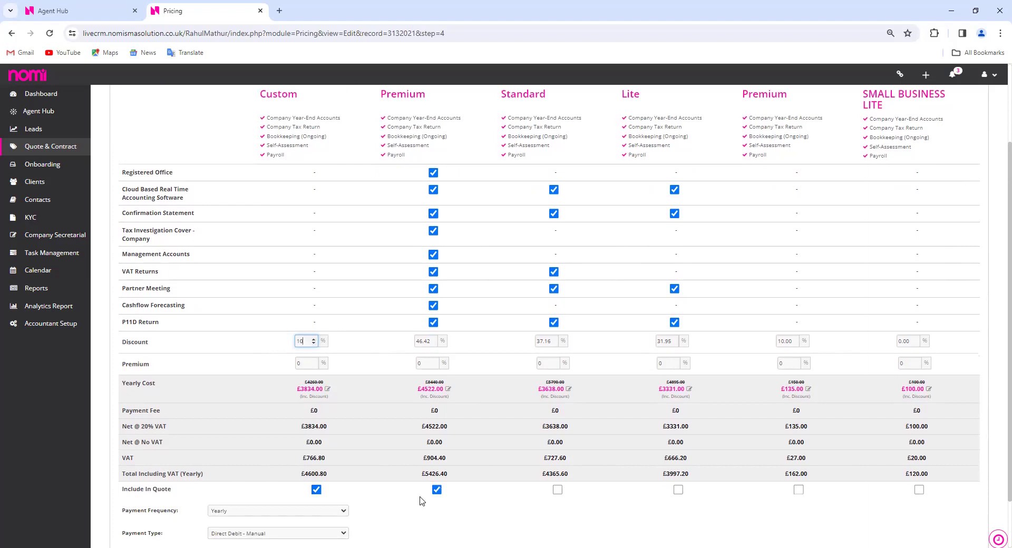
{"action": "scroll", "coordinate": [421, 505], "scroll_direction": "down", "scroll_amount": 1}
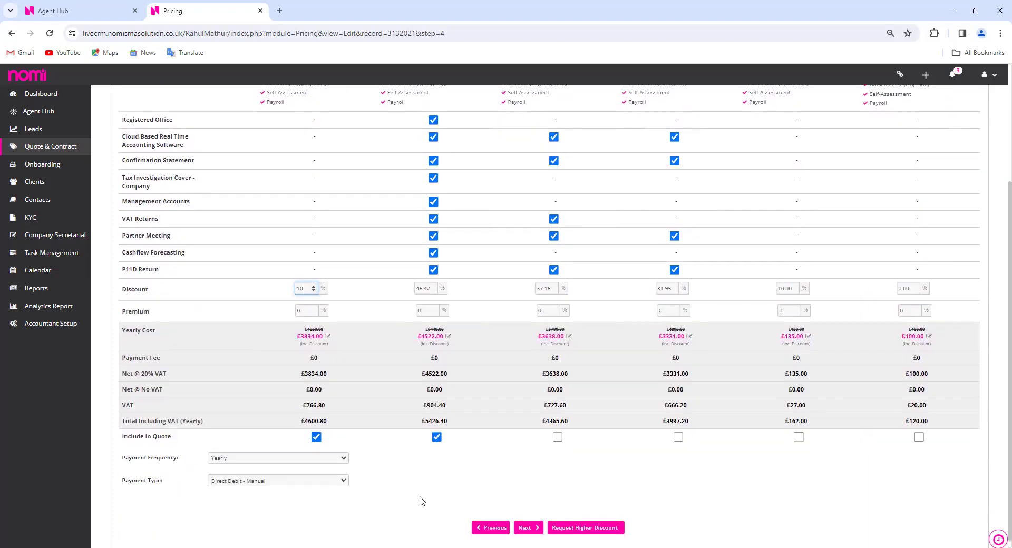
{"action": "left_click", "coordinate": [343, 463]}
Bill monthly by Direct Debit - GoCardless, then continue to the Adhoc Quote step
{"action": "left_click", "coordinate": [319, 494]}
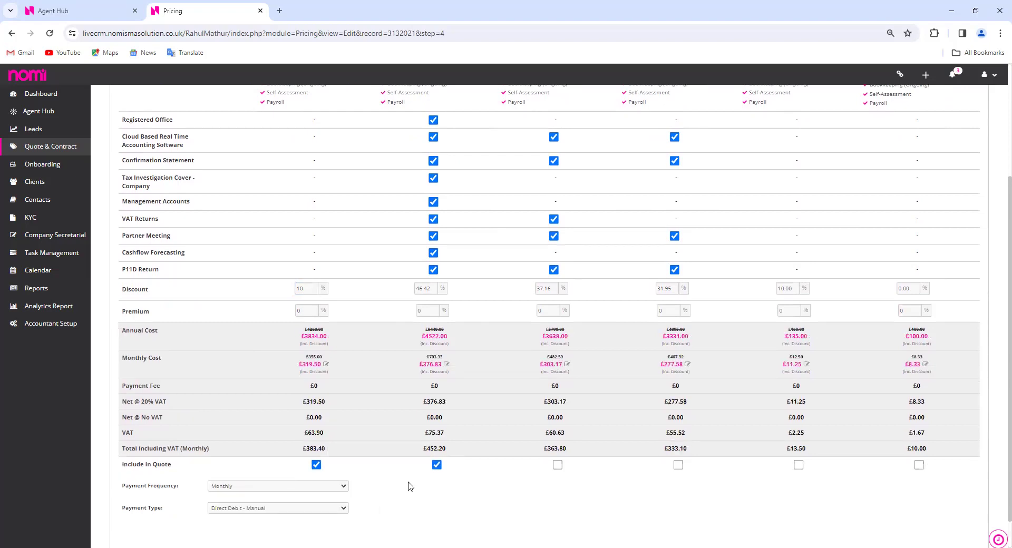
{"action": "scroll", "coordinate": [410, 485], "scroll_direction": "down", "scroll_amount": 1}
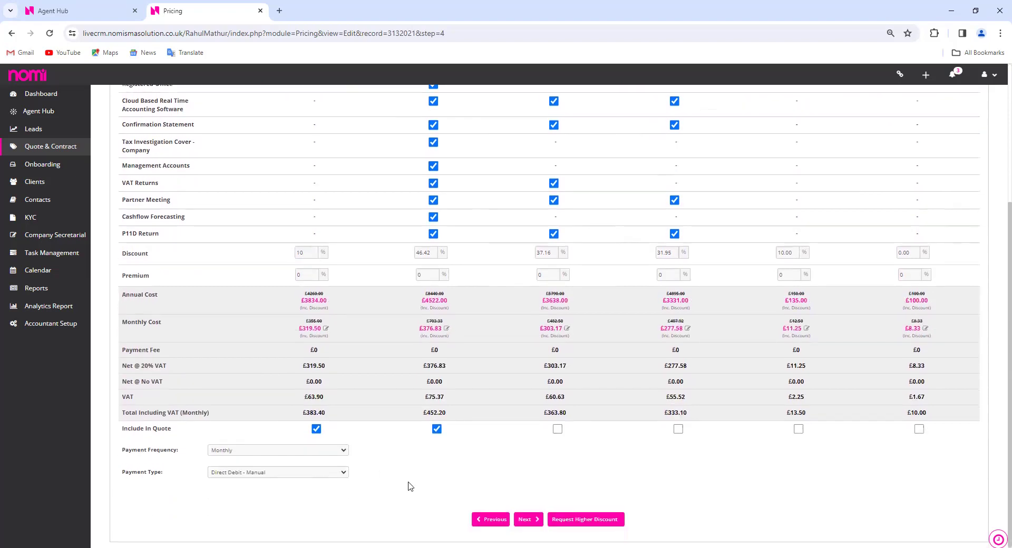
{"action": "left_click", "coordinate": [316, 474]}
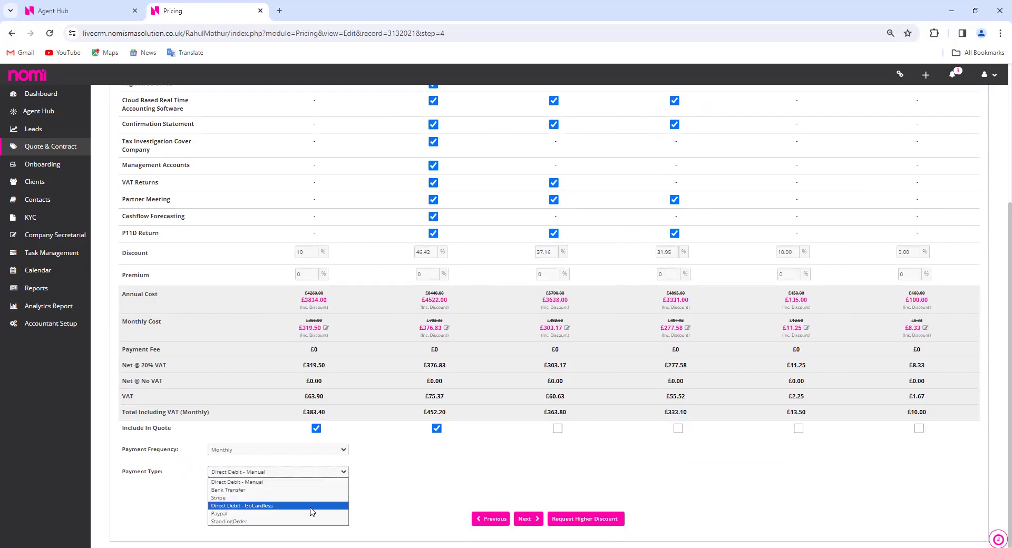
{"action": "left_click", "coordinate": [313, 506]}
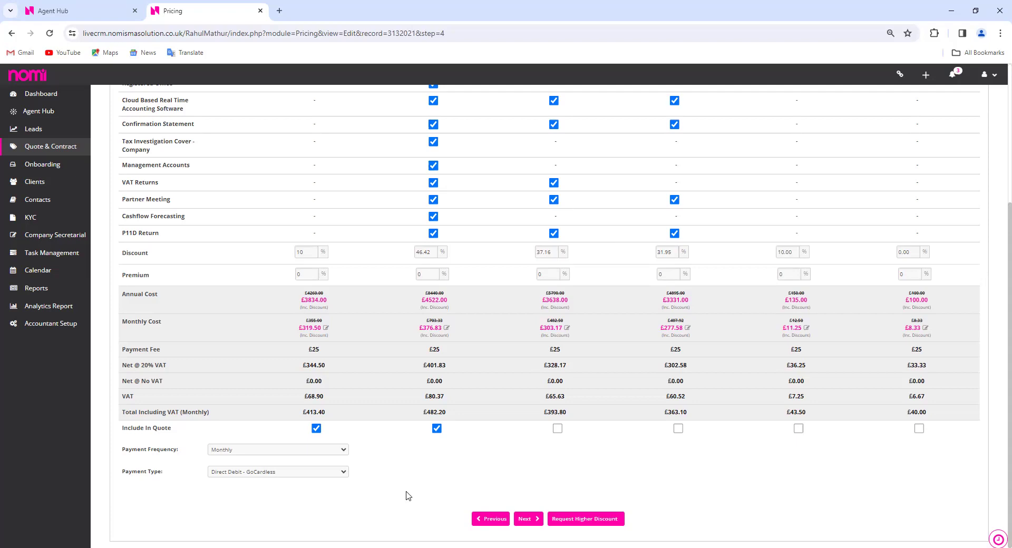
{"action": "scroll", "coordinate": [358, 443], "scroll_direction": "up", "scroll_amount": 3}
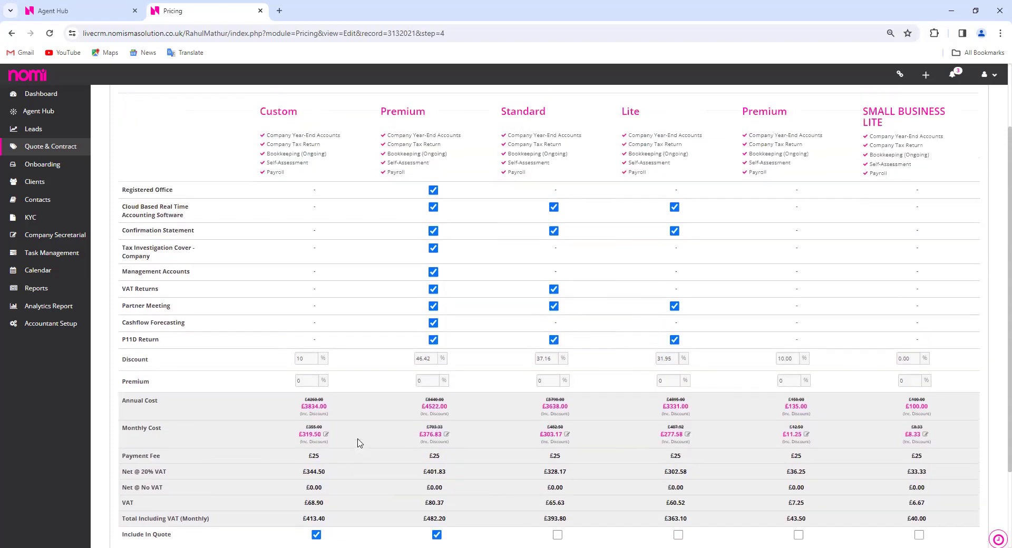
{"action": "scroll", "coordinate": [358, 444], "scroll_direction": "down", "scroll_amount": 3}
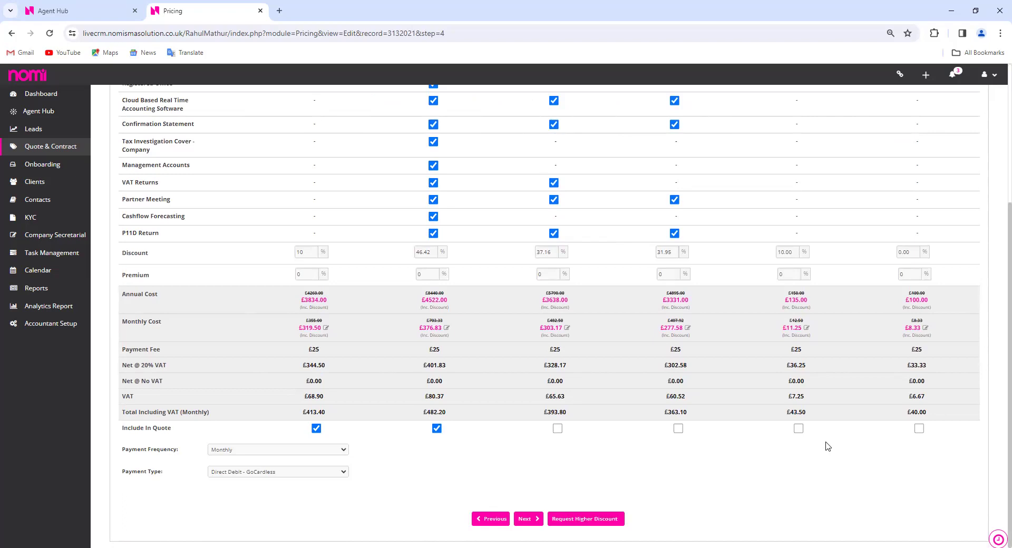
{"action": "left_click", "coordinate": [527, 522]}
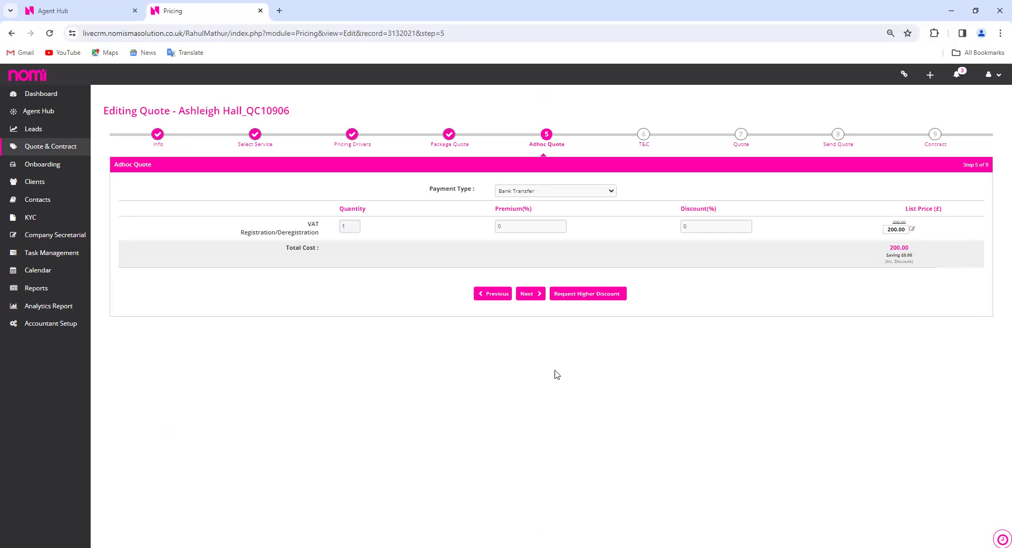
Accept the £200.00 VAT Registration/Deregistration ad hoc item unchanged and continue to T&C
{"action": "left_click", "coordinate": [532, 295]}
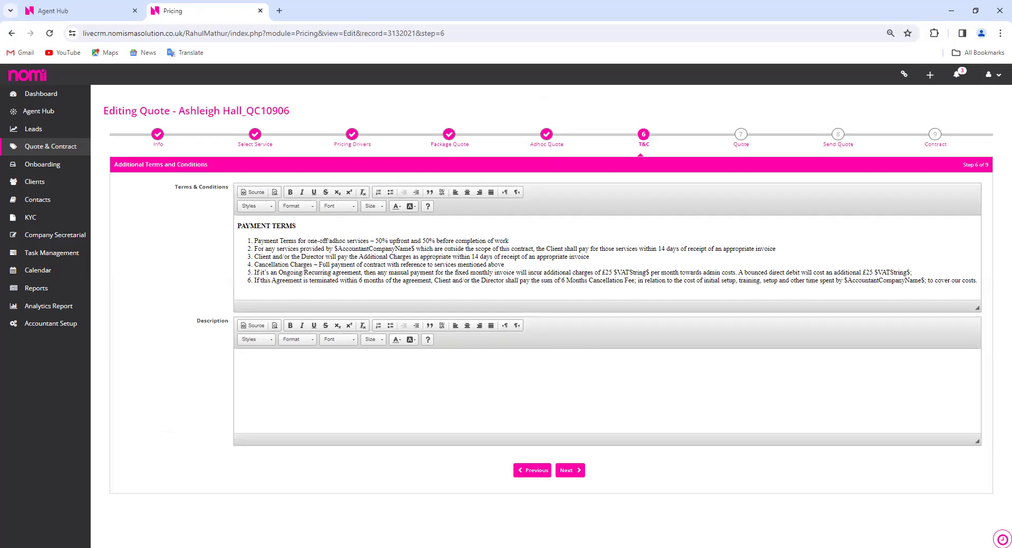
Continue past T&C and review the quote's Recurring Fees: £413.40 Custom, £482.20 Premium
{"action": "left_click", "coordinate": [575, 472]}
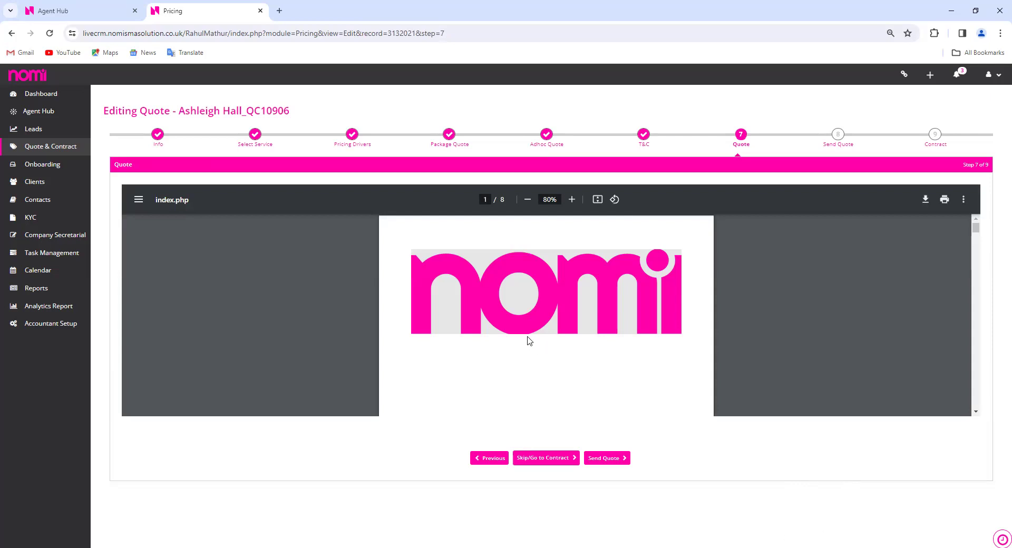
{"action": "scroll", "coordinate": [596, 330], "scroll_direction": "down", "scroll_amount": 3}
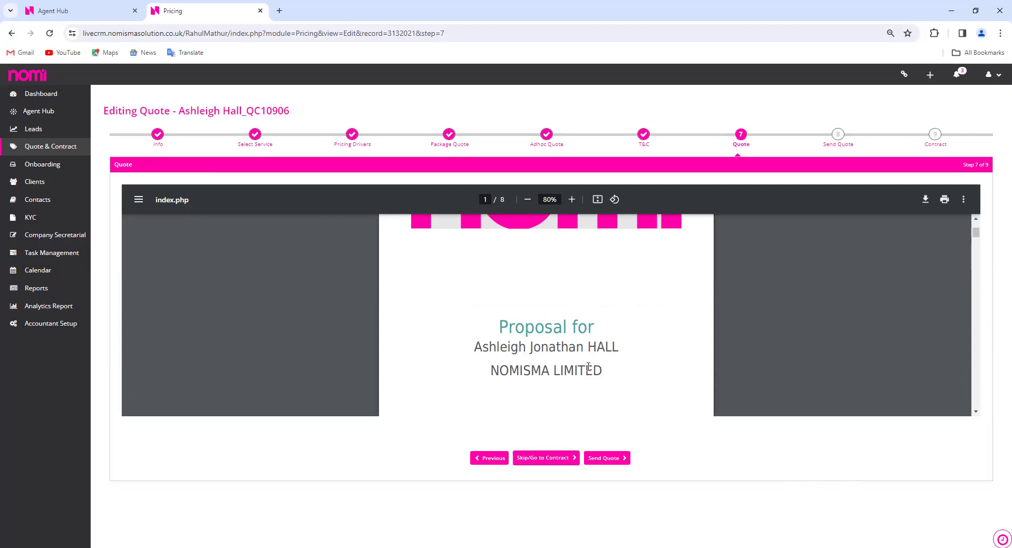
{"action": "scroll", "coordinate": [577, 389], "scroll_direction": "down", "scroll_amount": 3}
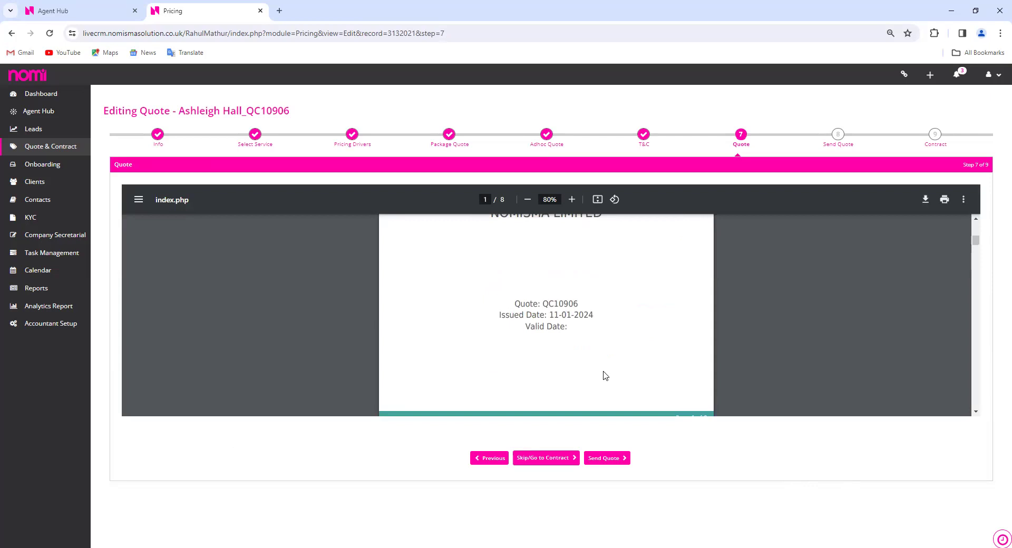
{"action": "scroll", "coordinate": [605, 375], "scroll_direction": "down", "scroll_amount": 3}
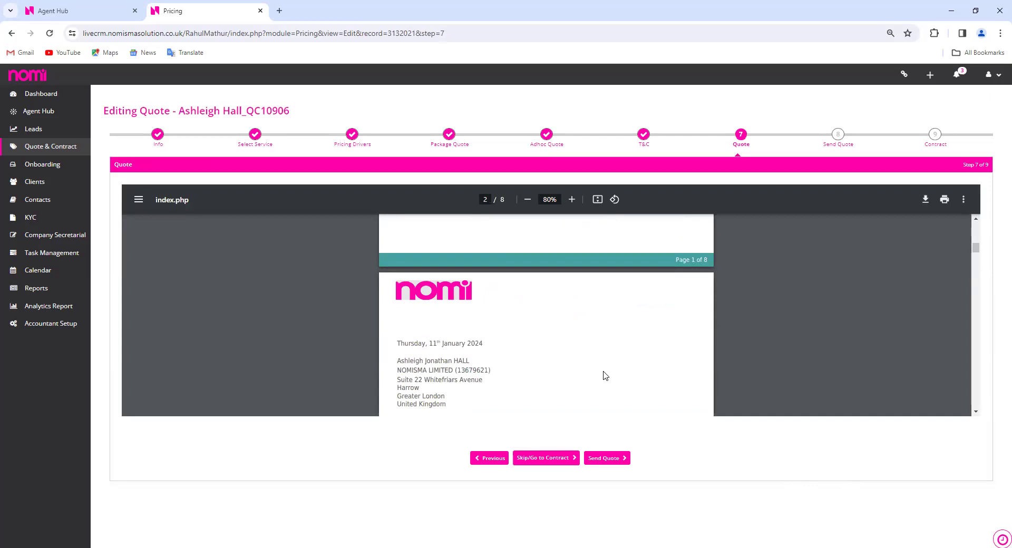
{"action": "scroll", "coordinate": [606, 375], "scroll_direction": "down", "scroll_amount": 1}
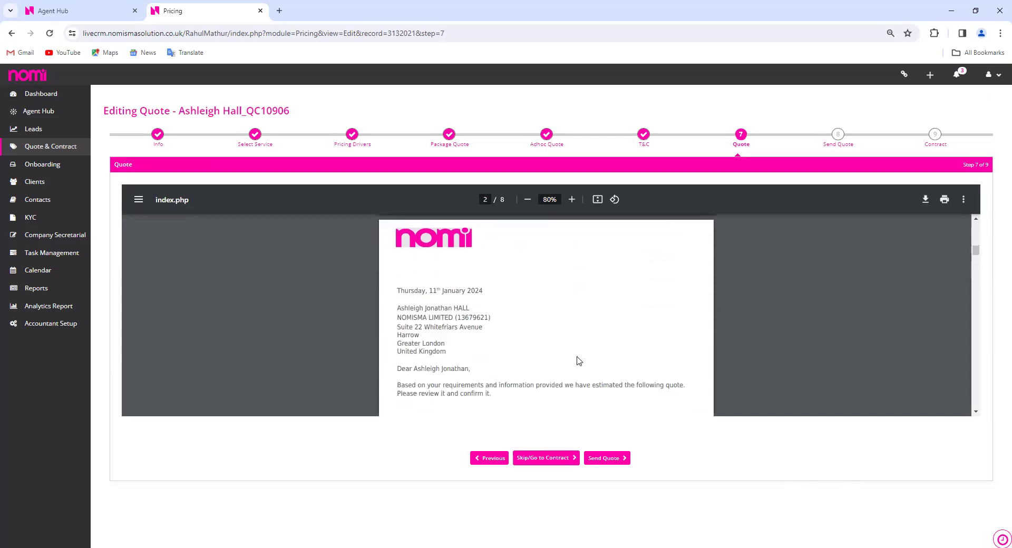
{"action": "scroll", "coordinate": [578, 361], "scroll_direction": "down", "scroll_amount": 1}
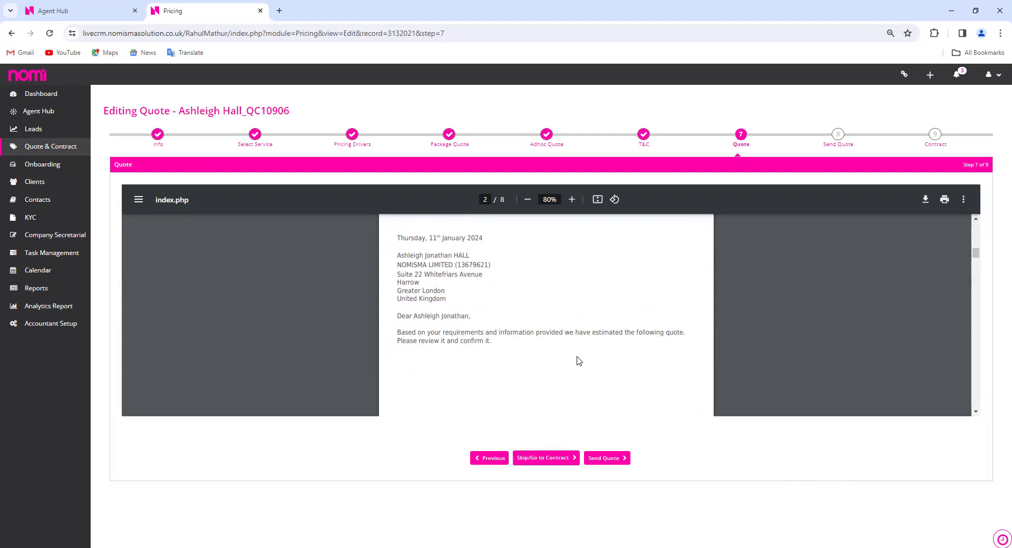
{"action": "scroll", "coordinate": [579, 361], "scroll_direction": "down", "scroll_amount": 5}
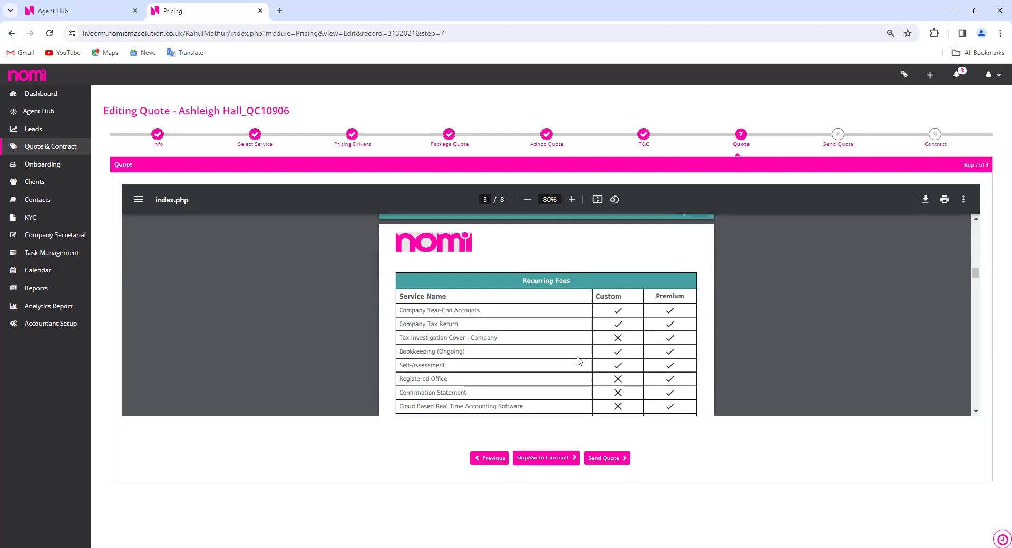
{"action": "scroll", "coordinate": [578, 360], "scroll_direction": "down", "scroll_amount": 1}
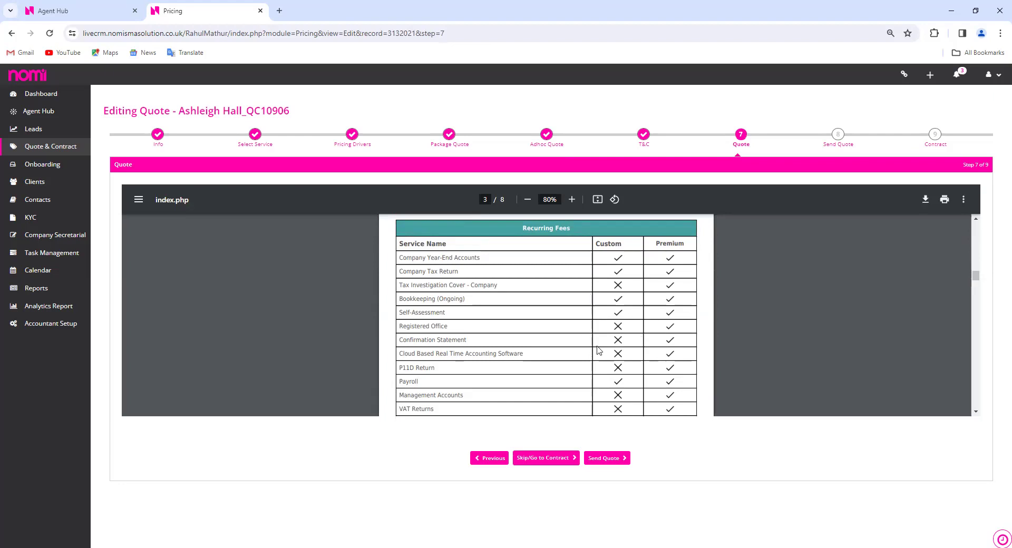
{"action": "scroll", "coordinate": [599, 350], "scroll_direction": "down", "scroll_amount": 2}
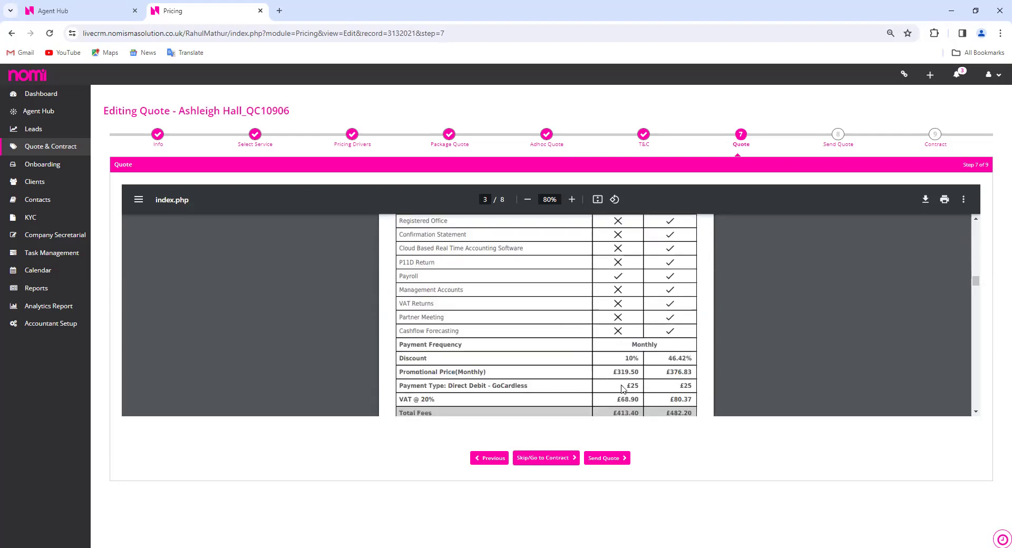
{"action": "scroll", "coordinate": [623, 389], "scroll_direction": "down", "scroll_amount": 1}
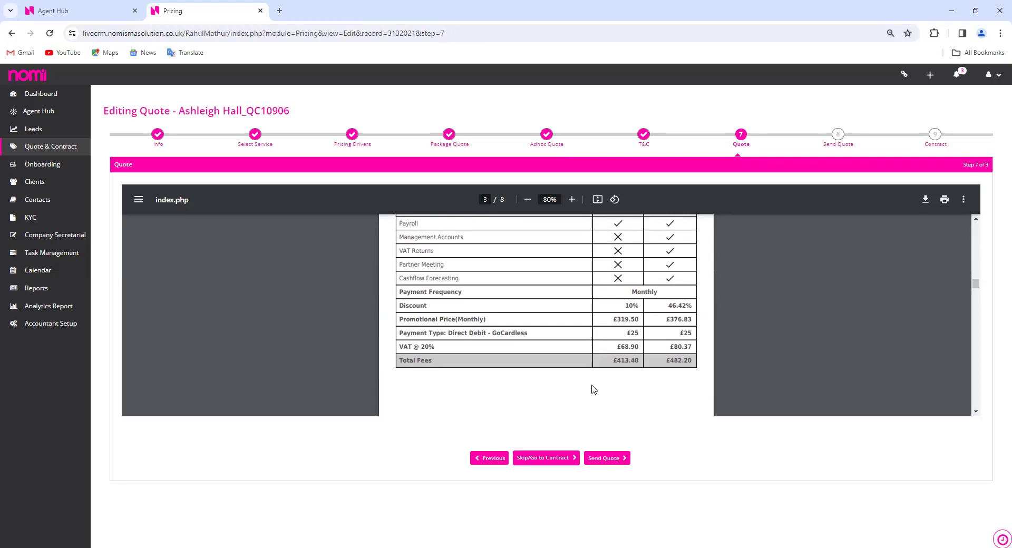
{"action": "scroll", "coordinate": [594, 390], "scroll_direction": "down", "scroll_amount": 2}
Review the one-off fees, statement of facts and terms to page 8, then go to Send Quote
{"action": "scroll", "coordinate": [594, 389], "scroll_direction": "down", "scroll_amount": 10}
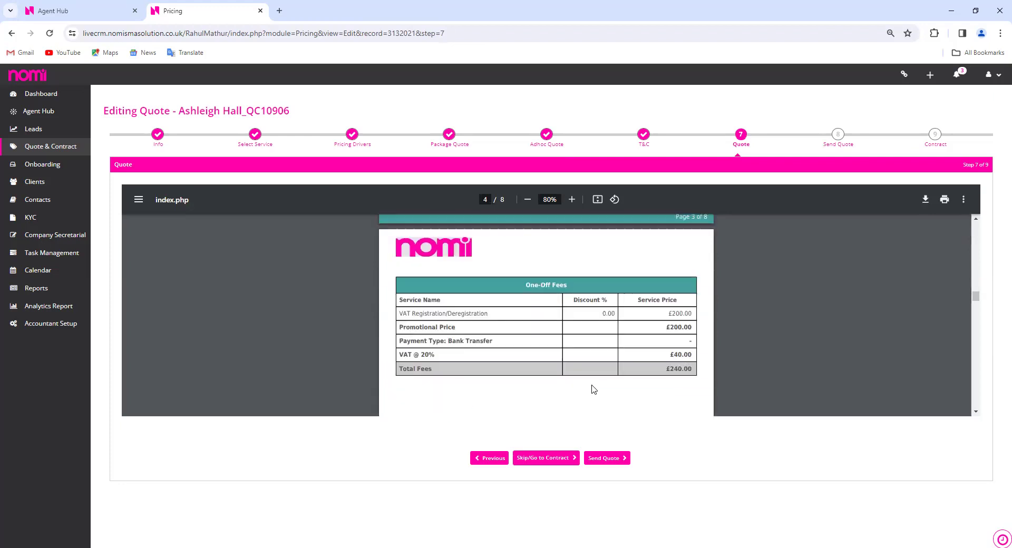
{"action": "scroll", "coordinate": [594, 390], "scroll_direction": "down", "scroll_amount": 10}
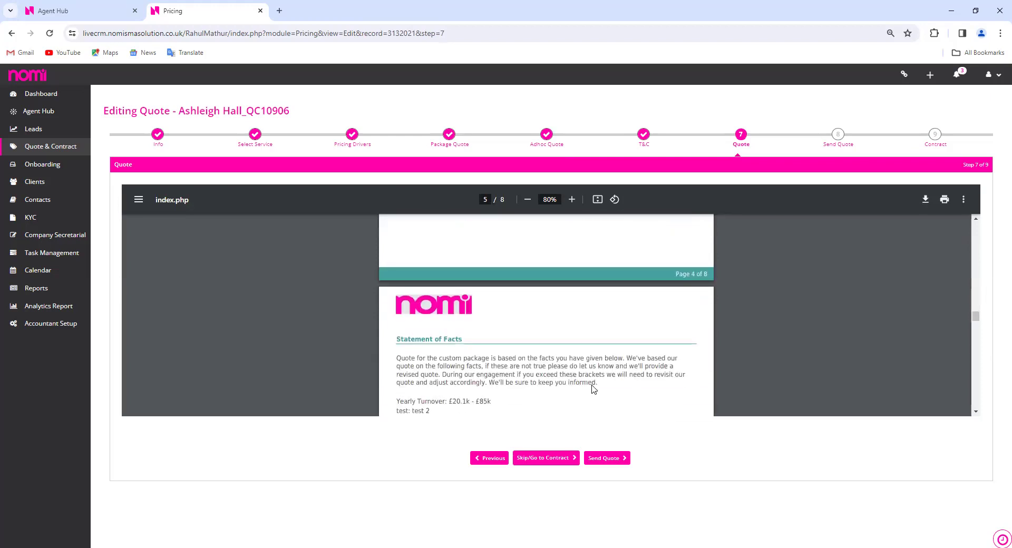
{"action": "scroll", "coordinate": [595, 389], "scroll_direction": "down", "scroll_amount": 15}
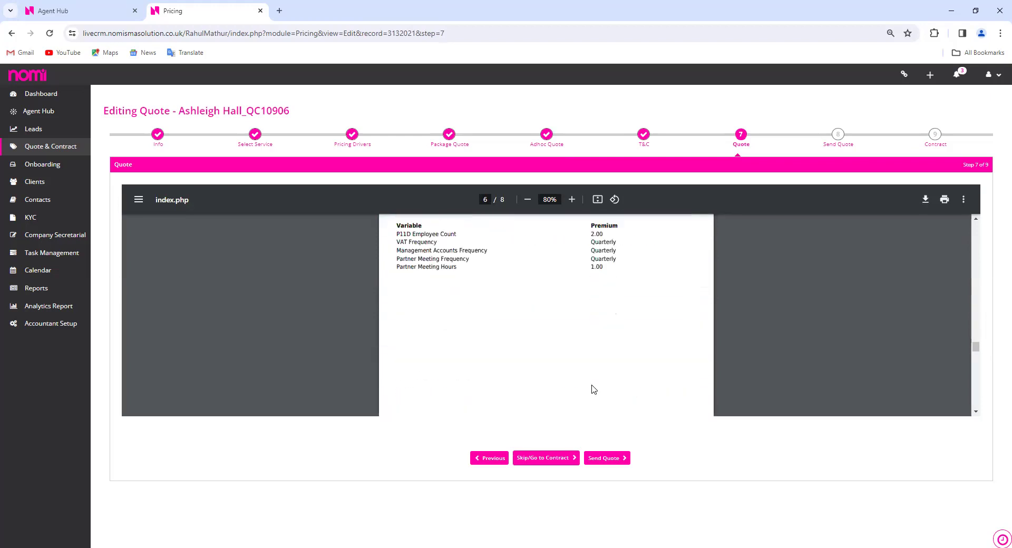
{"action": "scroll", "coordinate": [594, 390], "scroll_direction": "down", "scroll_amount": 10}
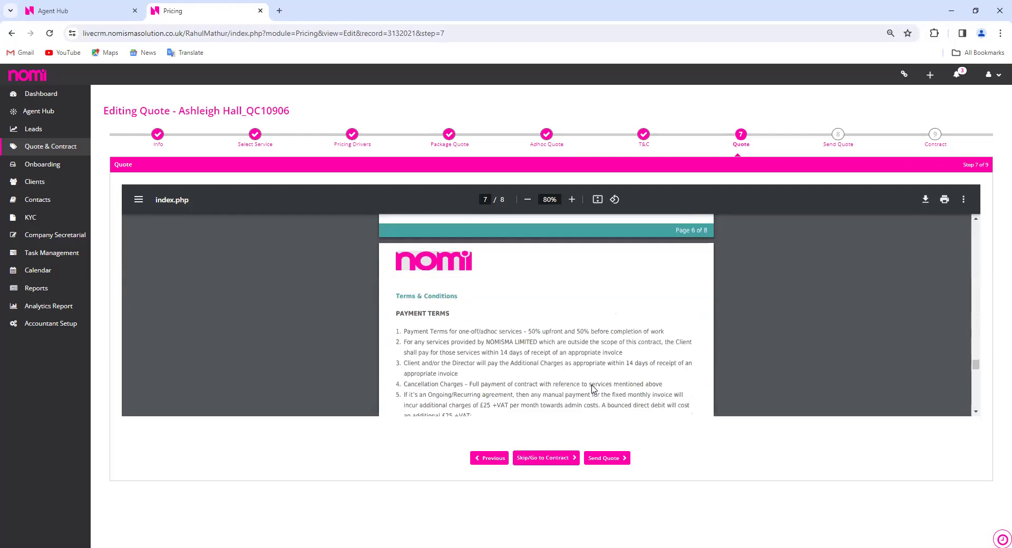
{"action": "scroll", "coordinate": [595, 390], "scroll_direction": "down", "scroll_amount": 2}
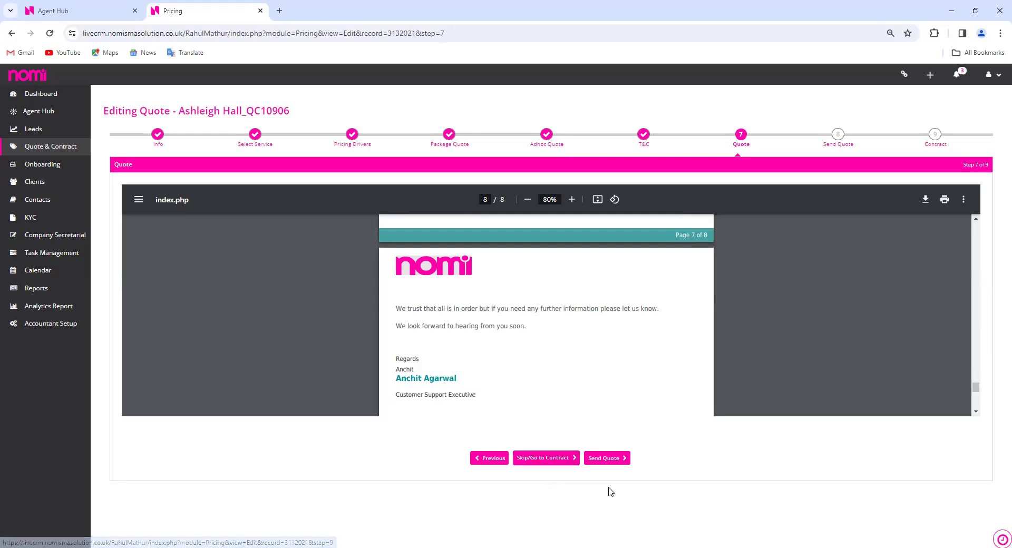
{"action": "left_click", "coordinate": [610, 463]}
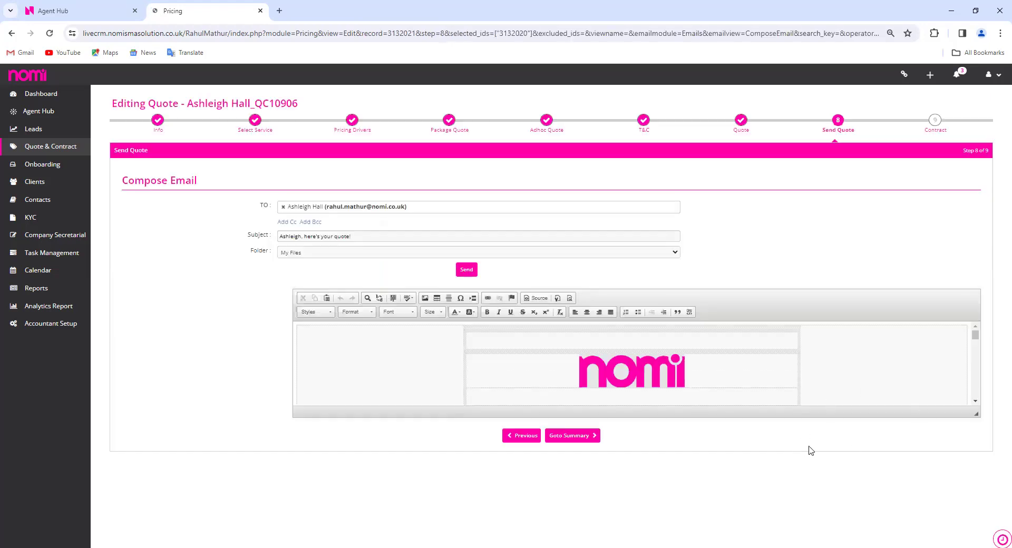
Look over the pre-filled quote email, enlarging its body editor, and move on to Summary
{"action": "left_click_drag", "start_coordinate": [976, 414], "coordinate": [975, 539]}
{"action": "scroll", "coordinate": [927, 252], "scroll_direction": "down", "scroll_amount": 1}
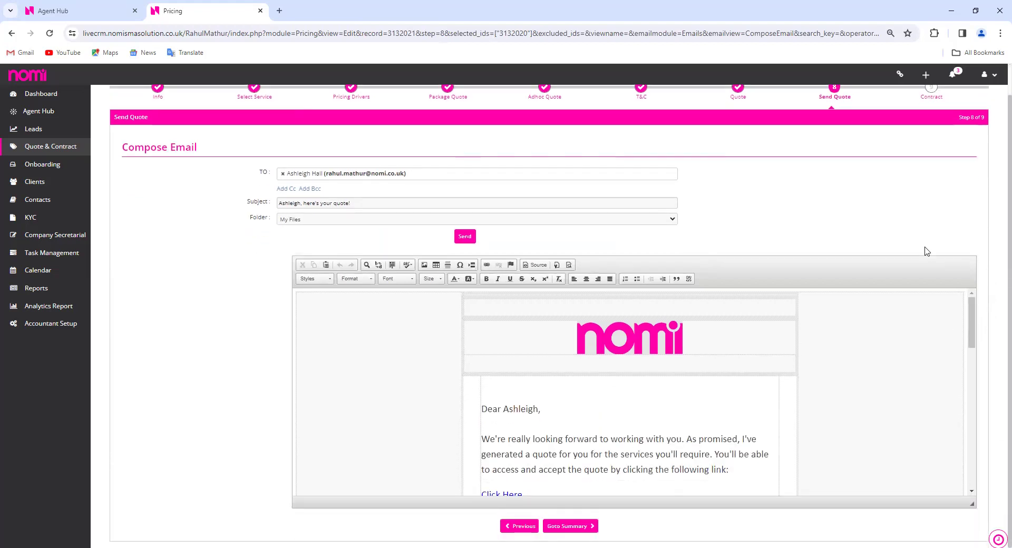
{"action": "left_click_drag", "start_coordinate": [973, 504], "coordinate": [972, 547]}
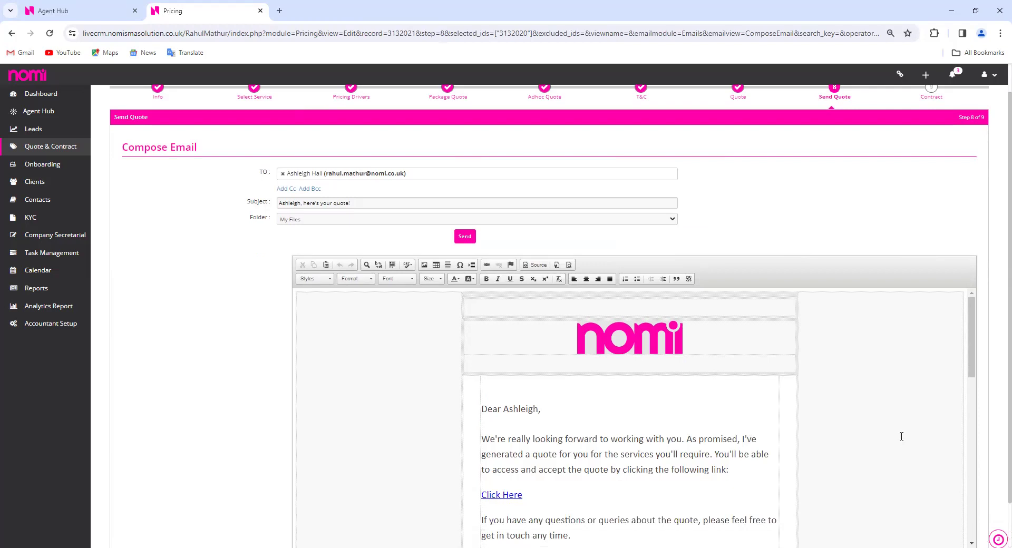
{"action": "scroll", "coordinate": [902, 436], "scroll_direction": "up", "scroll_amount": 1}
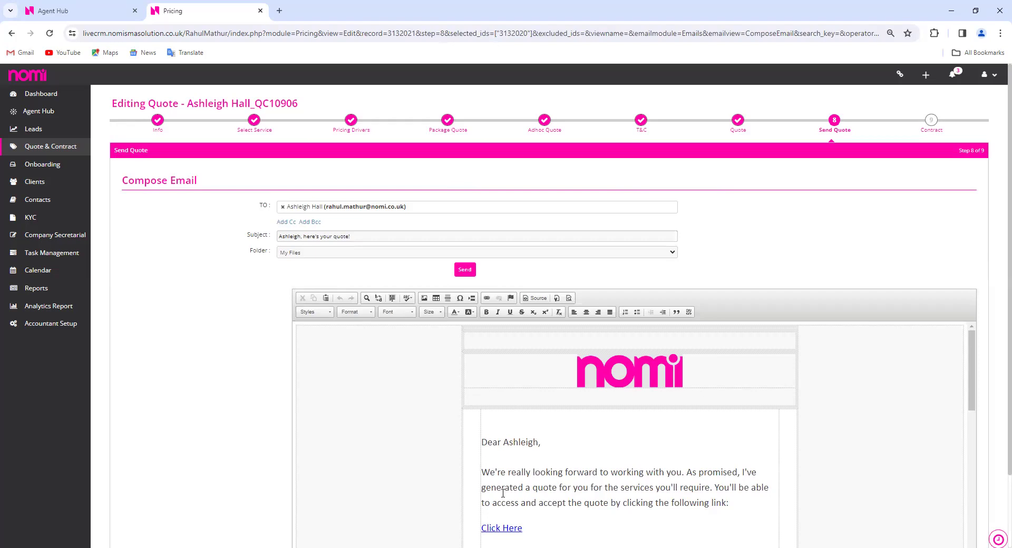
{"action": "scroll", "coordinate": [656, 465], "scroll_direction": "down", "scroll_amount": 1}
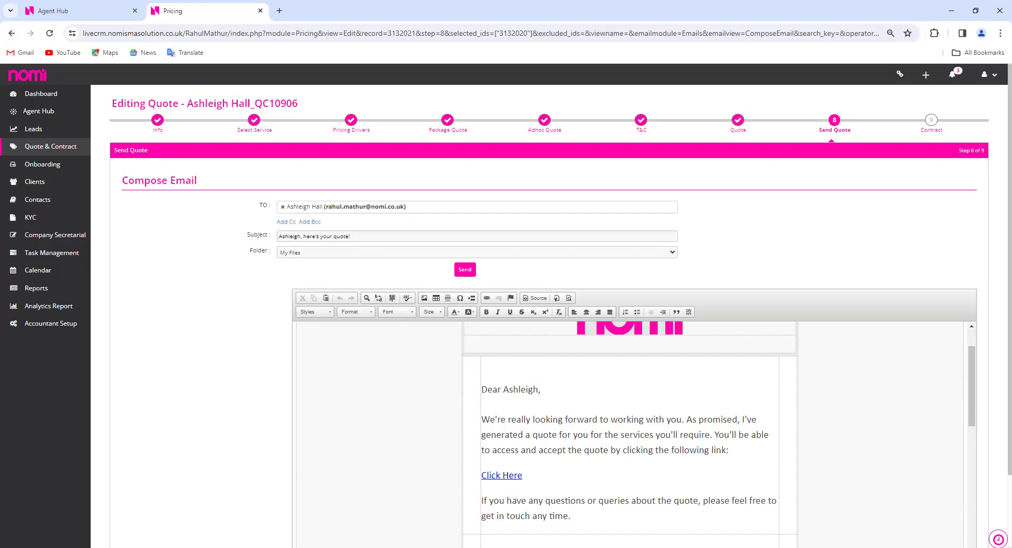
{"action": "scroll", "coordinate": [982, 358], "scroll_direction": "down", "scroll_amount": 2}
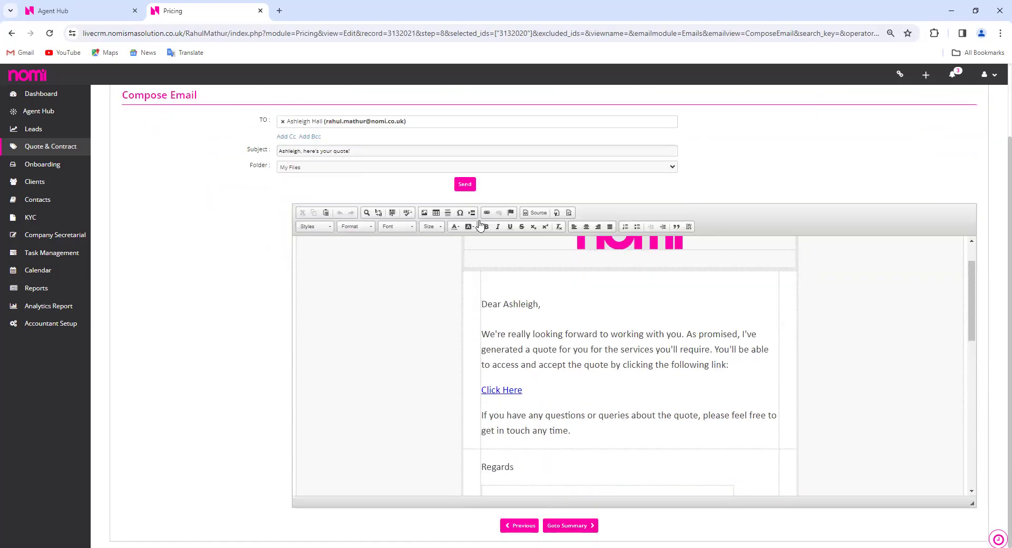
{"action": "left_click", "coordinate": [579, 533]}
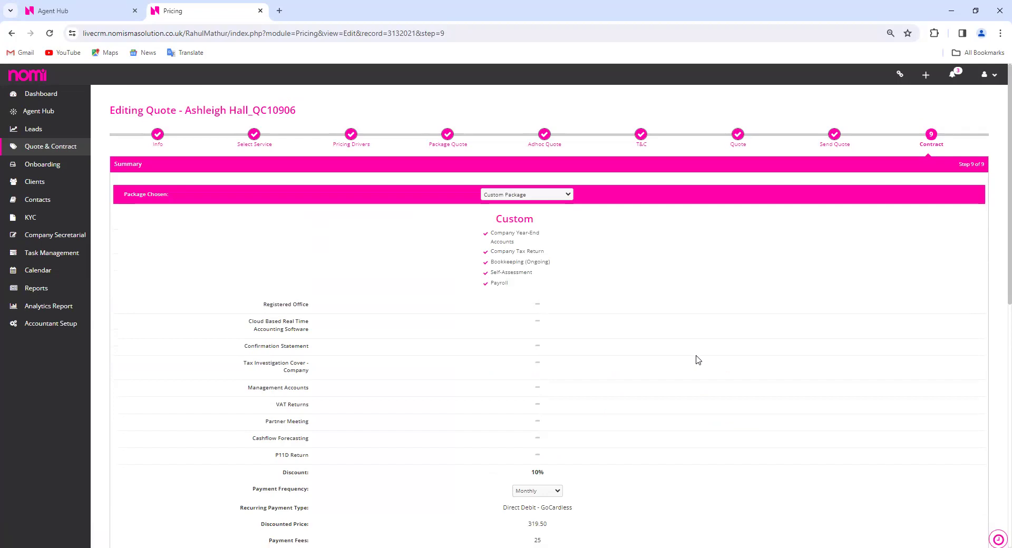
Change Package Chosen to Premium, giving a 46.42% discount and £482.20 monthly
{"action": "left_click", "coordinate": [556, 196]}
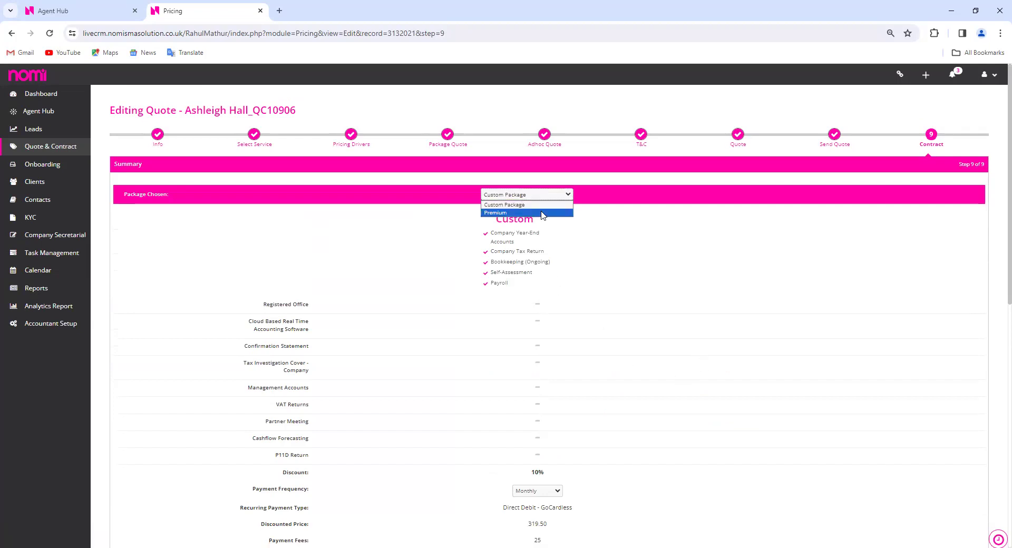
{"action": "left_click", "coordinate": [543, 213]}
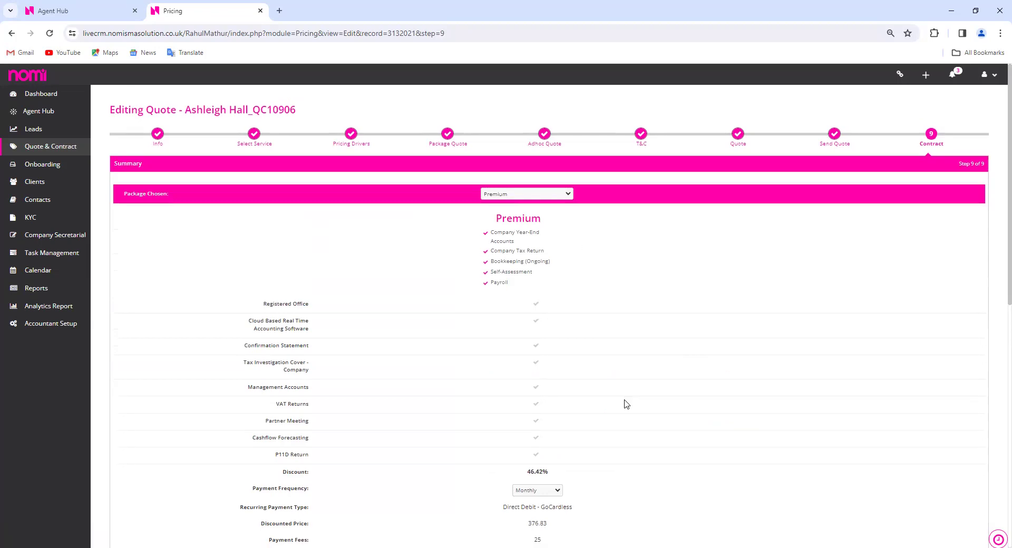
{"action": "scroll", "coordinate": [626, 404], "scroll_direction": "down", "scroll_amount": 2}
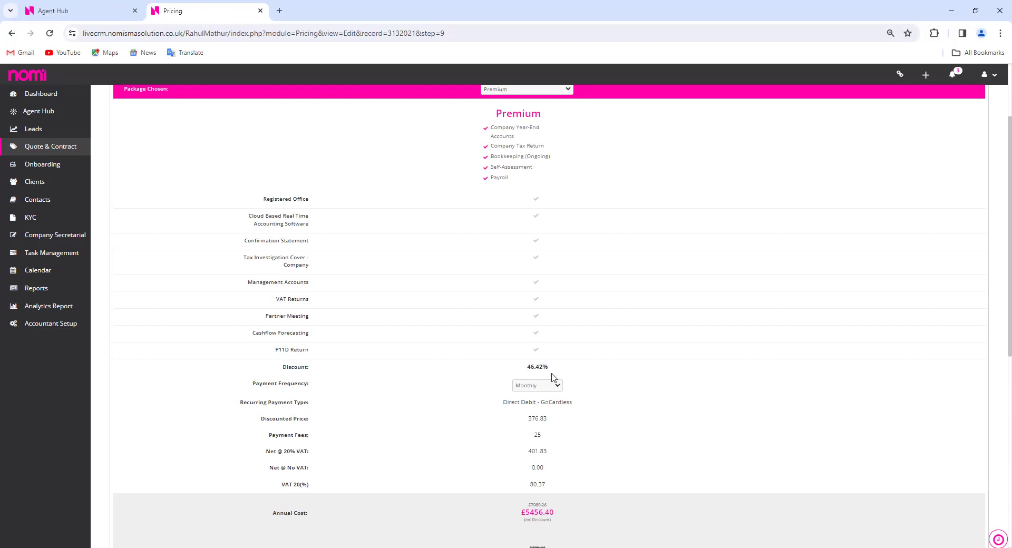
{"action": "scroll", "coordinate": [632, 464], "scroll_direction": "down", "scroll_amount": 2}
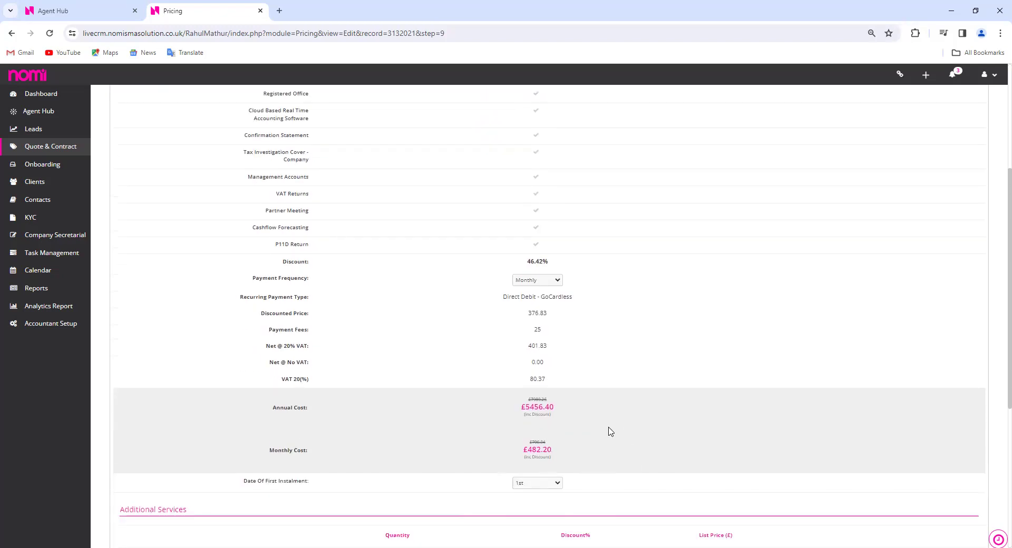
{"action": "scroll", "coordinate": [607, 433], "scroll_direction": "down", "scroll_amount": 2}
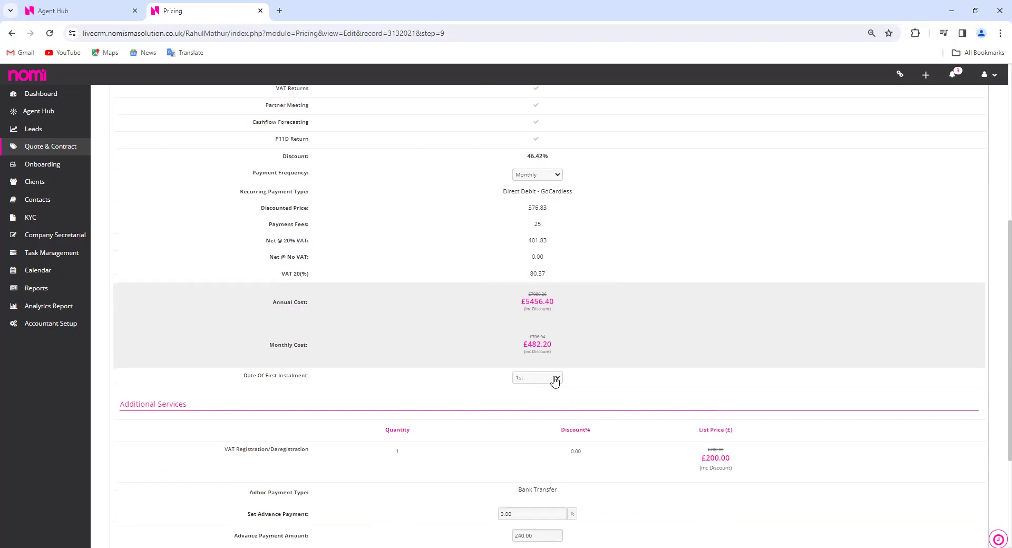
Keep the first instalment date on the 1st and scroll to Generate Contract
{"action": "left_click", "coordinate": [555, 382]}
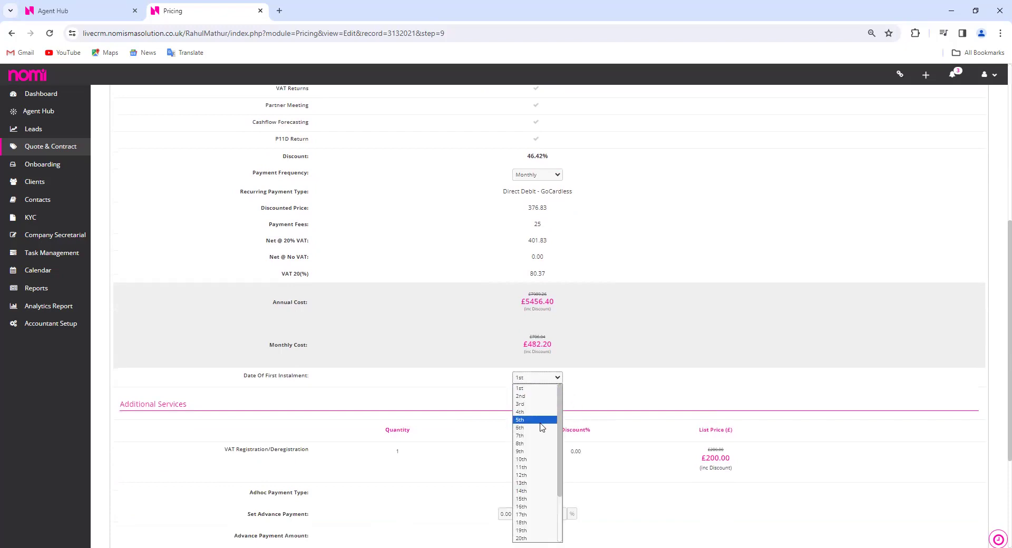
{"action": "left_click", "coordinate": [540, 389]}
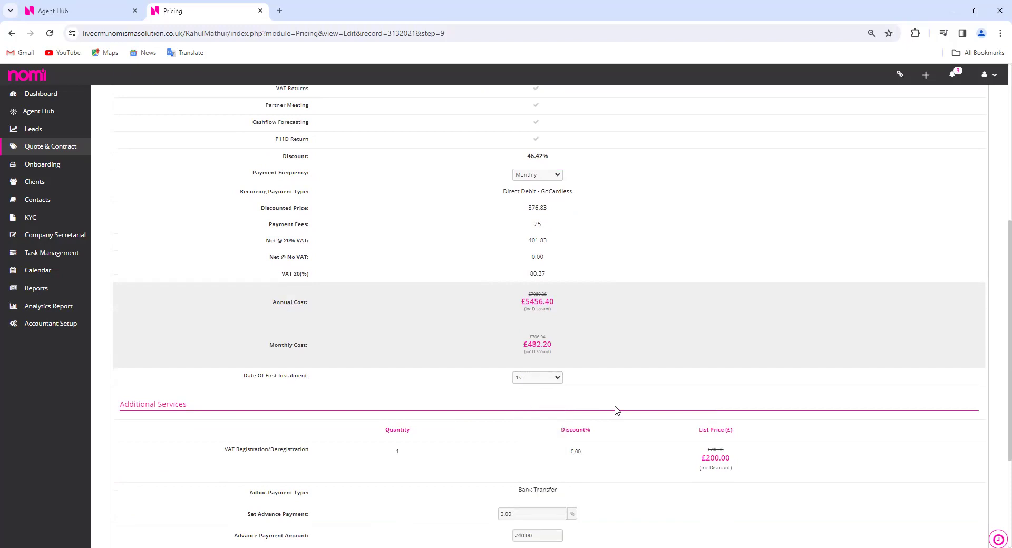
{"action": "scroll", "coordinate": [613, 417], "scroll_direction": "down", "scroll_amount": 3}
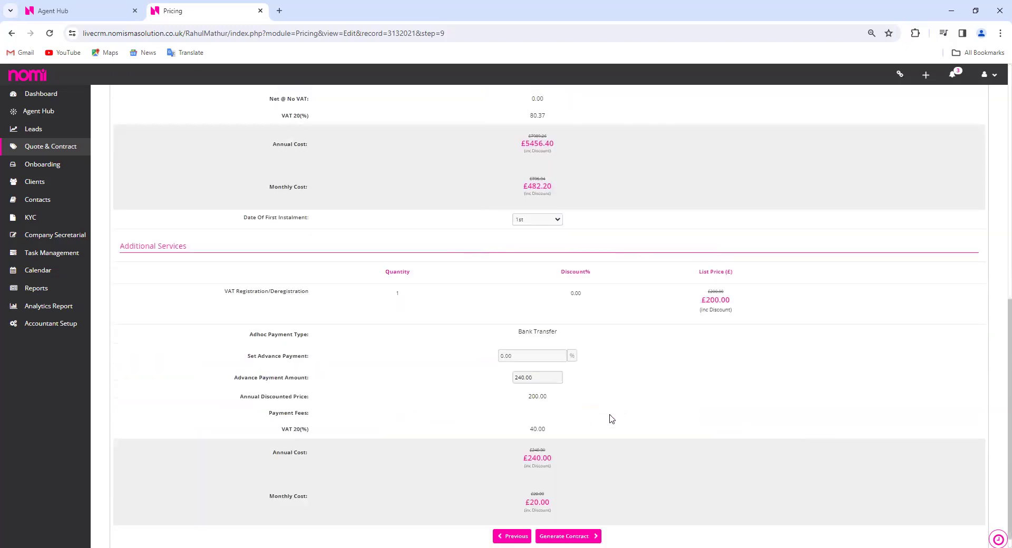
{"action": "scroll", "coordinate": [611, 419], "scroll_direction": "down", "scroll_amount": 1}
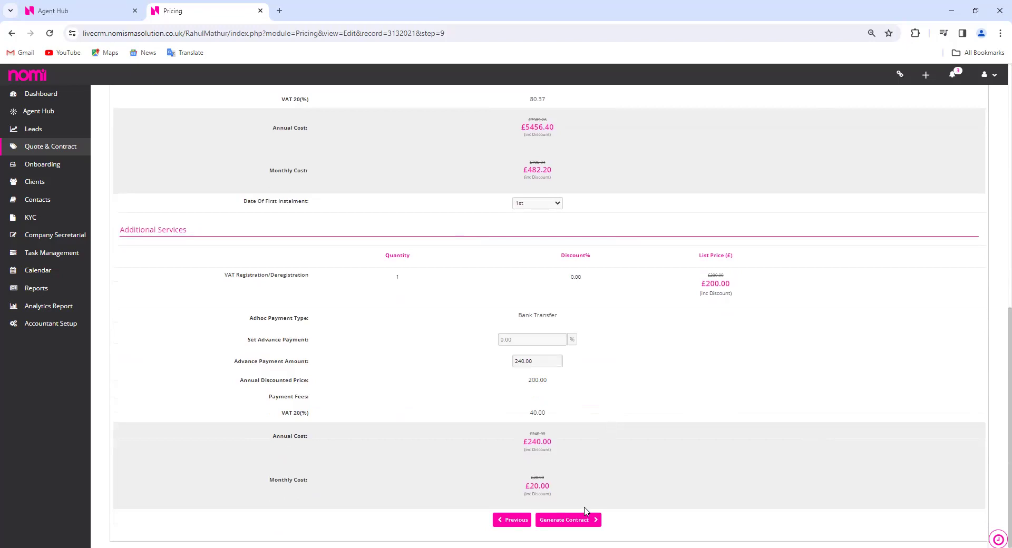
Generate the contract with the Director Guarantee Letter and Direct Debit – GoCardless documents
{"action": "left_click", "coordinate": [576, 522]}
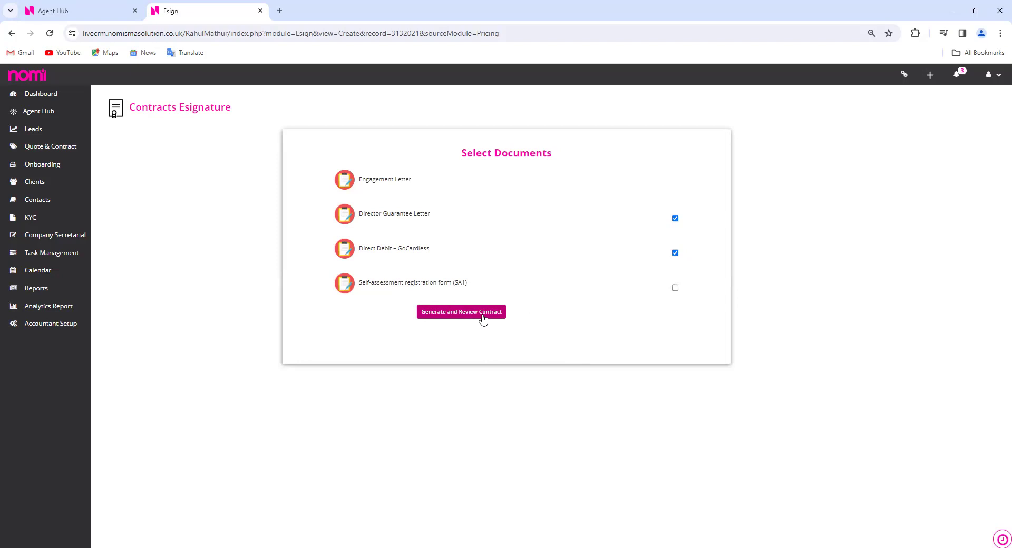
{"action": "left_click", "coordinate": [483, 316]}
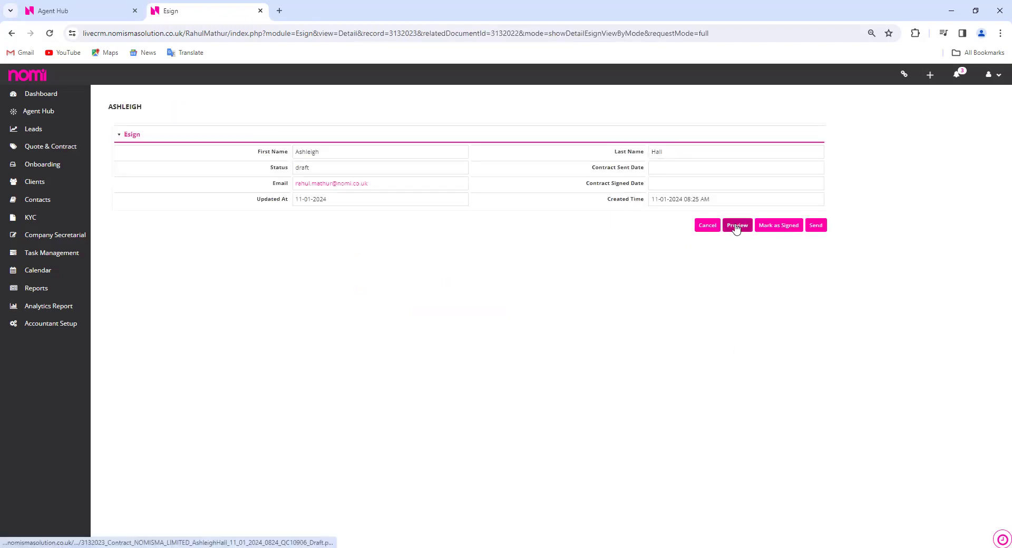
Preview the draft contract PDF from the Esign record
{"action": "left_click", "coordinate": [736, 227]}
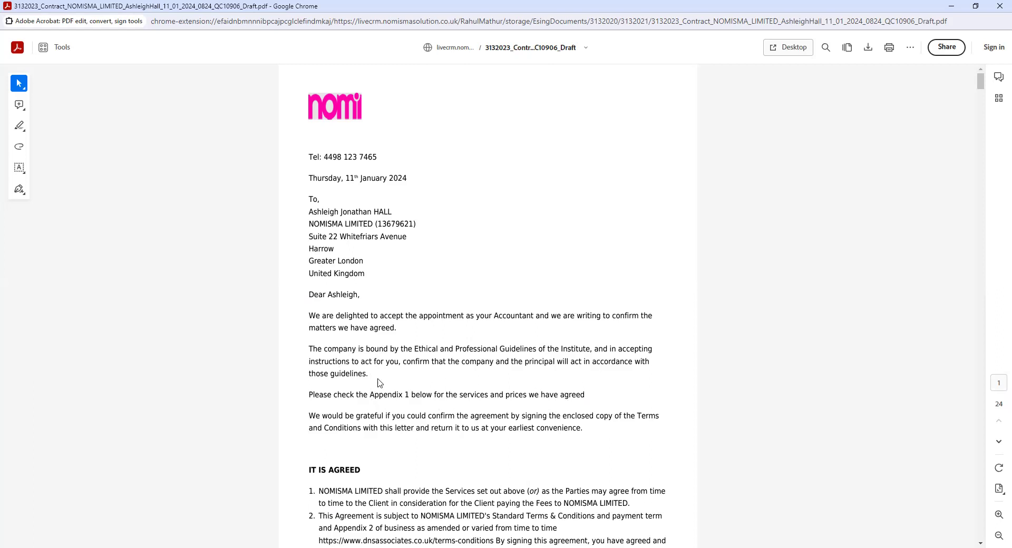
{"action": "scroll", "coordinate": [455, 414], "scroll_direction": "down", "scroll_amount": 3}
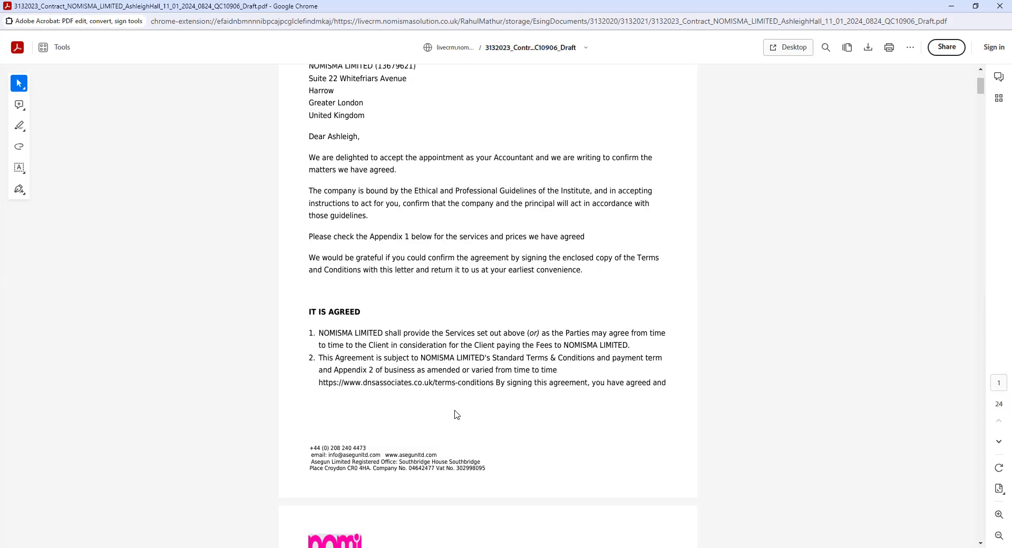
{"action": "scroll", "coordinate": [476, 361], "scroll_direction": "down", "scroll_amount": 7}
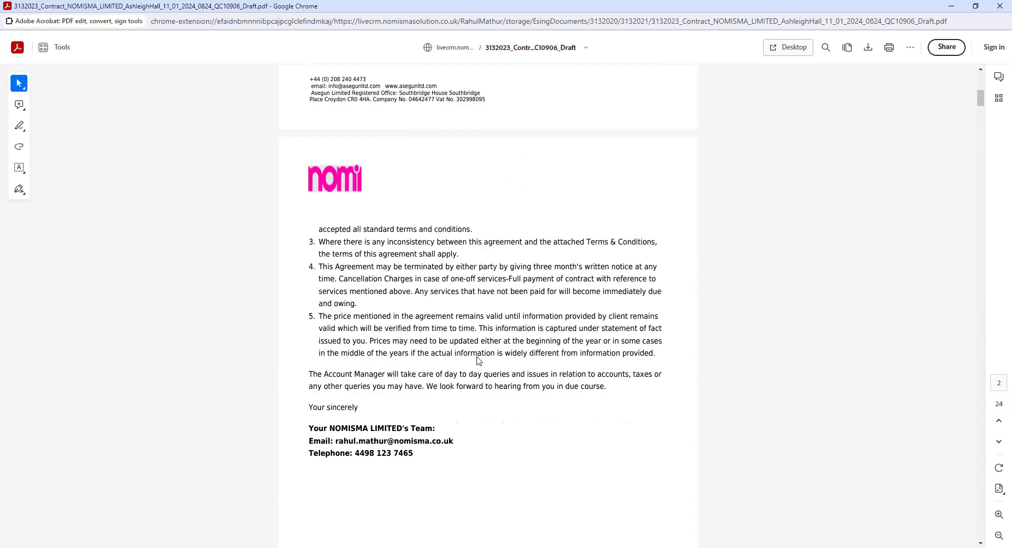
{"action": "scroll", "coordinate": [478, 360], "scroll_direction": "down", "scroll_amount": 9}
{"action": "scroll", "coordinate": [491, 386], "scroll_direction": "down", "scroll_amount": 4}
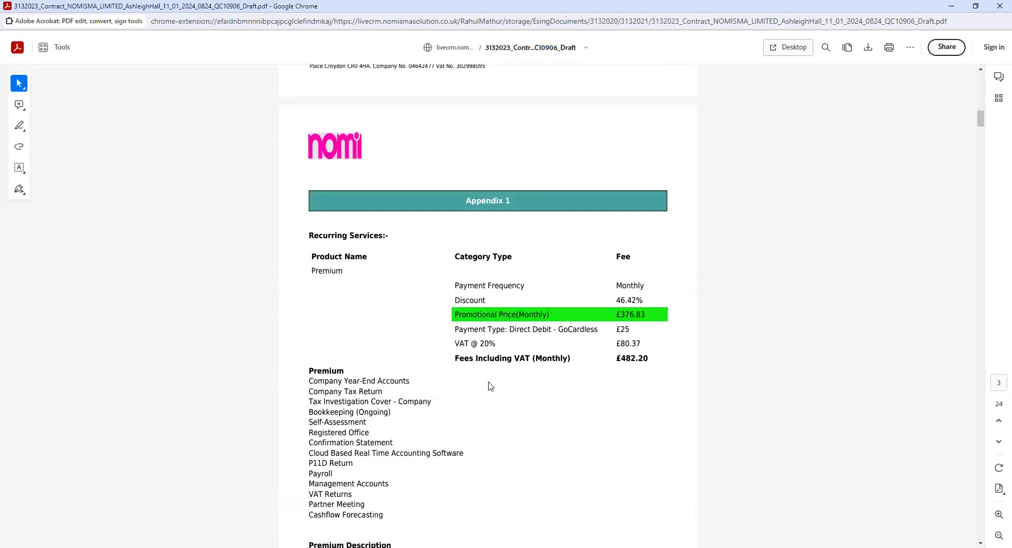
{"action": "scroll", "coordinate": [490, 386], "scroll_direction": "down", "scroll_amount": 3}
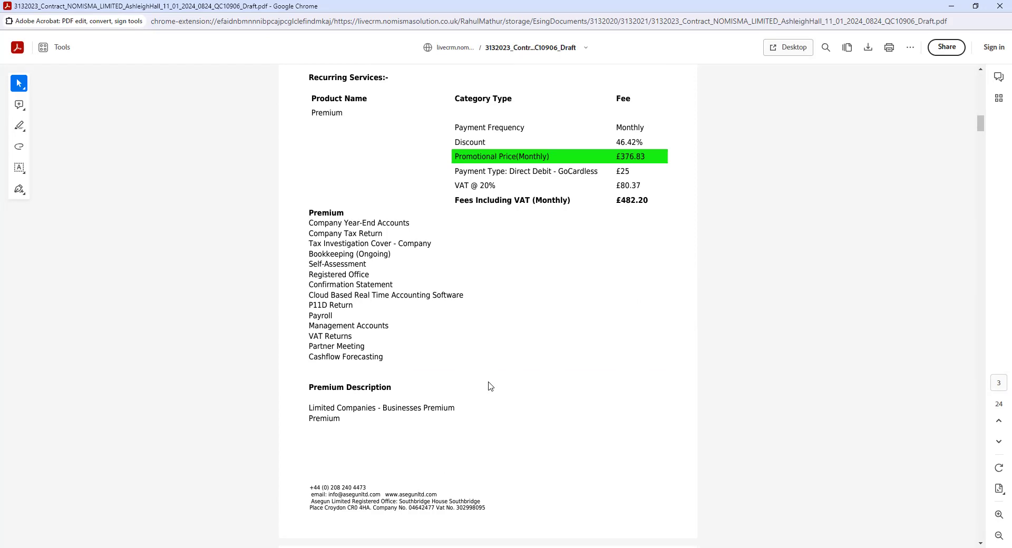
{"action": "scroll", "coordinate": [546, 300], "scroll_direction": "down", "scroll_amount": 10}
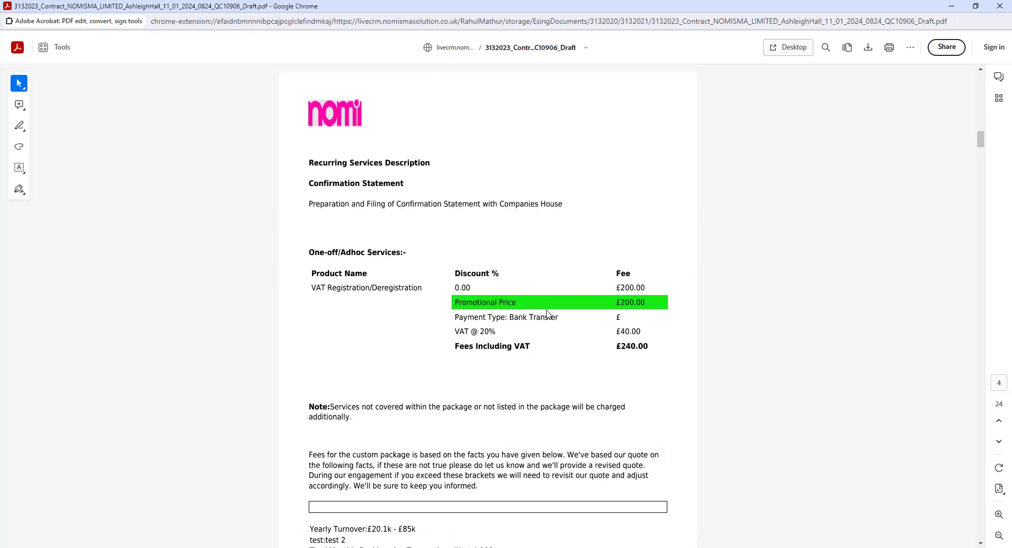
{"action": "scroll", "coordinate": [547, 314], "scroll_direction": "down", "scroll_amount": 1}
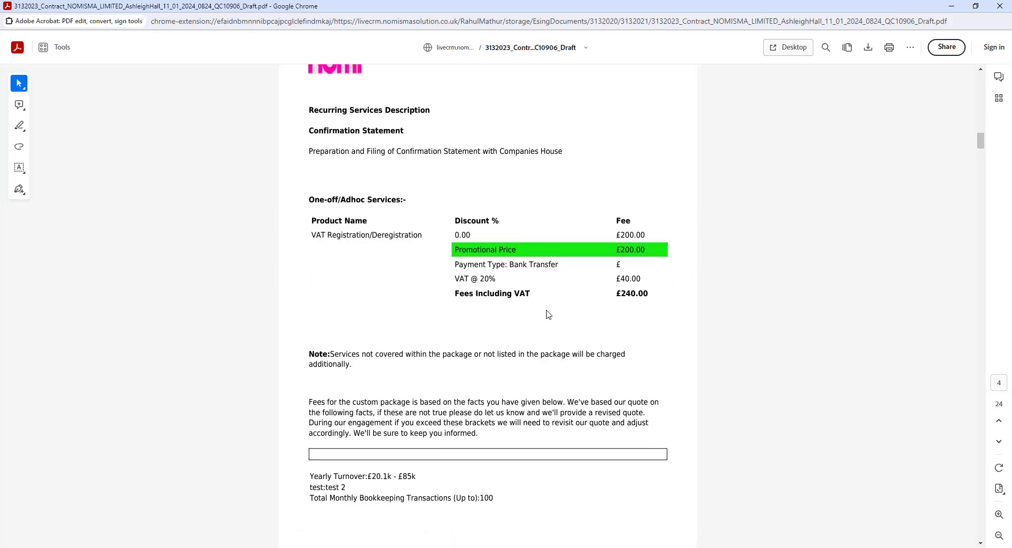
{"action": "scroll", "coordinate": [549, 315], "scroll_direction": "down", "scroll_amount": 11}
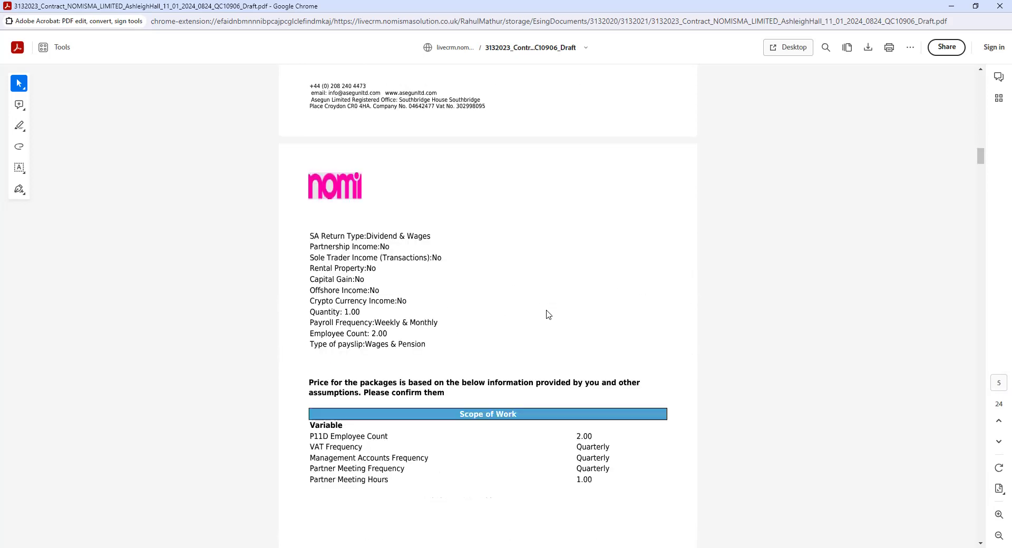
{"action": "scroll", "coordinate": [548, 315], "scroll_direction": "down", "scroll_amount": 9}
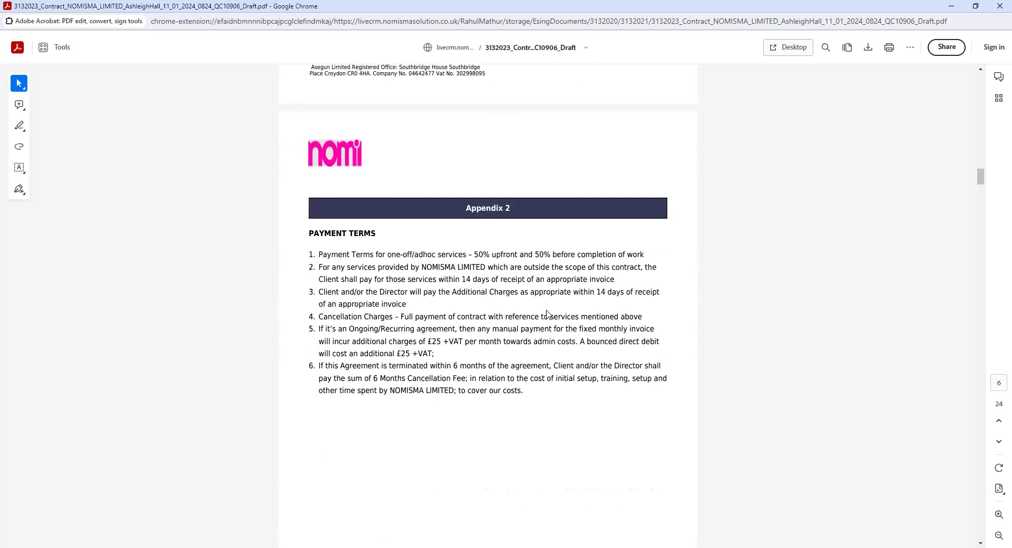
{"action": "scroll", "coordinate": [547, 314], "scroll_direction": "down", "scroll_amount": 10}
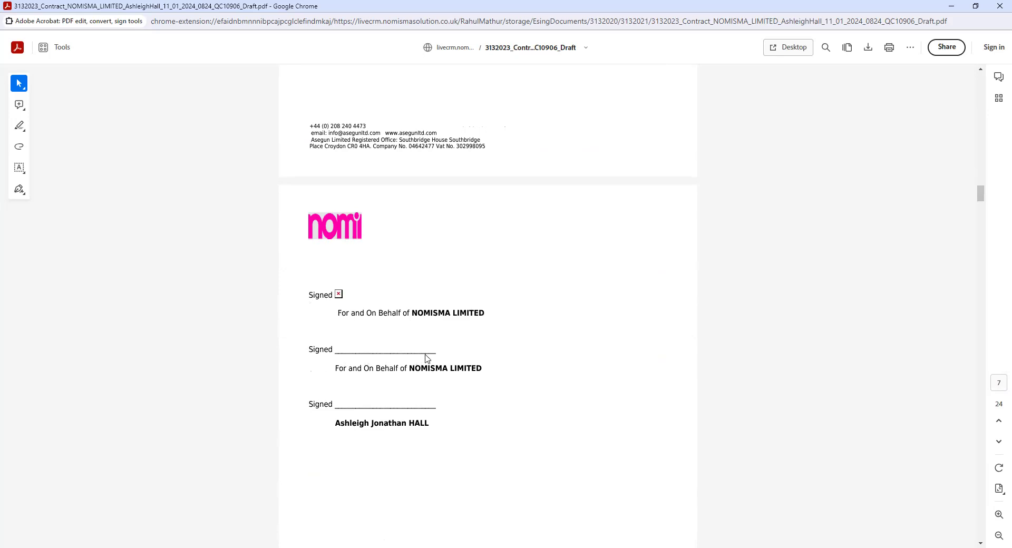
{"action": "scroll", "coordinate": [536, 363], "scroll_direction": "down", "scroll_amount": 1}
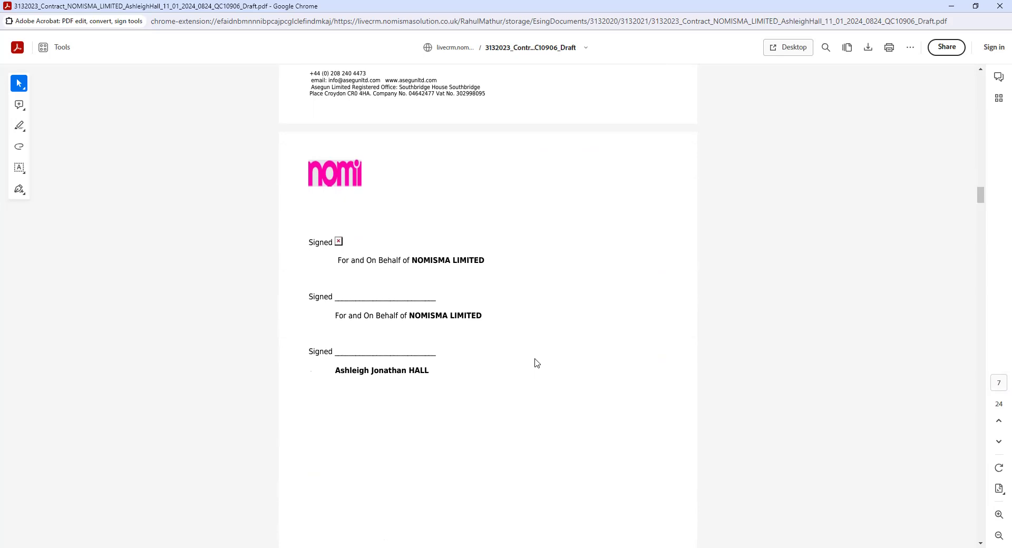
{"action": "scroll", "coordinate": [538, 359], "scroll_direction": "down", "scroll_amount": 10}
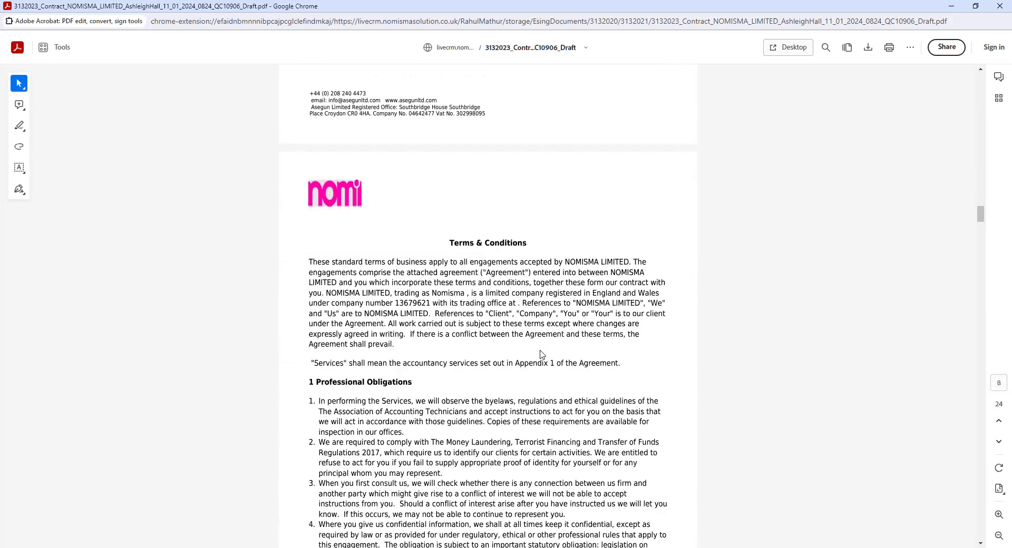
Read the contract terms to section 1 Professional Obligations, then return to the Chrome Esign page
{"action": "scroll", "coordinate": [541, 354], "scroll_direction": "down", "scroll_amount": 2}
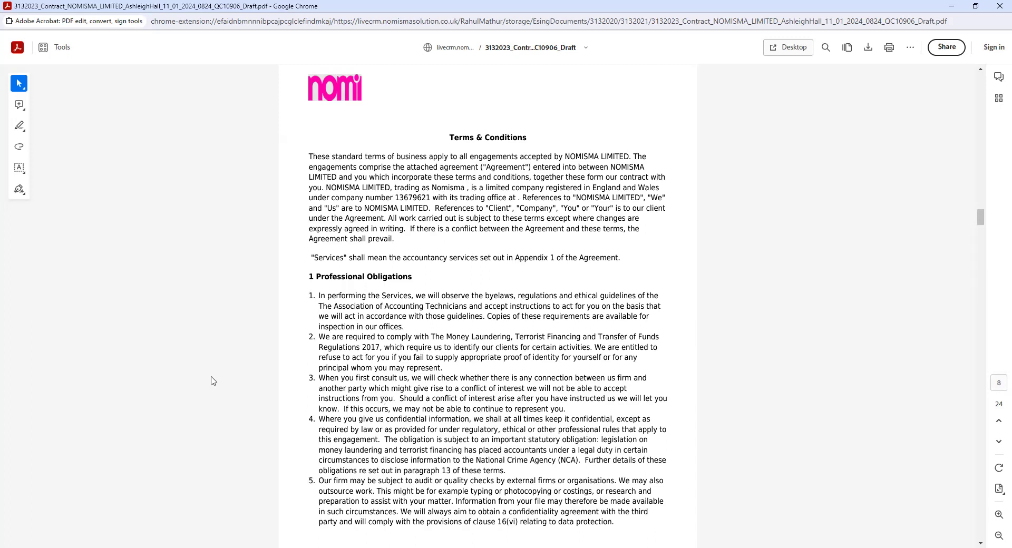
{"action": "scroll", "coordinate": [514, 364], "scroll_direction": "down", "scroll_amount": 3}
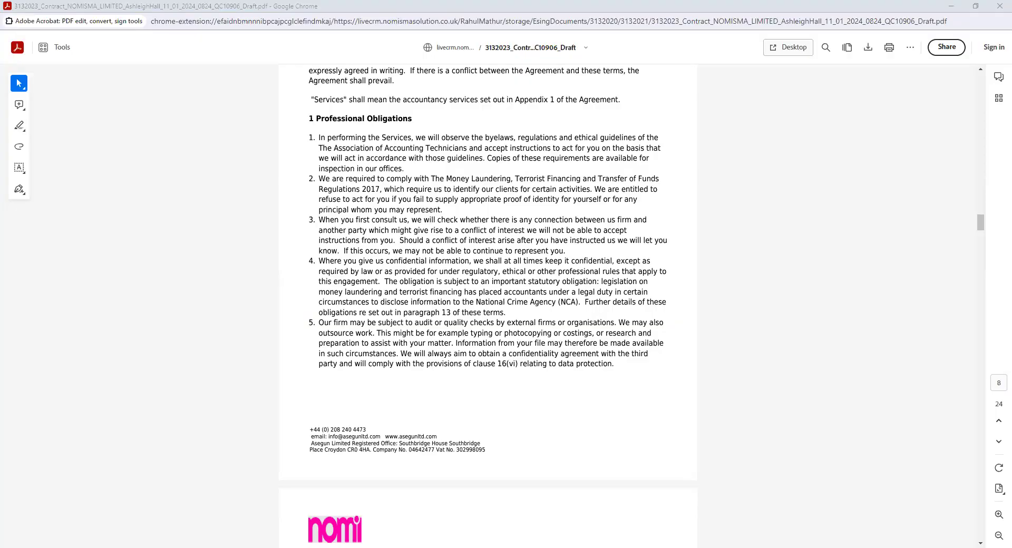
{"action": "key", "text": "alt+Tab"}
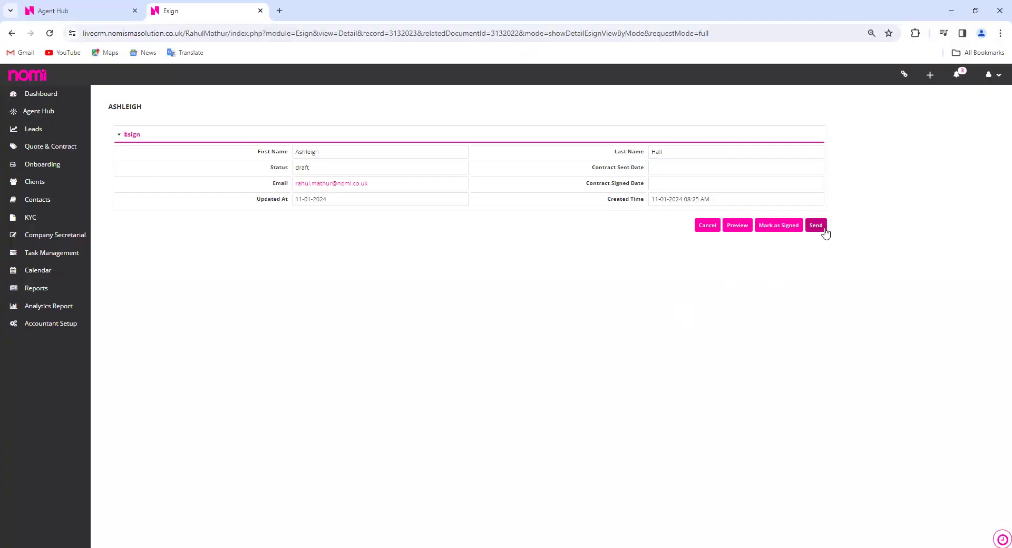
Send the NOMISMA LIMITED contract to the client for e-signature via Esign
{"action": "left_click", "coordinate": [821, 230]}
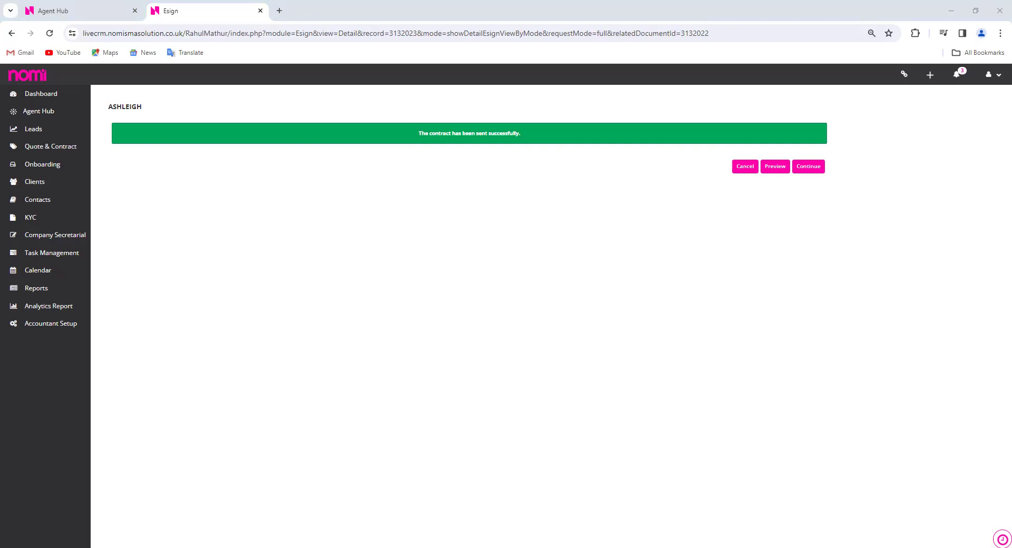
Open the 'Please review these documents and sign them' email in the Outlook inbox
{"action": "left_click_drag", "start_coordinate": [667, 284], "coordinate": [668, 287]}
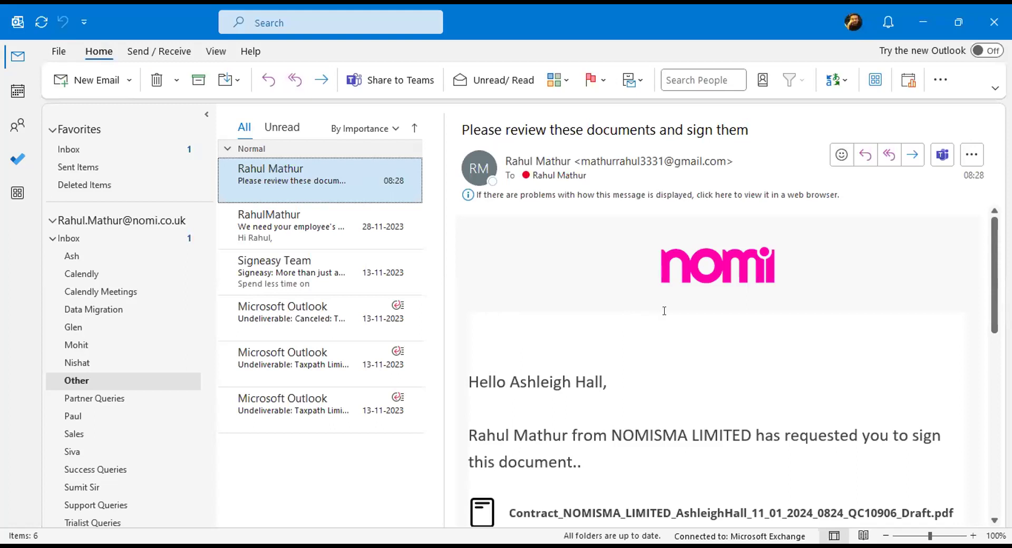
Scroll the email down to reveal the 'Review and Sign' link below the contract PDF
{"action": "scroll", "coordinate": [664, 294], "scroll_direction": "down", "scroll_amount": 3}
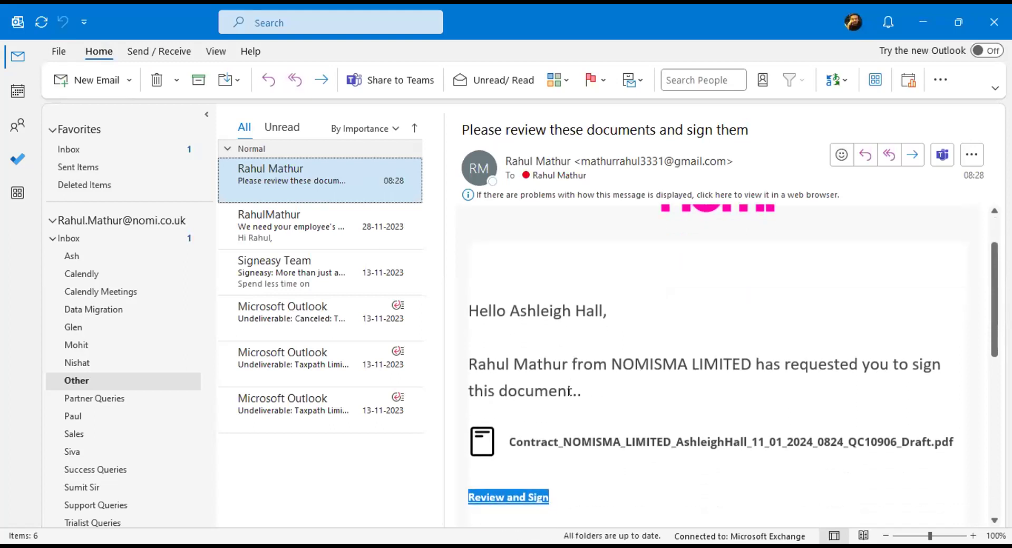
{"action": "scroll", "coordinate": [694, 392], "scroll_direction": "down", "scroll_amount": 3}
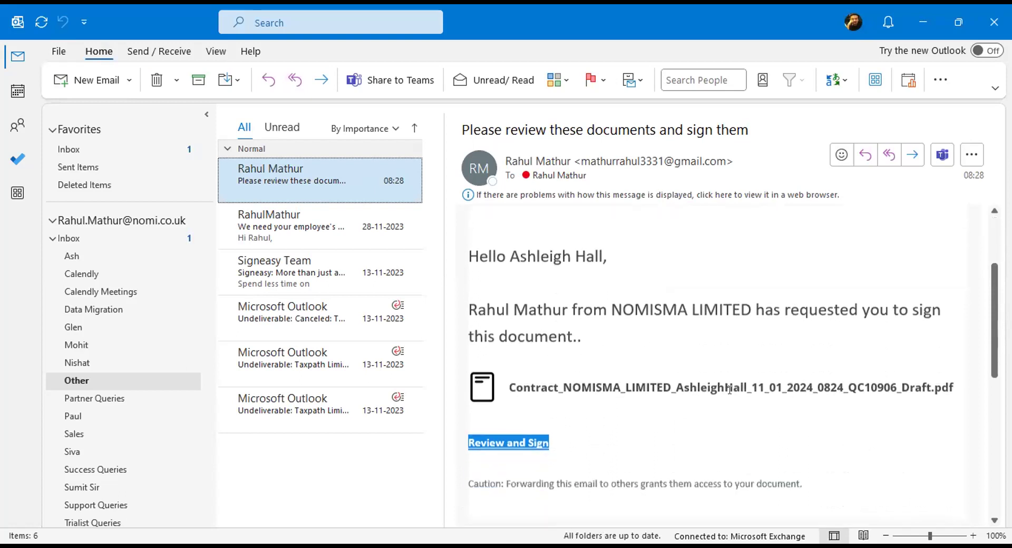
{"action": "scroll", "coordinate": [585, 411], "scroll_direction": "down", "scroll_amount": 3}
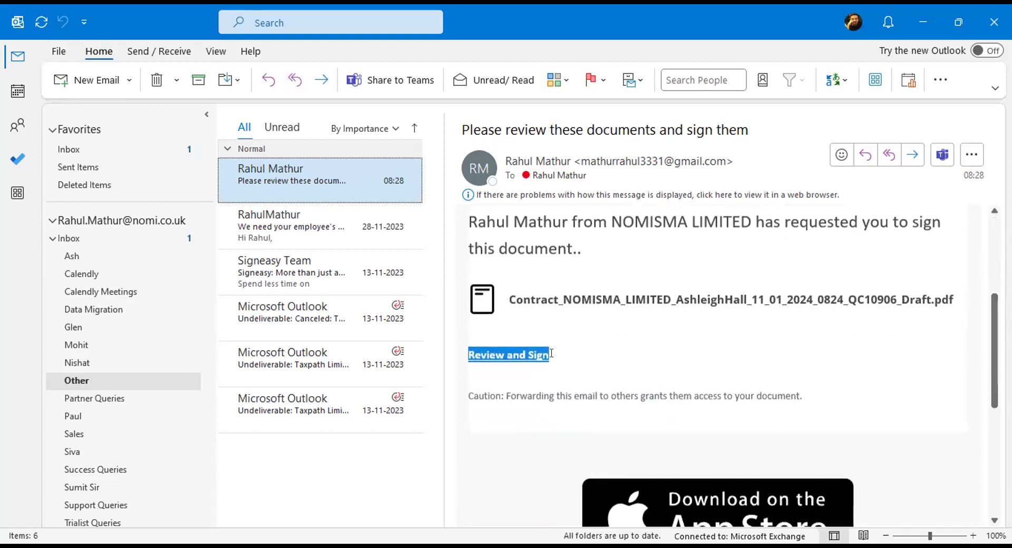
{"action": "scroll", "coordinate": [659, 353], "scroll_direction": "down", "scroll_amount": 1}
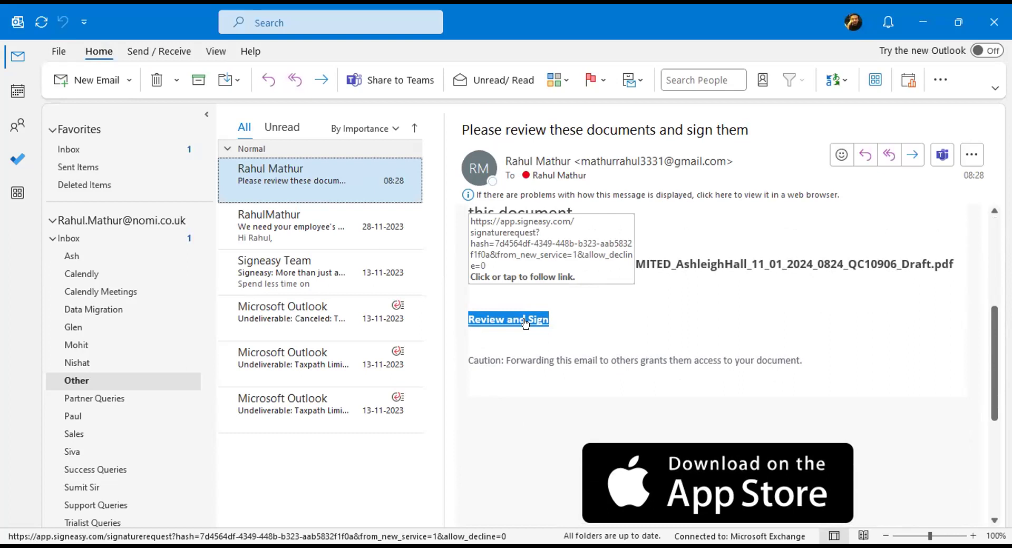
Follow the email's 'Review and Sign' link to open the contract in Signeasy
{"action": "left_click", "coordinate": [524, 320]}
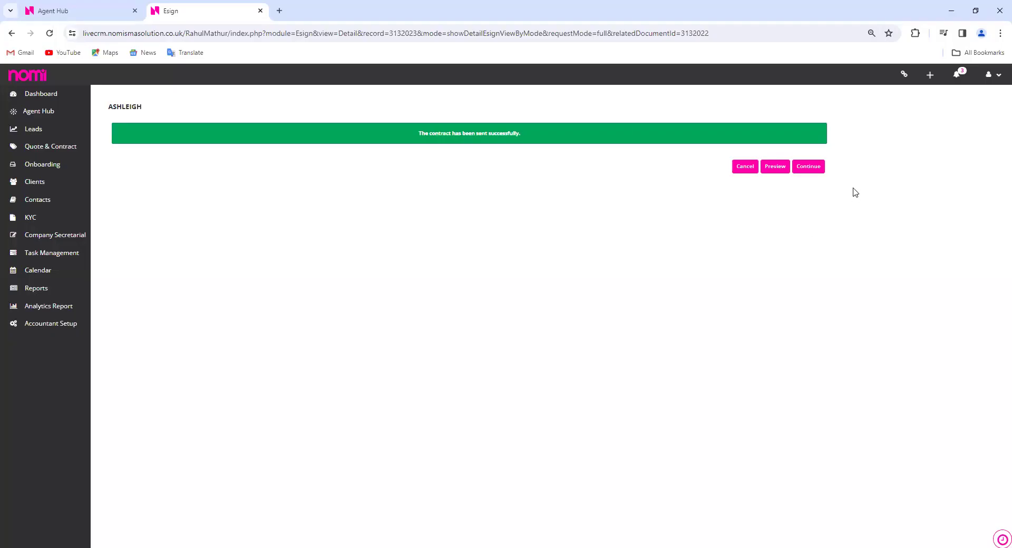
Continue from the sent contract on the Esign page to the Pricing page
{"action": "left_click", "coordinate": [813, 172]}
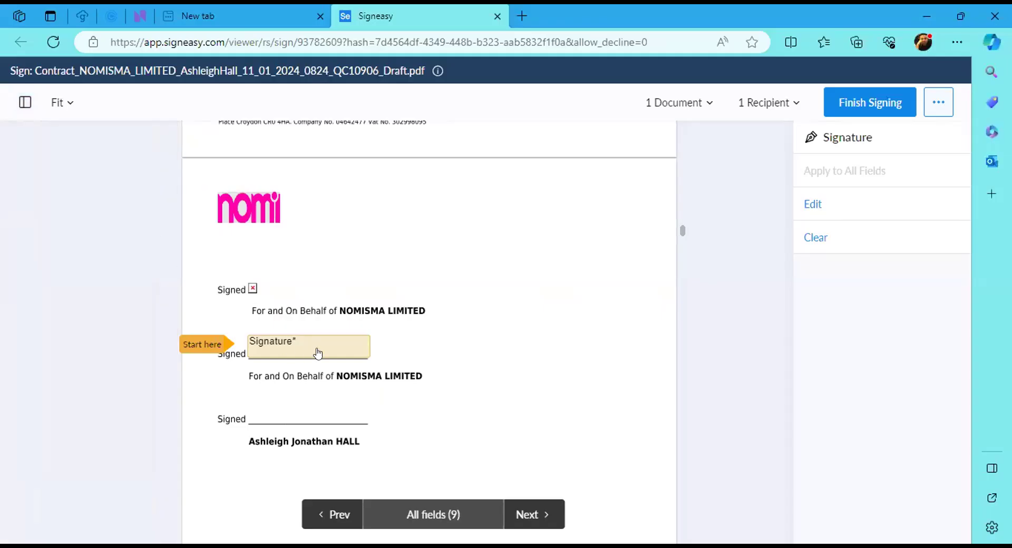
Draw an 'ASH' signature and place it in the first Signature field
{"action": "left_click", "coordinate": [343, 355]}
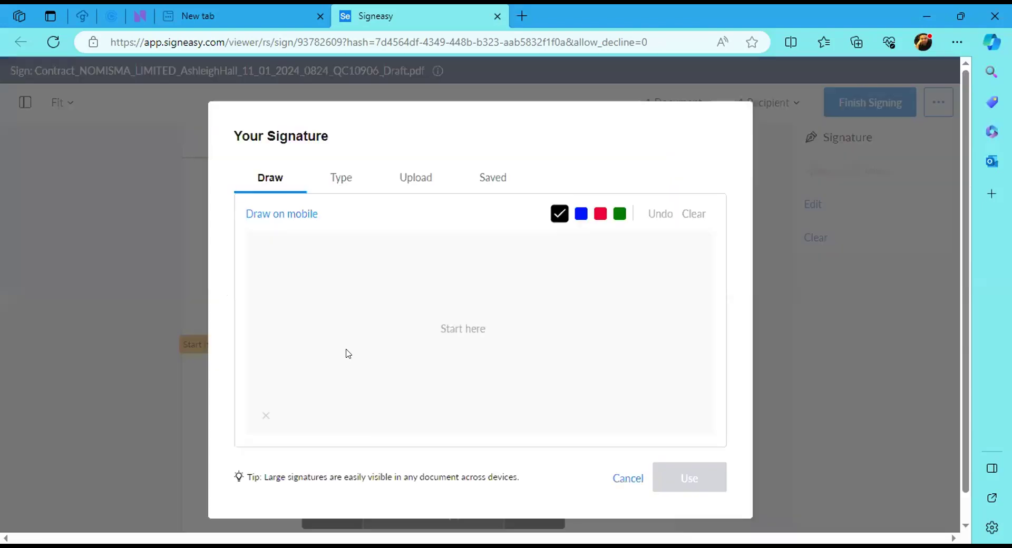
{"action": "left_click_drag", "start_coordinate": [323, 316], "coordinate": [325, 372]}
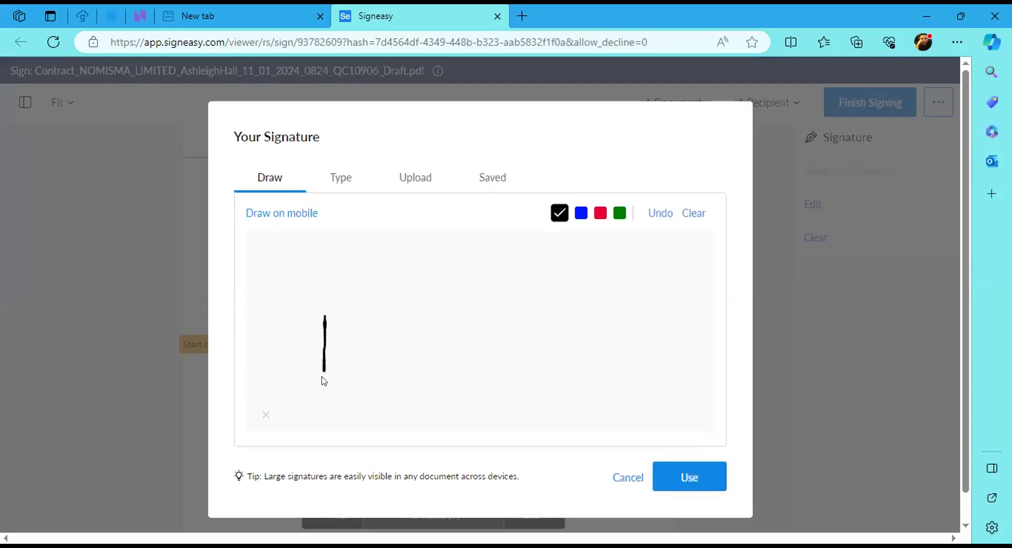
{"action": "mouse_move", "coordinate": [325, 315]}
{"action": "left_mouse_down"}
{"action": "mouse_move", "coordinate": [363, 352]}
{"action": "mouse_move", "coordinate": [347, 332]}
{"action": "left_mouse_up"}
{"action": "mouse_move", "coordinate": [392, 290]}
{"action": "left_mouse_down"}
{"action": "mouse_move", "coordinate": [361, 296]}
{"action": "mouse_move", "coordinate": [403, 339]}
{"action": "mouse_move", "coordinate": [382, 349]}
{"action": "left_mouse_up"}
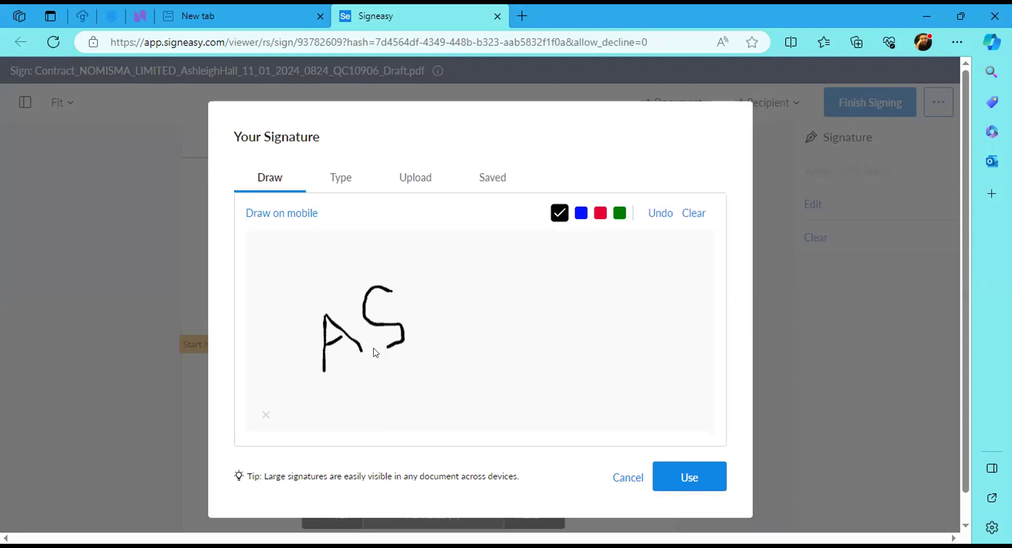
{"action": "mouse_move", "coordinate": [417, 275]}
{"action": "left_mouse_down"}
{"action": "mouse_move", "coordinate": [431, 331]}
{"action": "mouse_move", "coordinate": [452, 290]}
{"action": "mouse_move", "coordinate": [445, 281]}
{"action": "mouse_move", "coordinate": [461, 319]}
{"action": "left_mouse_up"}
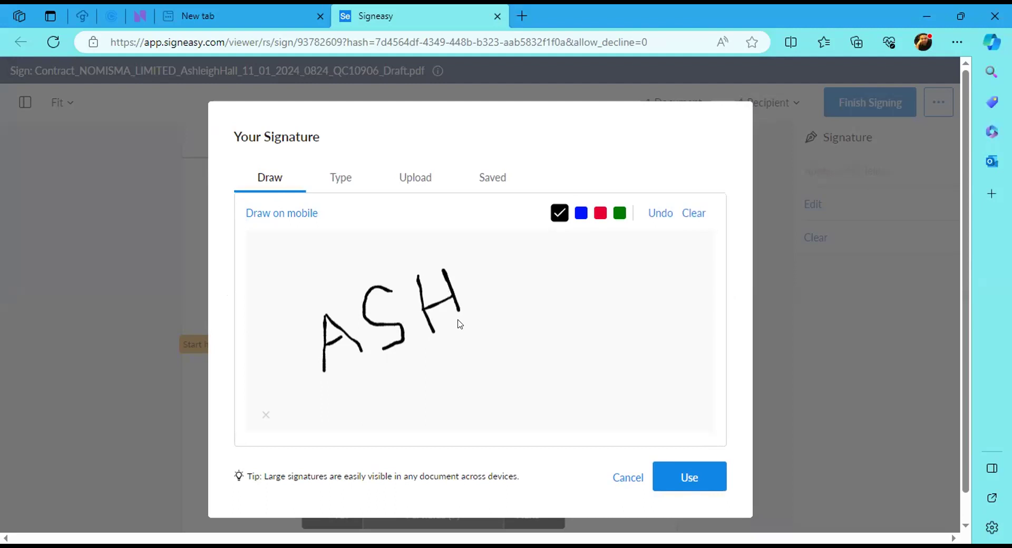
{"action": "left_click", "coordinate": [706, 484]}
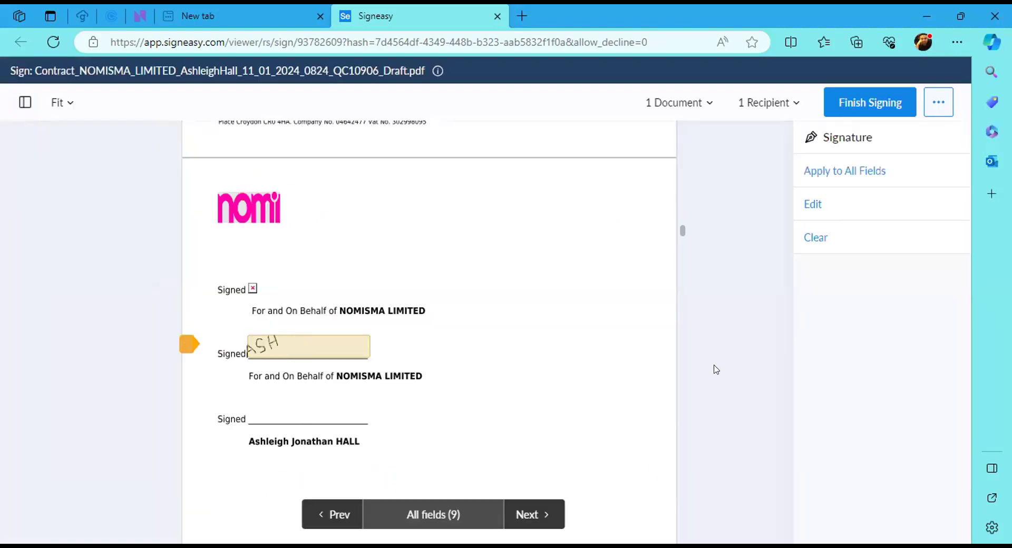
Apply the ASH signature to each remaining Signature field in the contract
{"action": "left_click", "coordinate": [533, 514]}
{"action": "left_click", "coordinate": [533, 514]}
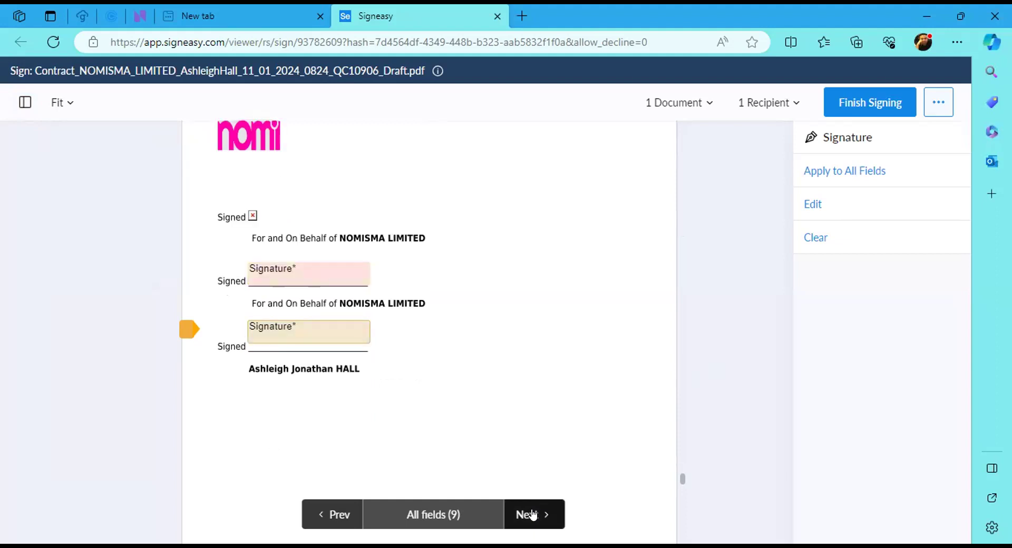
{"action": "left_click", "coordinate": [316, 270]}
{"action": "left_click", "coordinate": [325, 334]}
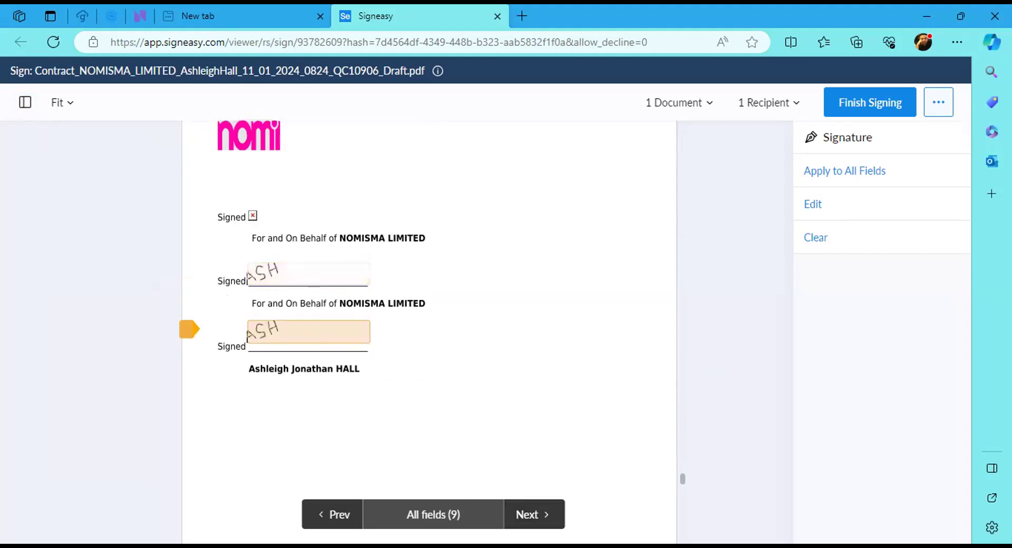
{"action": "left_click", "coordinate": [332, 515]}
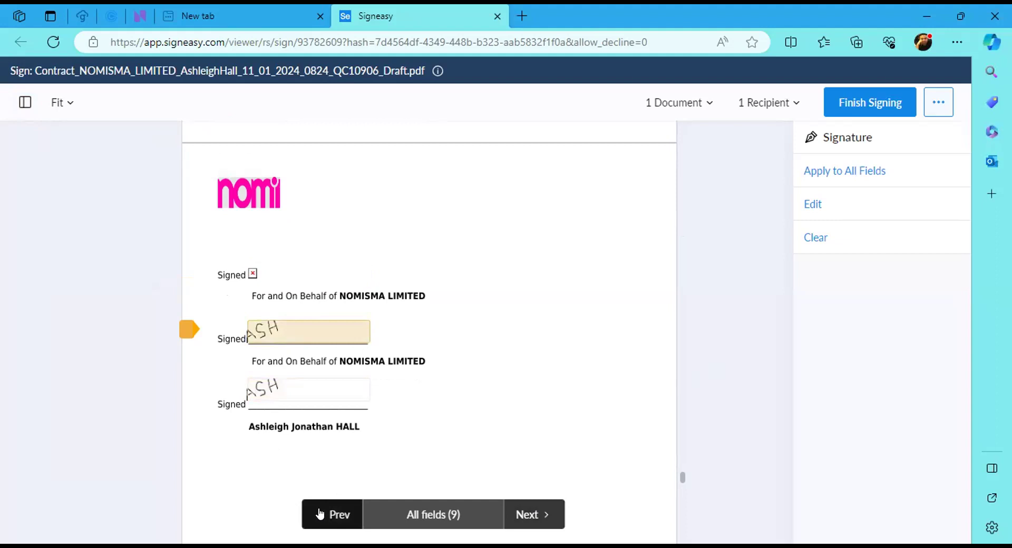
{"action": "left_click", "coordinate": [532, 514]}
{"action": "left_click", "coordinate": [538, 519]}
{"action": "left_click", "coordinate": [278, 332]}
Enter the account holder's name, bank account number and branch sort code on the Direct Debit form
{"action": "left_click", "coordinate": [529, 515]}
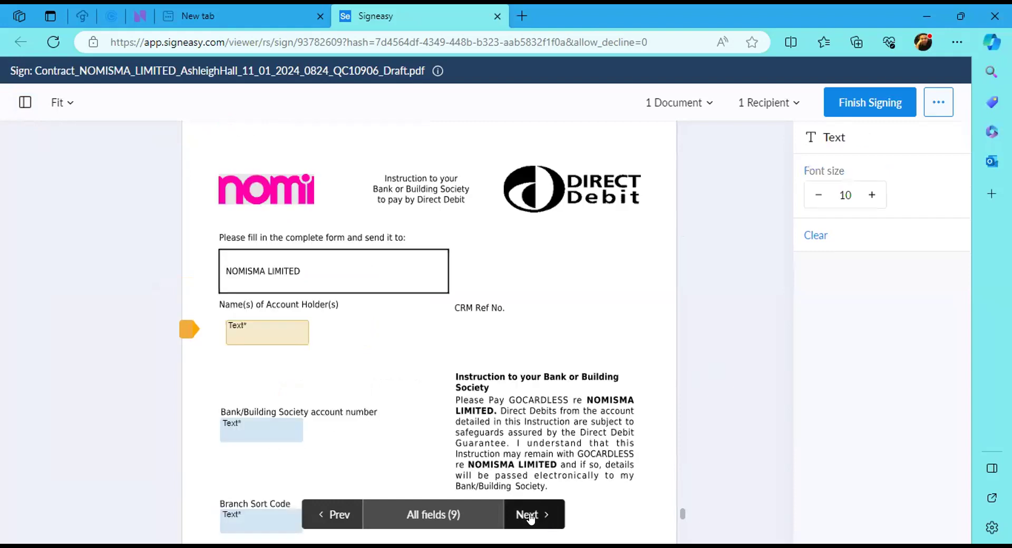
{"action": "left_click", "coordinate": [282, 331]}
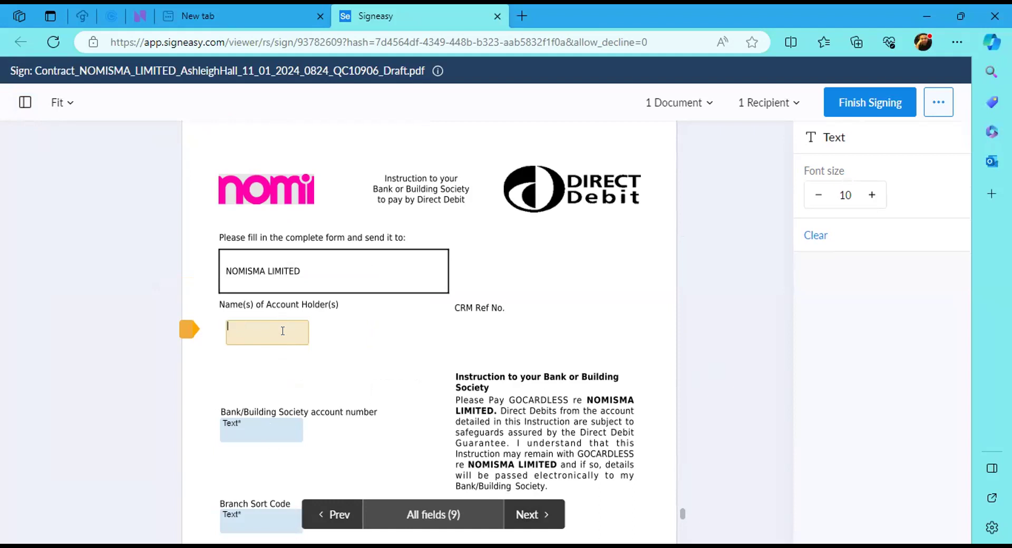
{"action": "left_click", "coordinate": [263, 423]}
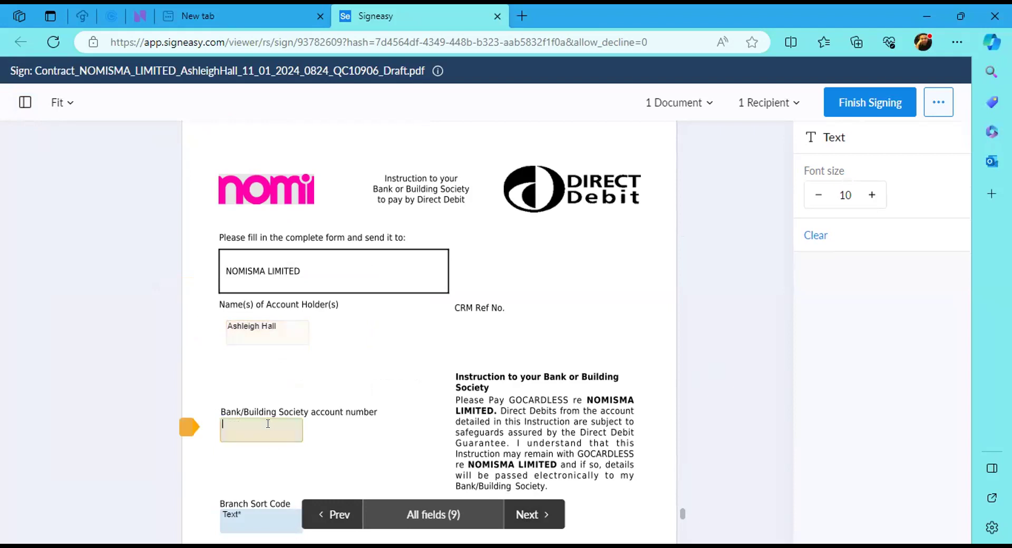
{"action": "key", "text": "Tab"}
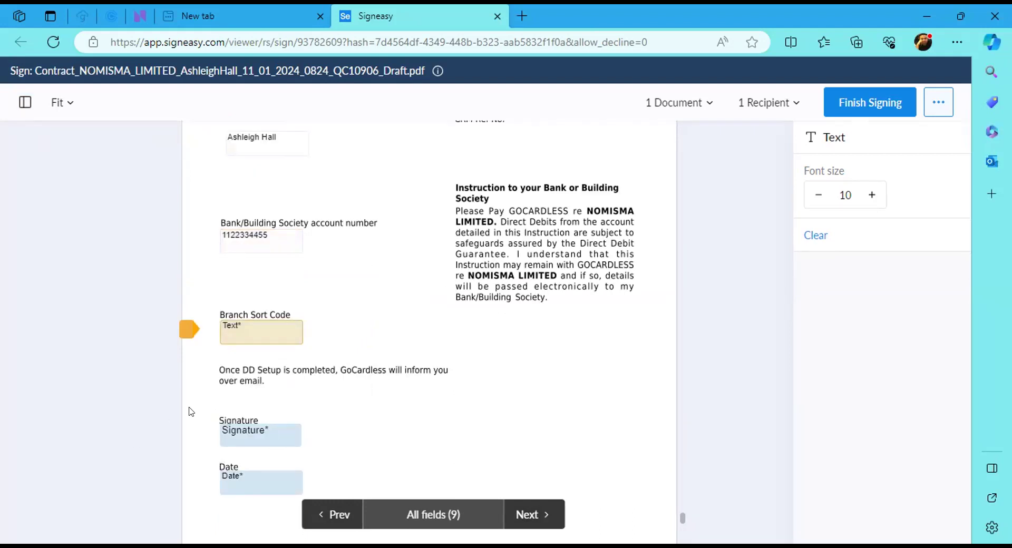
{"action": "left_click", "coordinate": [259, 322]}
Sign the Direct Debit form and fill its date as 11/01/2024
{"action": "left_click", "coordinate": [276, 439]}
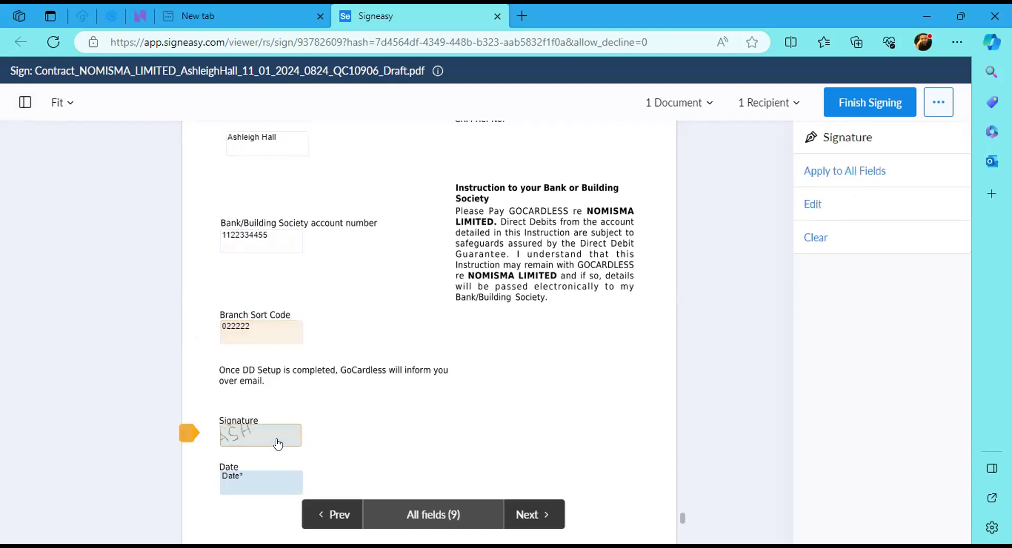
{"action": "left_click", "coordinate": [260, 476]}
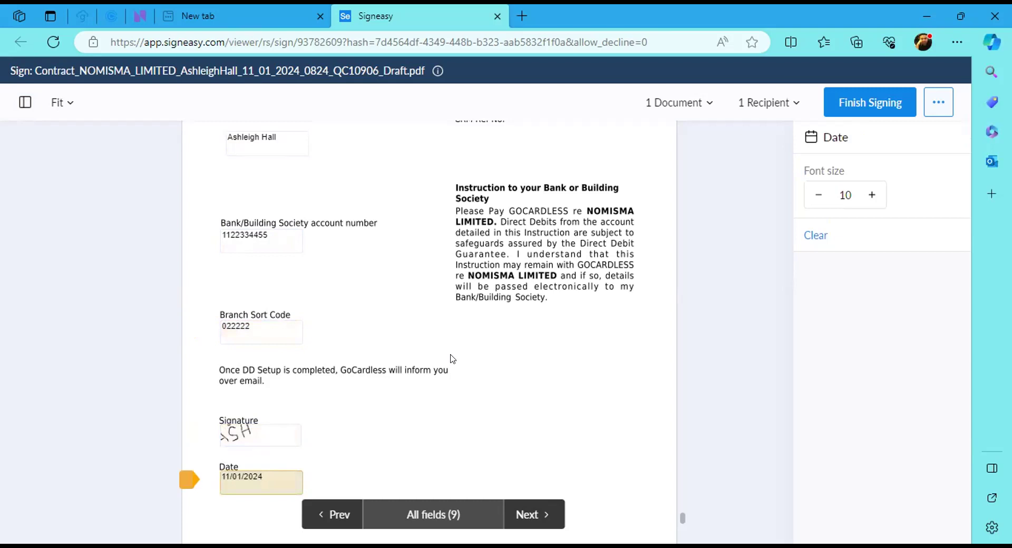
{"action": "scroll", "coordinate": [452, 356], "scroll_direction": "down", "scroll_amount": 3}
{"action": "scroll", "coordinate": [501, 452], "scroll_direction": "up", "scroll_amount": 3}
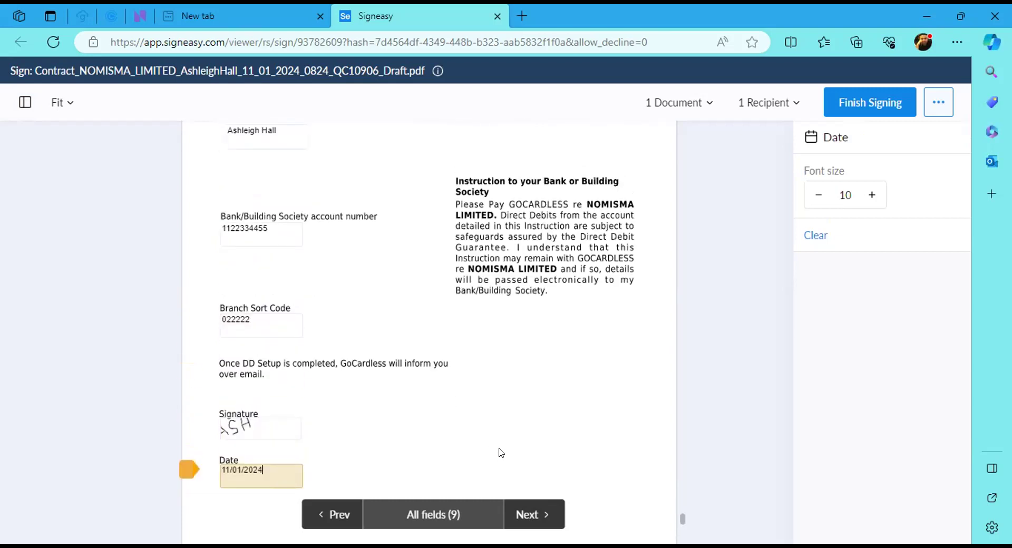
{"action": "left_click", "coordinate": [537, 509]}
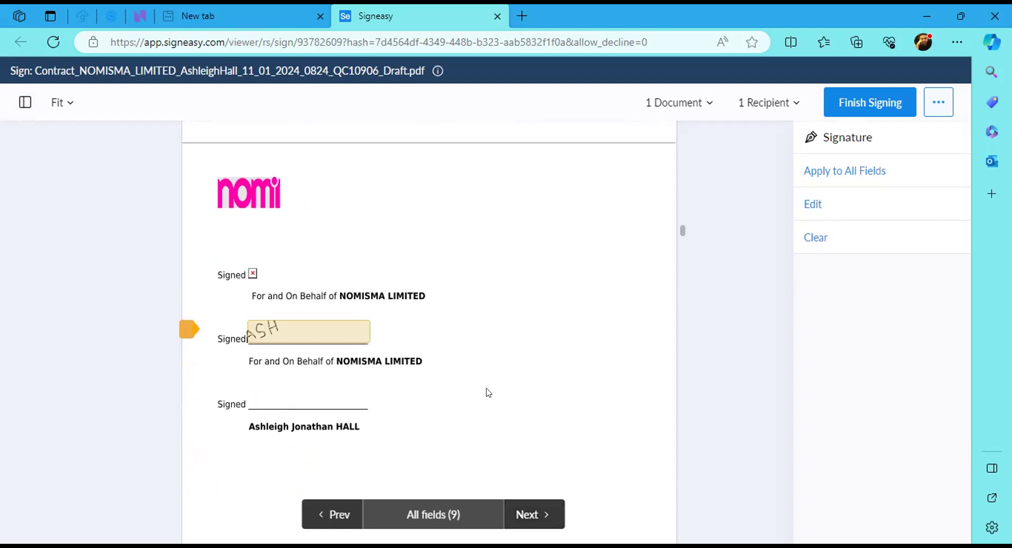
{"action": "left_click", "coordinate": [308, 398]}
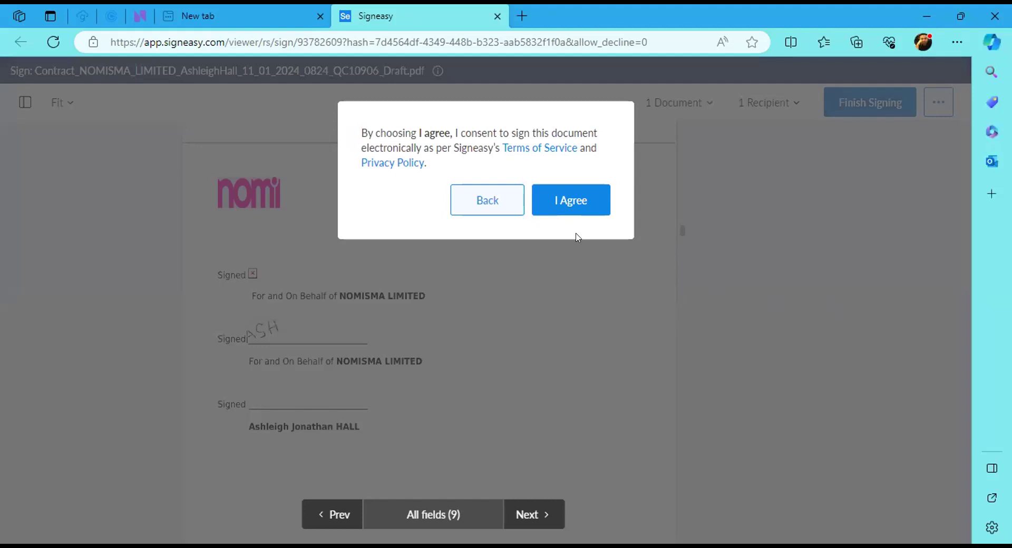
Agree to sign electronically so the contract reaches the All Done page
{"action": "left_click", "coordinate": [577, 205]}
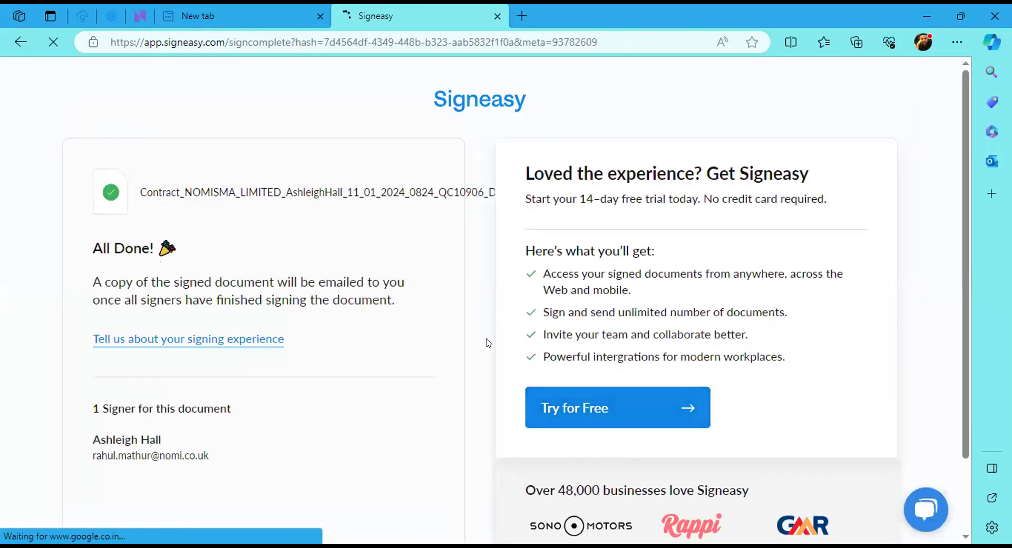
Close Signeasy, reload the quote list to show Contract Signed, and go to Client Onboarding
{"action": "left_click", "coordinate": [497, 17]}
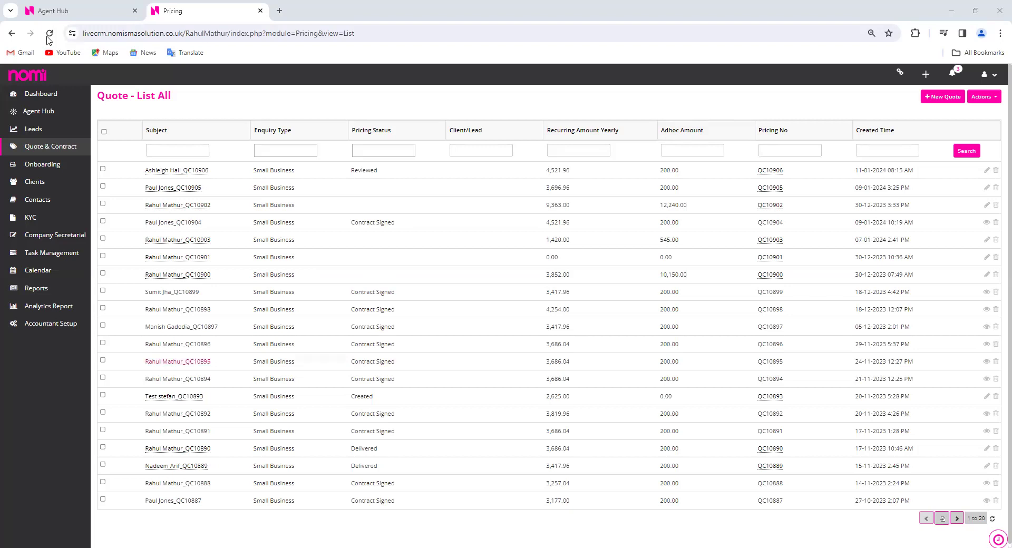
{"action": "left_click", "coordinate": [49, 34]}
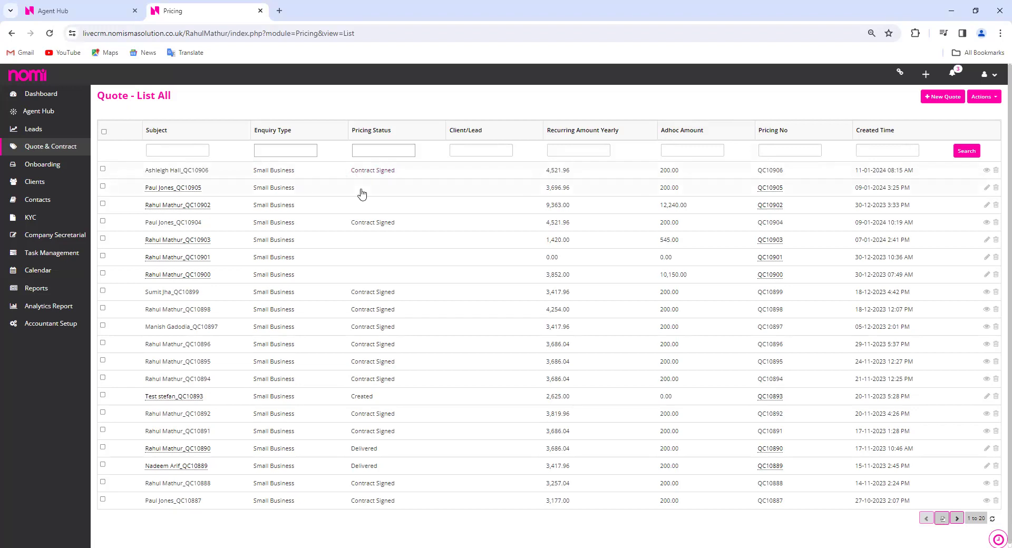
{"action": "left_click", "coordinate": [42, 164]}
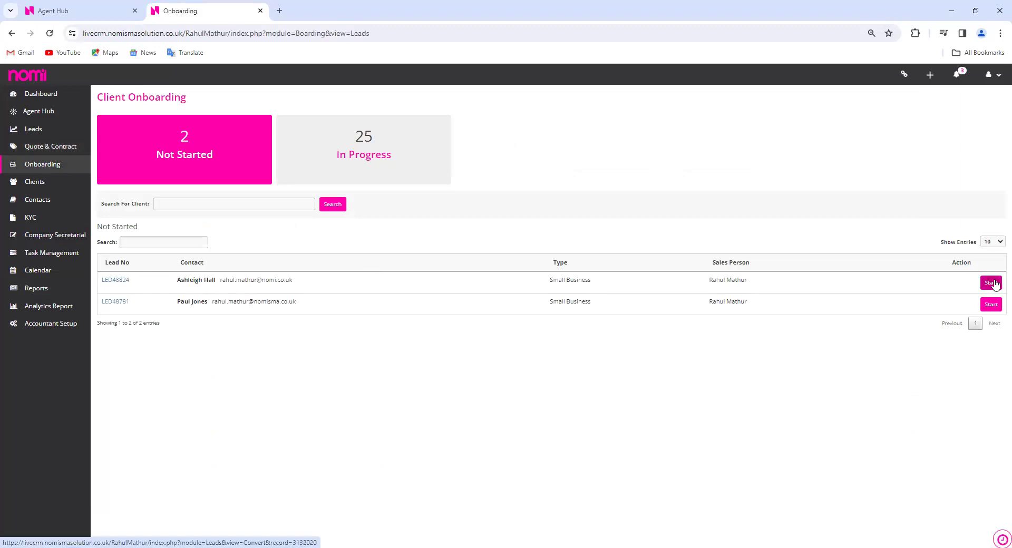
Start onboarding NOMISMA LIMITED, add the second contact to KYC, make the first Director and primary contact
{"action": "left_click", "coordinate": [994, 286]}
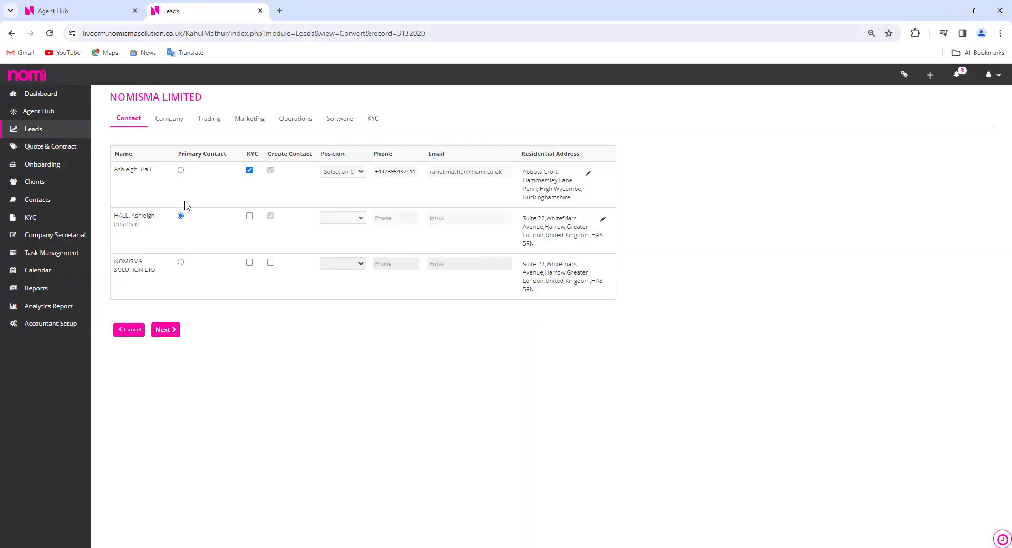
{"action": "left_click", "coordinate": [249, 215]}
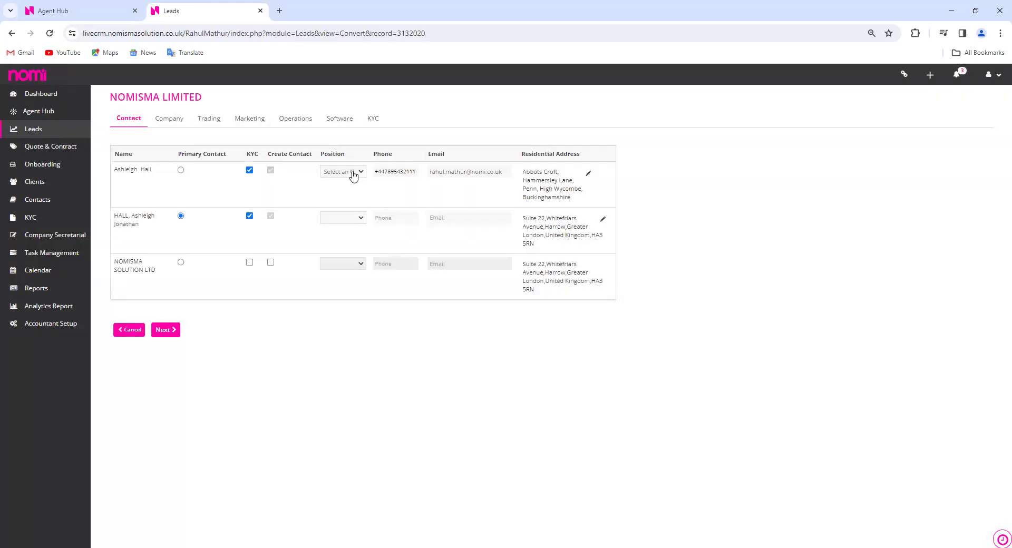
{"action": "left_click", "coordinate": [354, 174]}
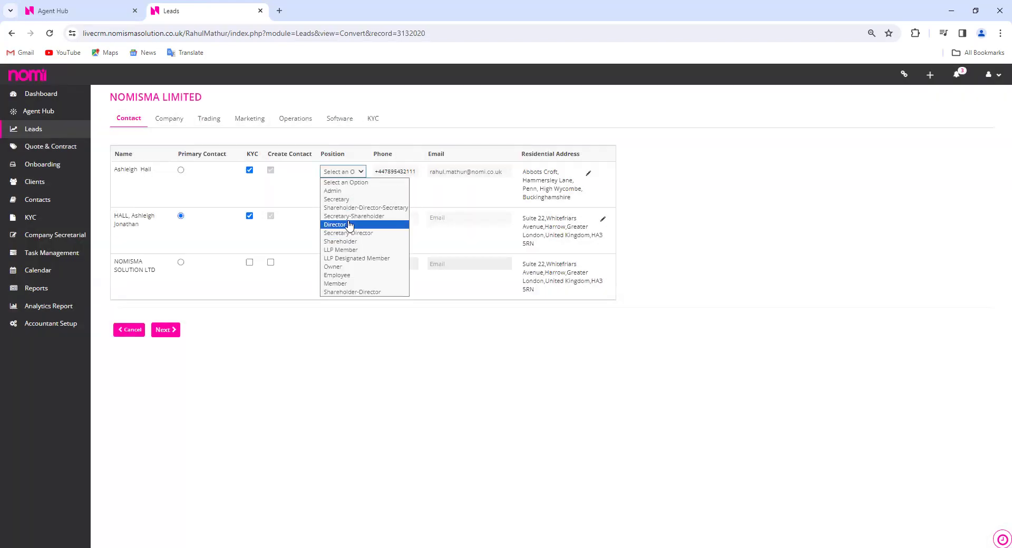
{"action": "left_click", "coordinate": [350, 226]}
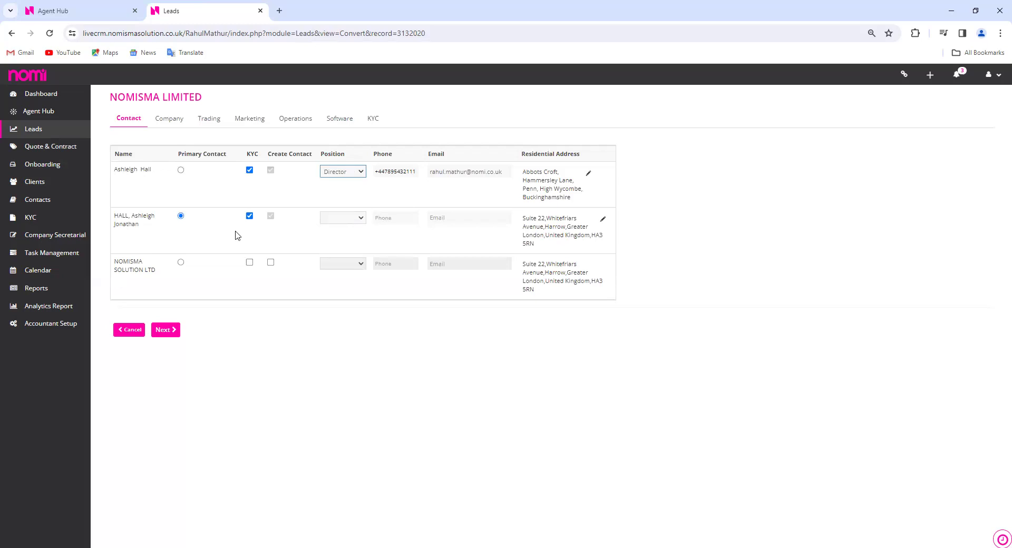
{"action": "left_click", "coordinate": [181, 170]}
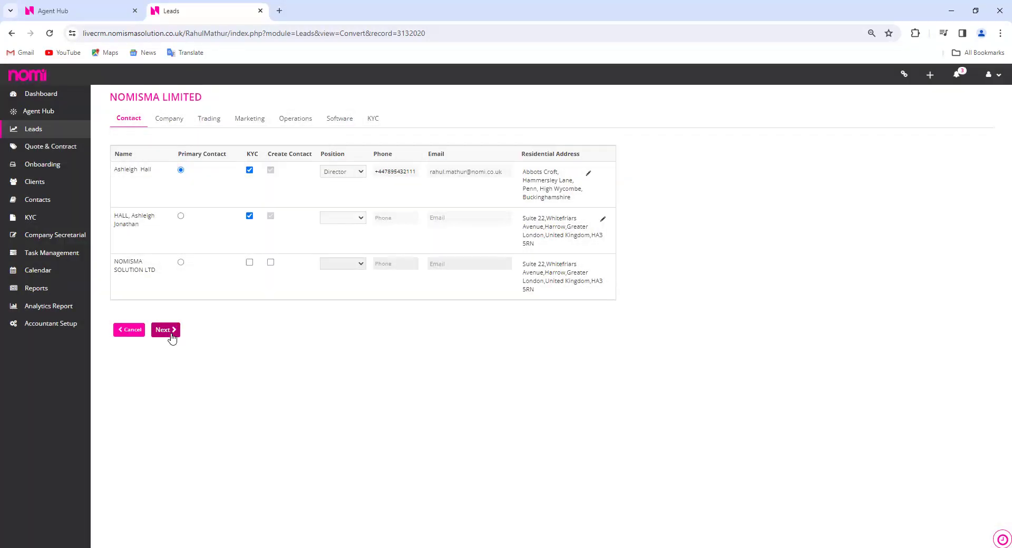
Advance through the Company, Trading, Marketing and Operations conversion details to the software settings
{"action": "left_click", "coordinate": [166, 330]}
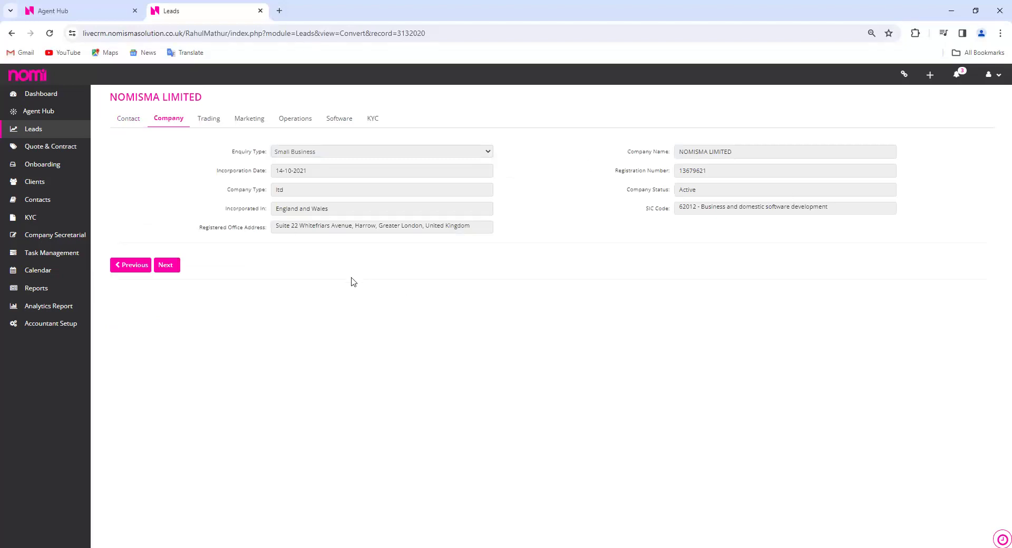
{"action": "left_click", "coordinate": [168, 266]}
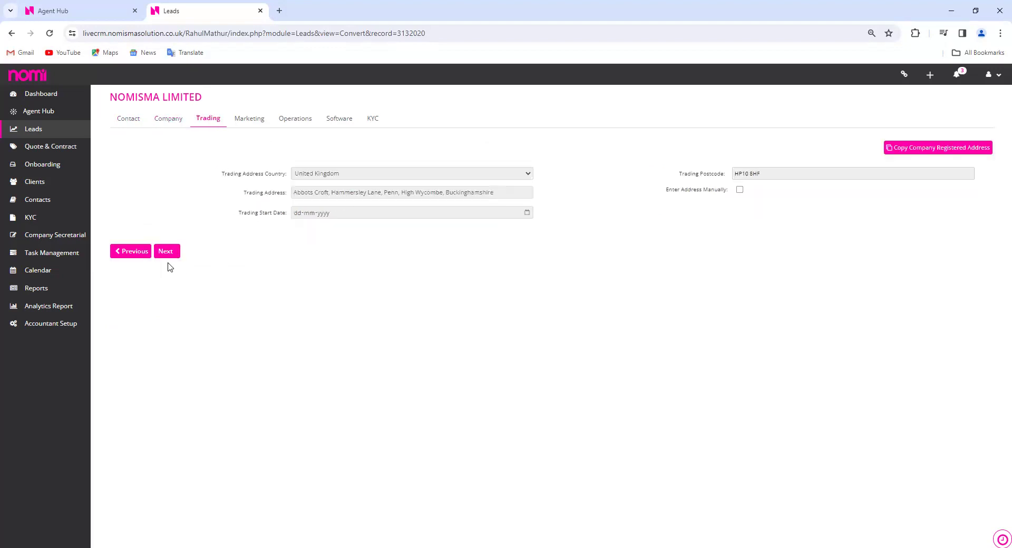
{"action": "left_click", "coordinate": [174, 257]}
{"action": "left_click", "coordinate": [170, 289]}
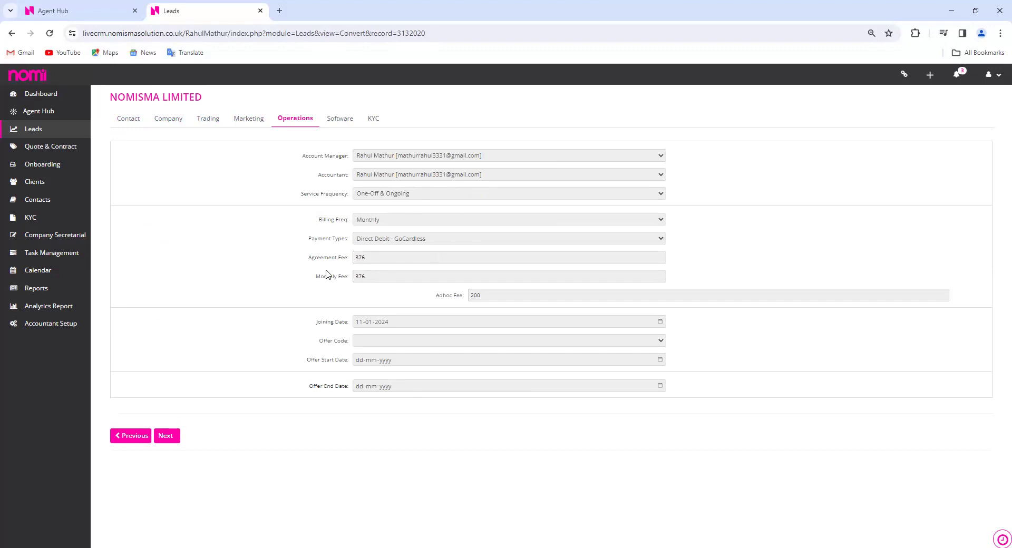
{"action": "left_click", "coordinate": [166, 437]}
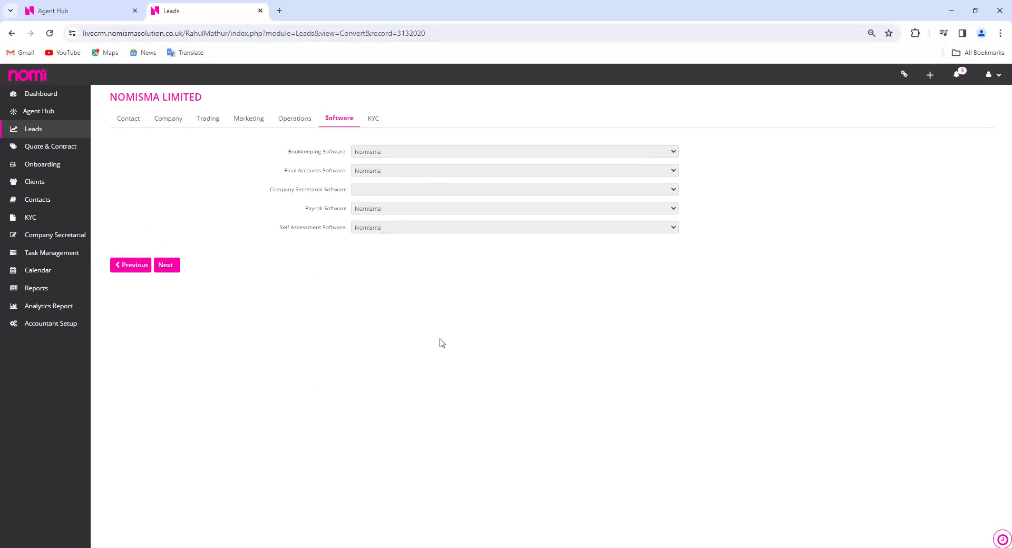
Set Company Secretarial Software to Nomisma, keep bookkeeping on Nomisma, and continue to KYC
{"action": "left_click", "coordinate": [523, 193]}
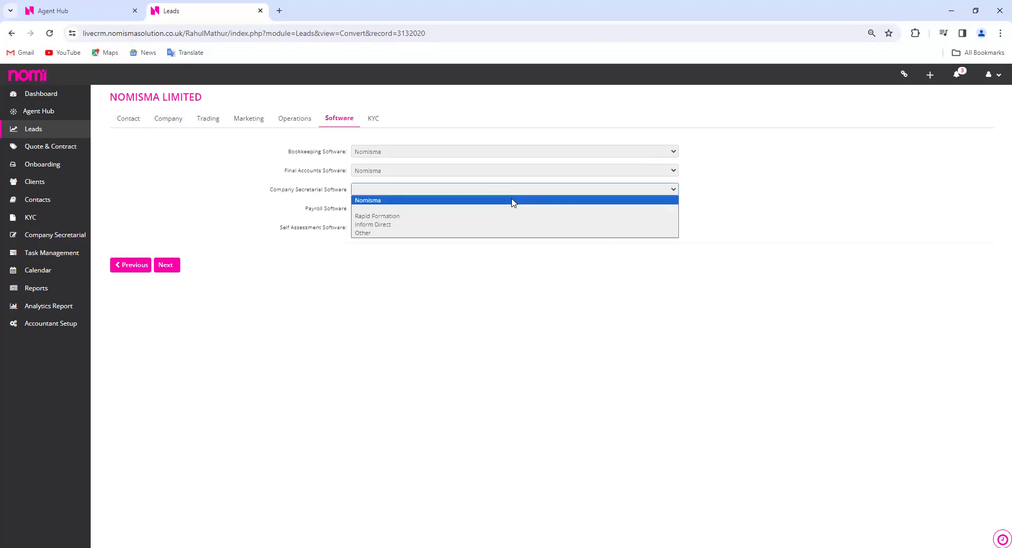
{"action": "left_click", "coordinate": [514, 202]}
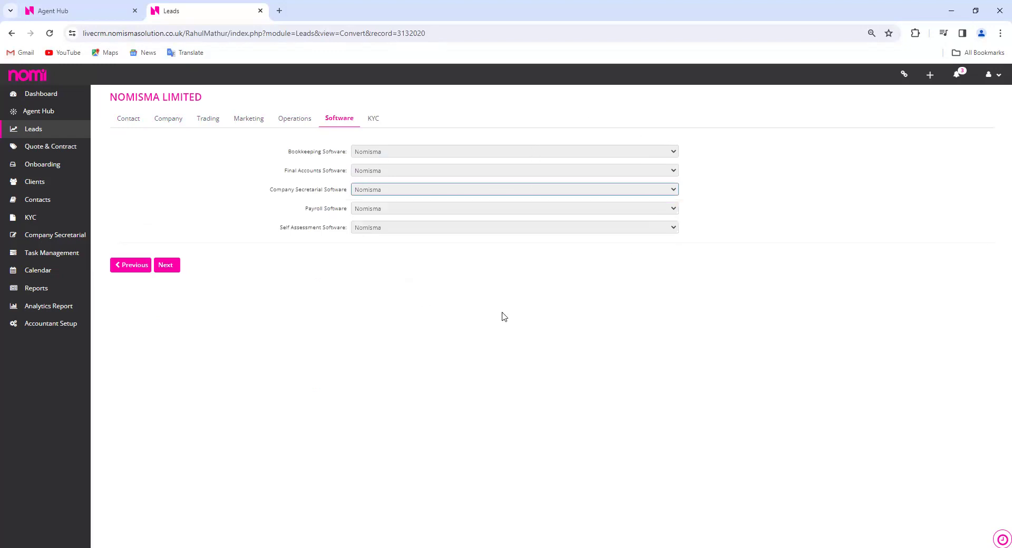
{"action": "left_click", "coordinate": [365, 327]}
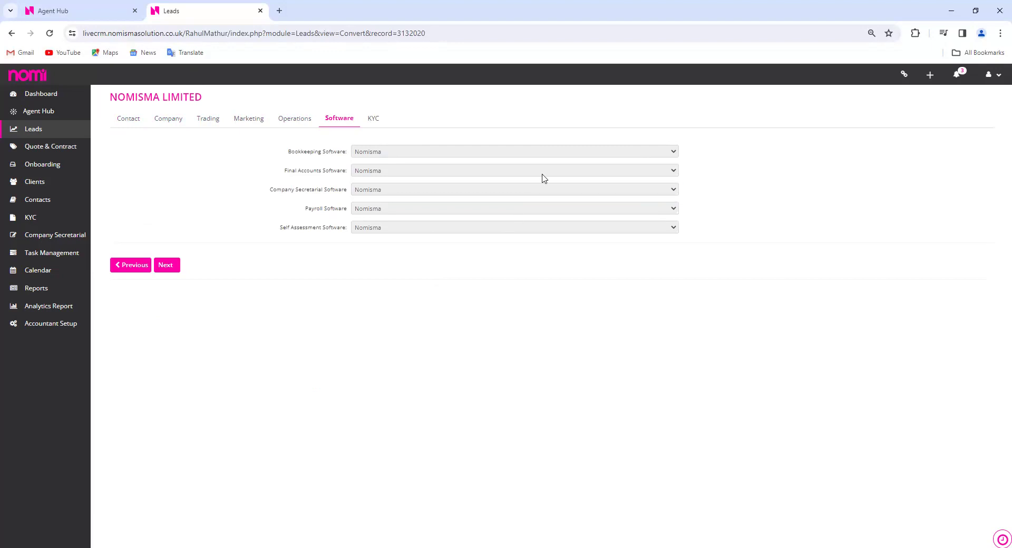
{"action": "left_click", "coordinate": [549, 157]}
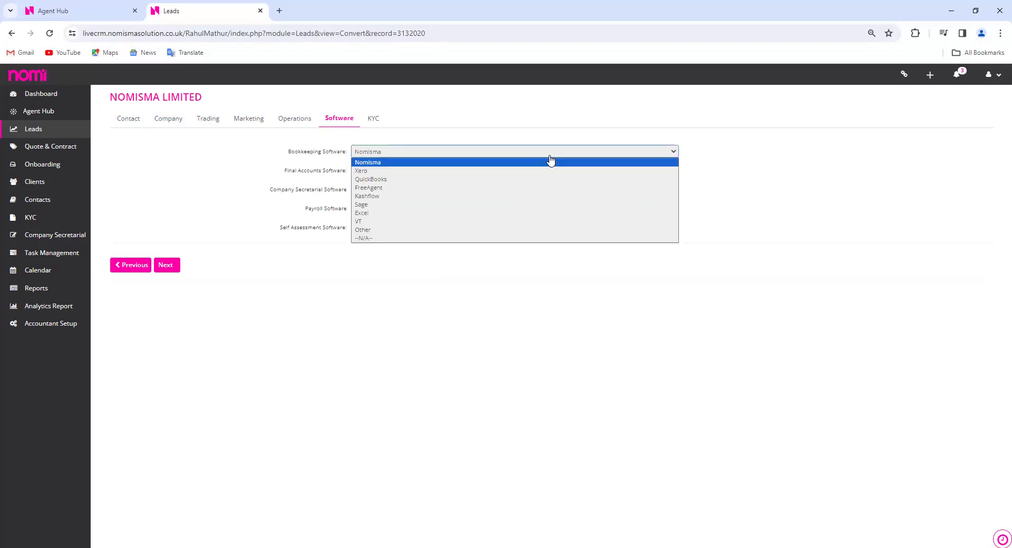
{"action": "left_click", "coordinate": [338, 285]}
{"action": "left_click", "coordinate": [166, 265]}
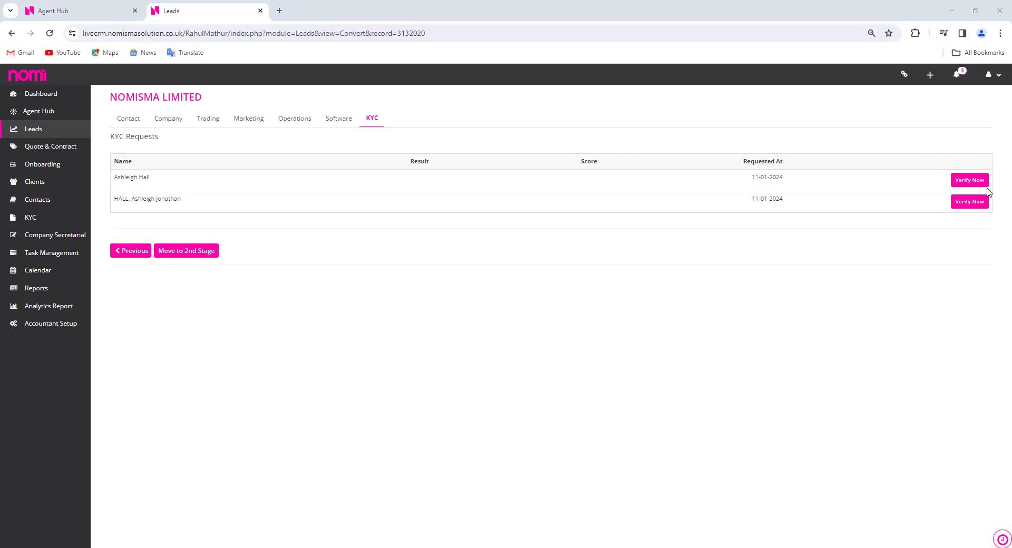
Move NOMISMA LIMITED into onboarding and open the first contact's KYC Verification form
{"action": "left_click", "coordinate": [981, 185]}
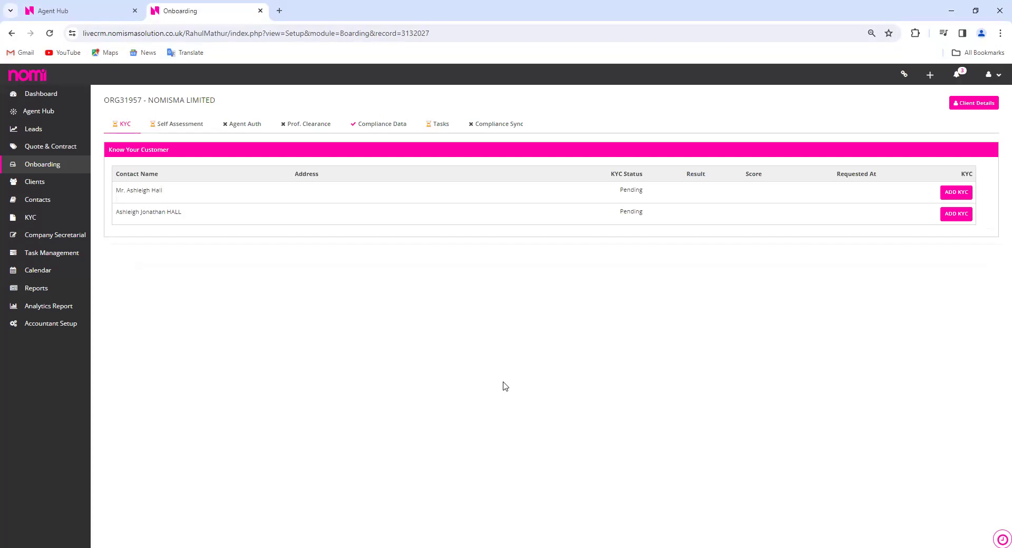
{"action": "left_click", "coordinate": [956, 192]}
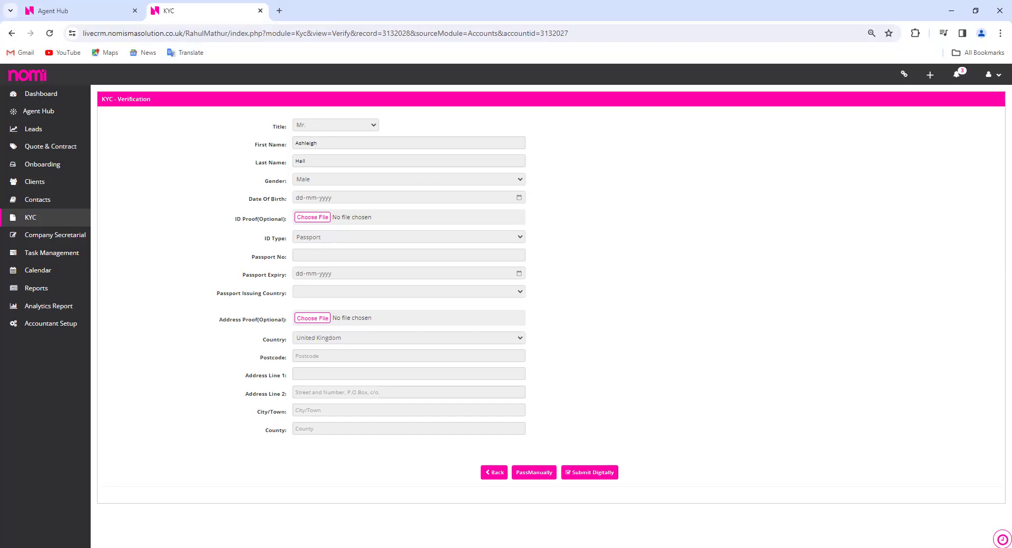
Back in the onboarding record, tick Self Assessment for the first contact
{"action": "left_click", "coordinate": [494, 477]}
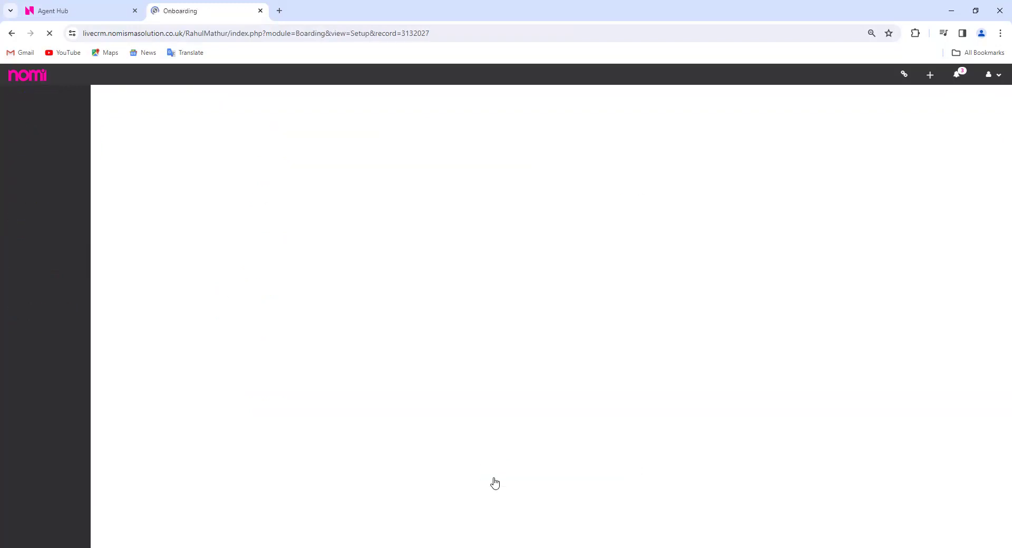
{"action": "left_click", "coordinate": [194, 130]}
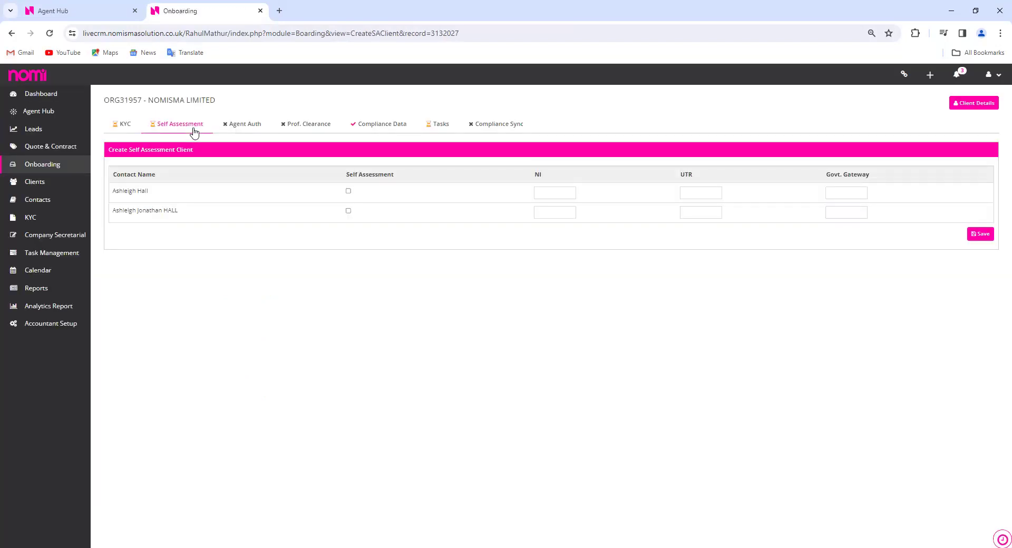
{"action": "left_click", "coordinate": [348, 191]}
Submit a Required agent authorisation request with Corporation Tax as the form type
{"action": "left_click", "coordinate": [253, 129]}
{"action": "left_click", "coordinate": [553, 102]}
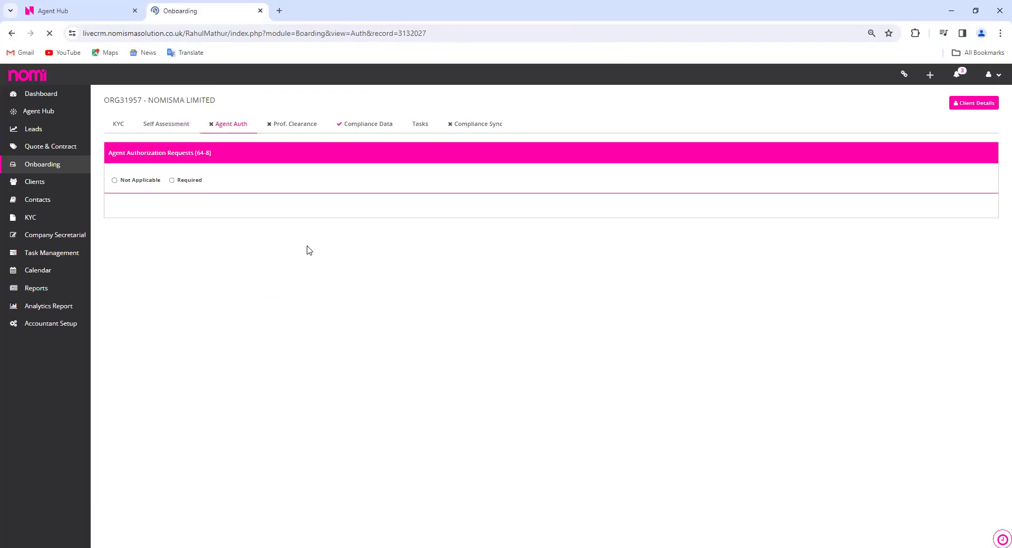
{"action": "left_click", "coordinate": [171, 180]}
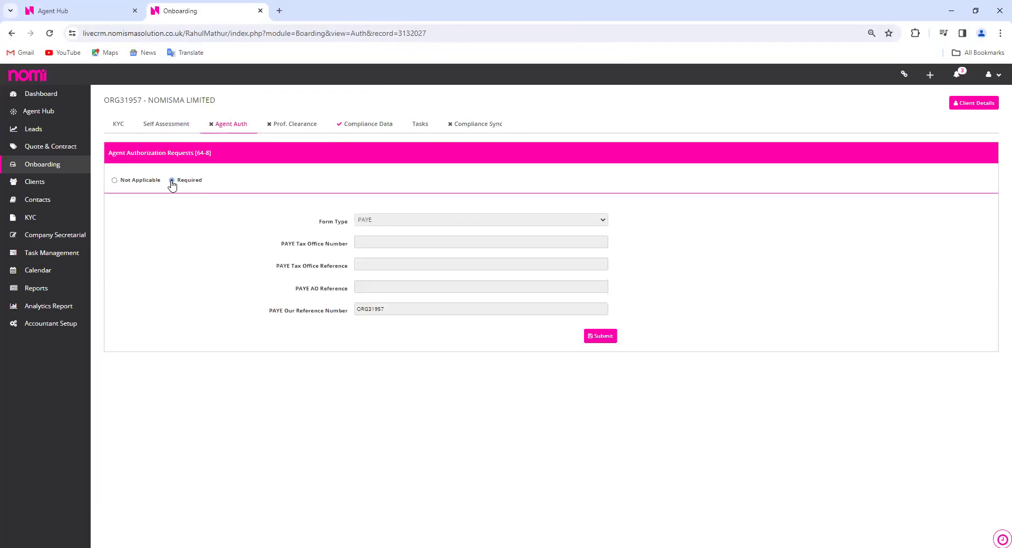
{"action": "left_click", "coordinate": [452, 220]}
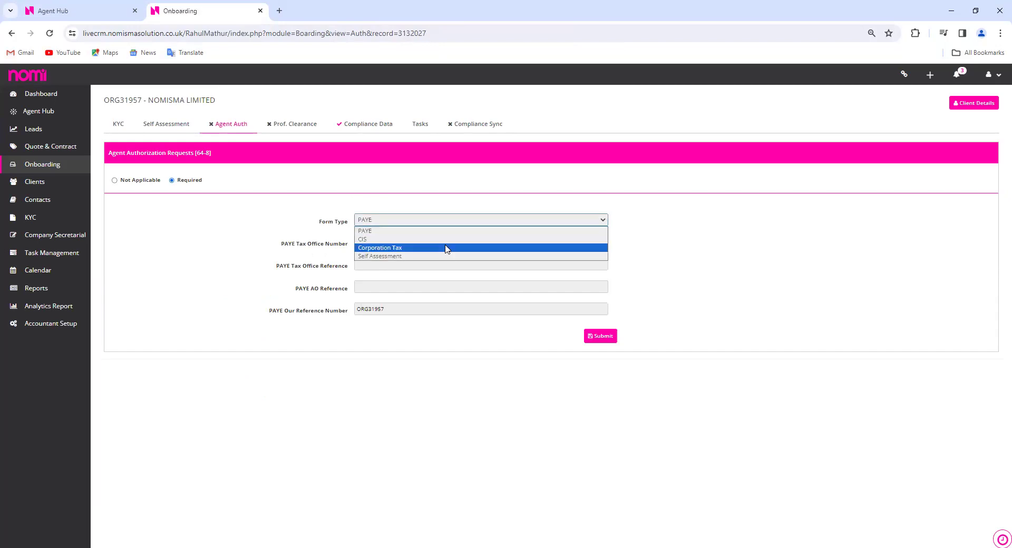
{"action": "left_click", "coordinate": [447, 249]}
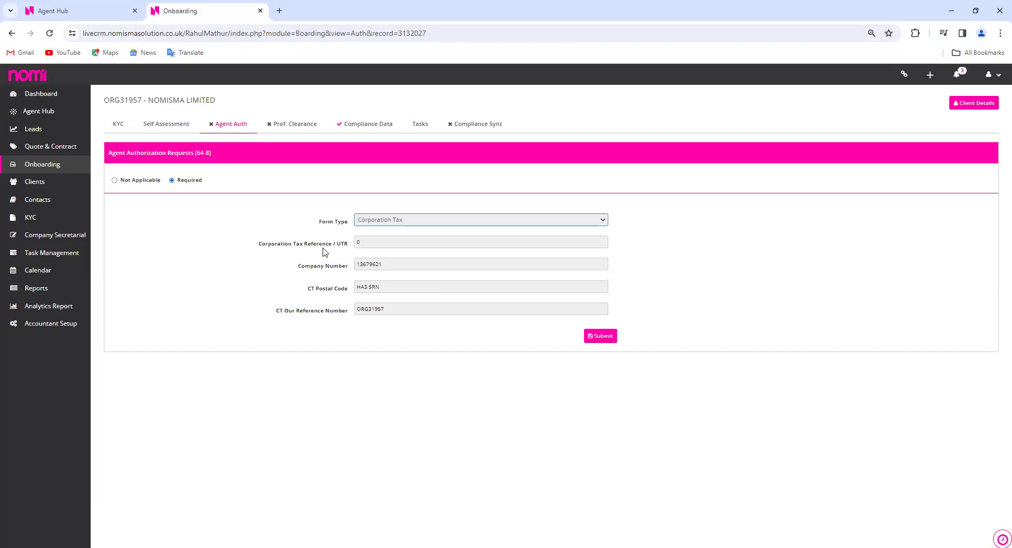
{"action": "left_click", "coordinate": [595, 340]}
{"action": "left_click", "coordinate": [307, 131]}
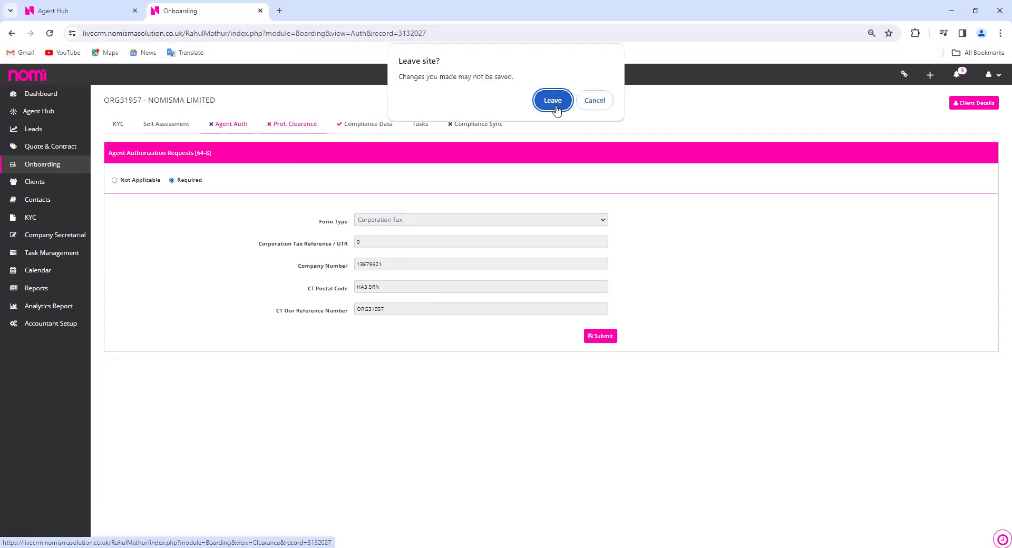
Mark professional clearance Required, autofill the previous accountant as ASD Limited, and save
{"action": "left_click", "coordinate": [553, 100]}
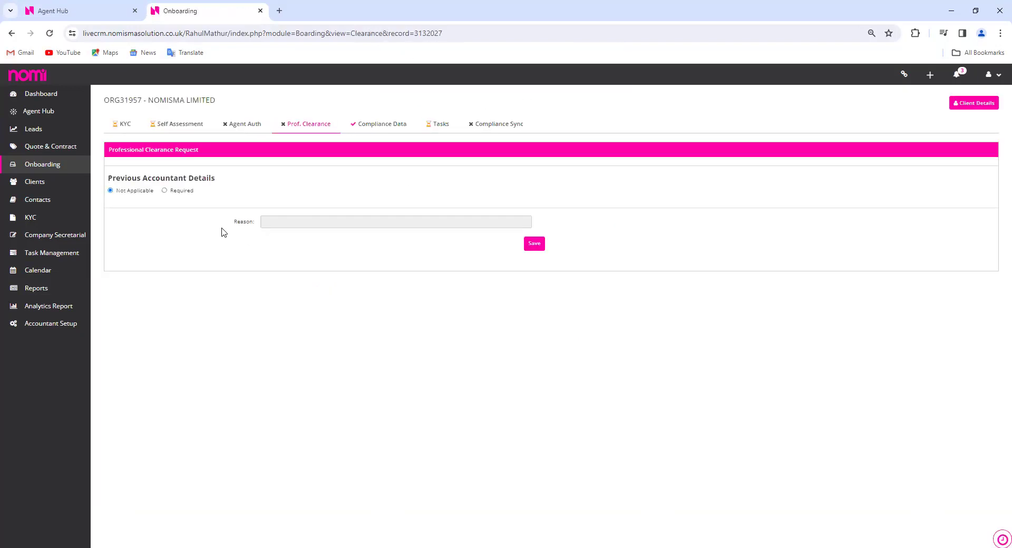
{"action": "left_click", "coordinate": [165, 190]}
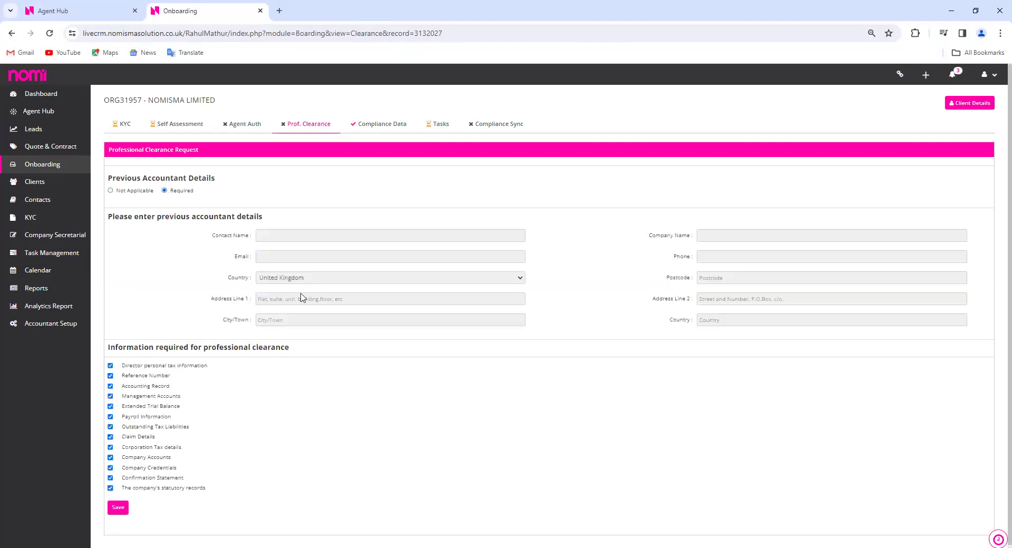
{"action": "left_click", "coordinate": [382, 235]}
{"action": "left_click", "coordinate": [385, 264]}
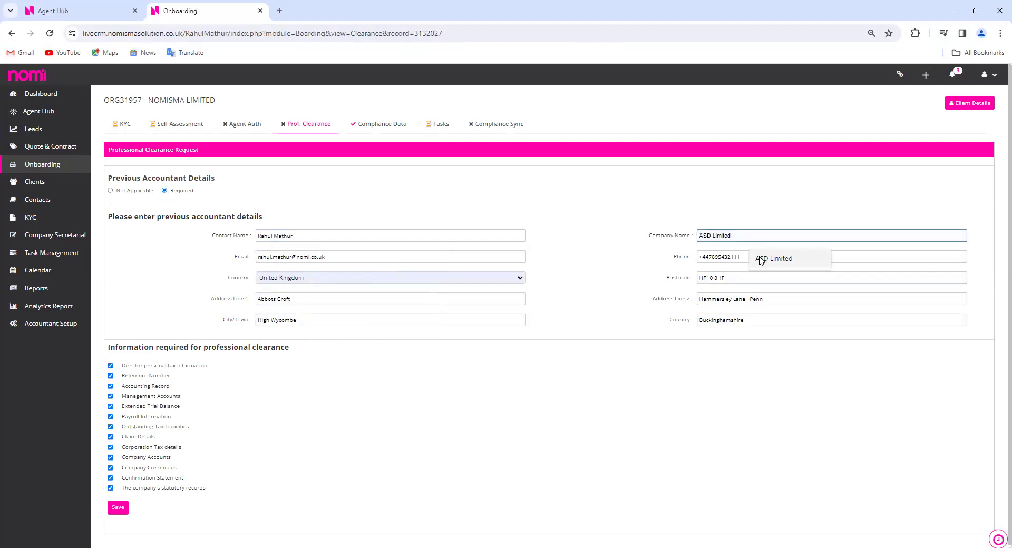
{"action": "left_click", "coordinate": [773, 258]}
{"action": "left_click", "coordinate": [730, 315]}
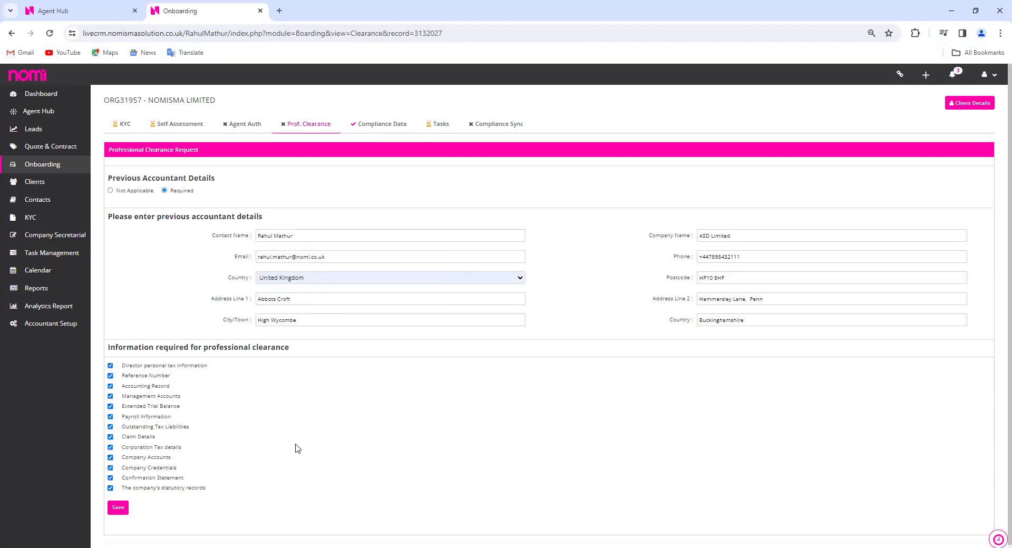
{"action": "scroll", "coordinate": [291, 447], "scroll_direction": "down", "scroll_amount": 1}
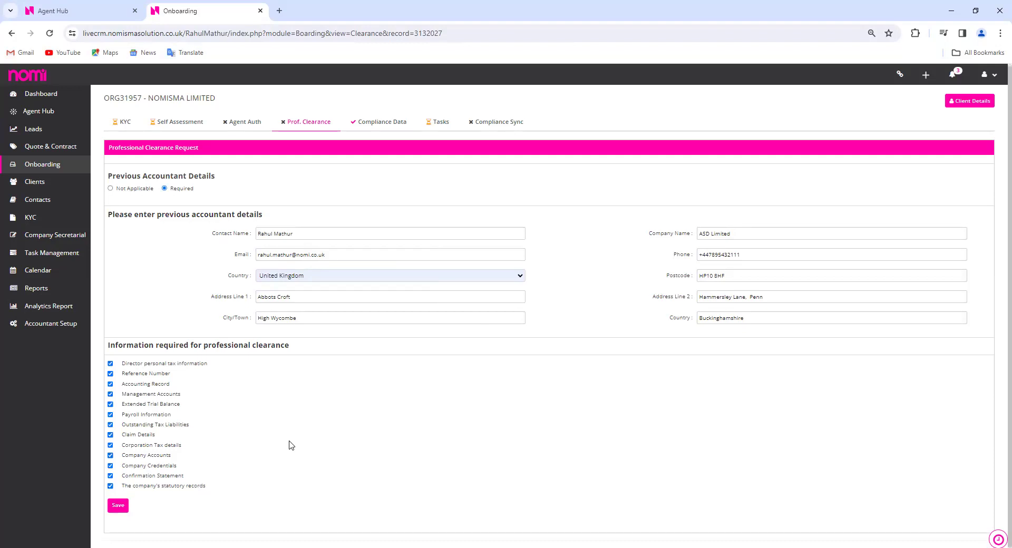
{"action": "left_click", "coordinate": [125, 507]}
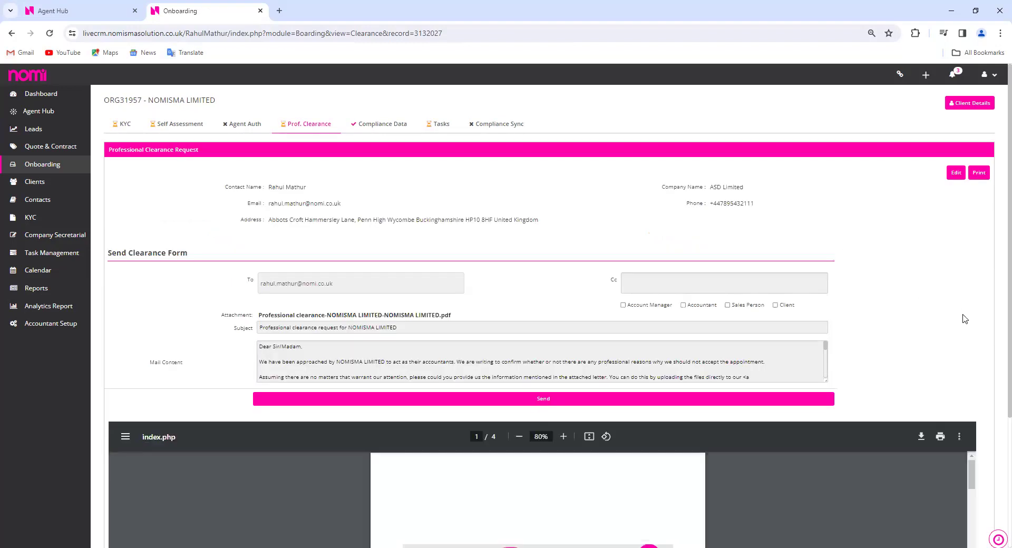
Read through the 4-page professional clearance PDF letter preview
{"action": "scroll", "coordinate": [858, 317], "scroll_direction": "down", "scroll_amount": 3}
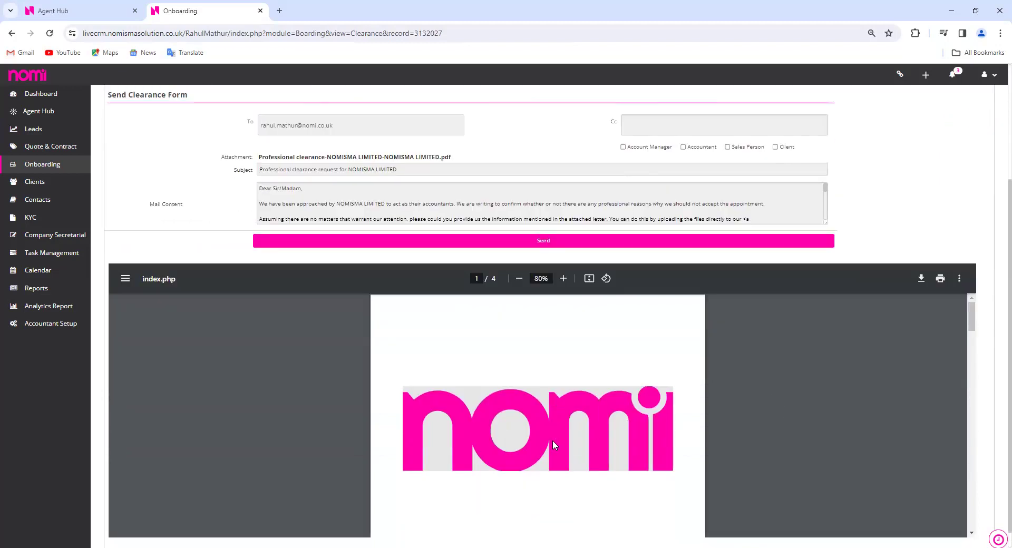
{"action": "scroll", "coordinate": [745, 414], "scroll_direction": "down", "scroll_amount": 3}
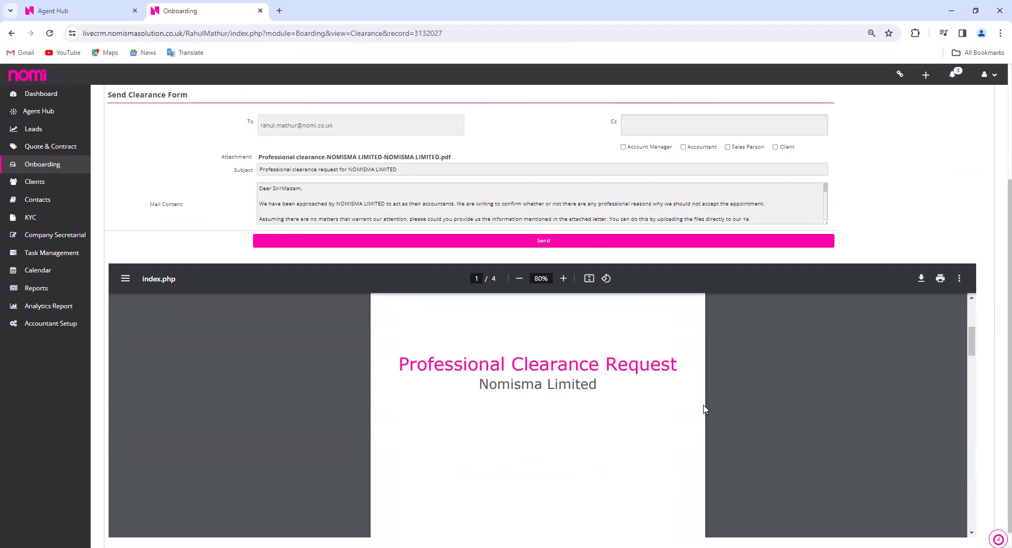
{"action": "scroll", "coordinate": [705, 409], "scroll_direction": "down", "scroll_amount": 6}
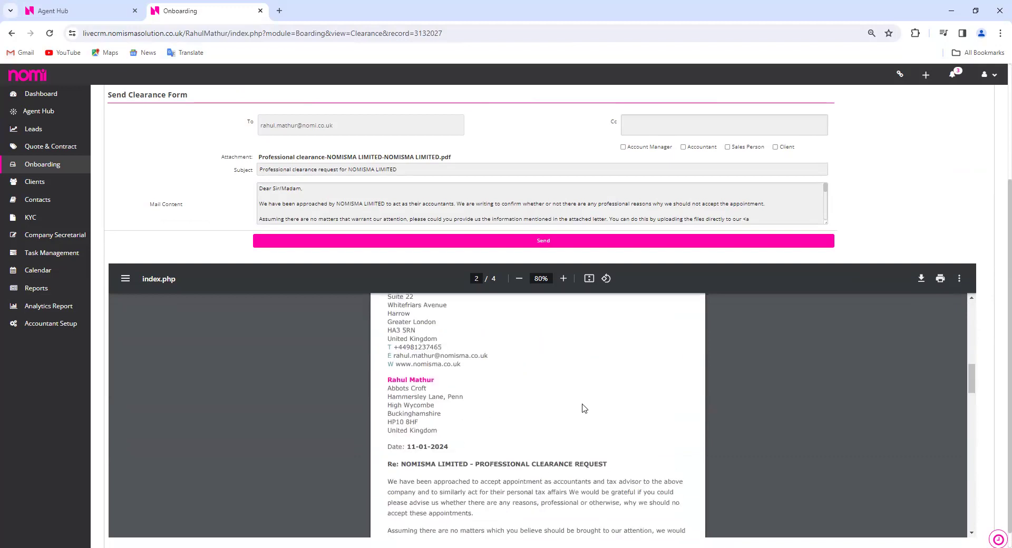
{"action": "scroll", "coordinate": [502, 393], "scroll_direction": "up", "scroll_amount": 1}
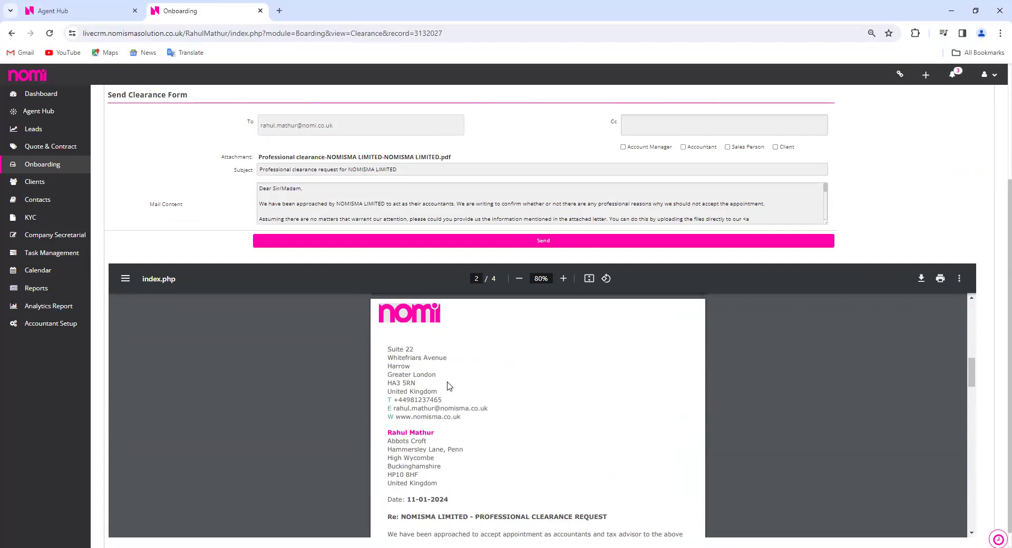
{"action": "scroll", "coordinate": [449, 386], "scroll_direction": "down", "scroll_amount": 1}
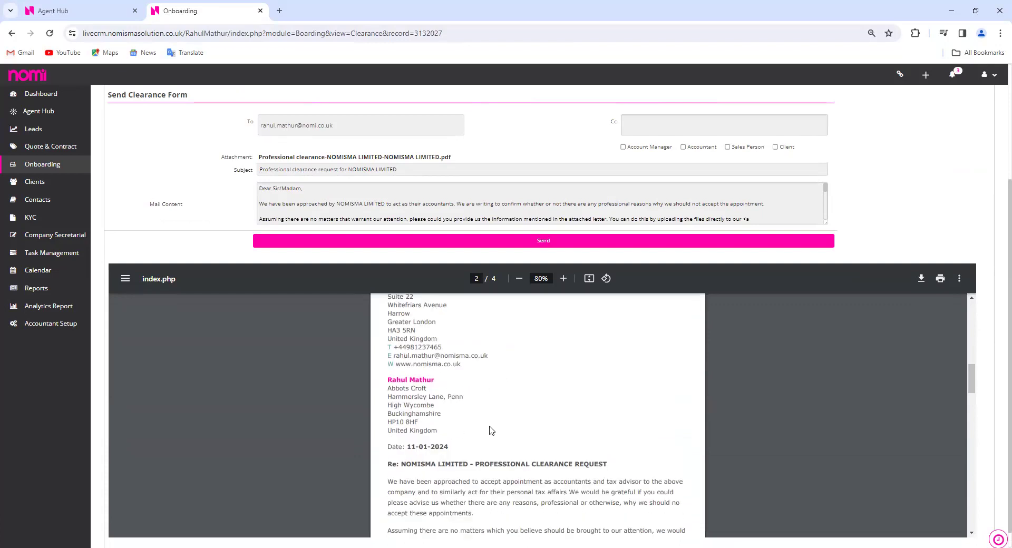
{"action": "scroll", "coordinate": [508, 424], "scroll_direction": "down", "scroll_amount": 2}
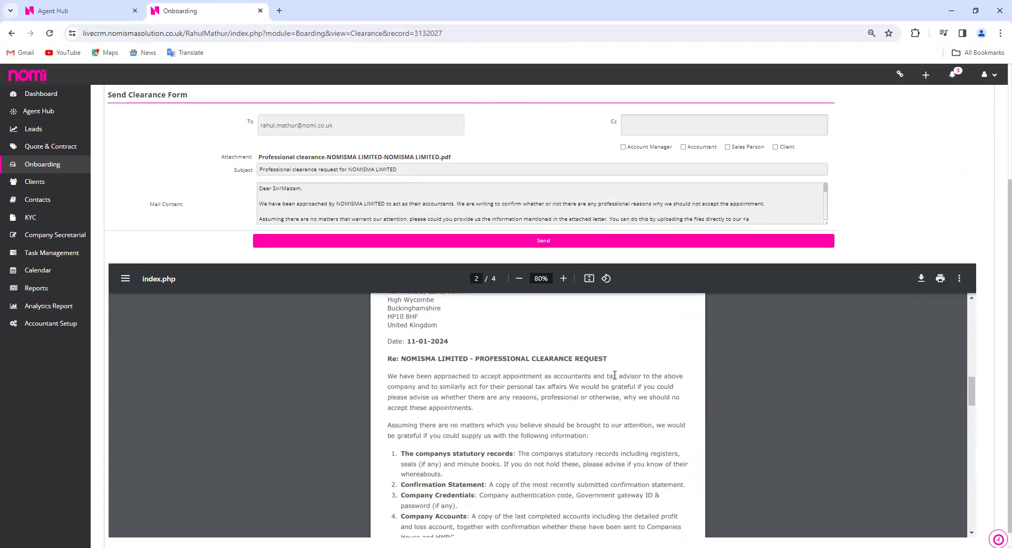
{"action": "scroll", "coordinate": [614, 375], "scroll_direction": "down", "scroll_amount": 10}
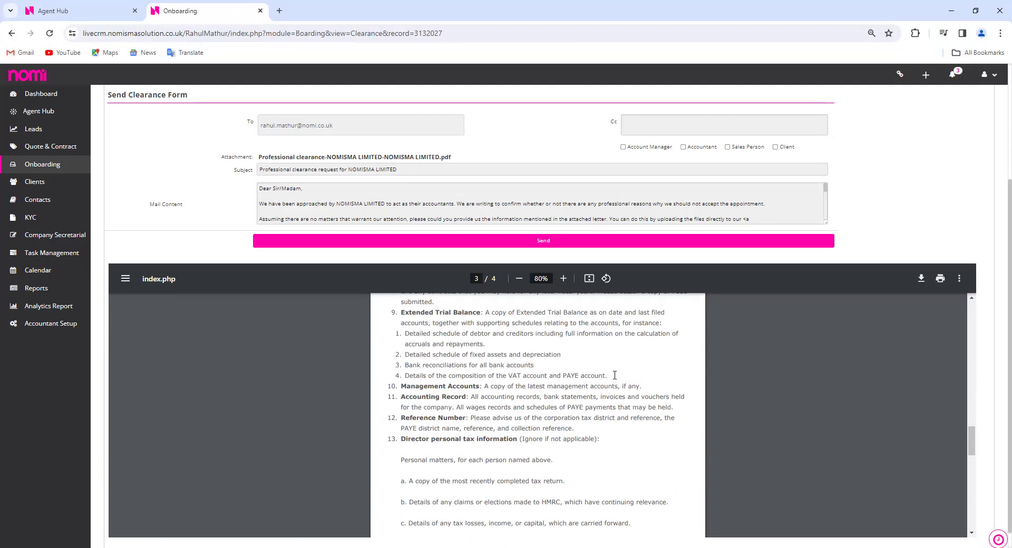
{"action": "scroll", "coordinate": [571, 405], "scroll_direction": "up", "scroll_amount": 10}
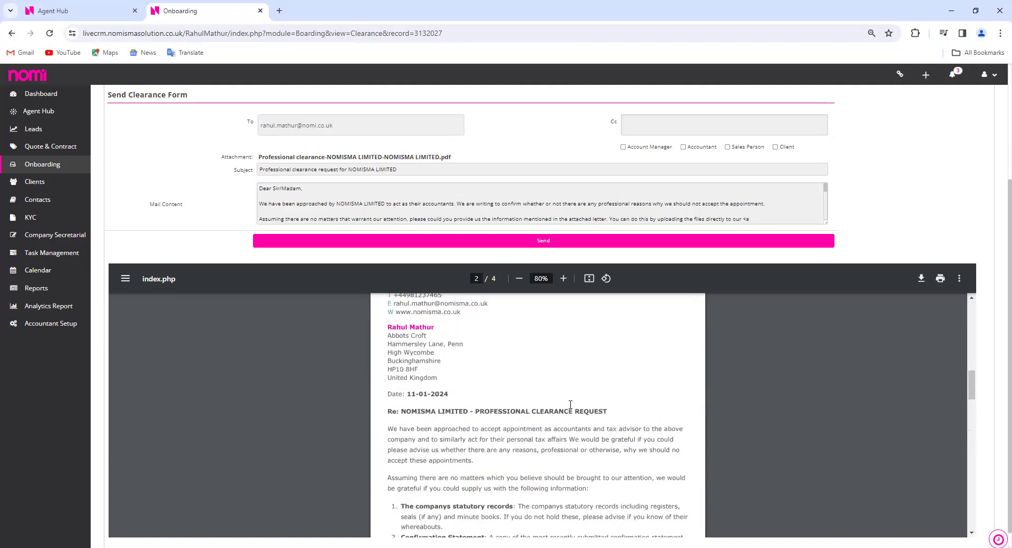
{"action": "scroll", "coordinate": [579, 432], "scroll_direction": "down", "scroll_amount": 2}
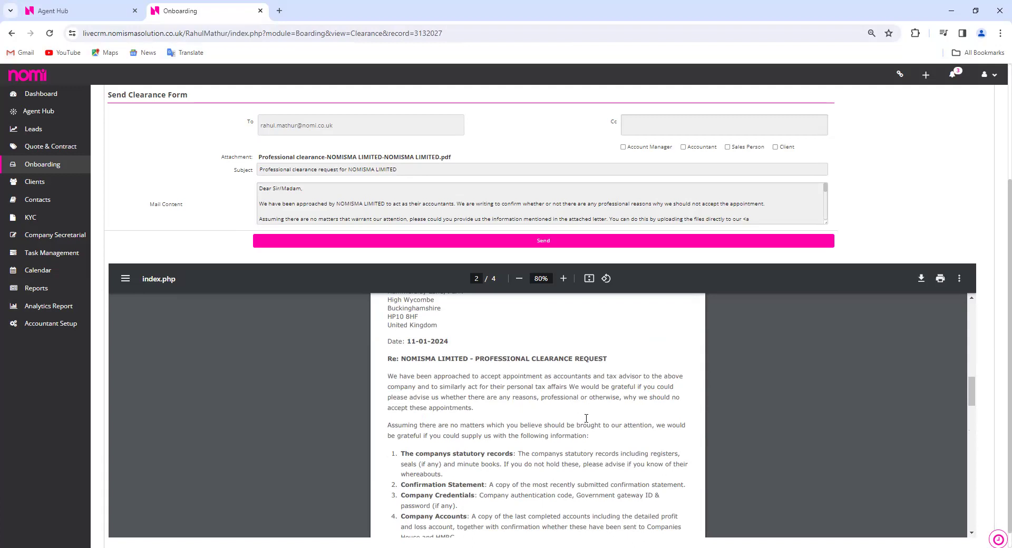
{"action": "scroll", "coordinate": [588, 423], "scroll_direction": "down", "scroll_amount": 12}
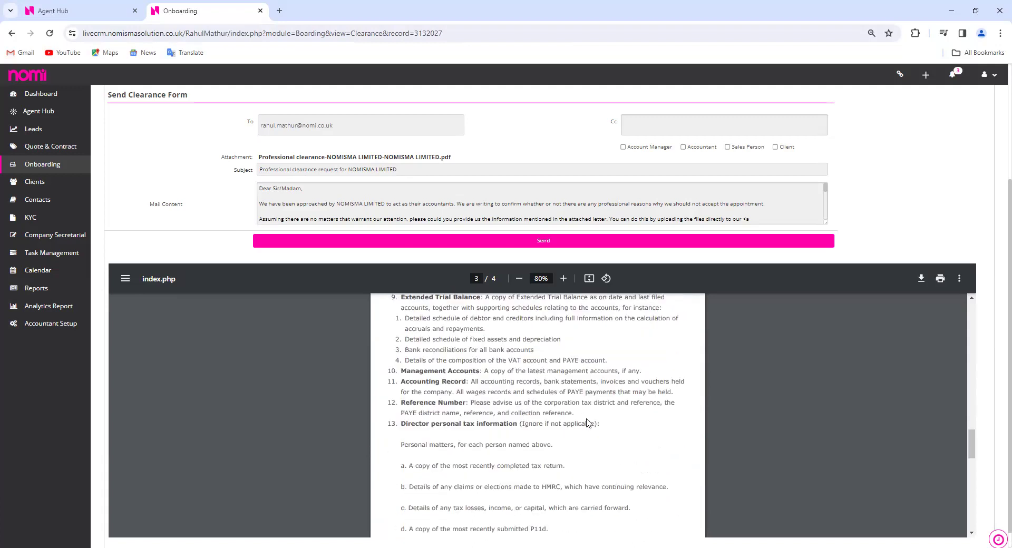
{"action": "scroll", "coordinate": [586, 422], "scroll_direction": "down", "scroll_amount": 4}
{"action": "scroll", "coordinate": [606, 422], "scroll_direction": "up", "scroll_amount": 6}
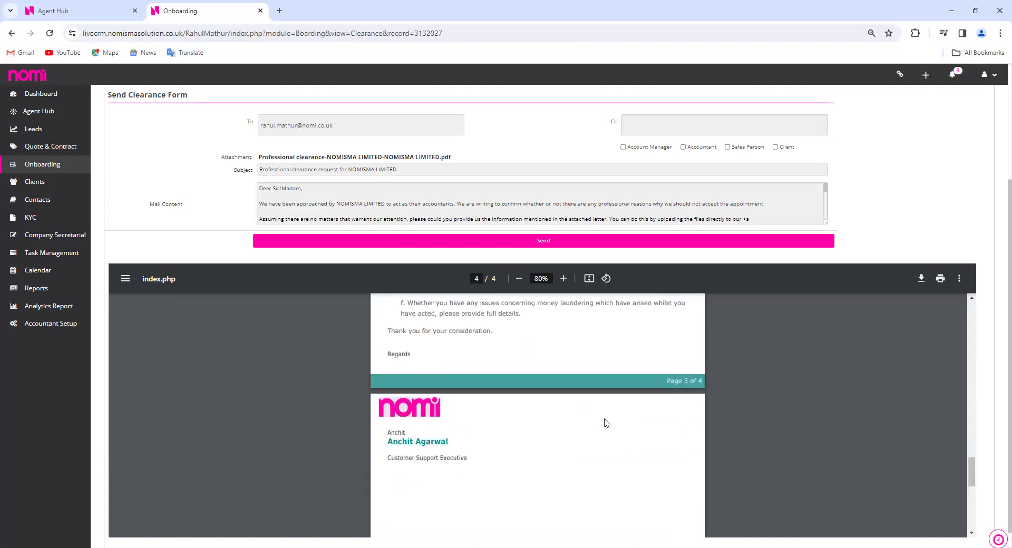
{"action": "scroll", "coordinate": [974, 363], "scroll_direction": "up", "scroll_amount": 8}
{"action": "scroll", "coordinate": [979, 380], "scroll_direction": "up", "scroll_amount": 3}
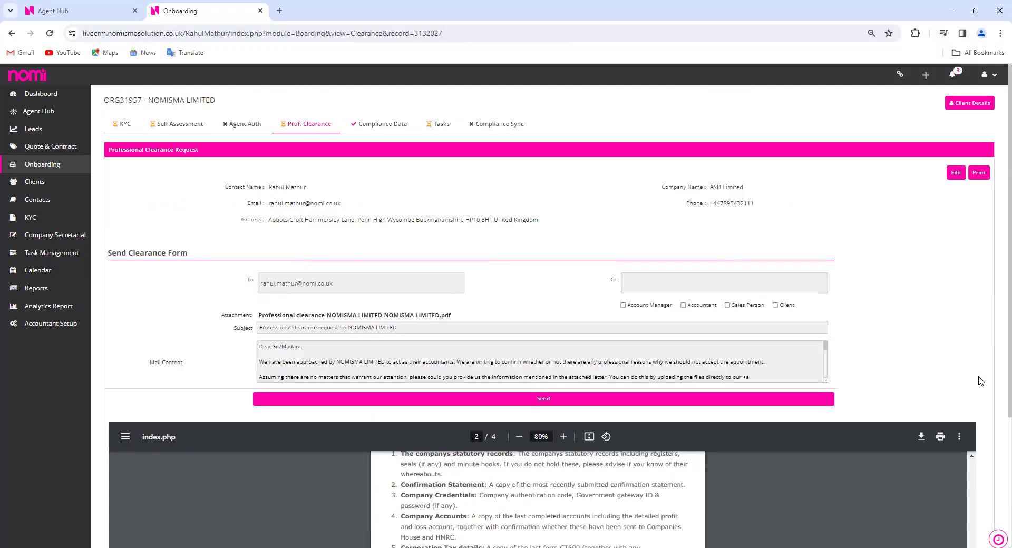
Enlarge the Mail Content box to show the full clearance email
{"action": "left_click_drag", "start_coordinate": [823, 381], "coordinate": [826, 532]}
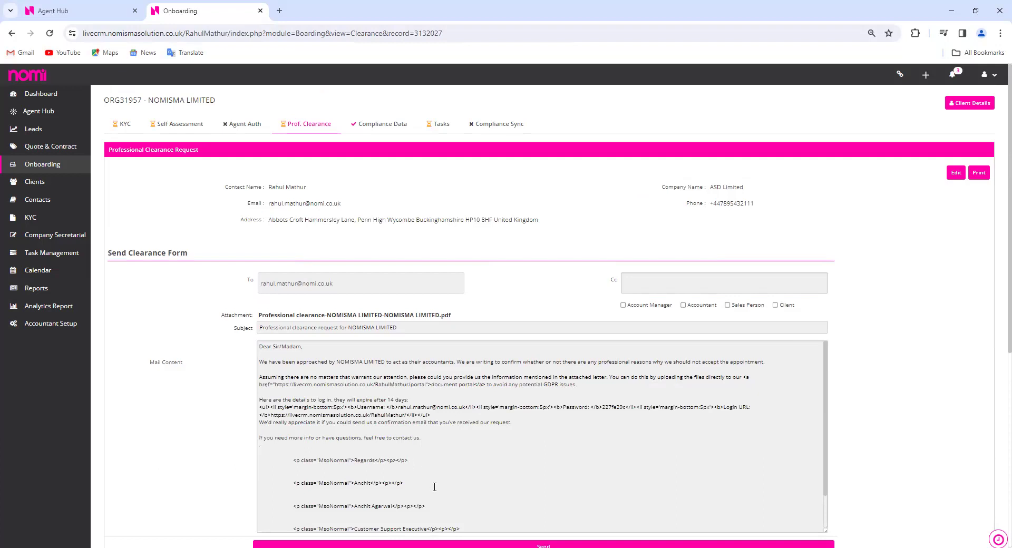
{"action": "scroll", "coordinate": [469, 462], "scroll_direction": "down", "scroll_amount": 1}
{"action": "scroll", "coordinate": [469, 461], "scroll_direction": "up", "scroll_amount": 1}
Set VAT Details Available to Yes and review the Payroll, HMRC and Companies House compliance tabs
{"action": "left_click", "coordinate": [392, 129]}
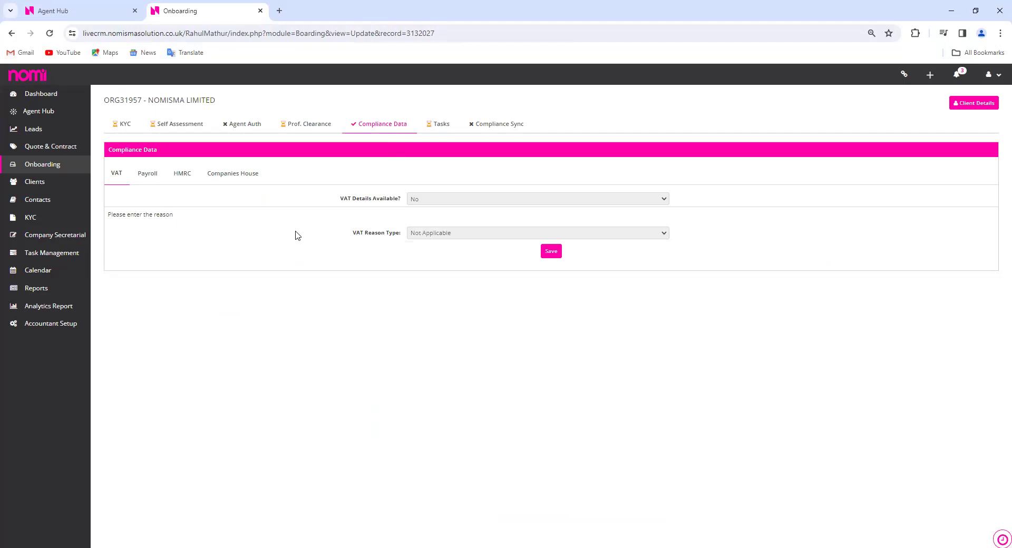
{"action": "left_click", "coordinate": [472, 200]}
{"action": "left_click", "coordinate": [472, 210]}
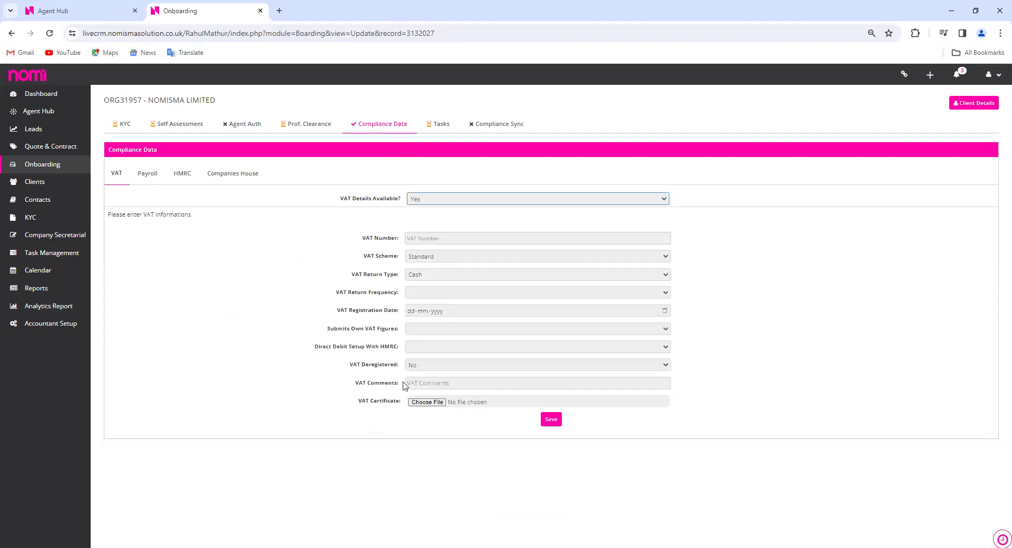
{"action": "left_click", "coordinate": [146, 175]}
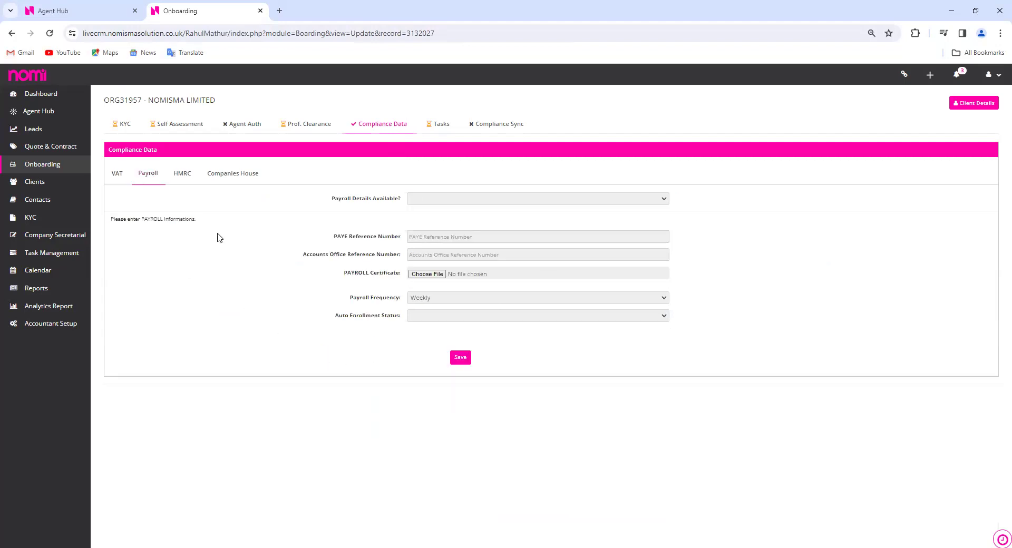
{"action": "left_click", "coordinate": [181, 177]}
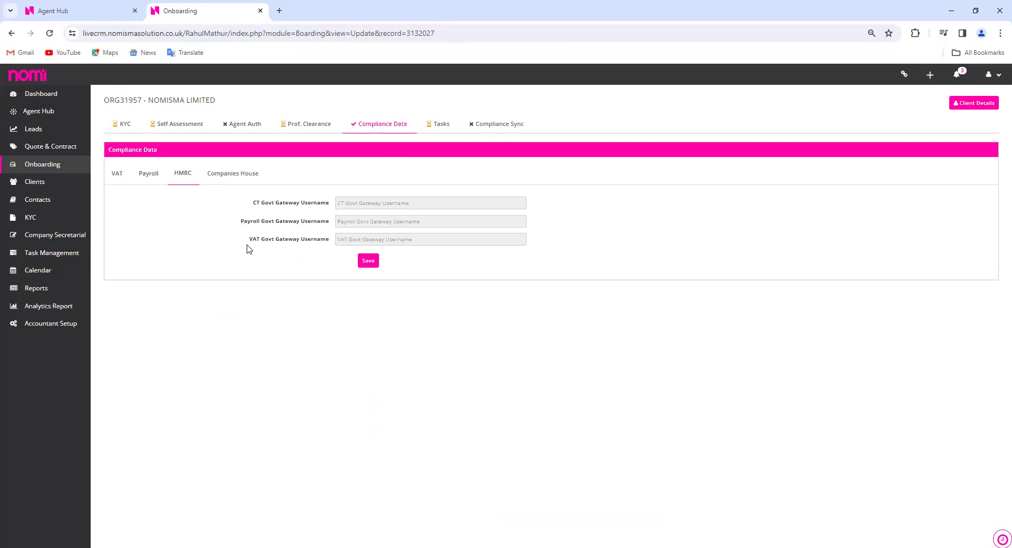
{"action": "left_click", "coordinate": [241, 174]}
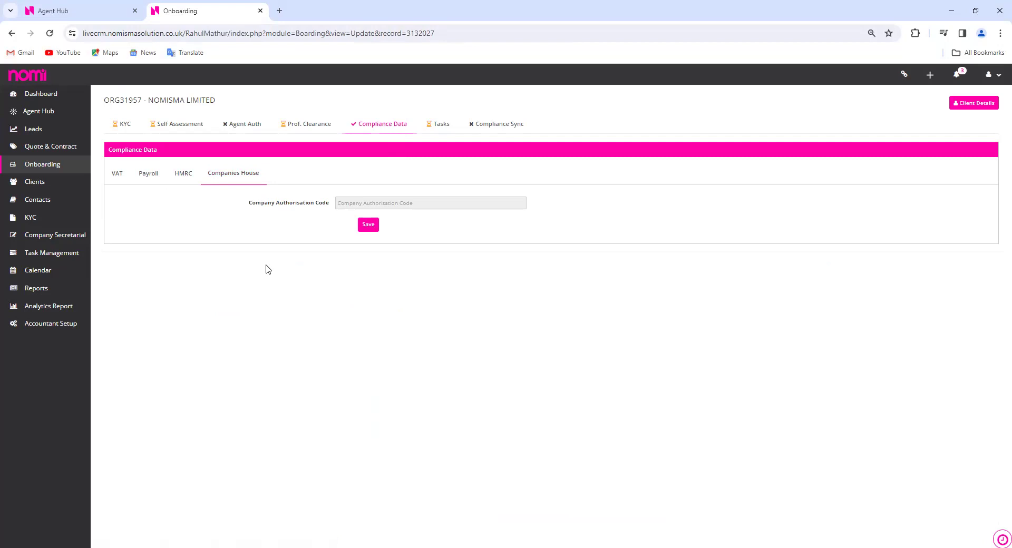
Check the onboarding task list, then bring up Compliance Sync's Create Company at Nomi parameters
{"action": "left_click", "coordinate": [445, 125]}
{"action": "left_click", "coordinate": [553, 101]}
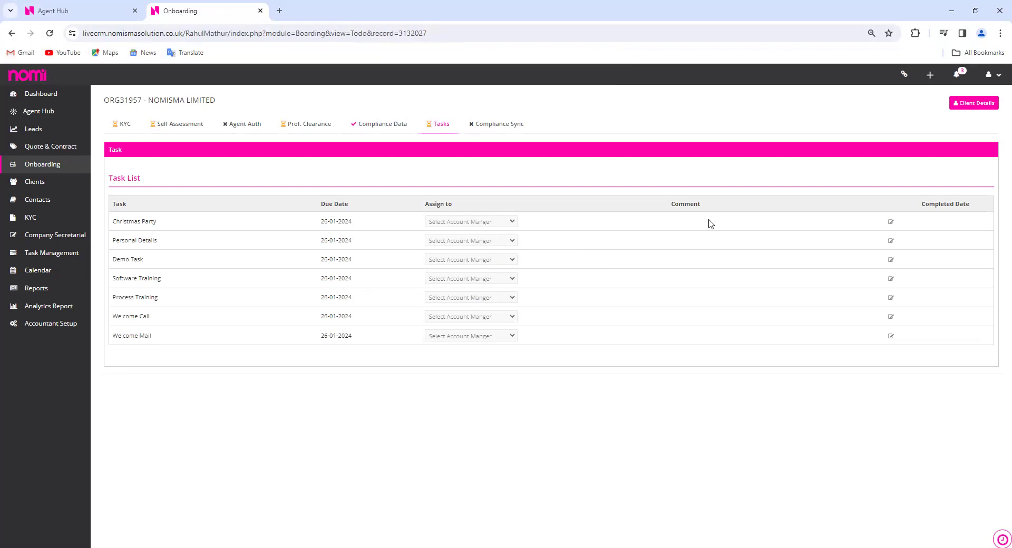
{"action": "left_click", "coordinate": [504, 129]}
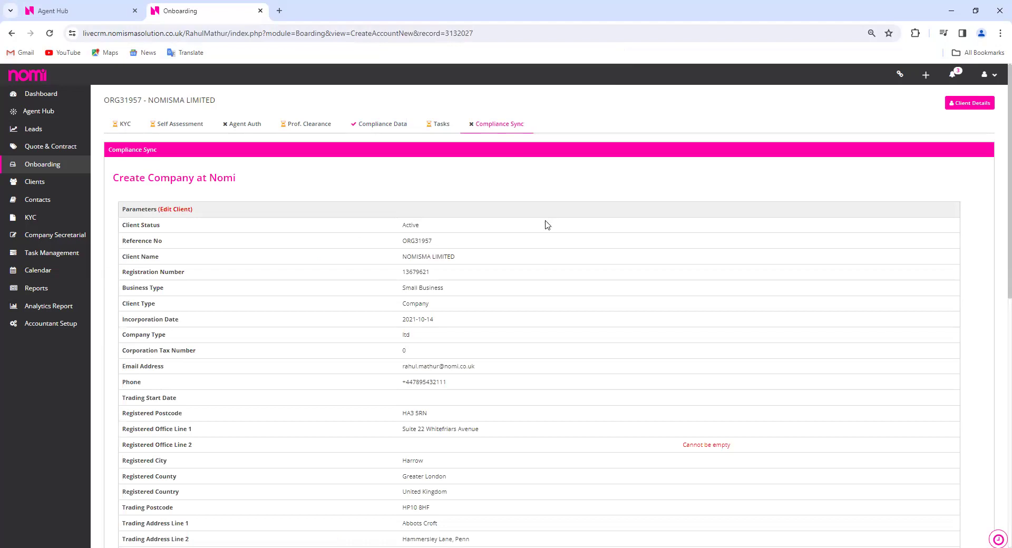
Review the Create Company parameters and open NOMISMA LIMITED's client record via Edit Client
{"action": "scroll", "coordinate": [549, 341], "scroll_direction": "down", "scroll_amount": 4}
{"action": "scroll", "coordinate": [548, 342], "scroll_direction": "down", "scroll_amount": 6}
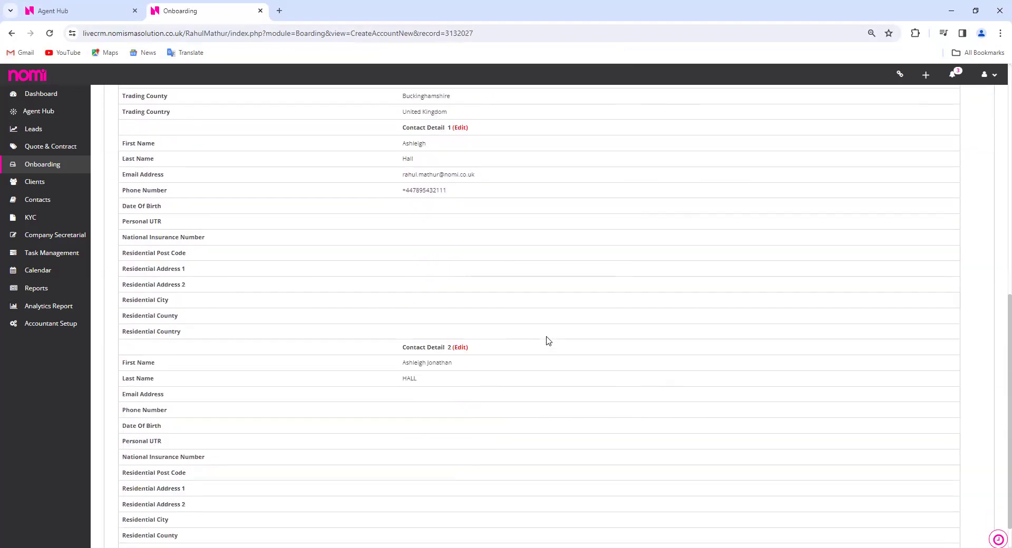
{"action": "scroll", "coordinate": [539, 374], "scroll_direction": "up", "scroll_amount": 5}
{"action": "scroll", "coordinate": [539, 373], "scroll_direction": "up", "scroll_amount": 5}
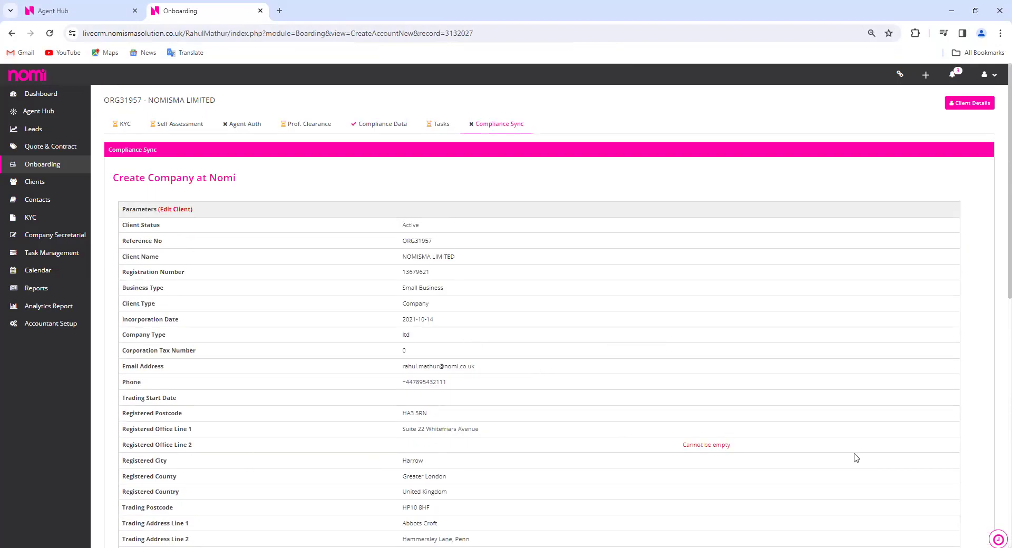
{"action": "left_click", "coordinate": [185, 211]}
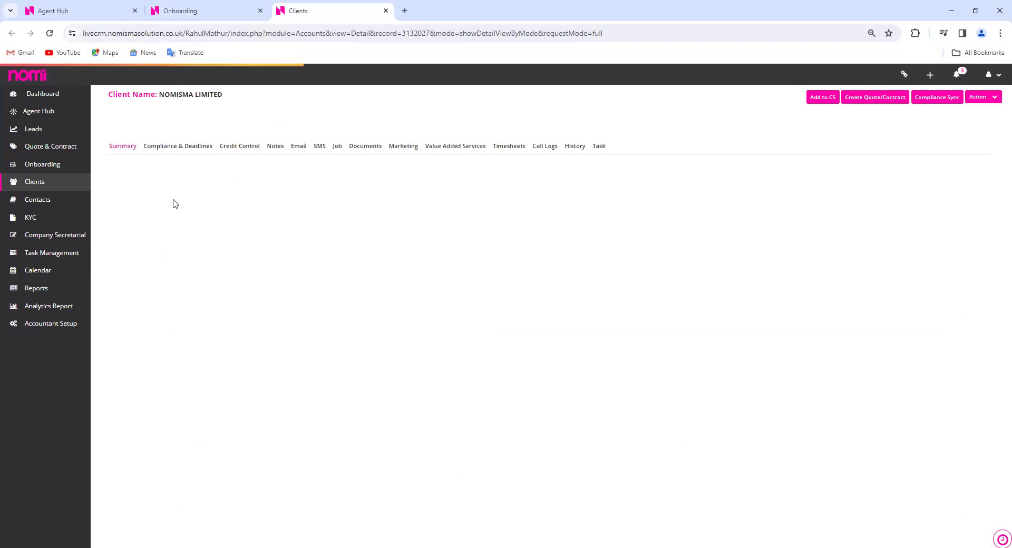
Move Whitefriars Avenue from Registered Office Line 1 to Line 2 and save the client
{"action": "left_click", "coordinate": [150, 209]}
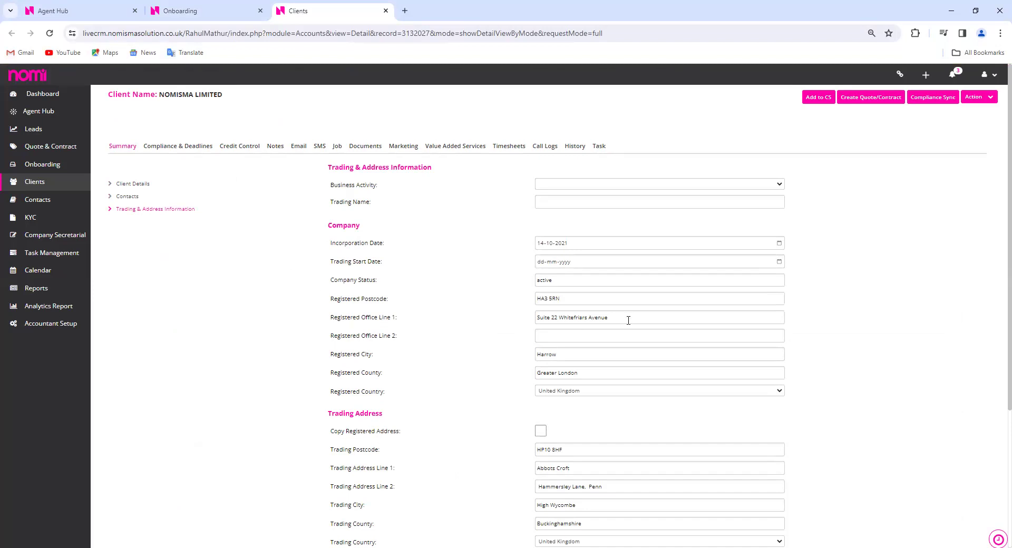
{"action": "left_click_drag", "start_coordinate": [609, 318], "coordinate": [560, 316]}
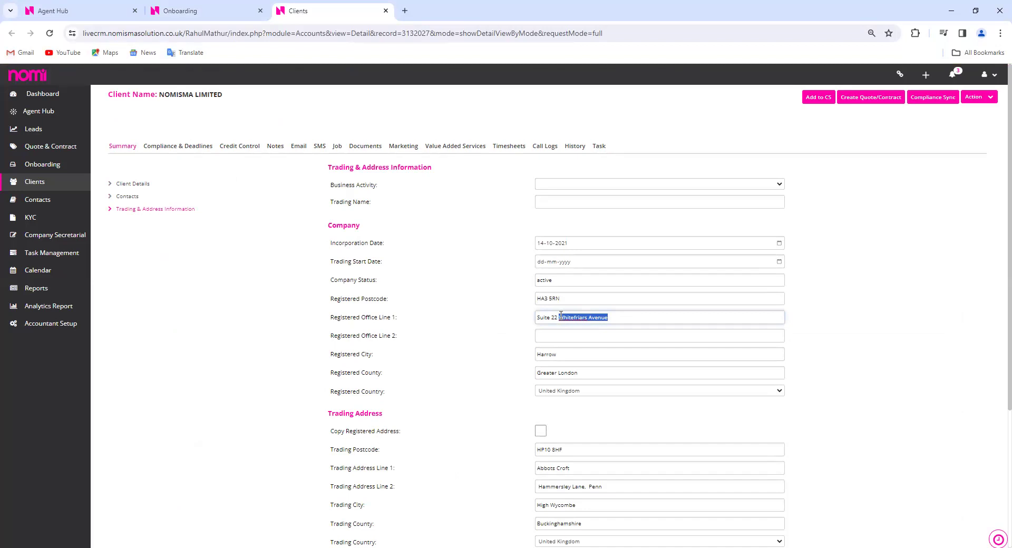
{"action": "key", "text": "ctrl+x"}
{"action": "left_click", "coordinate": [555, 334]}
{"action": "key", "text": "ctrl+v"}
{"action": "scroll", "coordinate": [467, 323], "scroll_direction": "down", "scroll_amount": 2}
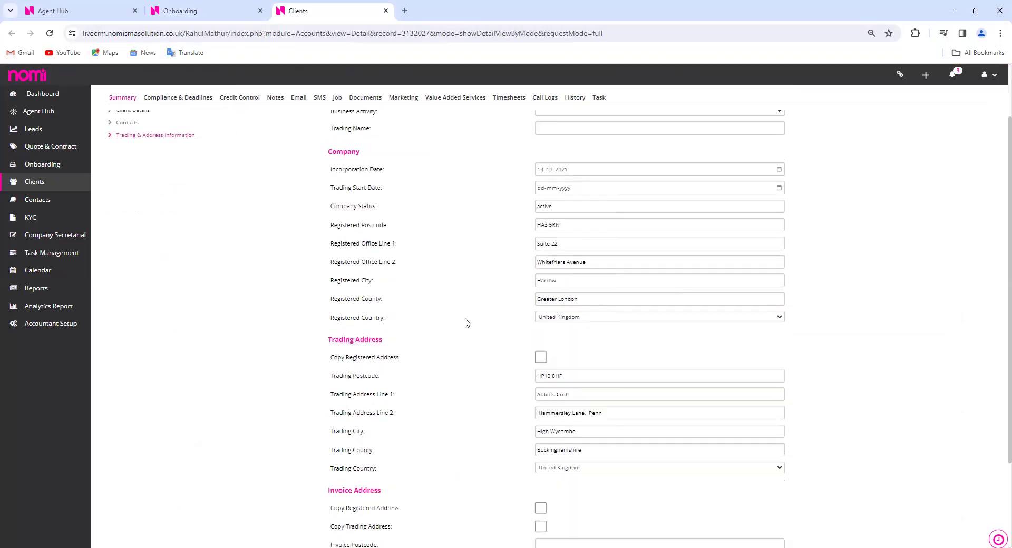
{"action": "scroll", "coordinate": [467, 323], "scroll_direction": "down", "scroll_amount": 3}
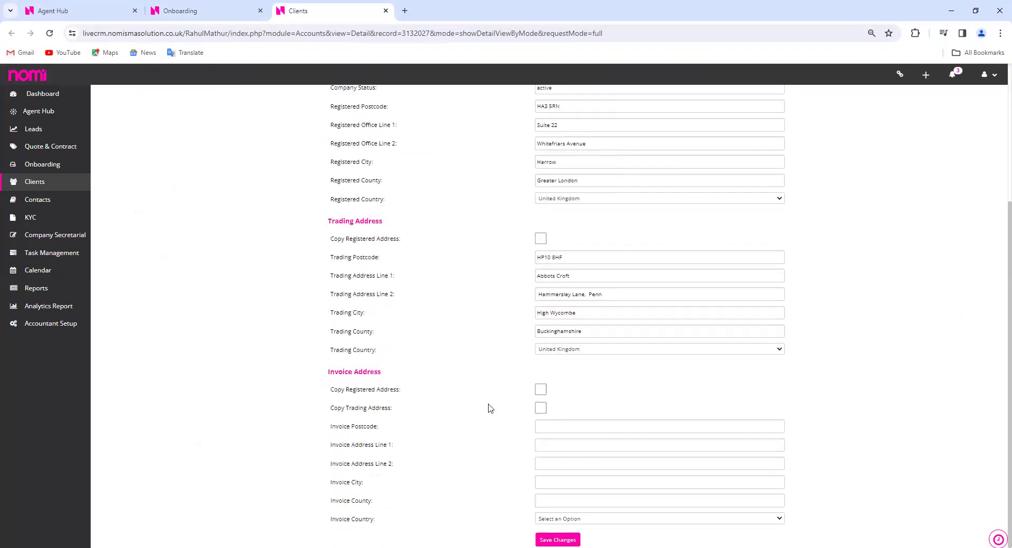
{"action": "left_click", "coordinate": [564, 537]}
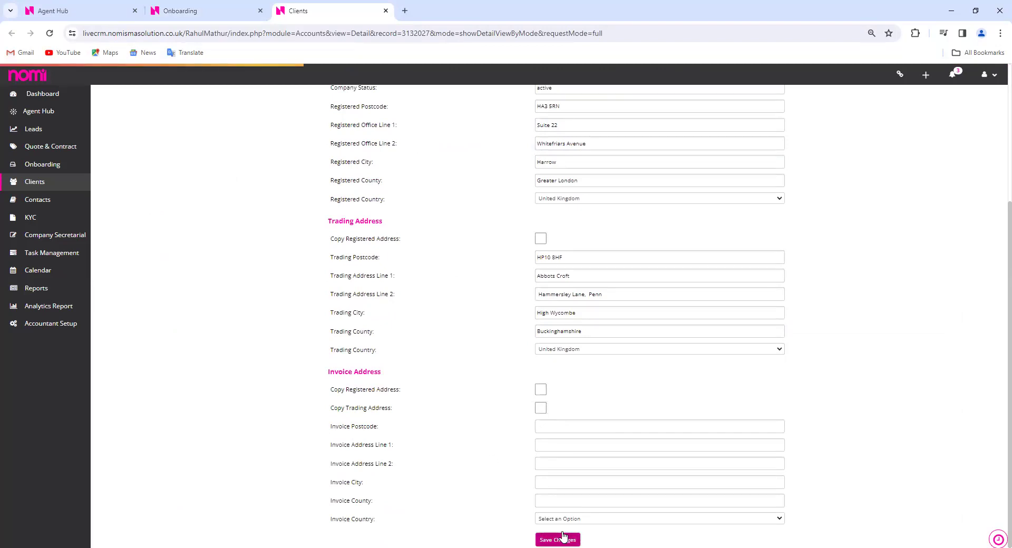
Return to the onboarding Compliance Sync page and close the client record tab
{"action": "scroll", "coordinate": [405, 340], "scroll_direction": "up", "scroll_amount": 5}
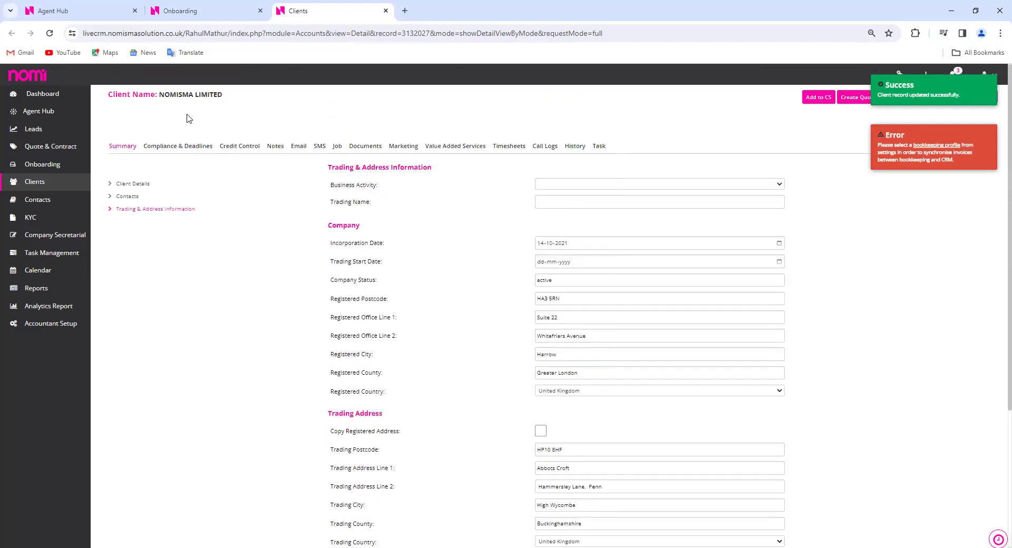
{"action": "left_click", "coordinate": [217, 12]}
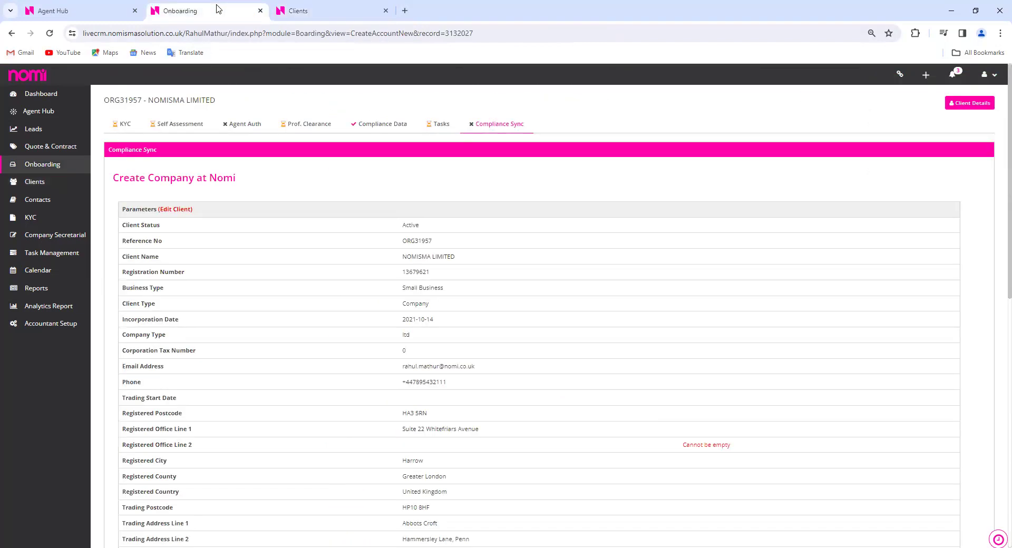
{"action": "left_click", "coordinate": [386, 11]}
Reload Compliance Sync and create NOMISMA LIMITED's compliance files, dated 11-01-2024
{"action": "left_click", "coordinate": [49, 33]}
{"action": "scroll", "coordinate": [621, 300], "scroll_direction": "down", "scroll_amount": 5}
{"action": "scroll", "coordinate": [621, 301], "scroll_direction": "down", "scroll_amount": 5}
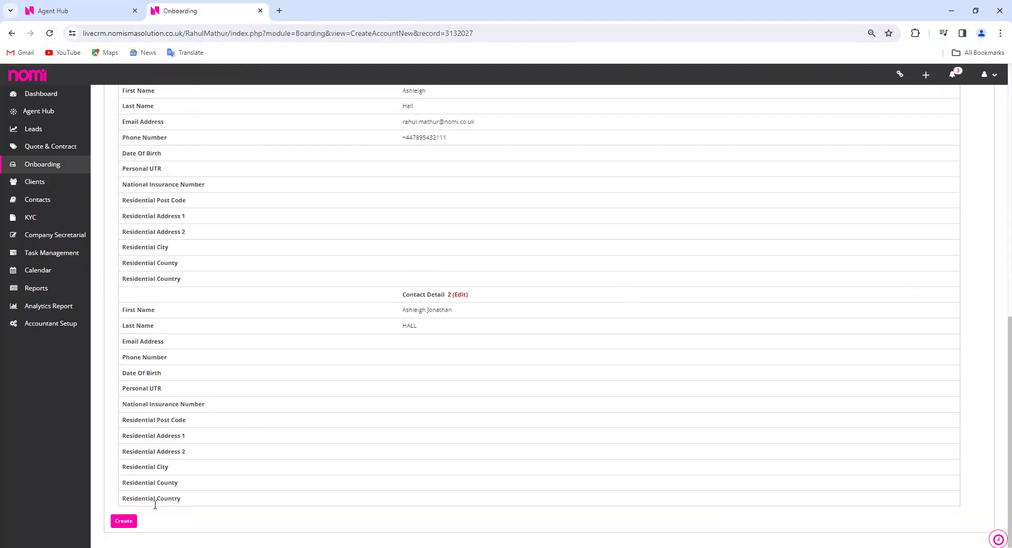
{"action": "left_click", "coordinate": [132, 524]}
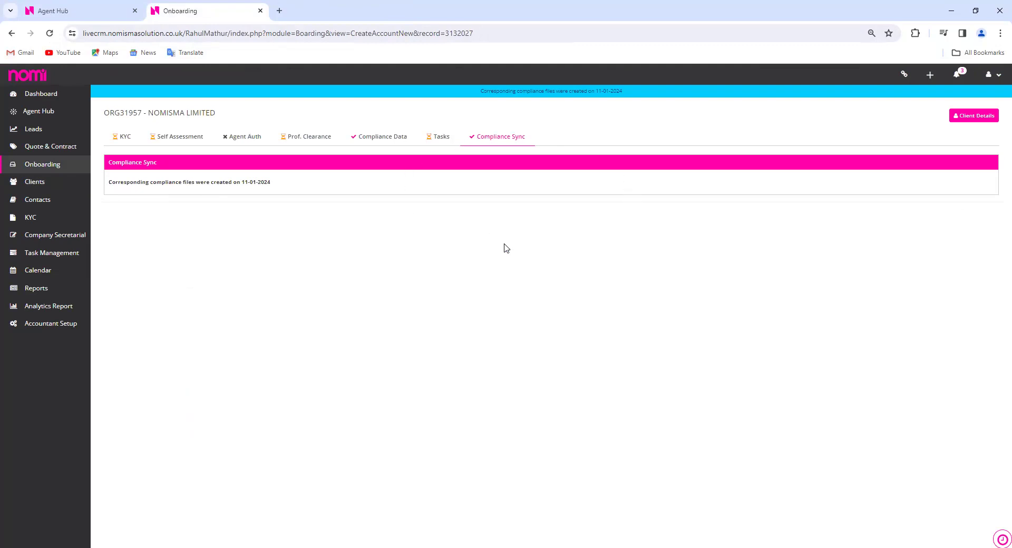
Open NOMISMA LIMITED's record and set Bookkeeping Services to Active, saving the change
{"action": "left_click", "coordinate": [68, 218]}
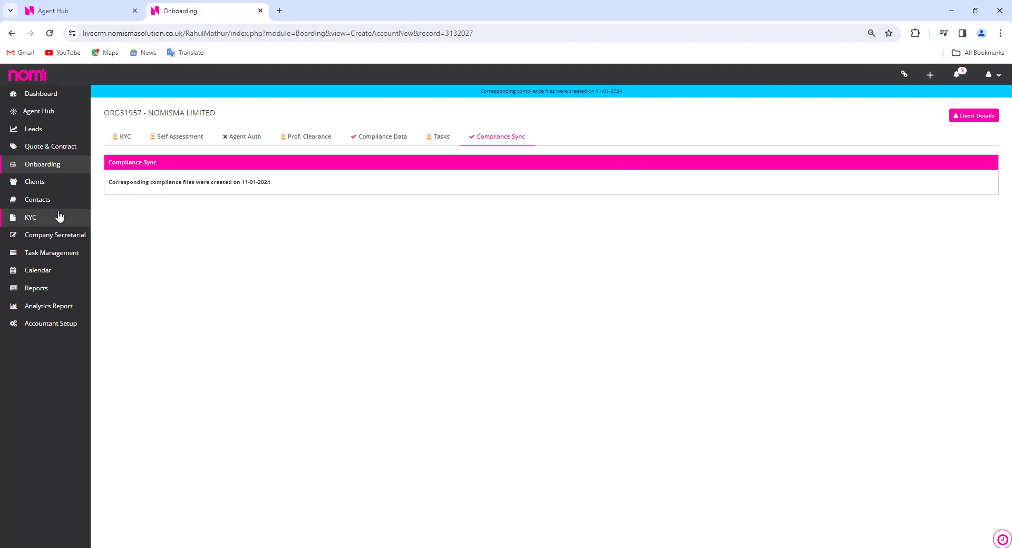
{"action": "left_click", "coordinate": [35, 183]}
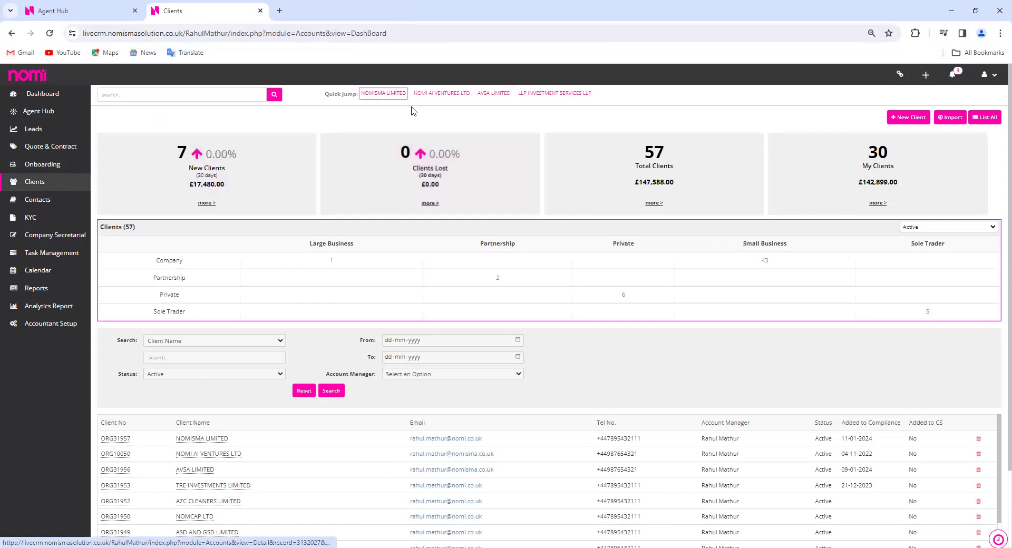
{"action": "left_click", "coordinate": [212, 442]}
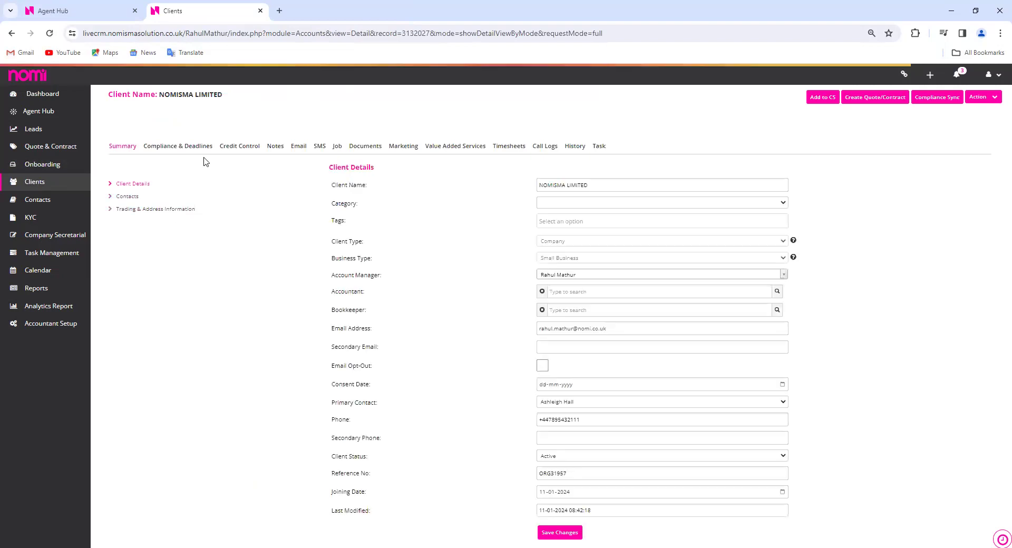
{"action": "left_click", "coordinate": [182, 150]}
{"action": "left_click", "coordinate": [132, 196]}
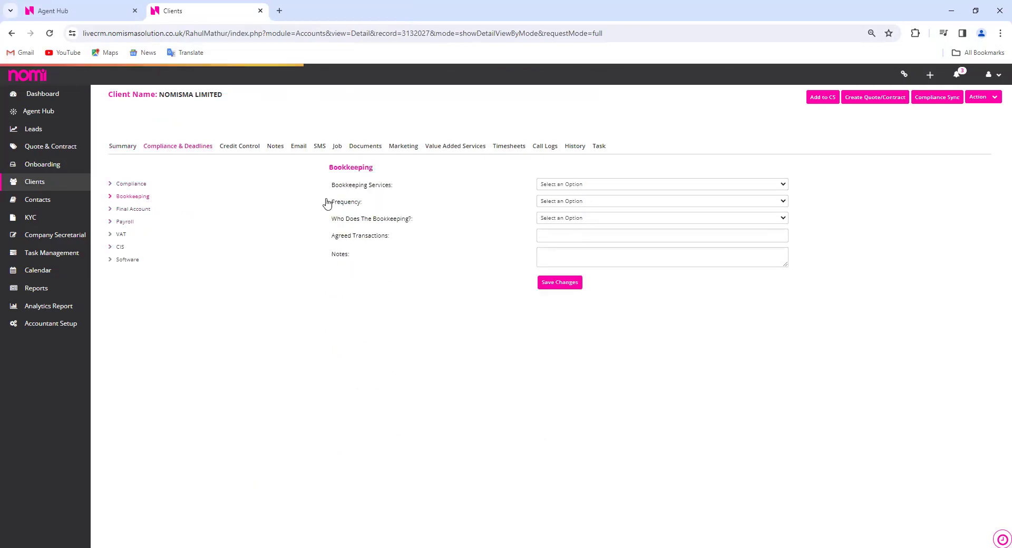
{"action": "left_click", "coordinate": [611, 186]}
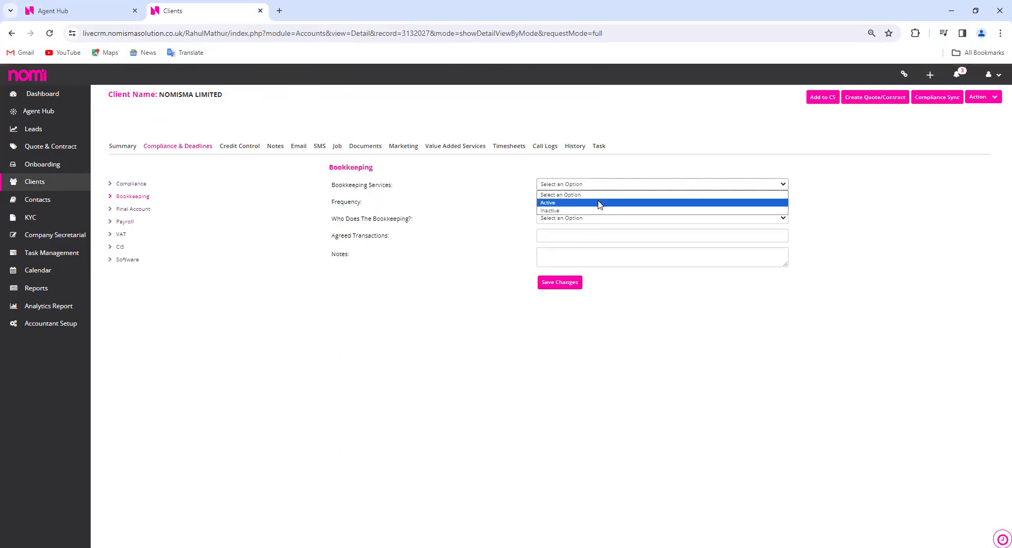
{"action": "left_click", "coordinate": [600, 203]}
{"action": "left_click", "coordinate": [572, 289]}
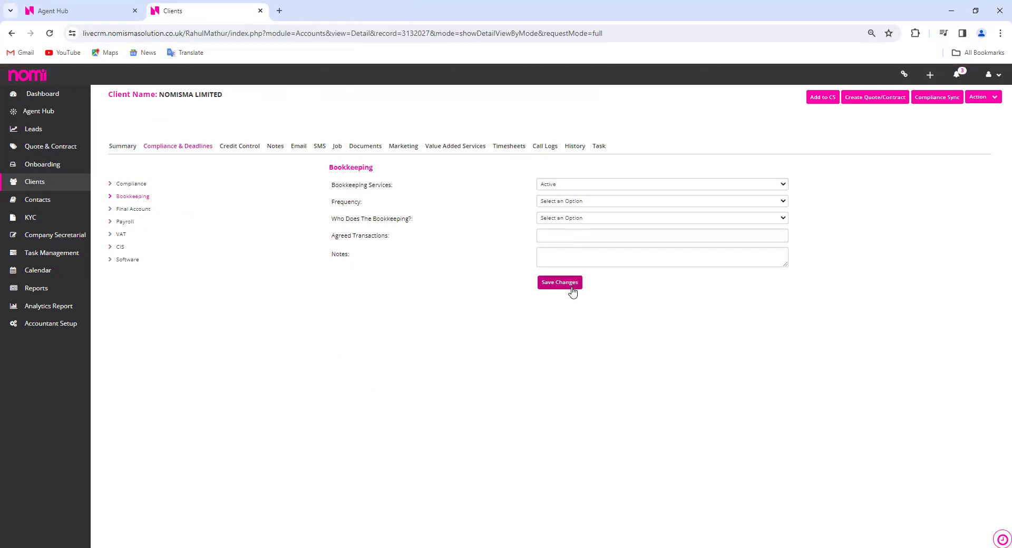
Set Final Account Services to Active under Compliance & Deadlines
{"action": "left_click", "coordinate": [146, 212]}
{"action": "left_click", "coordinate": [609, 188]}
{"action": "left_click", "coordinate": [594, 205]}
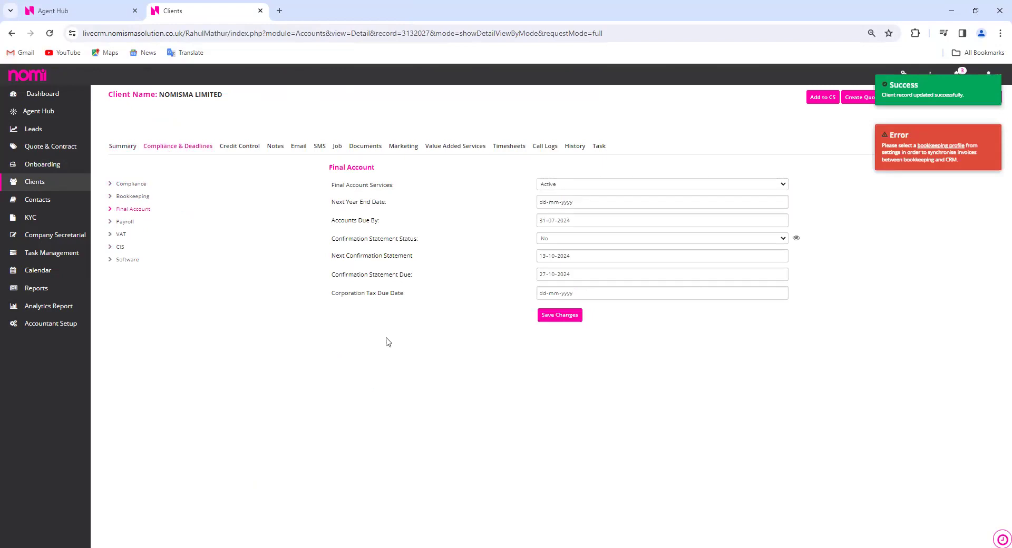
{"action": "left_click", "coordinate": [126, 223]}
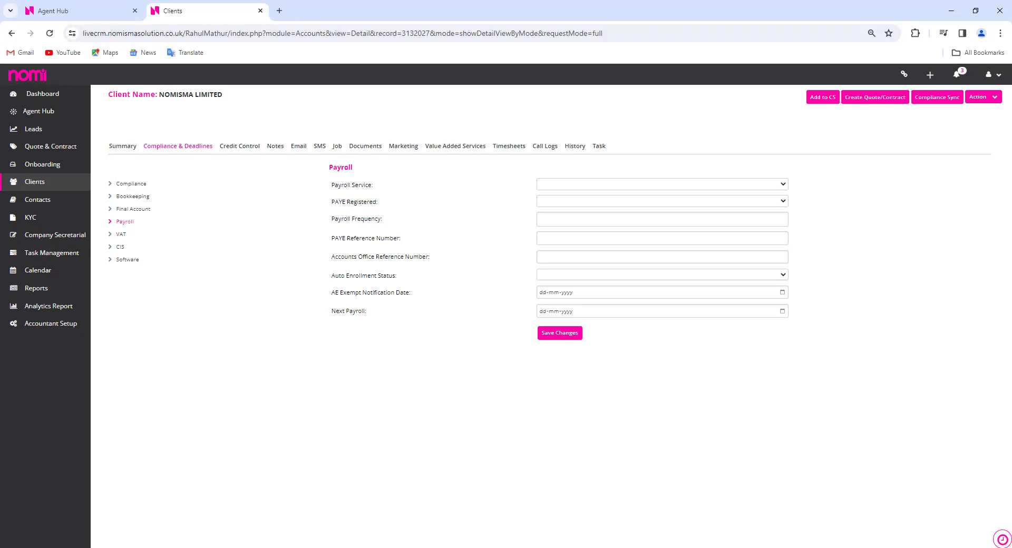
Search Agent Hub clients for 'Nomisma' and open NOMISMA LIMITED's Bookkeeping in a new tab
{"action": "left_click", "coordinate": [77, 13]}
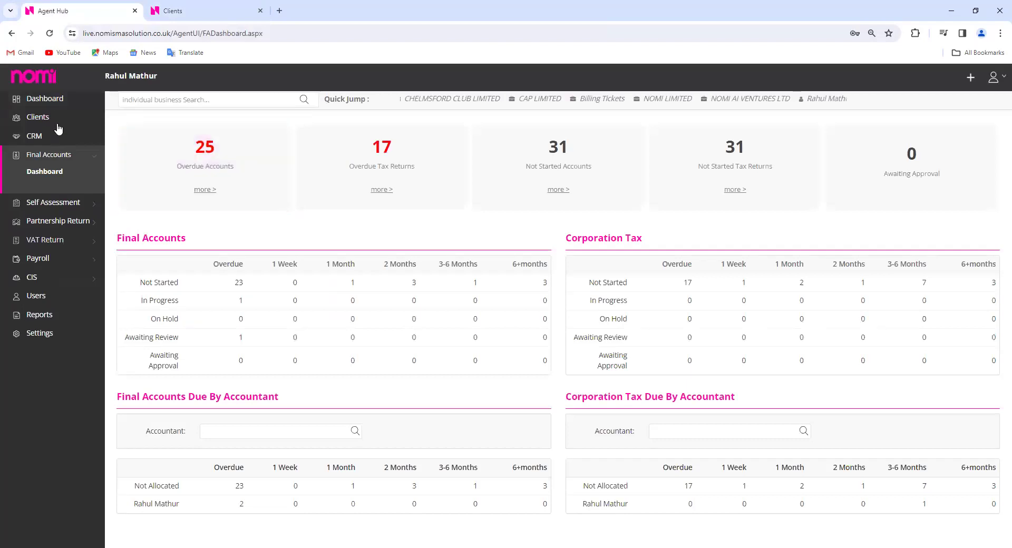
{"action": "left_click", "coordinate": [49, 122]}
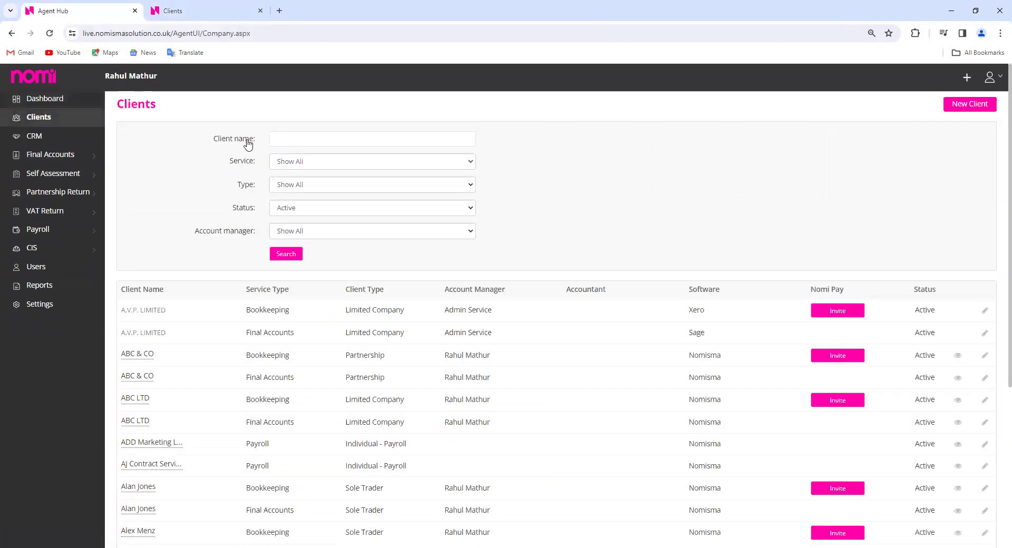
{"action": "left_click", "coordinate": [321, 135]}
{"action": "type", "text": "Nomisma"}
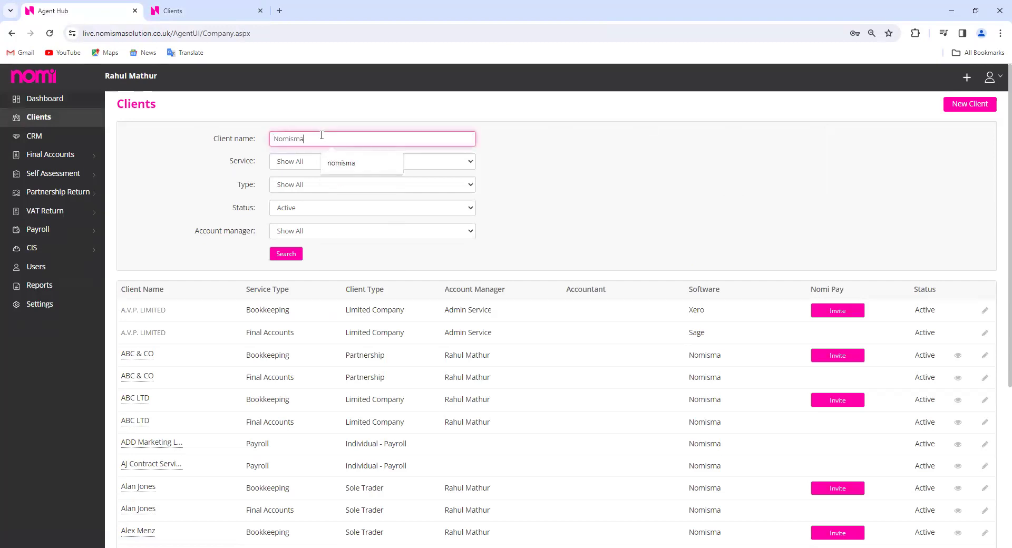
{"action": "key", "text": "Return"}
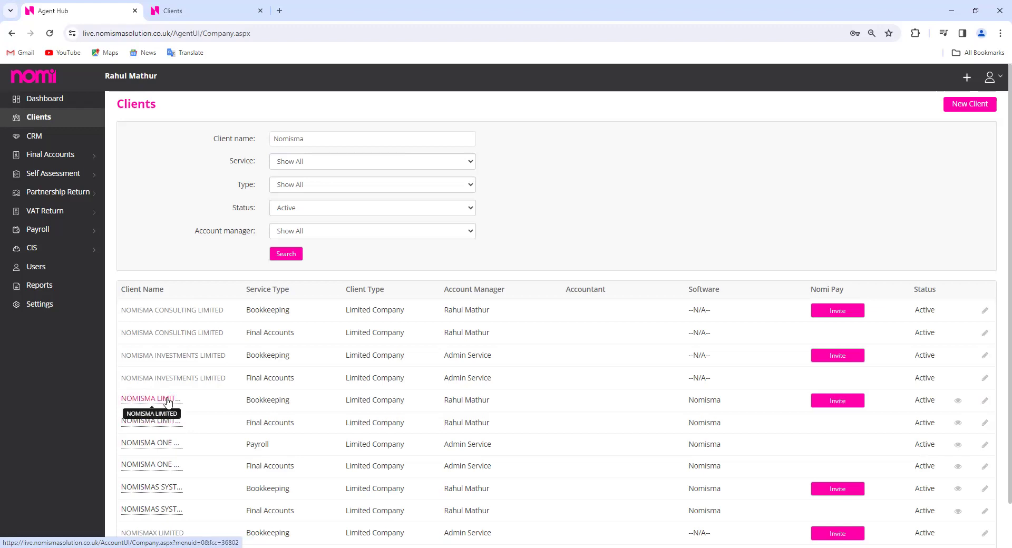
{"action": "left_click", "coordinate": [167, 400]}
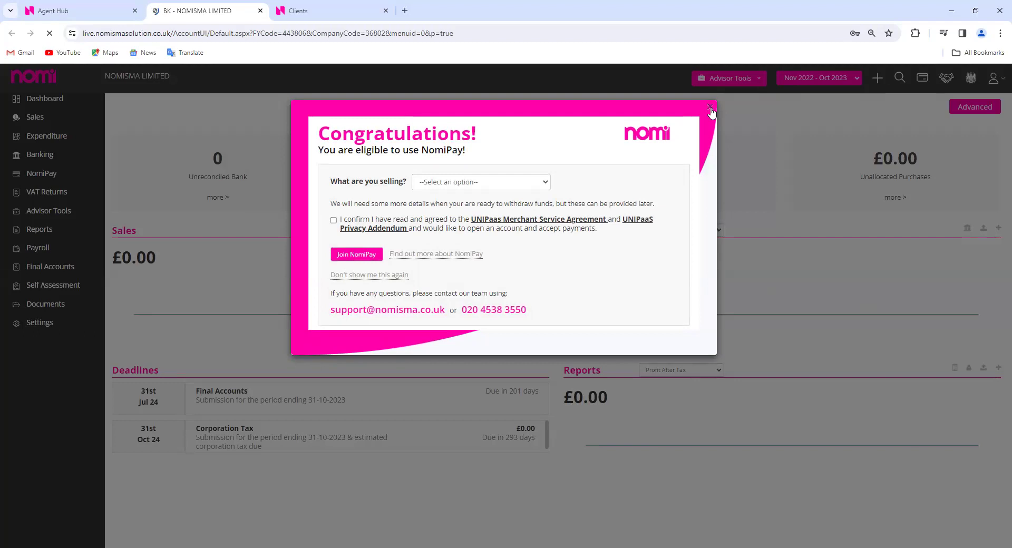
Dismiss the NomiPay Congratulations popup on the £0.00 dashboard and return to Agent Hub
{"action": "left_click", "coordinate": [709, 108]}
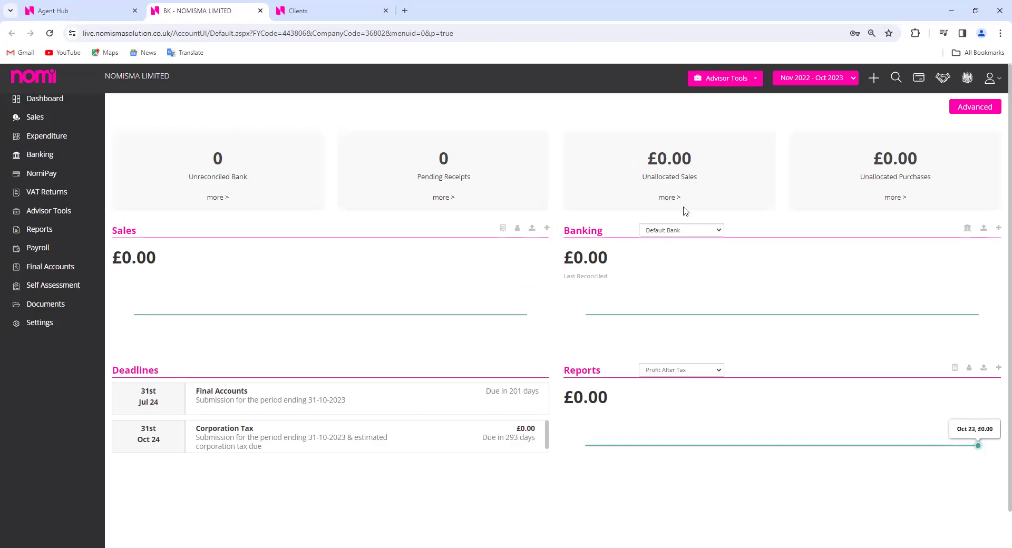
{"action": "left_click", "coordinate": [75, 15]}
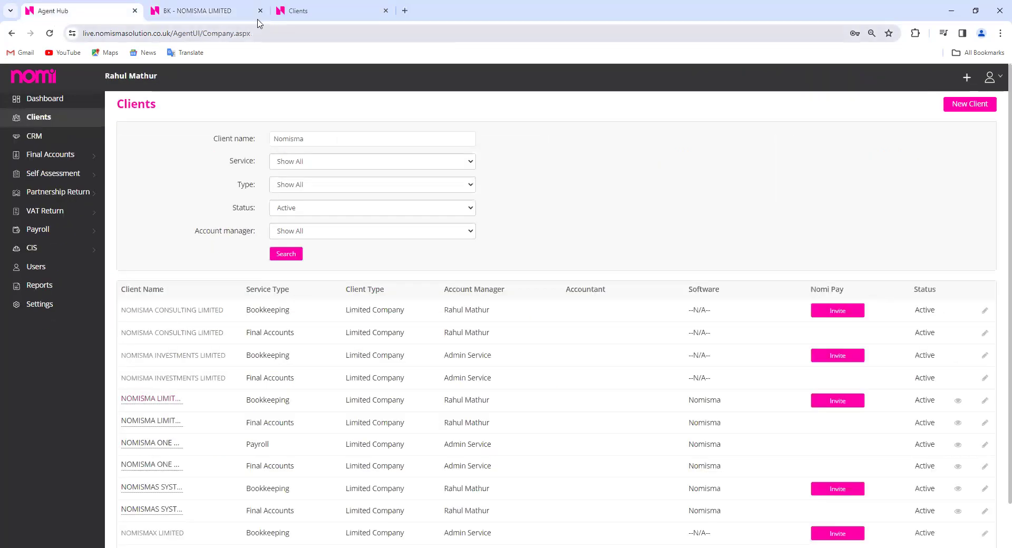
Close NOMISMA LIMITED's bookkeeping, search clients for 'nomi', and open NOMI LIMITED's Bookkeeping
{"action": "left_click", "coordinate": [261, 11]}
{"action": "left_click", "coordinate": [50, 33]}
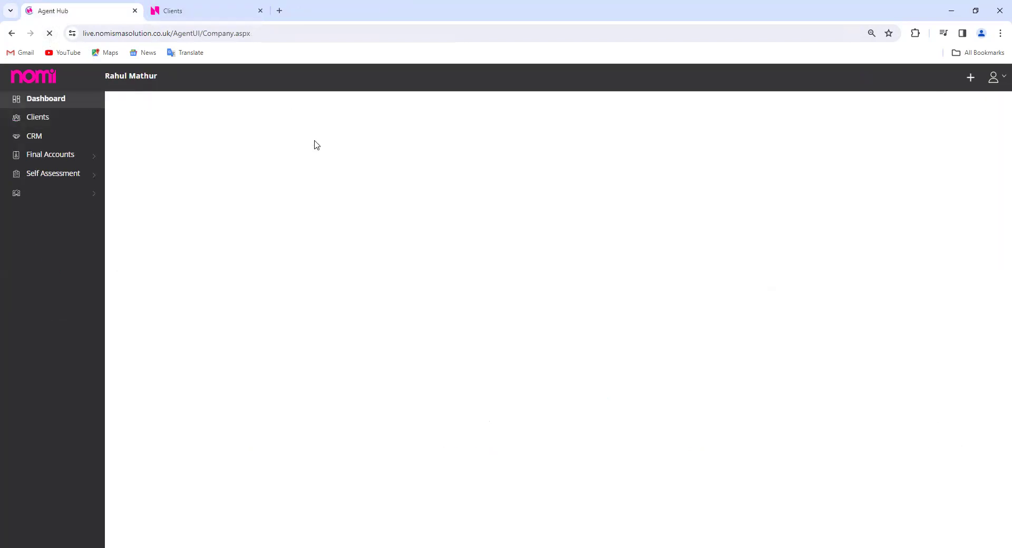
{"action": "left_click", "coordinate": [319, 139]}
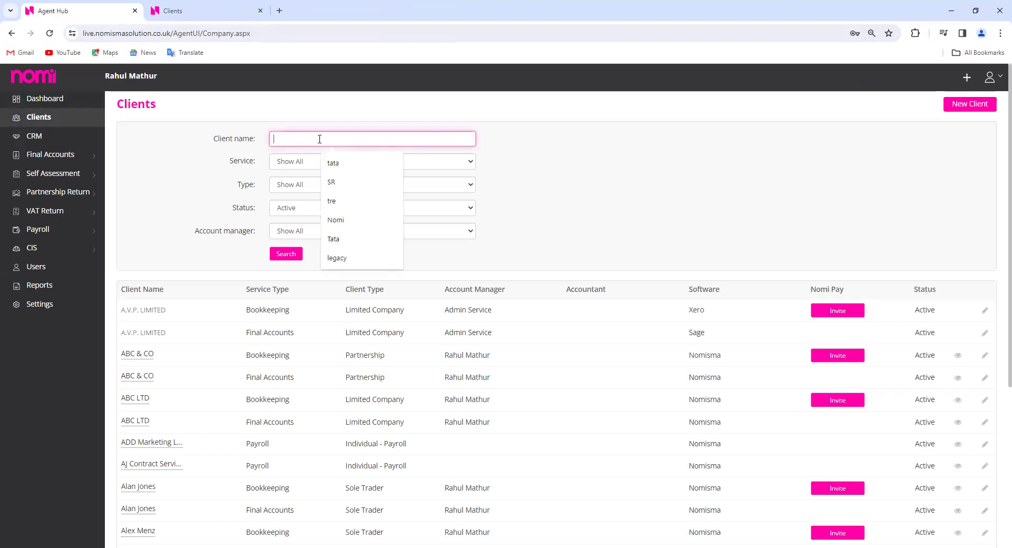
{"action": "type", "text": "nomi"}
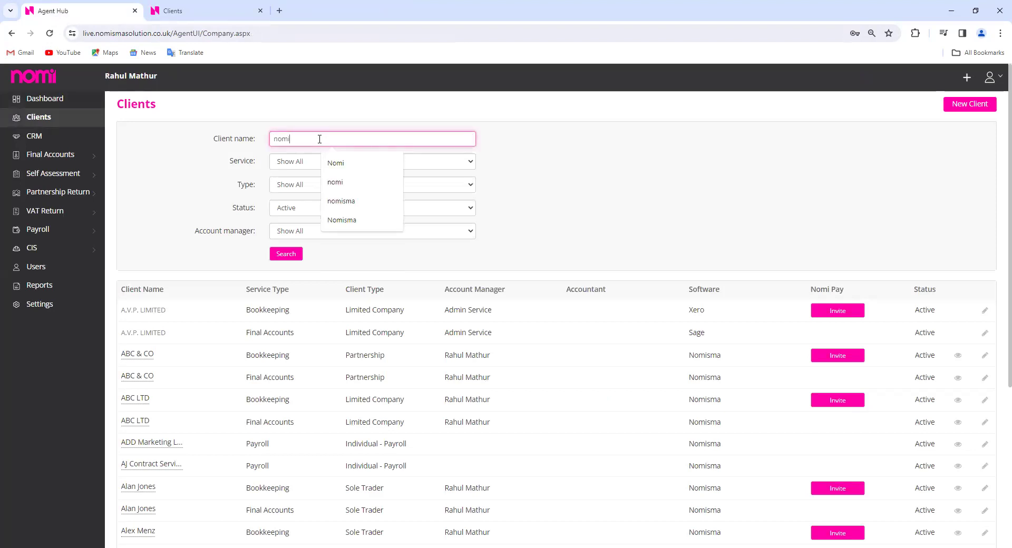
{"action": "key", "text": "Return"}
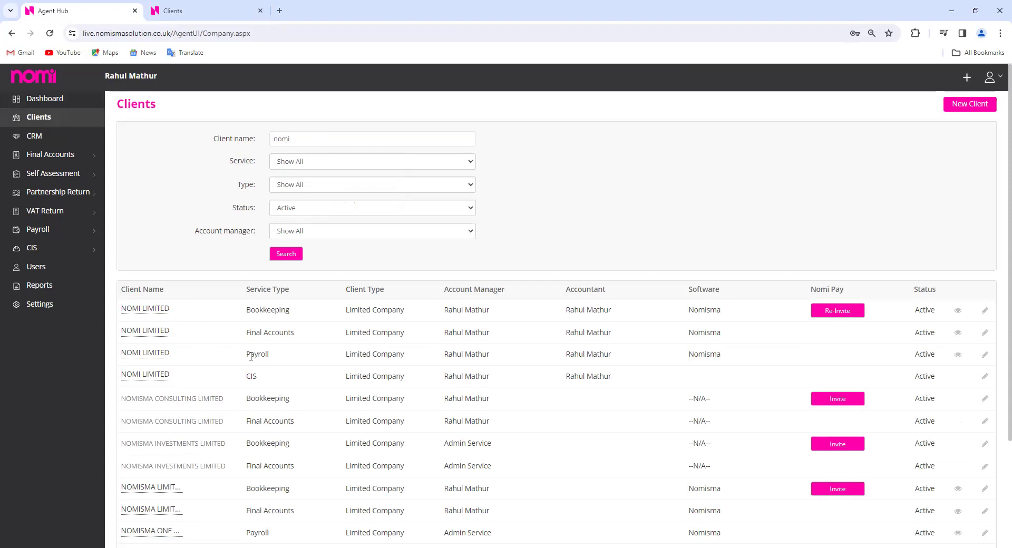
{"action": "left_click", "coordinate": [157, 313]}
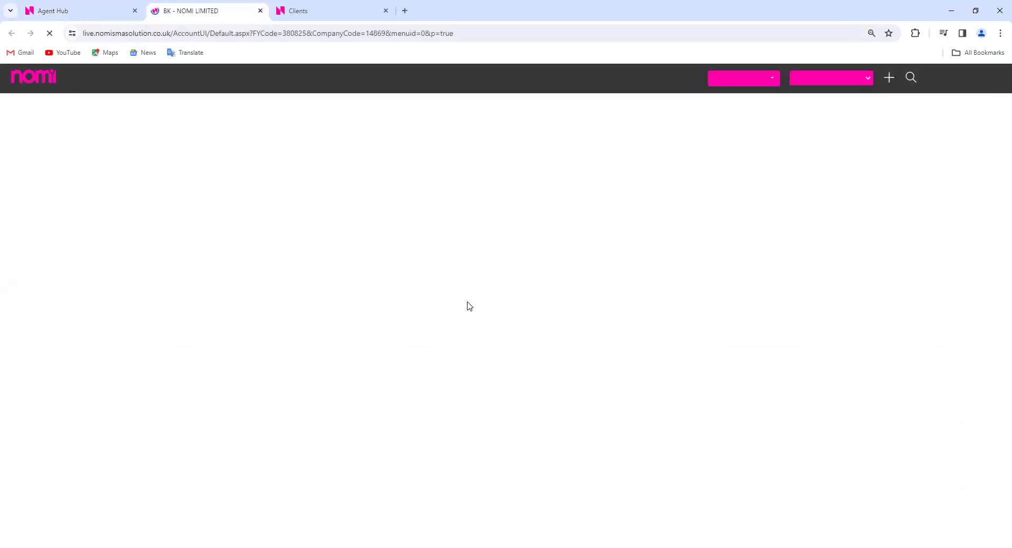
Close the Clients tab and open NOMI LIMITED's Final Accounts dashboard from the bookkeeping sidebar
{"action": "left_click", "coordinate": [386, 11]}
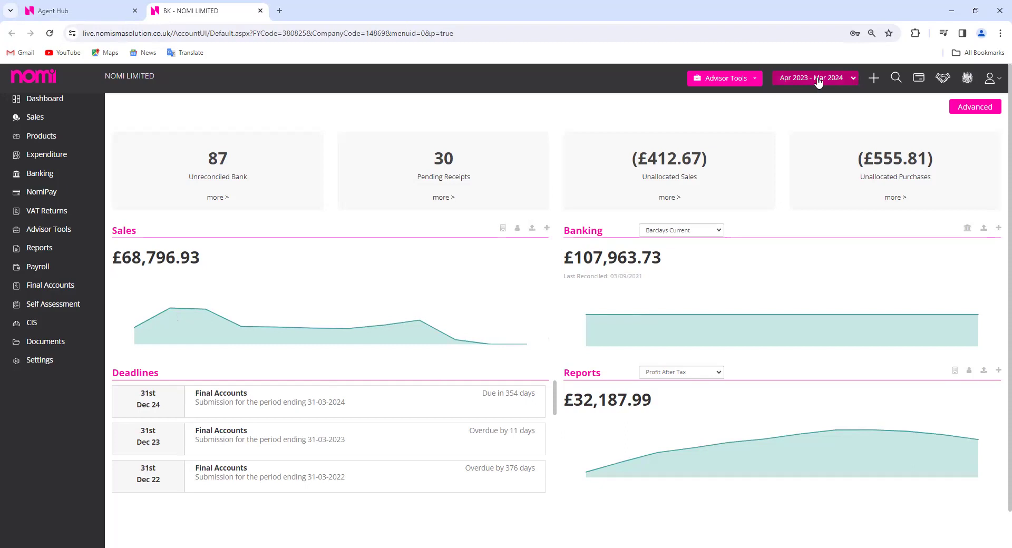
{"action": "left_click", "coordinate": [50, 294]}
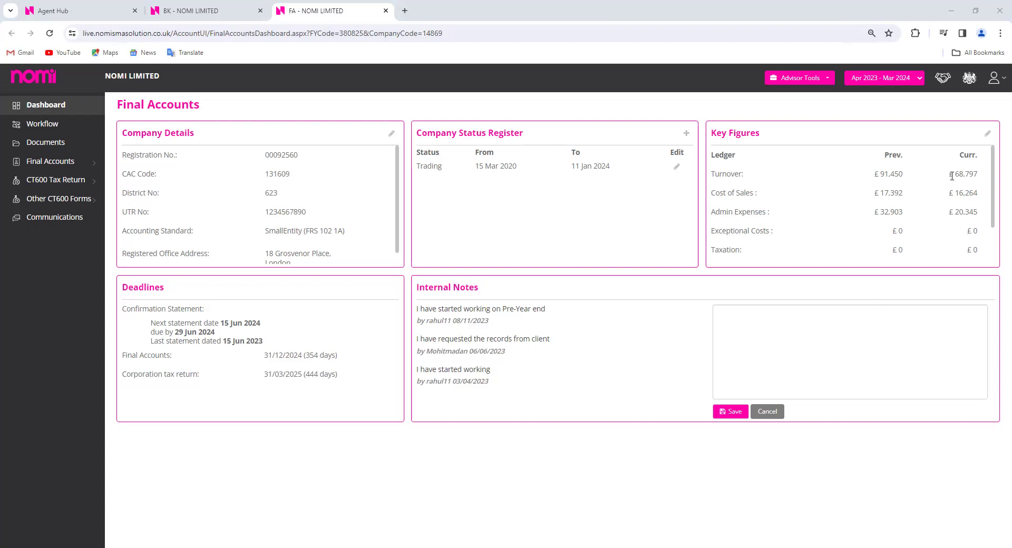
Check the £68,797 turnover, expand Final Accounts, and open Filleted Accounts in a new tab
{"action": "left_click_drag", "start_coordinate": [952, 176], "coordinate": [979, 175]}
{"action": "left_click", "coordinate": [410, 509]}
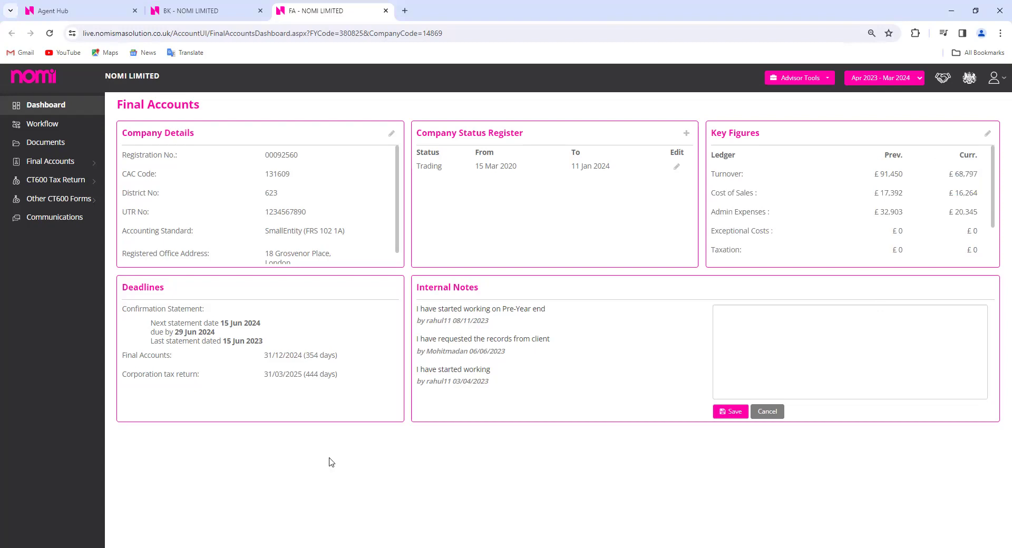
{"action": "left_click", "coordinate": [58, 167]}
{"action": "right_click", "coordinate": [46, 179]}
{"action": "left_click", "coordinate": [58, 196]}
Open the FRS 102 1A Full Accounts preview in a new tab at the Income Statement
{"action": "right_click", "coordinate": [58, 196]}
{"action": "left_click", "coordinate": [65, 202]}
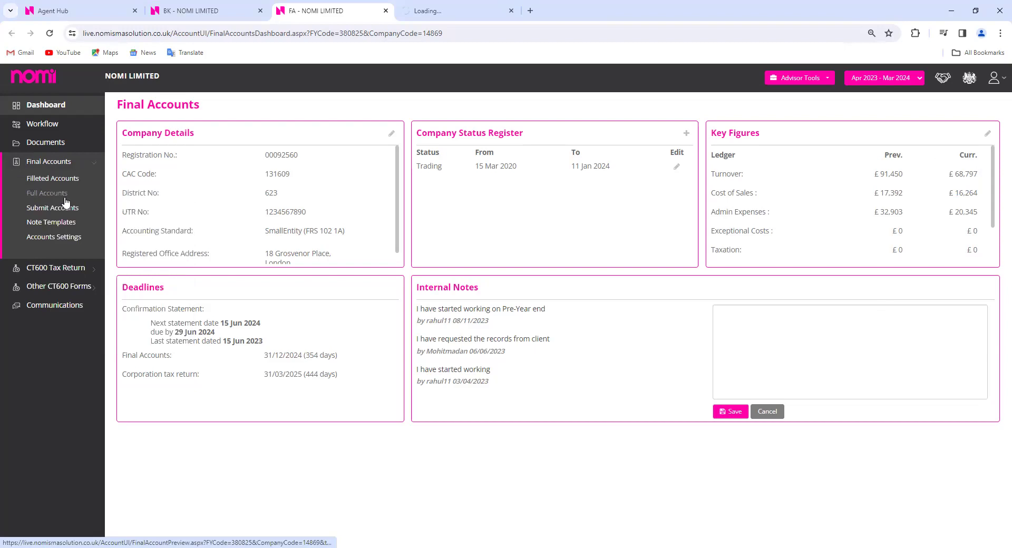
{"action": "right_click", "coordinate": [65, 195]}
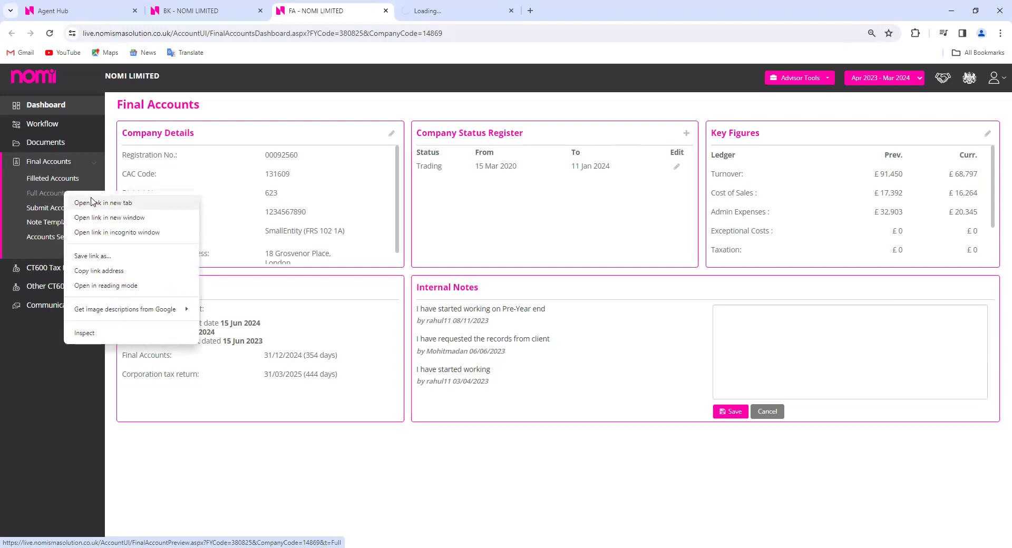
{"action": "left_click", "coordinate": [92, 203]}
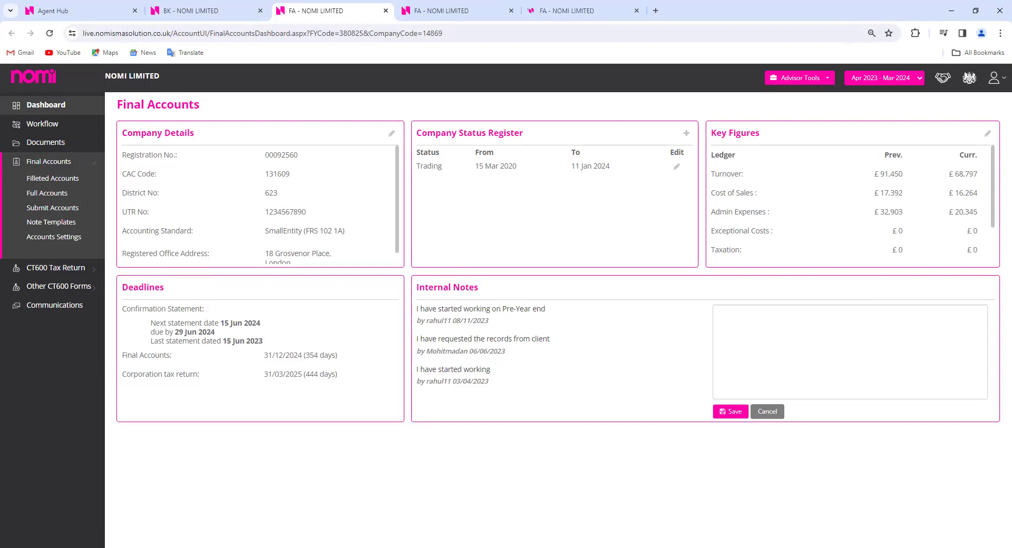
{"action": "key", "text": "ctrl+Tab"}
{"action": "key", "text": "ctrl+Tab"}
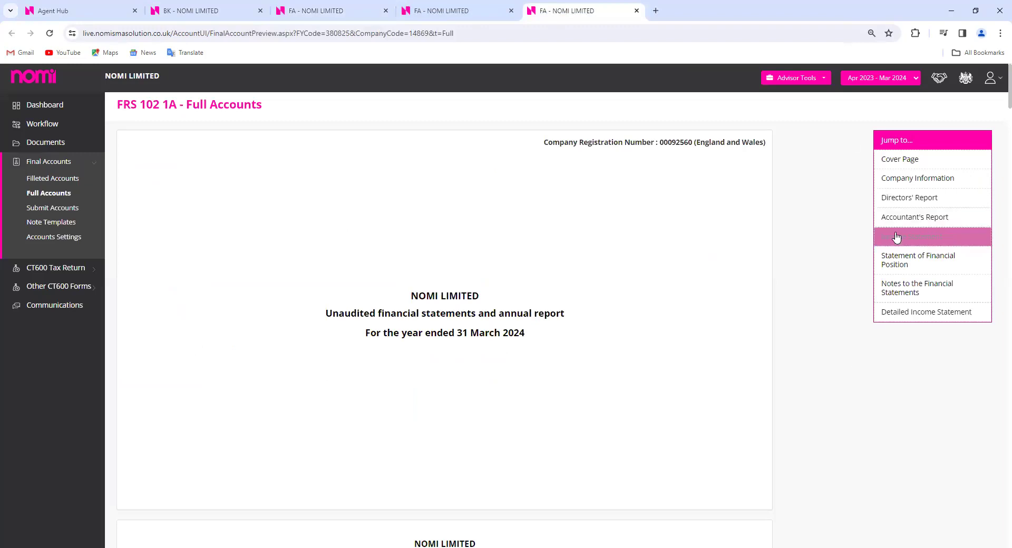
{"action": "left_click", "coordinate": [896, 237]}
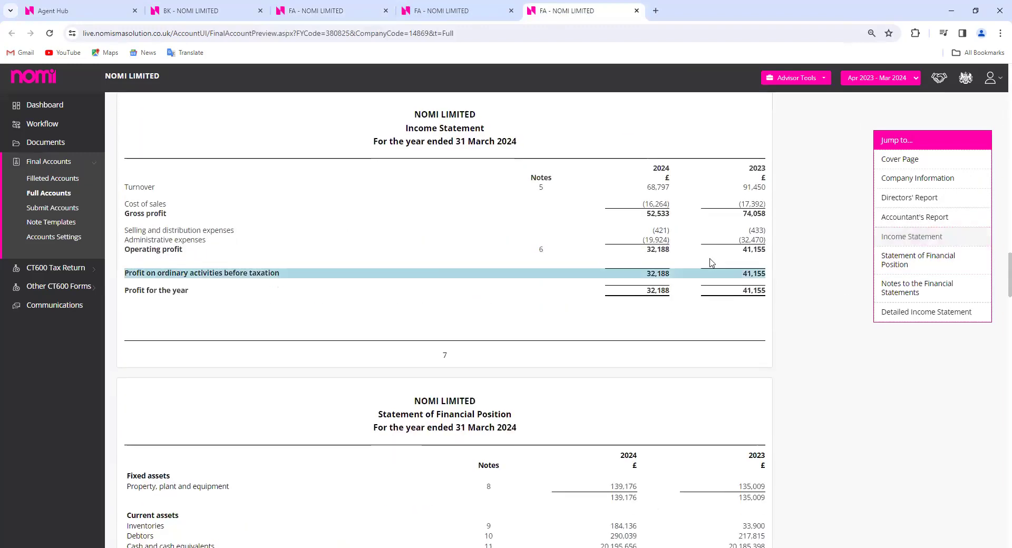
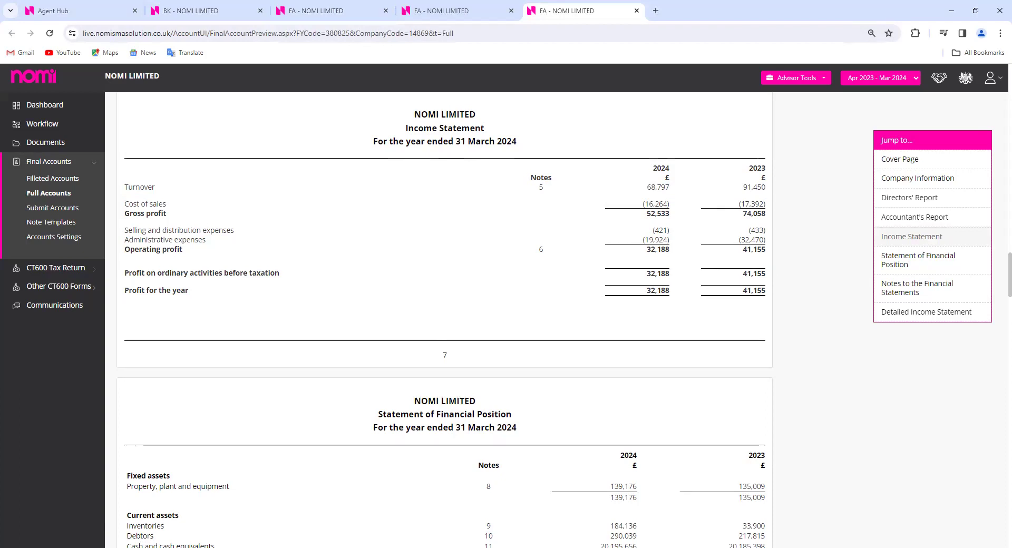
Switch to the BK - NOMI LIMITED dashboard showing £32,187.99 profit after tax
{"action": "left_click", "coordinate": [231, 11]}
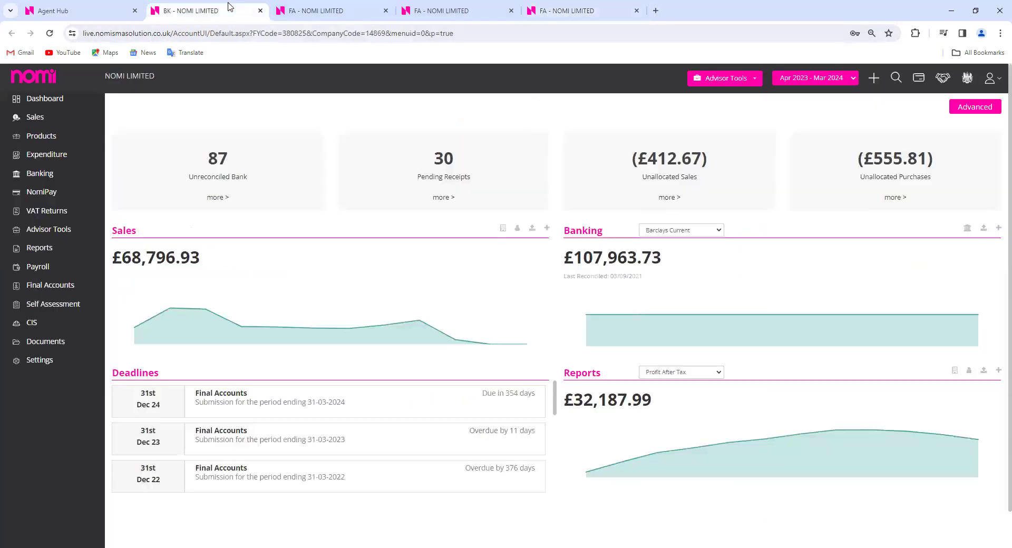
Start a new subcontractor bill for the supplier, with the first line set to 5103 Labour - Cost of Sale
{"action": "left_click", "coordinate": [39, 162]}
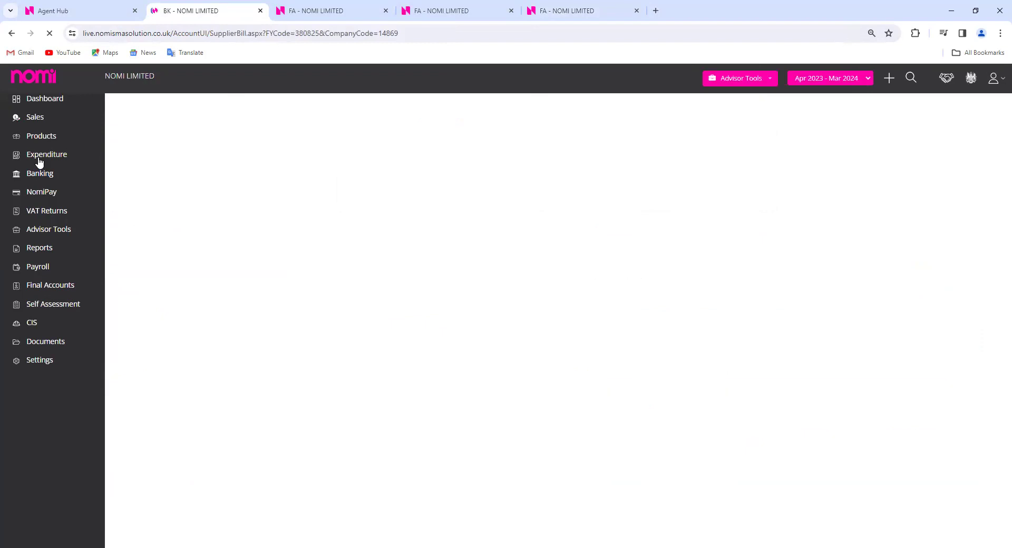
{"action": "left_click", "coordinate": [975, 105]}
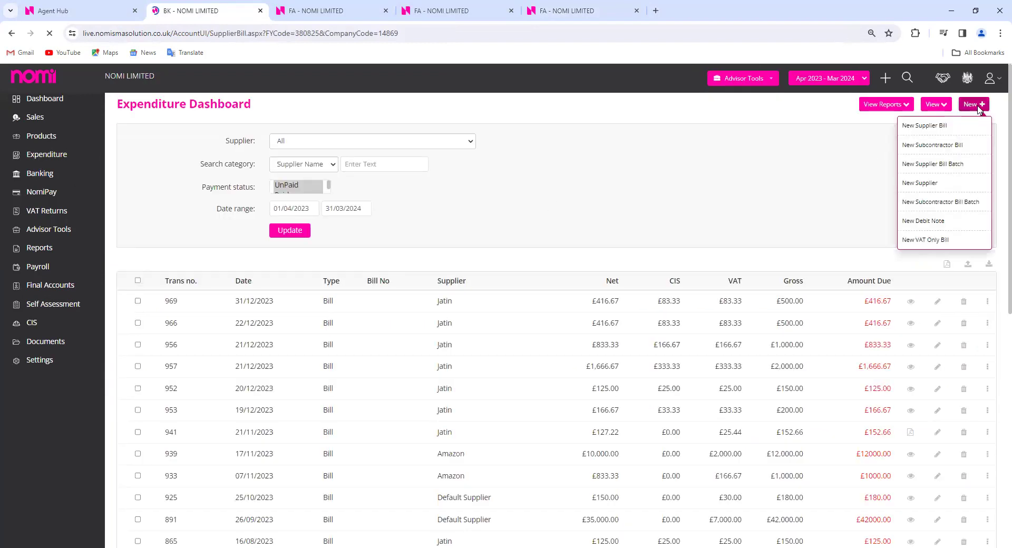
{"action": "left_click", "coordinate": [947, 153]}
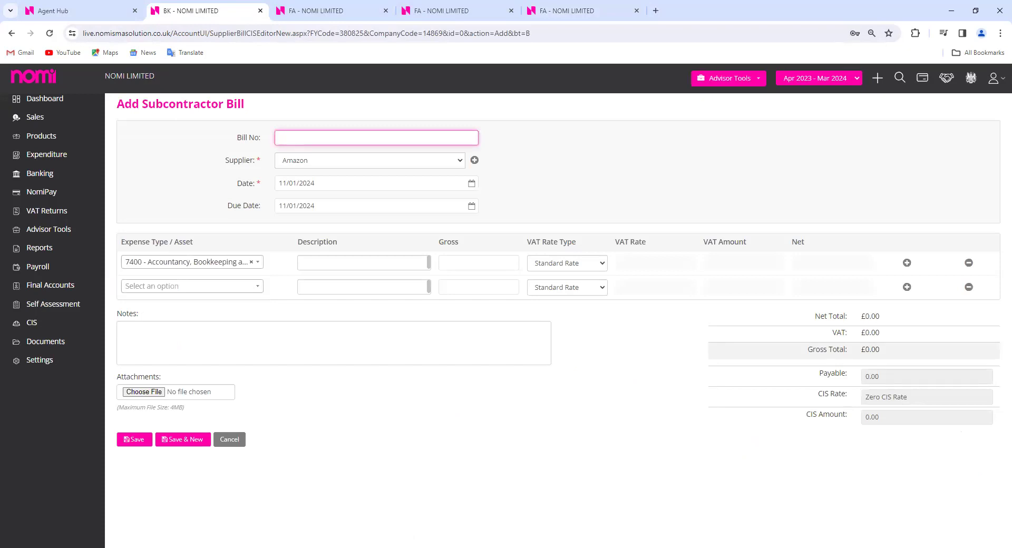
{"action": "left_click", "coordinate": [410, 160]}
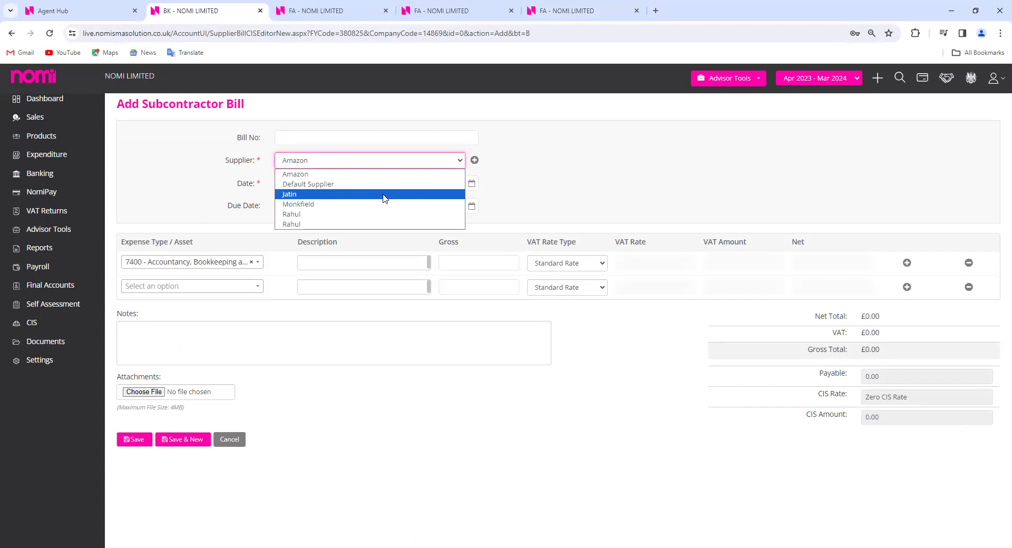
{"action": "left_click", "coordinate": [384, 195]}
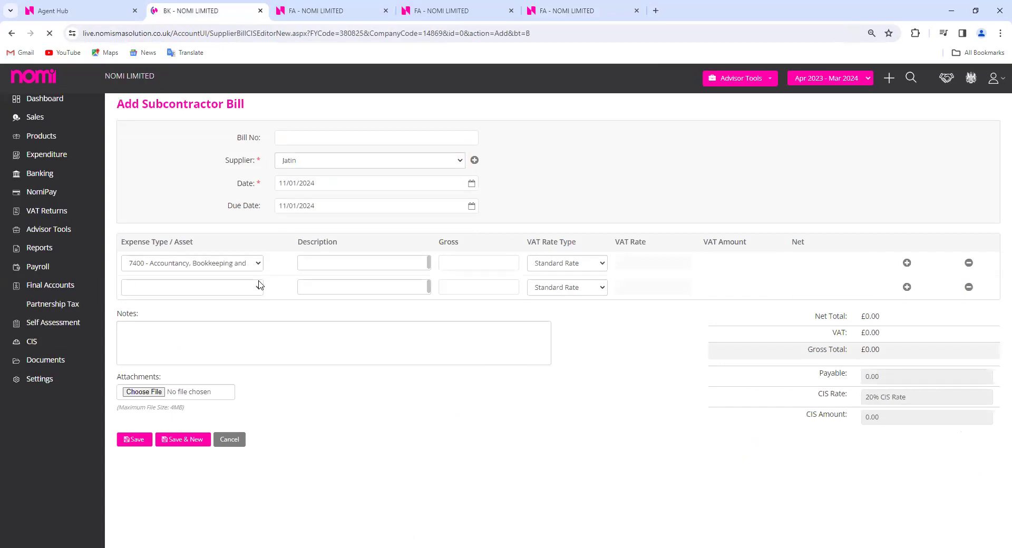
{"action": "left_click", "coordinate": [251, 264]}
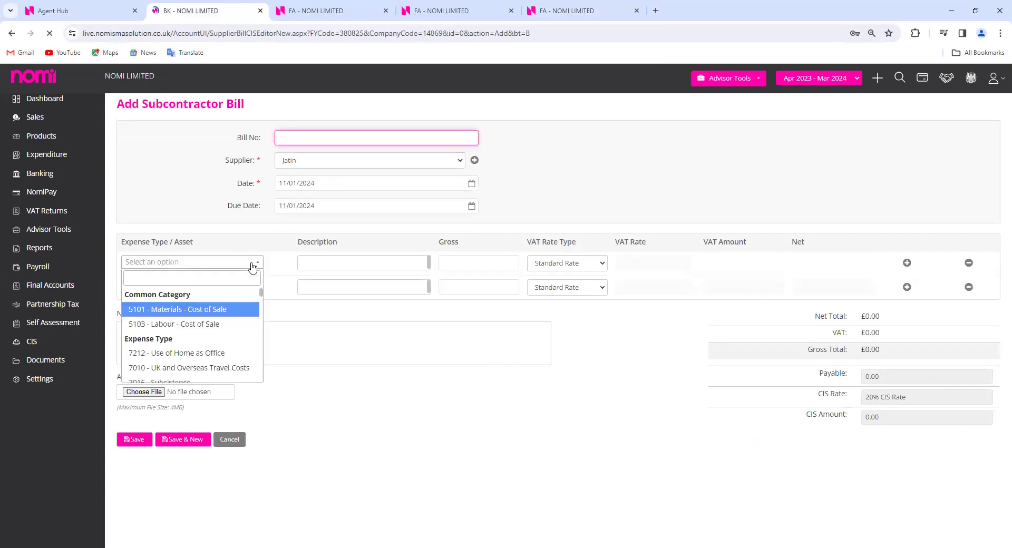
{"action": "left_click", "coordinate": [211, 324]}
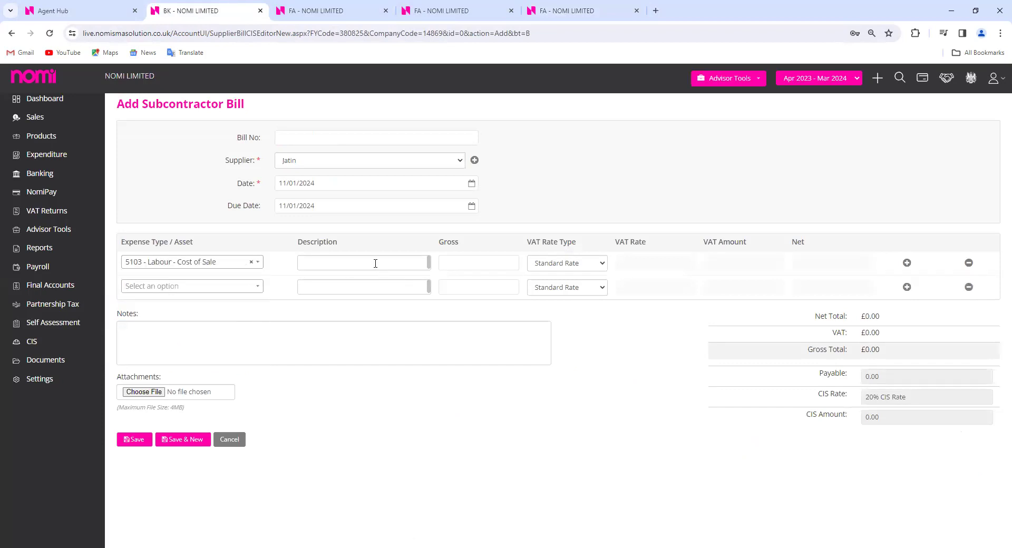
Enter the description 'Demo' and a gross amount of 150, then save the bill
{"action": "left_click", "coordinate": [401, 259]}
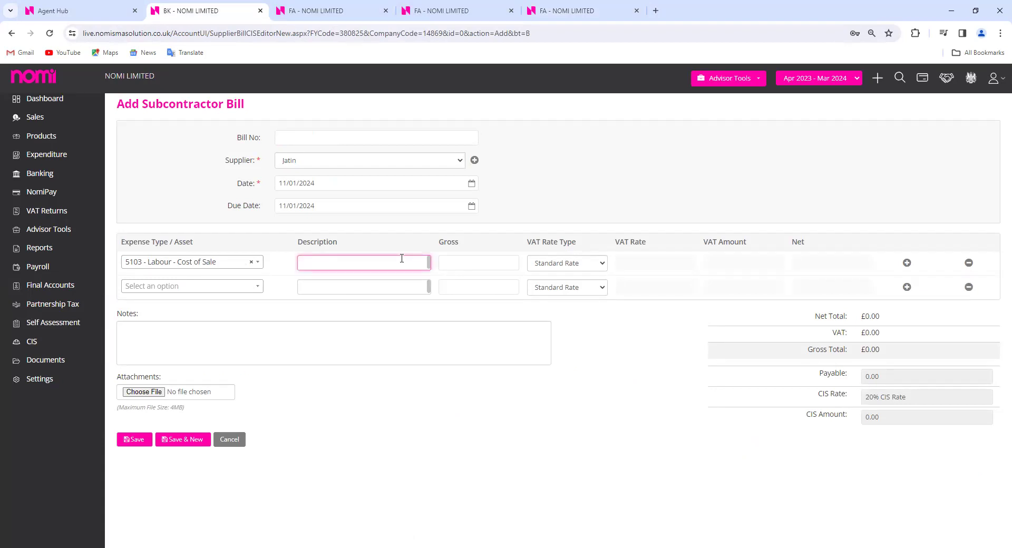
{"action": "type", "text": "Demo"}
{"action": "key", "text": "Tab"}
{"action": "type", "text": "180"}
{"action": "key", "text": "BackSpace"}
{"action": "key", "text": "BackSpace"}
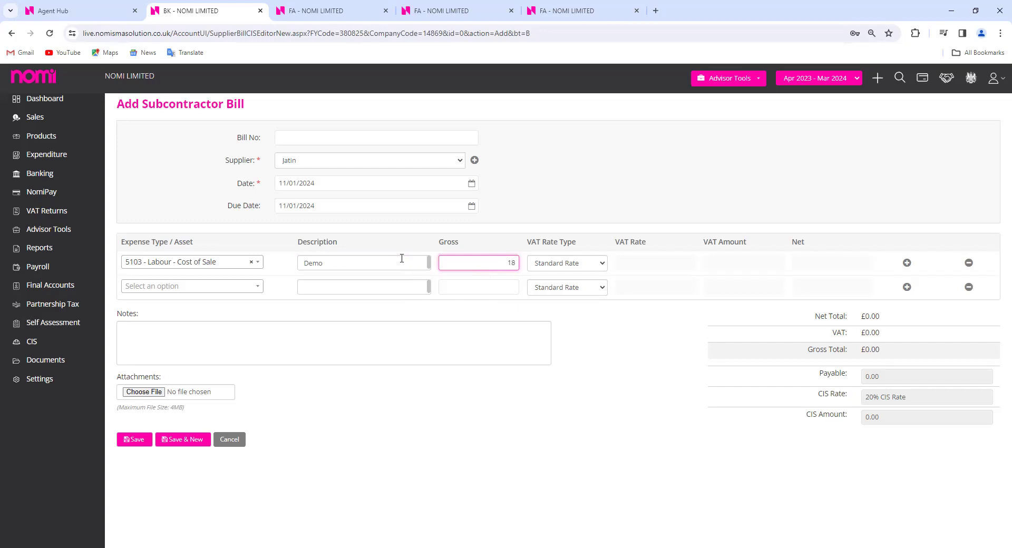
{"action": "type", "text": "50"}
{"action": "key", "text": "Tab"}
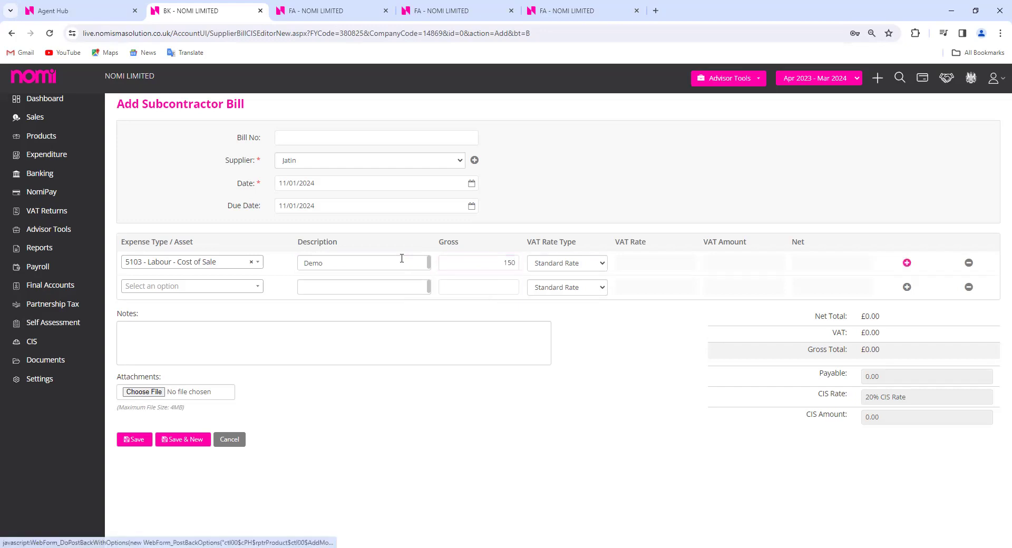
{"action": "left_click", "coordinate": [668, 366]}
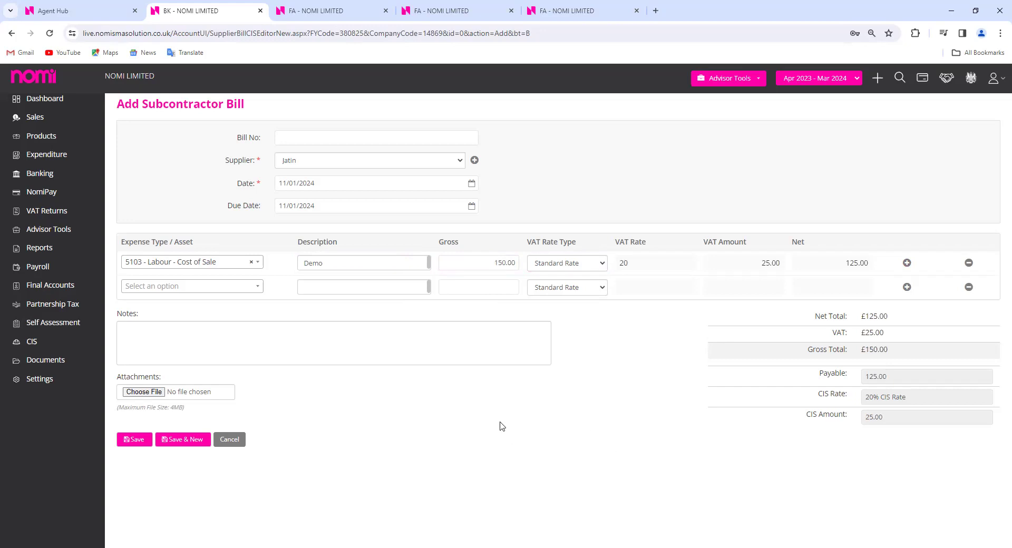
{"action": "left_click", "coordinate": [135, 445]}
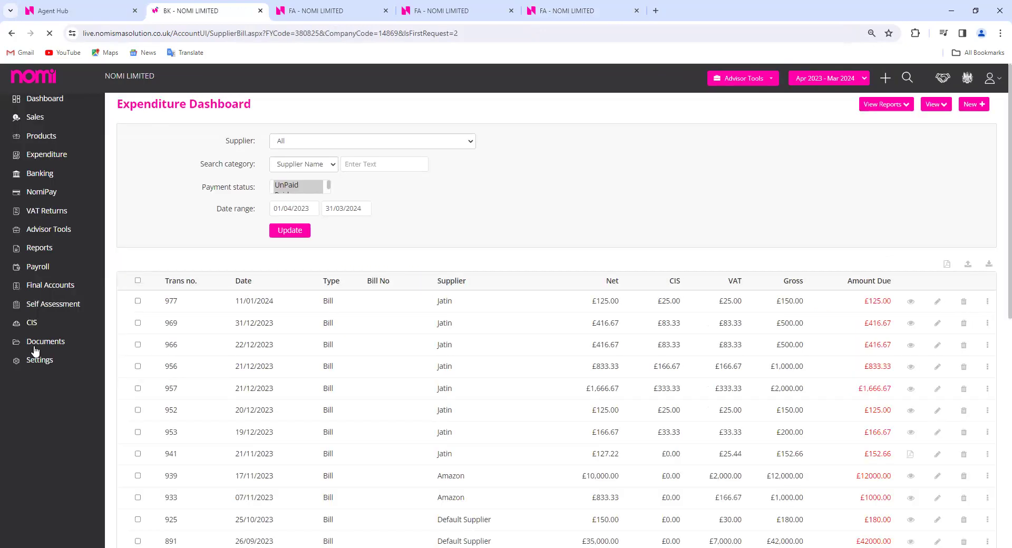
Open CIS in a new tab, check the Period End dates, and note the Bookkeeping-sourced £150 invoice
{"action": "left_click", "coordinate": [30, 324]}
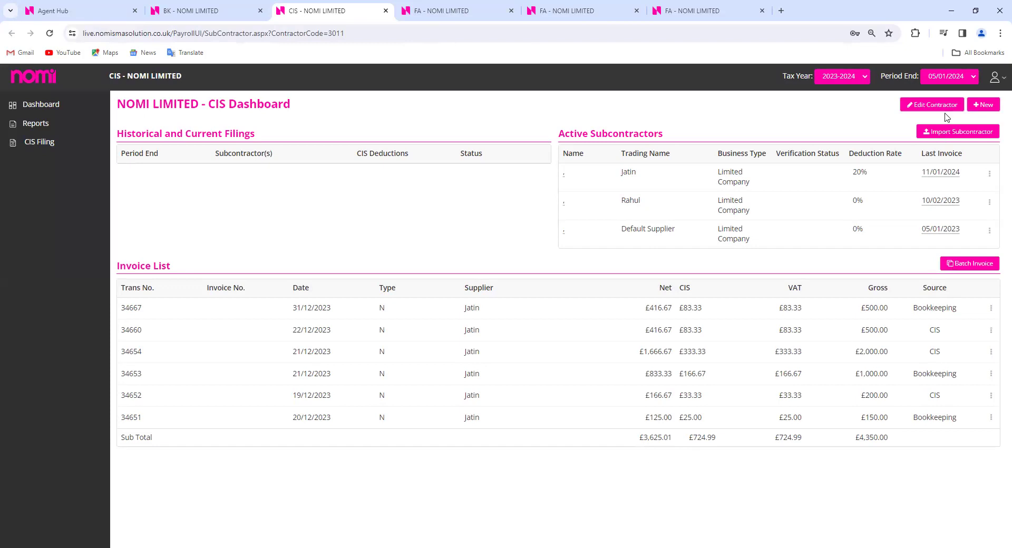
{"action": "left_click", "coordinate": [954, 79]}
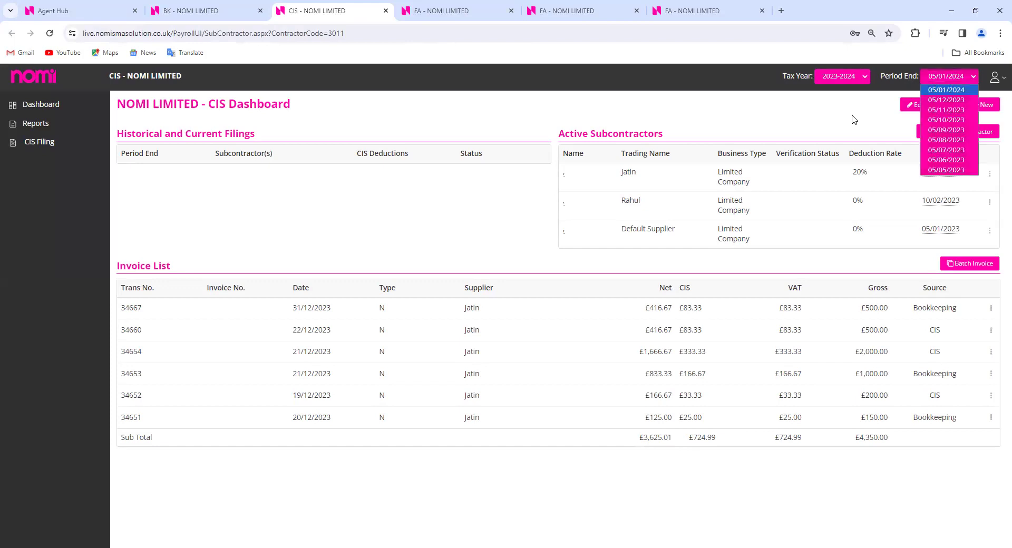
{"action": "left_click", "coordinate": [815, 116]}
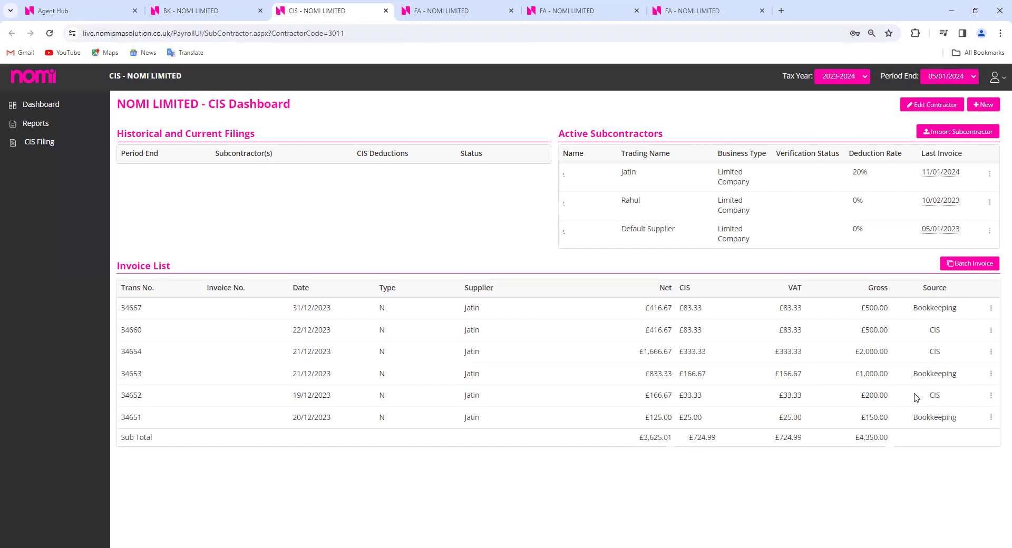
{"action": "double_click", "coordinate": [934, 310]}
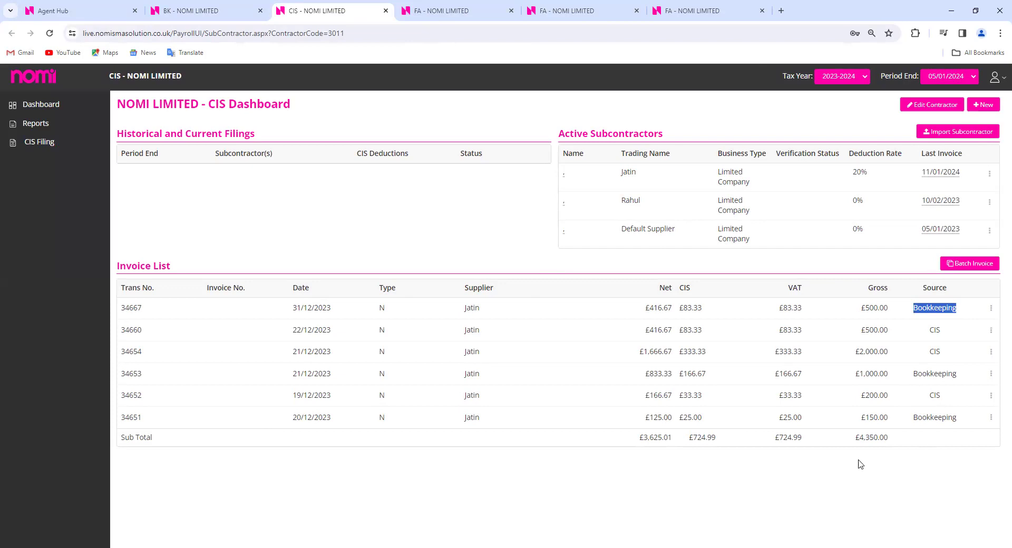
{"action": "left_click", "coordinate": [990, 105]}
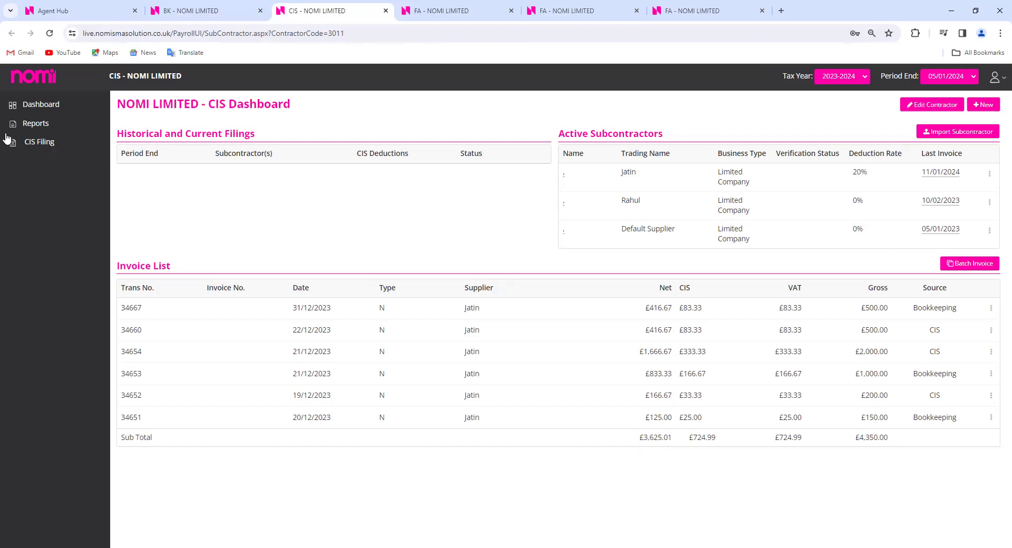
Close the CIS tab and the three final accounts tabs
{"action": "left_click", "coordinate": [211, 10]}
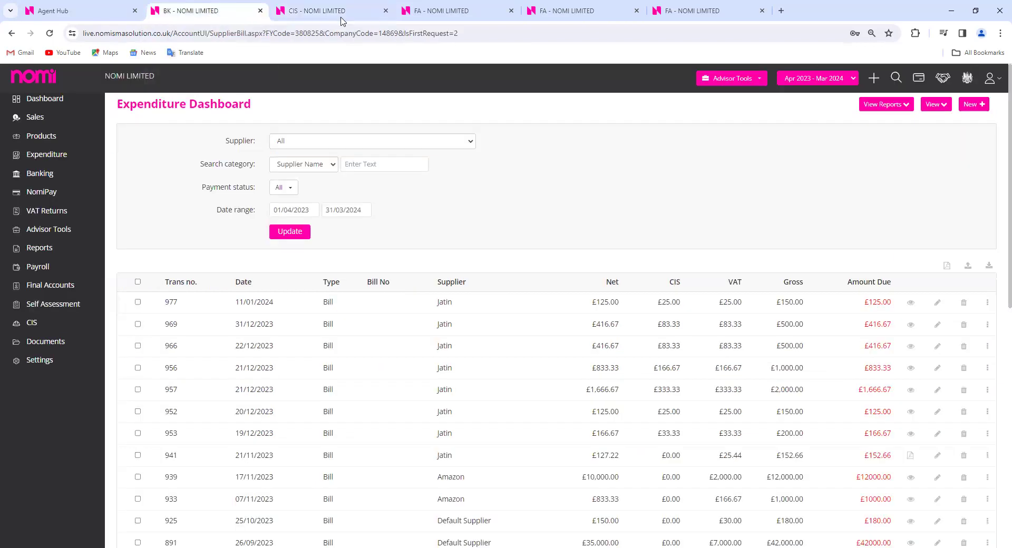
{"action": "left_click", "coordinate": [386, 11]}
{"action": "left_click", "coordinate": [385, 11]}
{"action": "left_click", "coordinate": [386, 11]}
{"action": "left_click", "coordinate": [385, 10]}
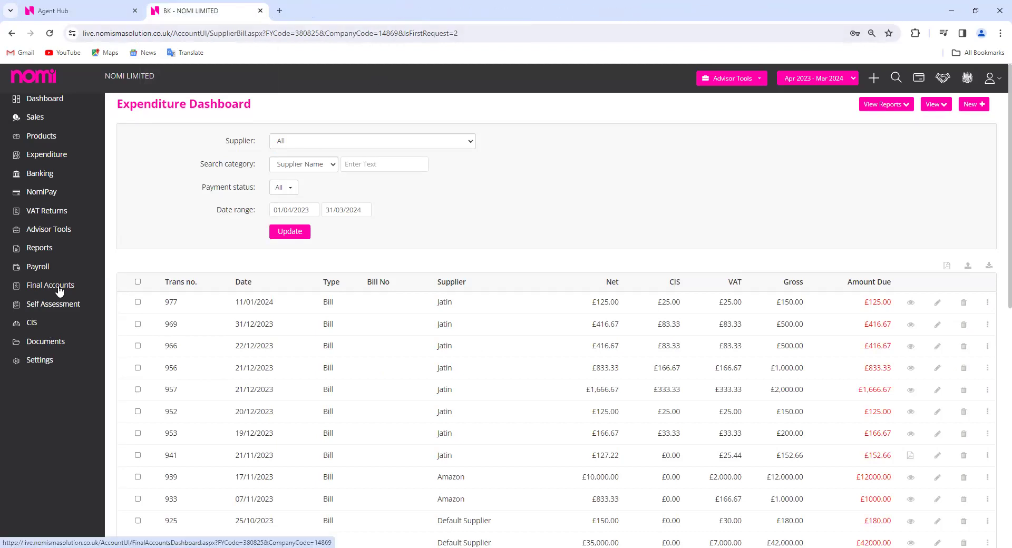
Open the Dividend List from Advisor Tools, review a new dividend's shareholder distribution, and pay it
{"action": "left_click", "coordinate": [51, 235]}
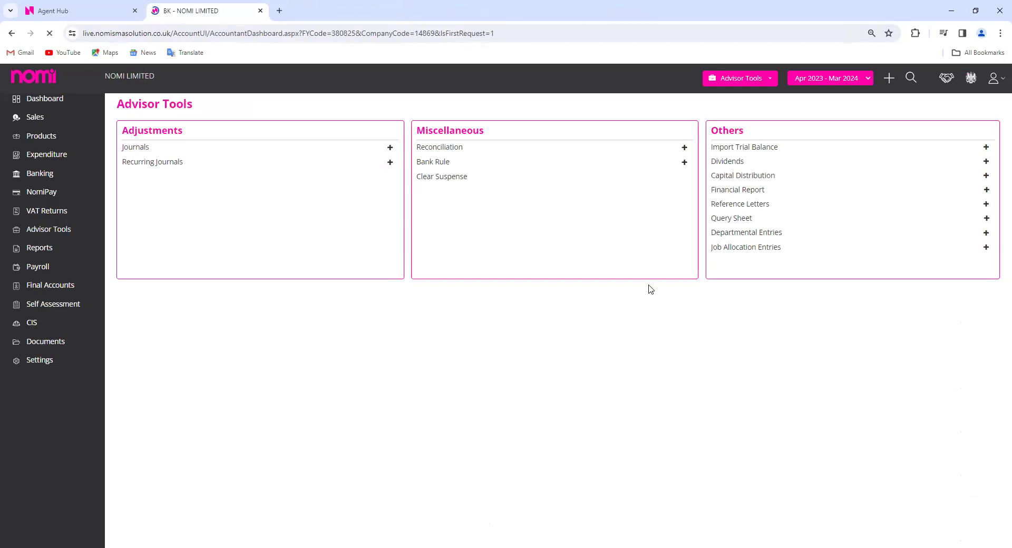
{"action": "left_click", "coordinate": [729, 161]}
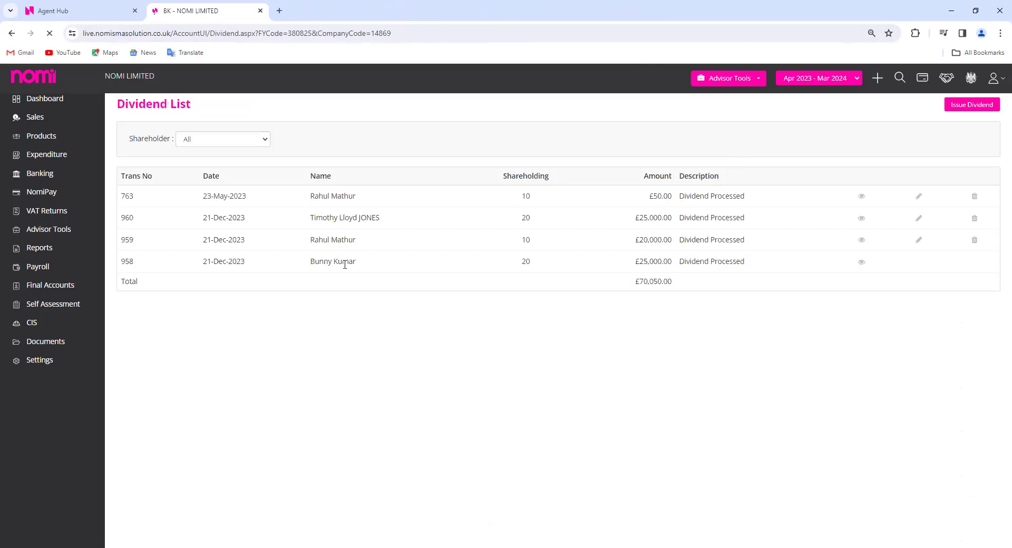
{"action": "double_click", "coordinate": [329, 264]}
{"action": "left_click", "coordinate": [377, 324]}
{"action": "left_click", "coordinate": [968, 106]}
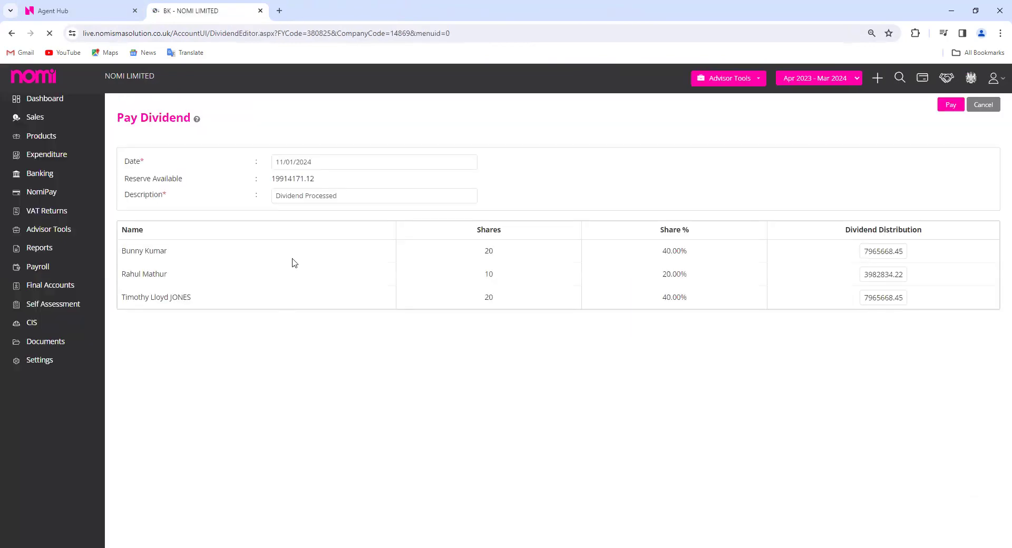
{"action": "left_click_drag", "start_coordinate": [864, 248], "coordinate": [941, 246]}
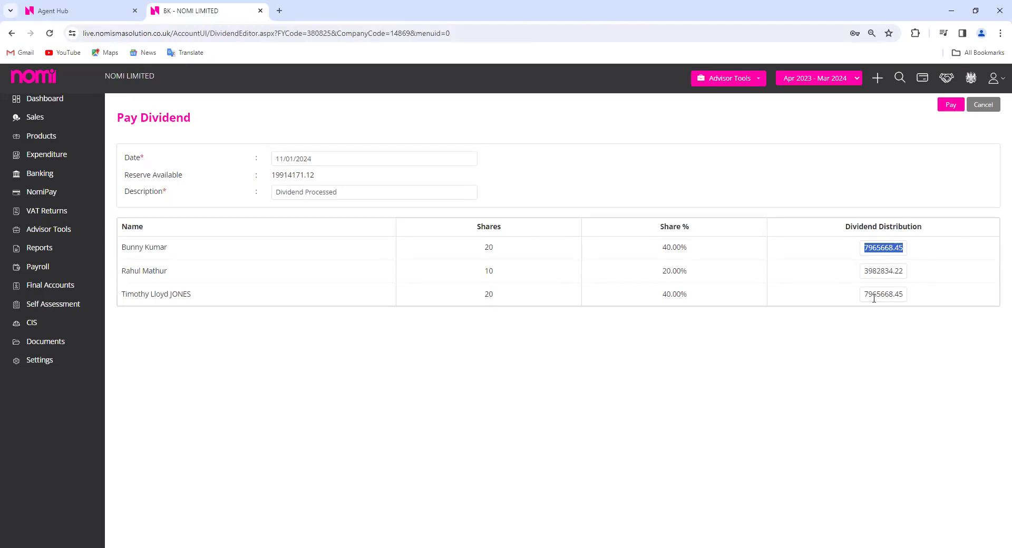
{"action": "left_click", "coordinate": [955, 108]}
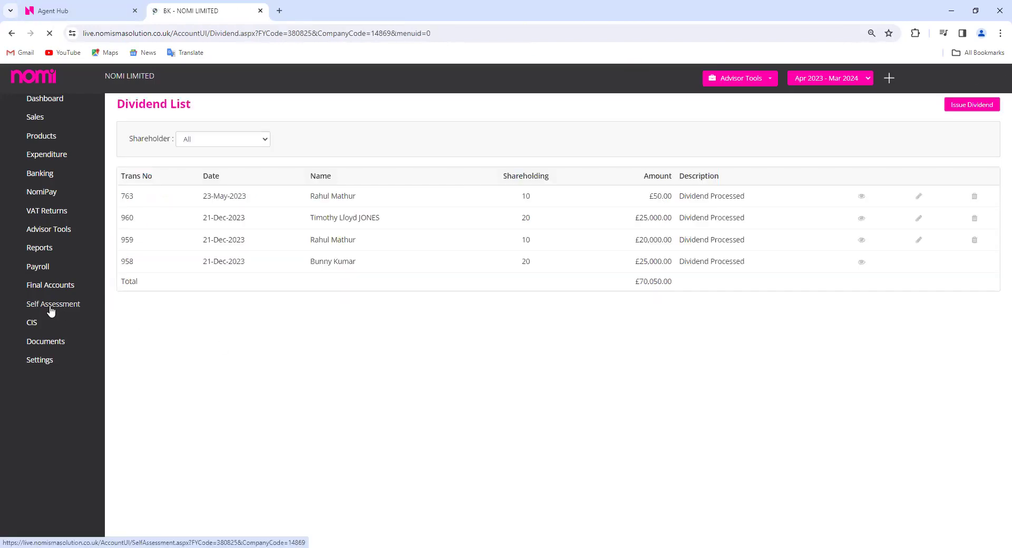
Open a client's self assessment dashboard from the agent hub's self assessment client list
{"action": "left_click", "coordinate": [98, 11]}
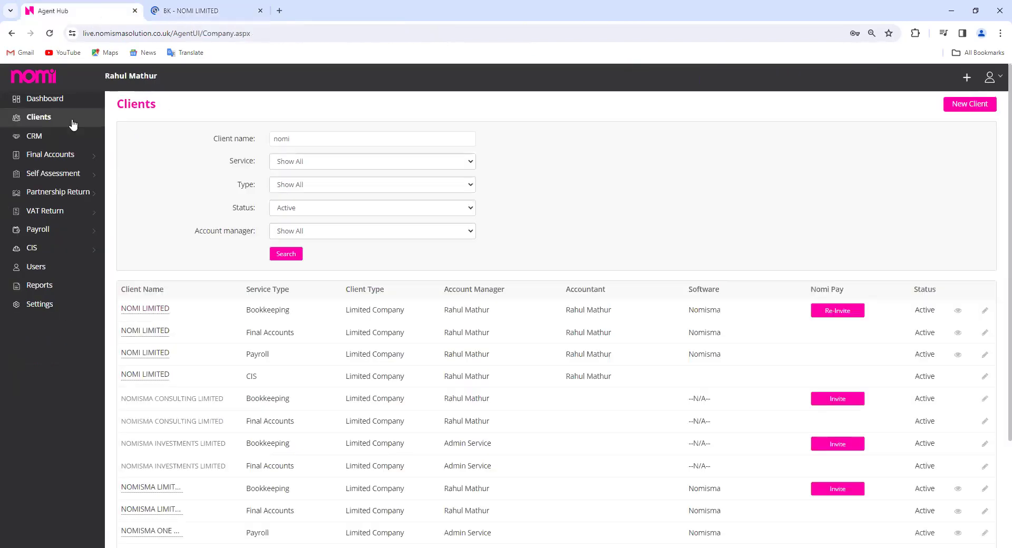
{"action": "left_click", "coordinate": [60, 179]}
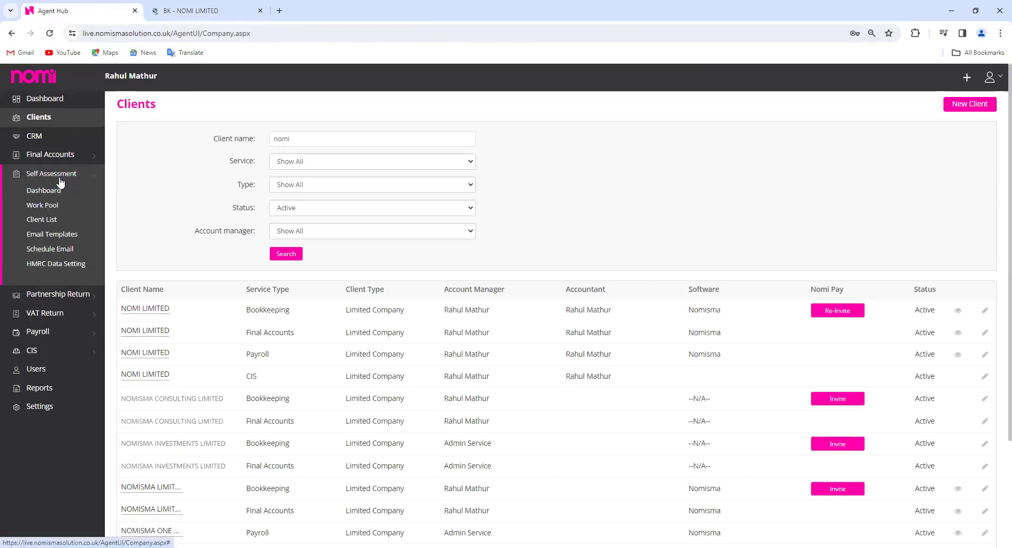
{"action": "left_click", "coordinate": [41, 219]}
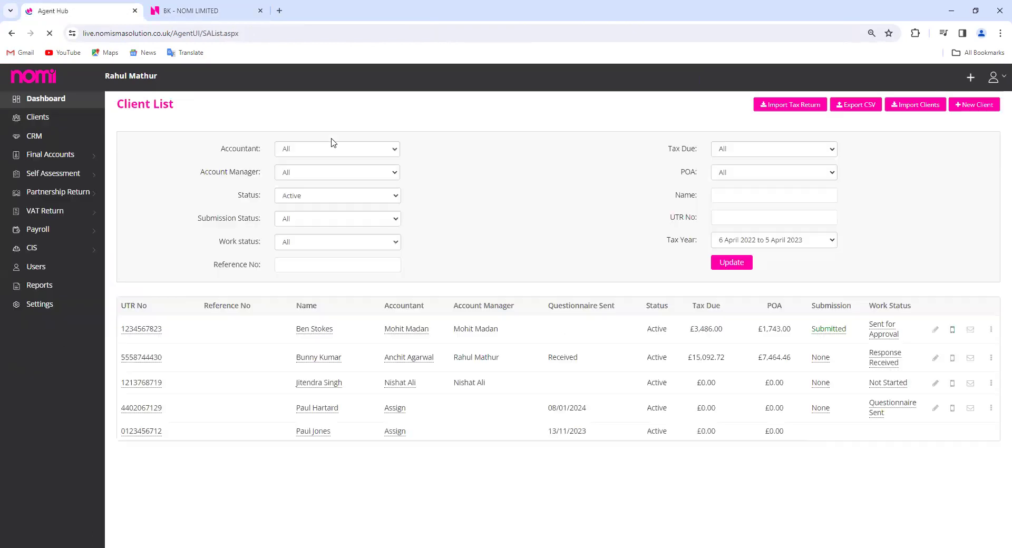
{"action": "left_click", "coordinate": [305, 362]}
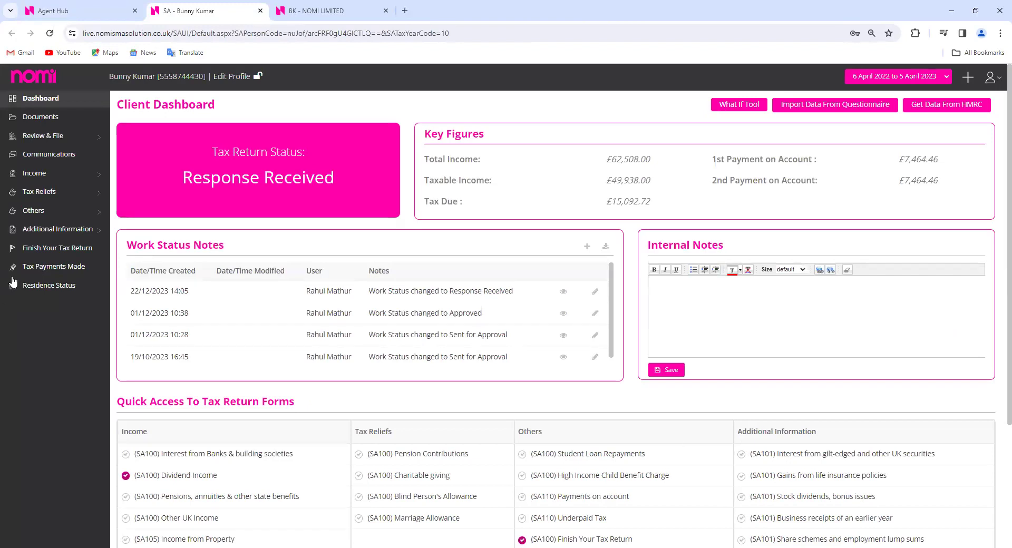
Open the client's Dividend income page in edit mode and delete the NOMI LIMITED £10,000 row
{"action": "left_click", "coordinate": [51, 177]}
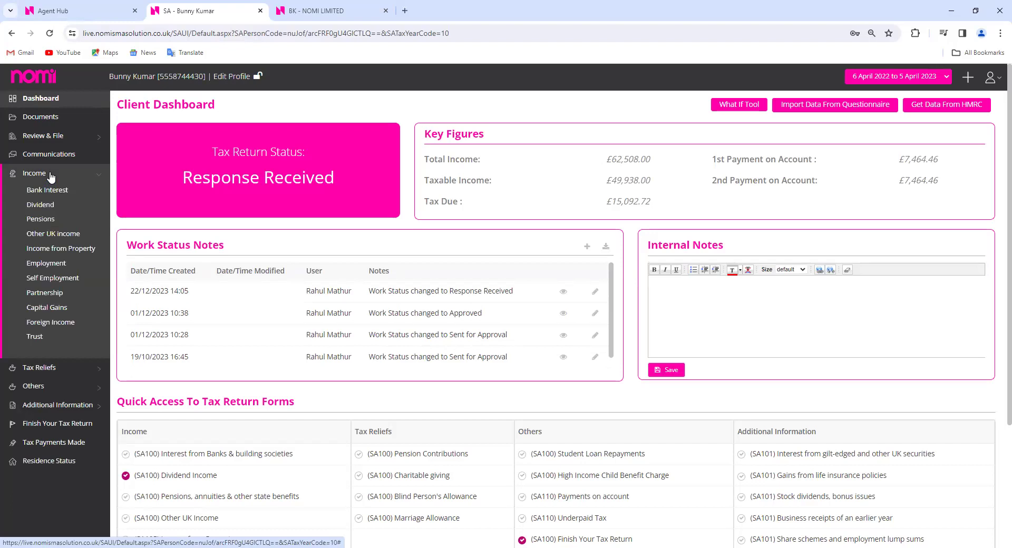
{"action": "left_click", "coordinate": [48, 206]}
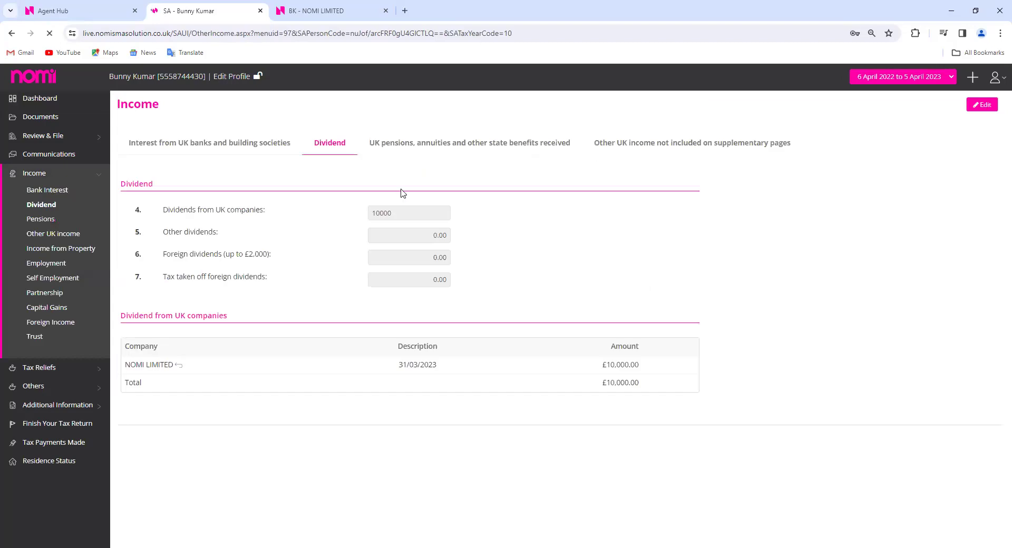
{"action": "left_click", "coordinate": [990, 106]}
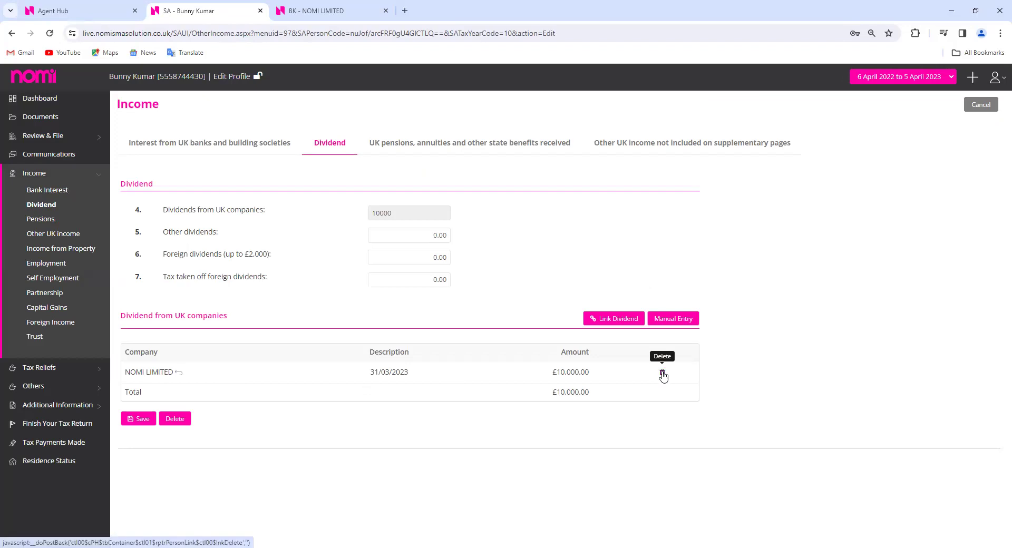
{"action": "left_click", "coordinate": [661, 373]}
Confirm the deletion, link the NOMI LIMITED dividend from bookkeeping, and close the SA tab
{"action": "left_click", "coordinate": [482, 331]}
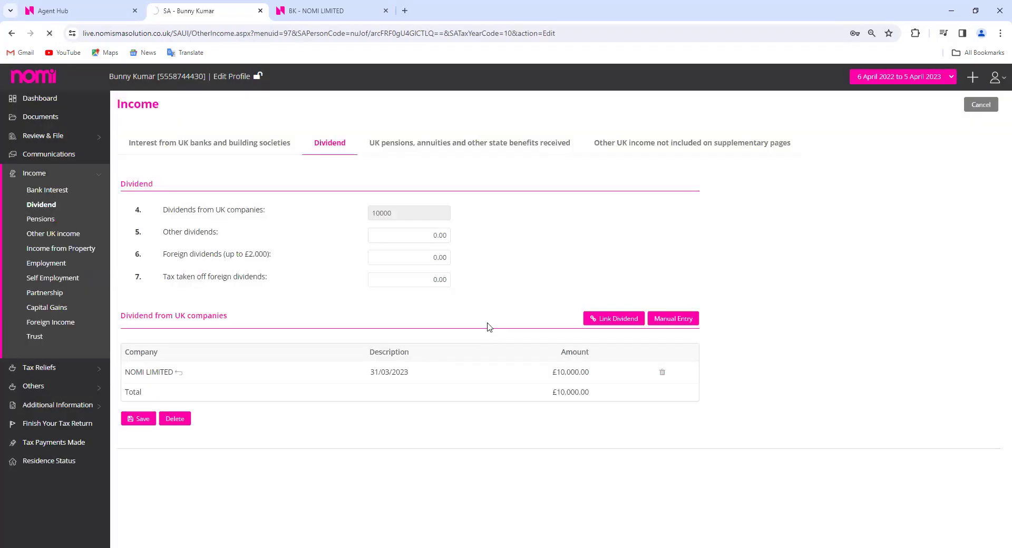
{"action": "left_click", "coordinate": [623, 320]}
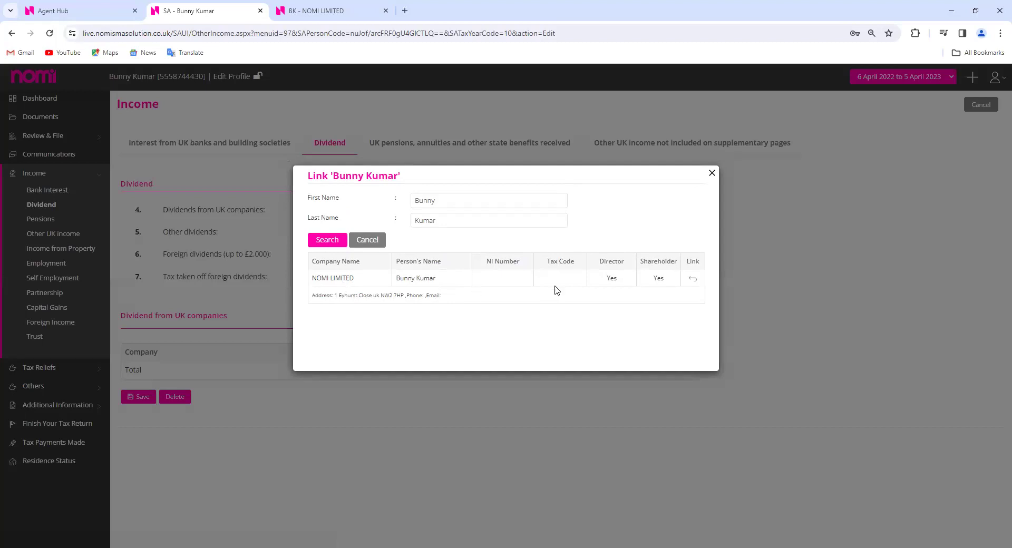
{"action": "left_click", "coordinate": [692, 280]}
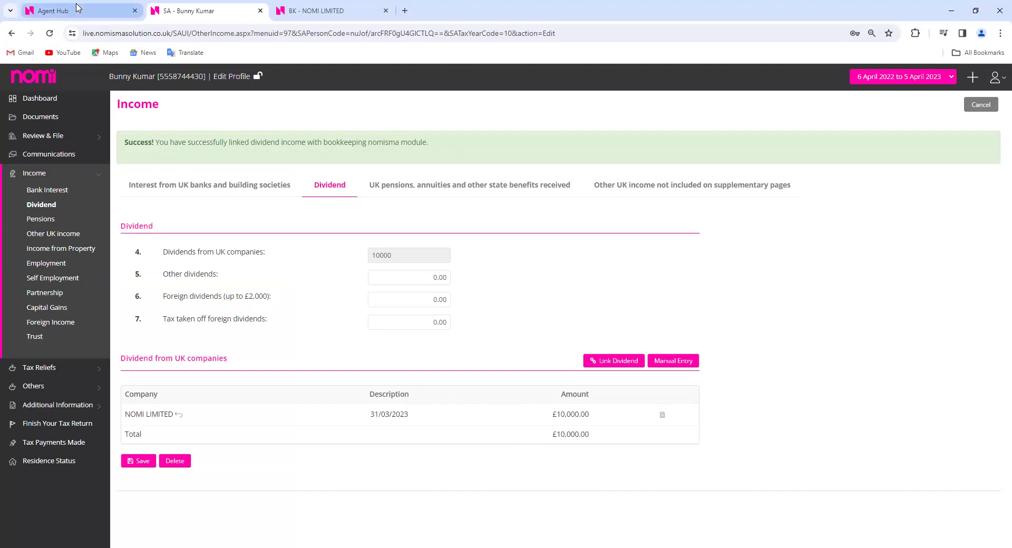
{"action": "left_click", "coordinate": [261, 10]}
Return to the Dividend List and open Final Accounts in a new tab, showing £68,797 turnover
{"action": "left_click", "coordinate": [220, 12]}
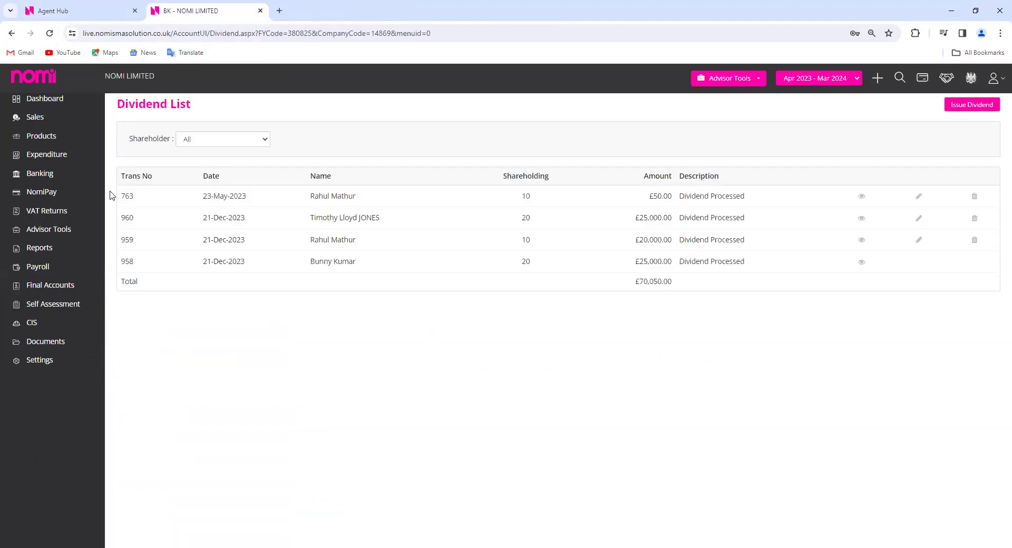
{"action": "left_click", "coordinate": [31, 284]}
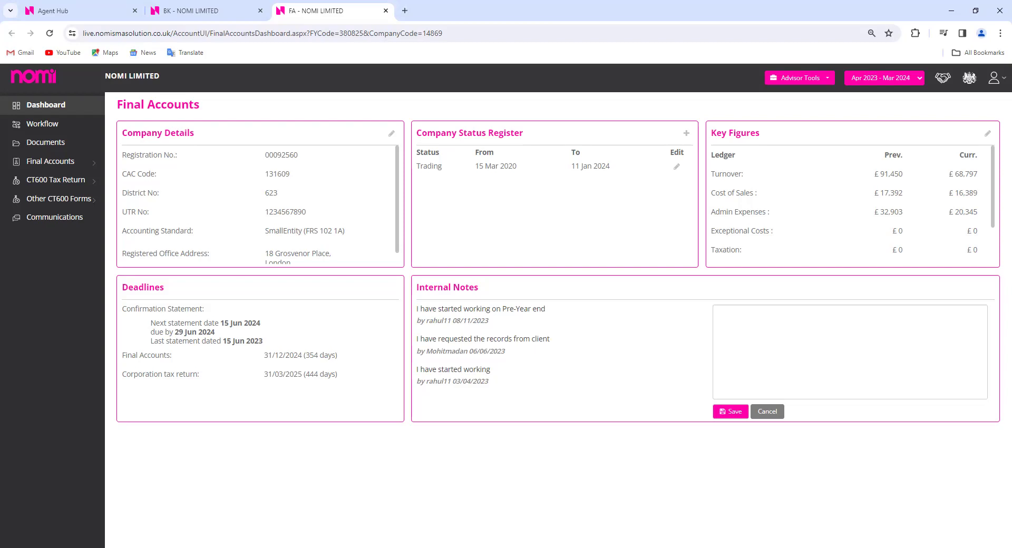
{"action": "left_click", "coordinate": [800, 78]}
Open Trial Balance Entry in a new tab, review its upload formats keeping CSV, and return to Final Accounts
{"action": "left_click", "coordinate": [895, 123]}
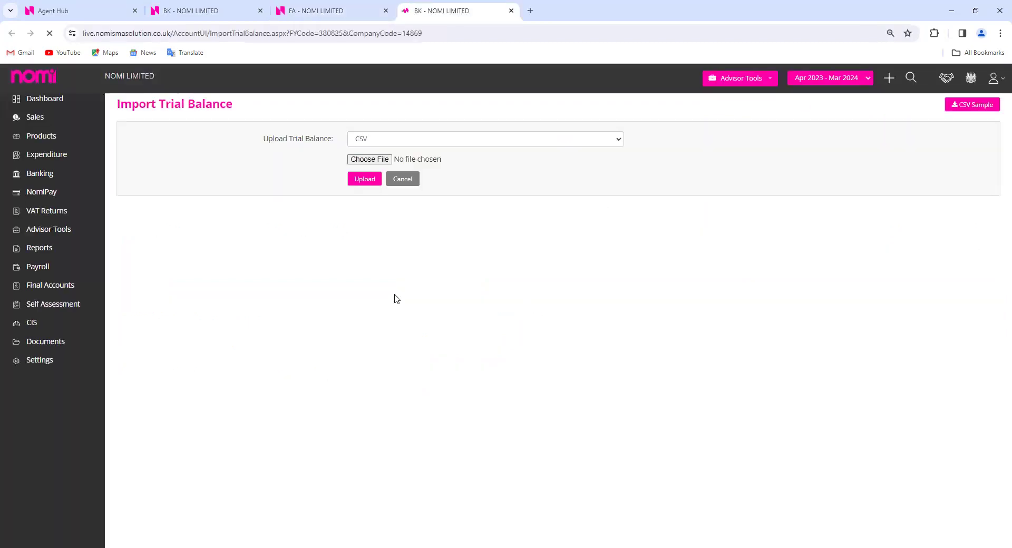
{"action": "left_click", "coordinate": [598, 144]}
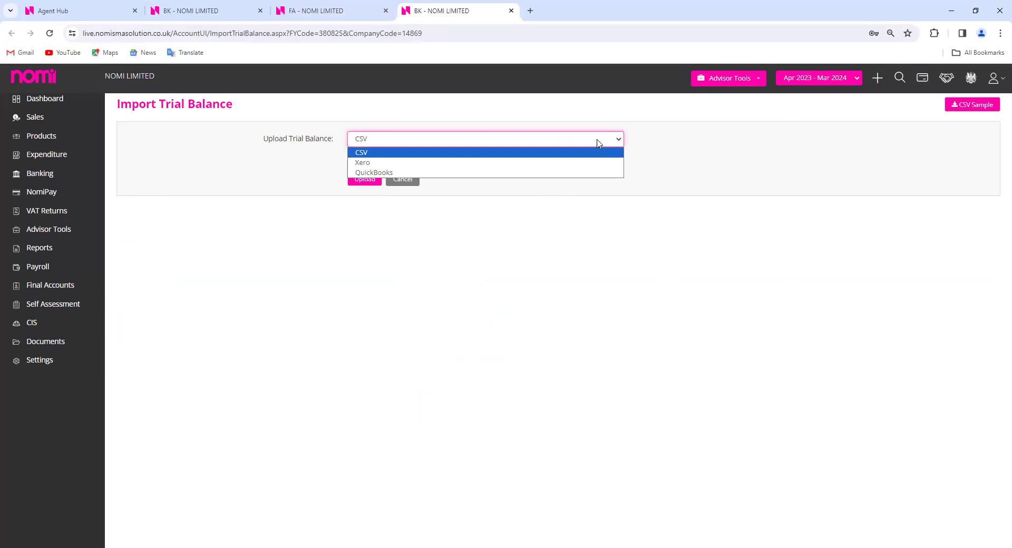
{"action": "left_click", "coordinate": [658, 355]}
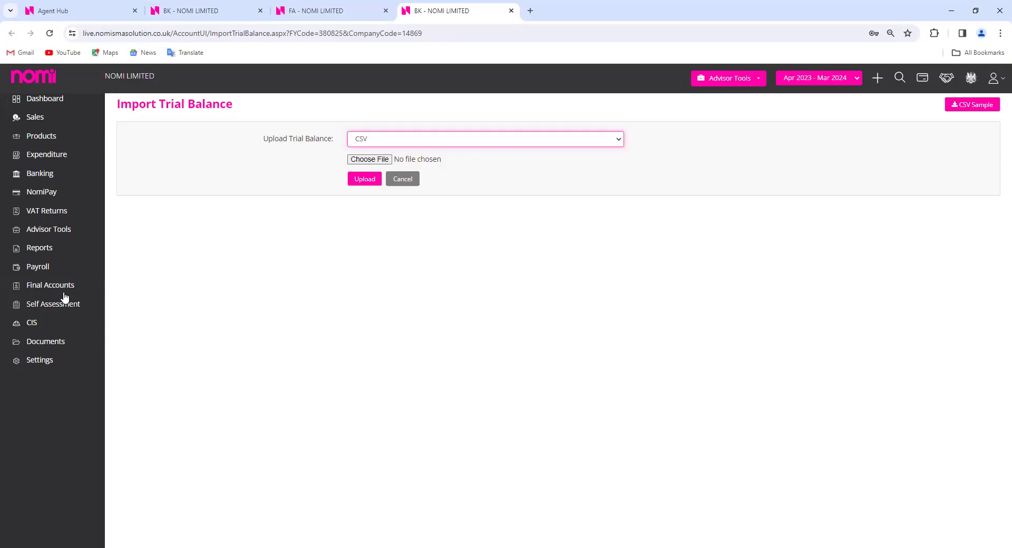
{"action": "left_click", "coordinate": [319, 14]}
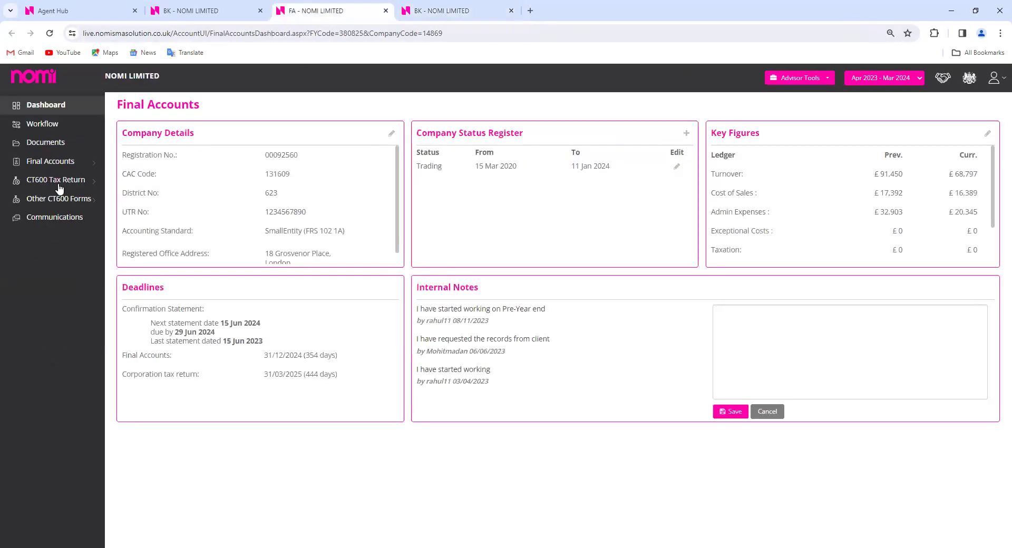
Open the CT Computation, then the FRS 102 1A Full Accounts in a new tab, closing the trial balance tab
{"action": "left_click", "coordinate": [53, 165]}
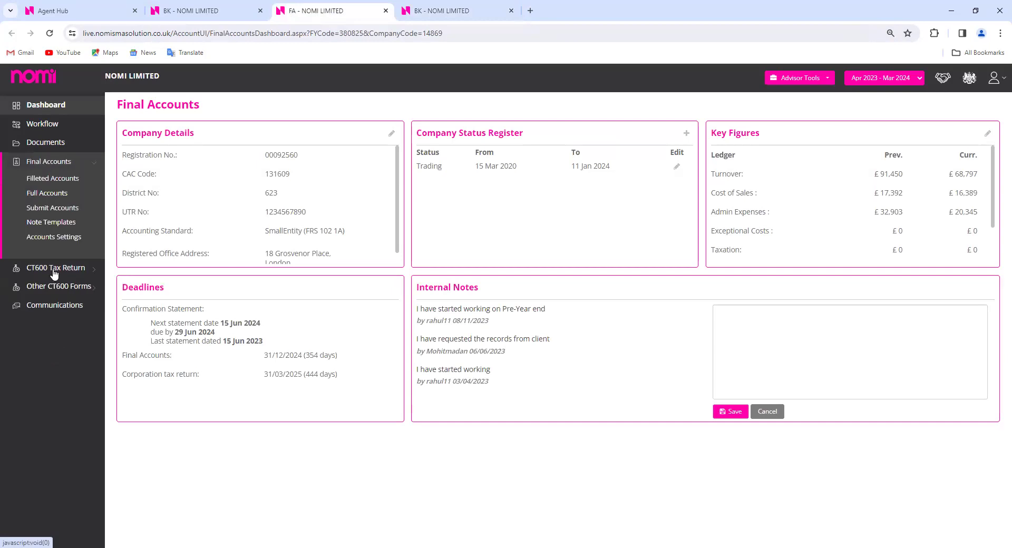
{"action": "left_click", "coordinate": [54, 272]}
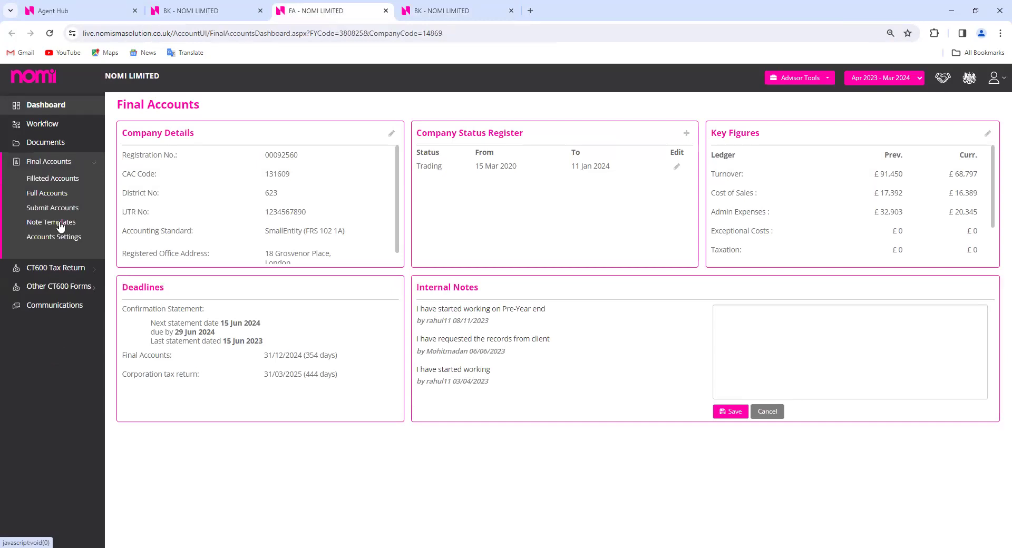
{"action": "left_click", "coordinate": [59, 201]}
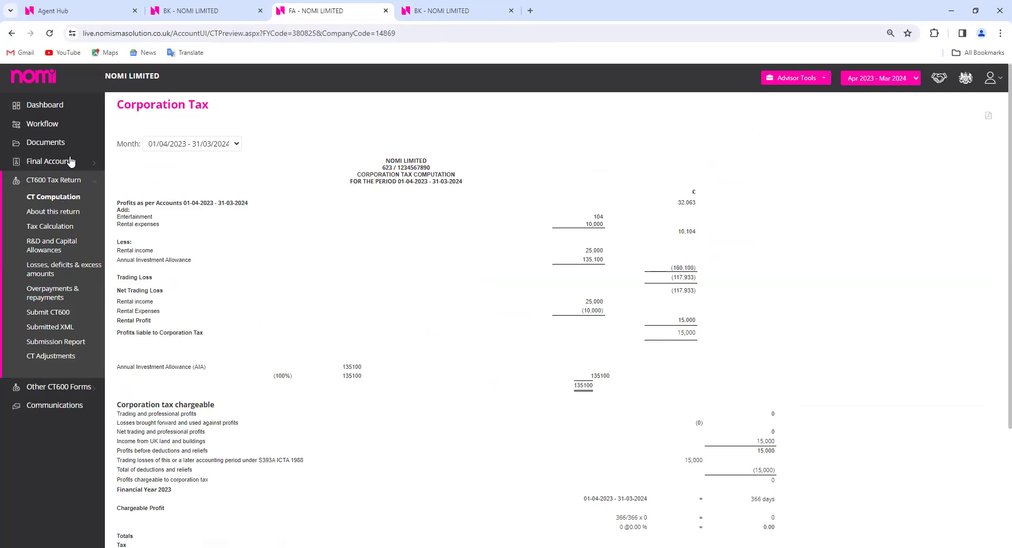
{"action": "right_click", "coordinate": [56, 198]}
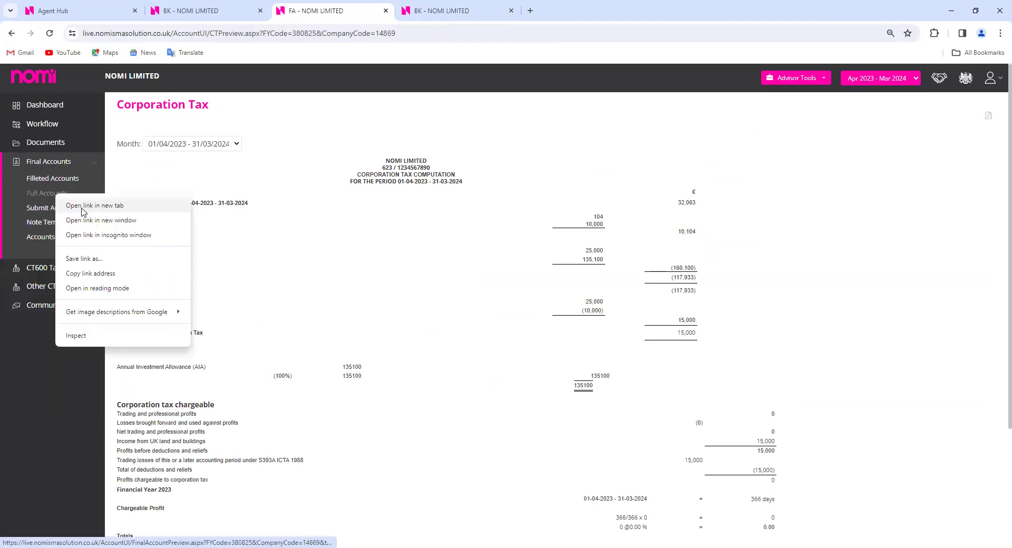
{"action": "left_click", "coordinate": [81, 206]}
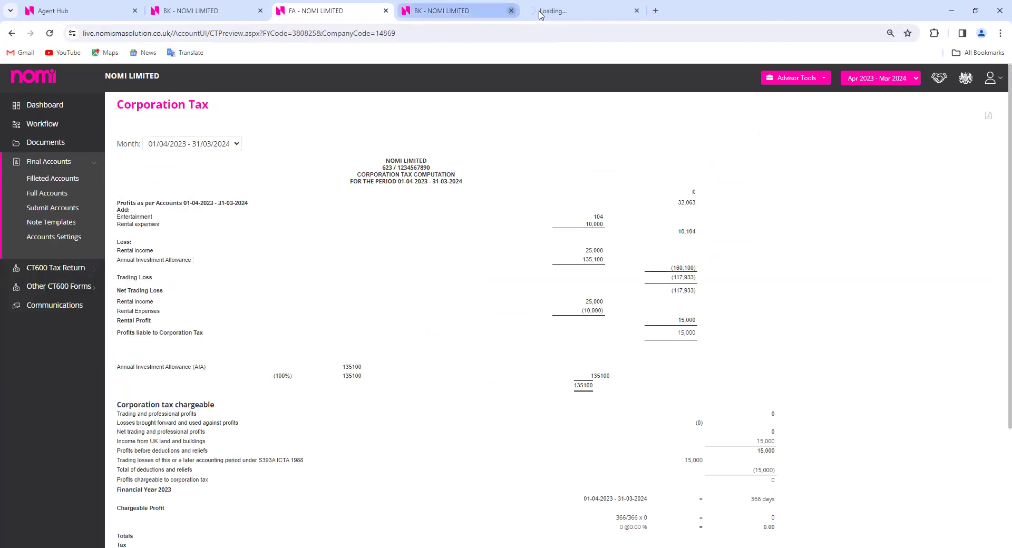
{"action": "left_click", "coordinate": [511, 11]}
{"action": "left_click", "coordinate": [449, 13]}
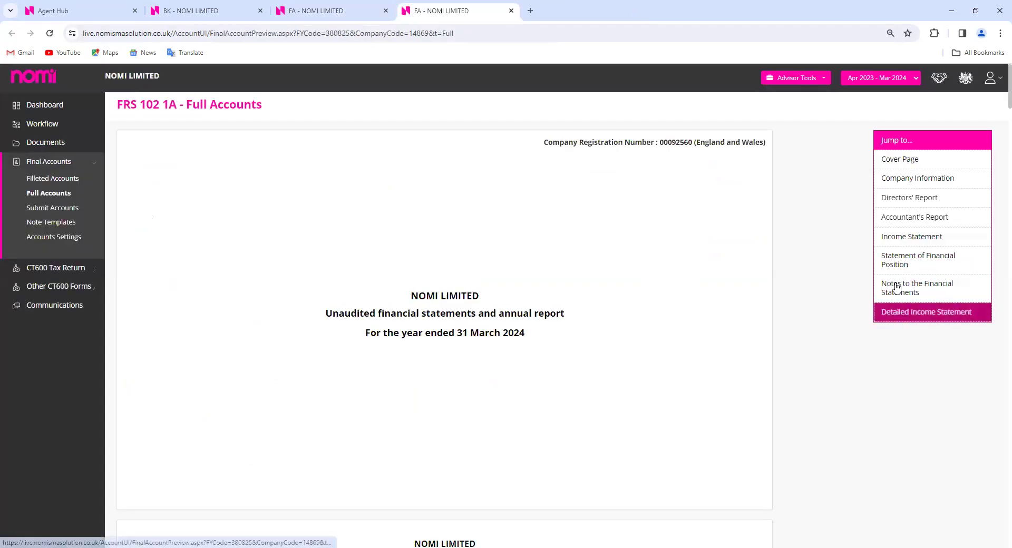
Switch the Full Accounts to Apr 2022 - Mar 2023 and view its income statement
{"action": "left_click", "coordinate": [899, 236]}
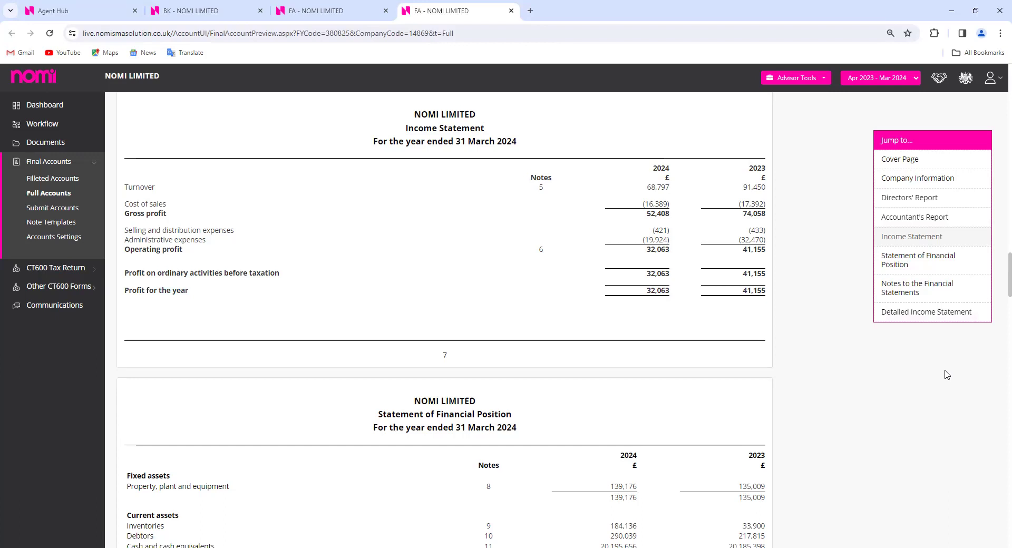
{"action": "left_click", "coordinate": [876, 78]}
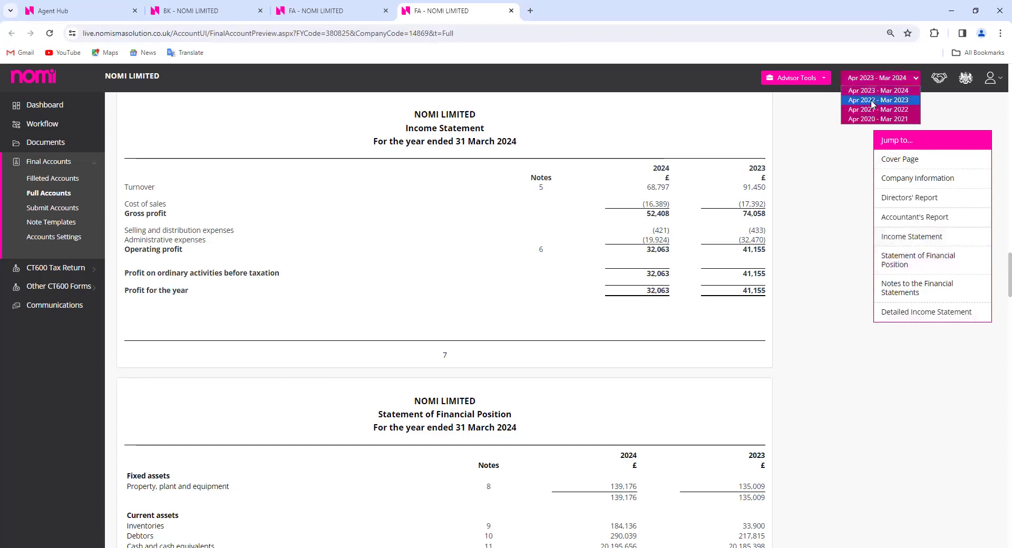
{"action": "left_click", "coordinate": [873, 100]}
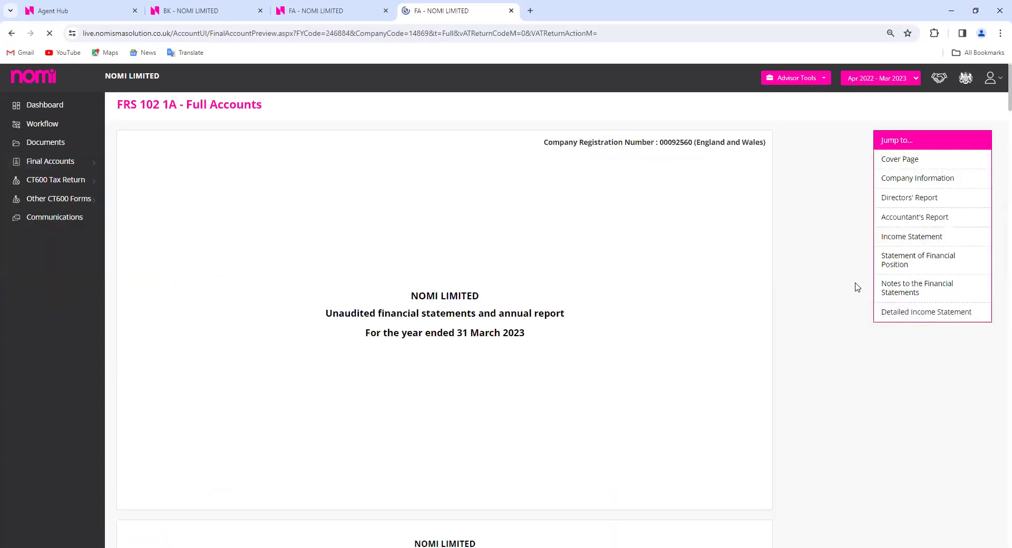
{"action": "left_click", "coordinate": [869, 251]}
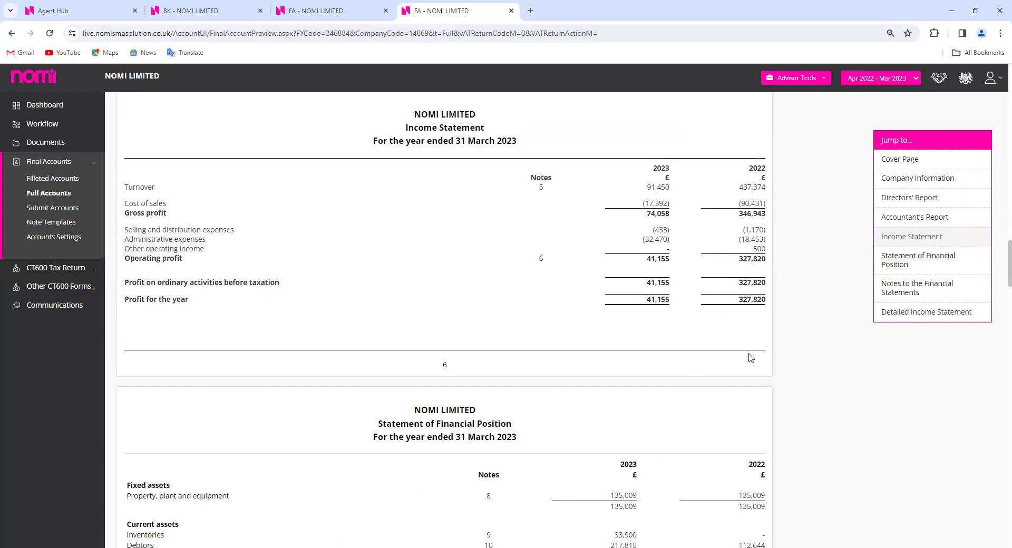
Switch the Corporation Tax computation to the Apr 2022 - Mar 2023 period
{"action": "left_click", "coordinate": [323, 13]}
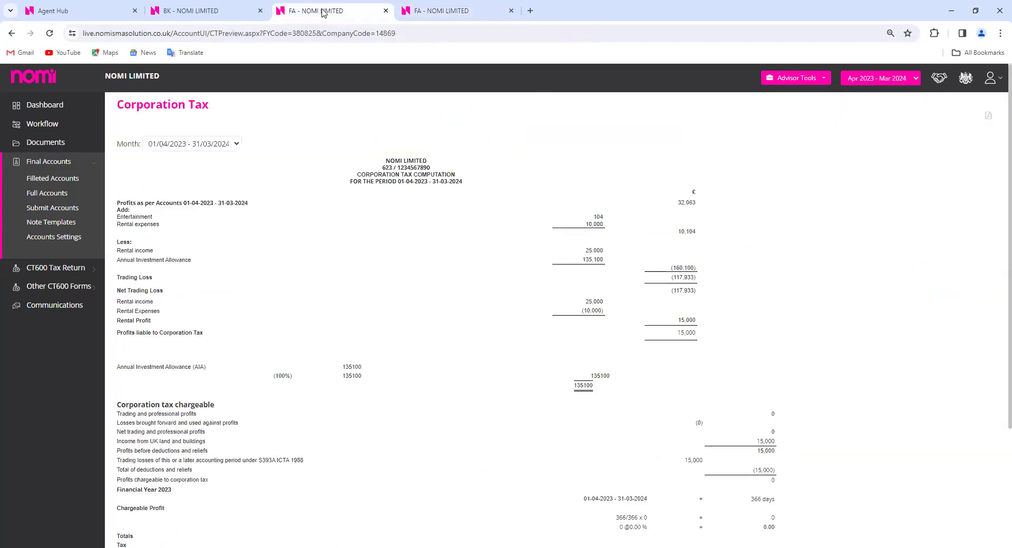
{"action": "left_click", "coordinate": [871, 85]}
{"action": "left_click", "coordinate": [875, 100]}
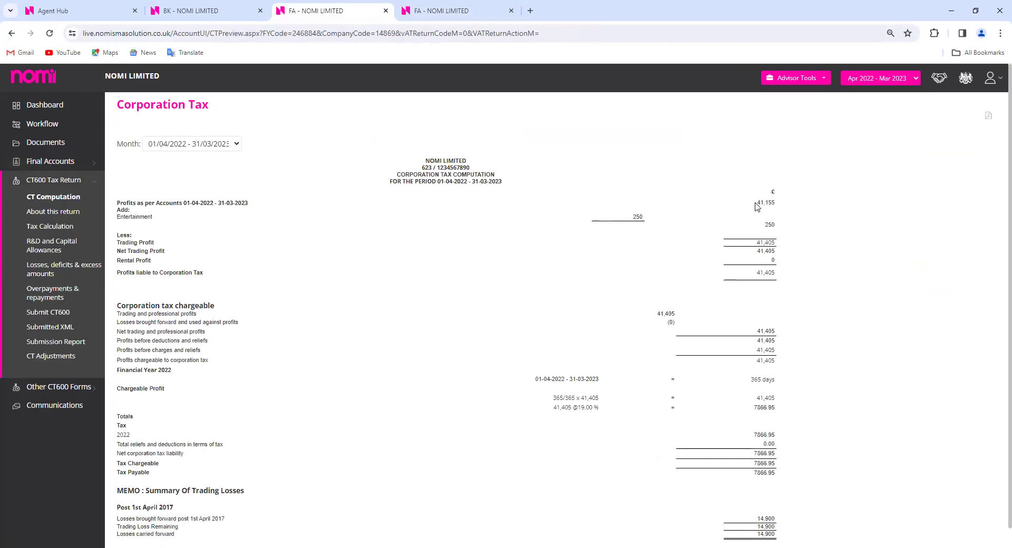
Compare with the Full Accounts income statement and highlight the 41,155 profits as per accounts
{"action": "left_click", "coordinate": [441, 16]}
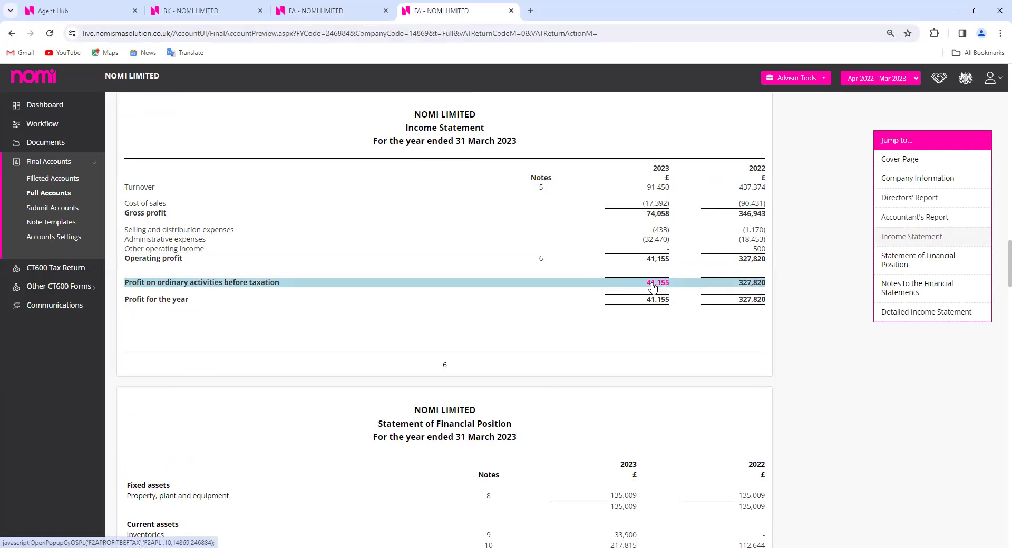
{"action": "left_click", "coordinate": [364, 11]}
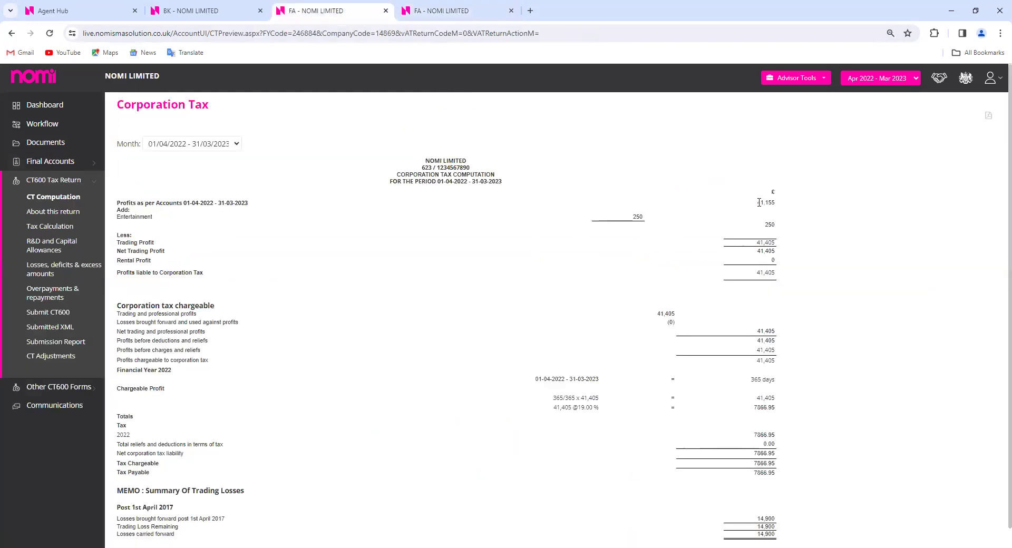
{"action": "left_click_drag", "start_coordinate": [758, 207], "coordinate": [834, 200]}
{"action": "left_click", "coordinate": [834, 200]}
{"action": "right_click", "coordinate": [62, 358]}
View CT Adjustments for 2022–2023 in a new tab, then return to the Corporation Tax computation
{"action": "left_click", "coordinate": [76, 365]}
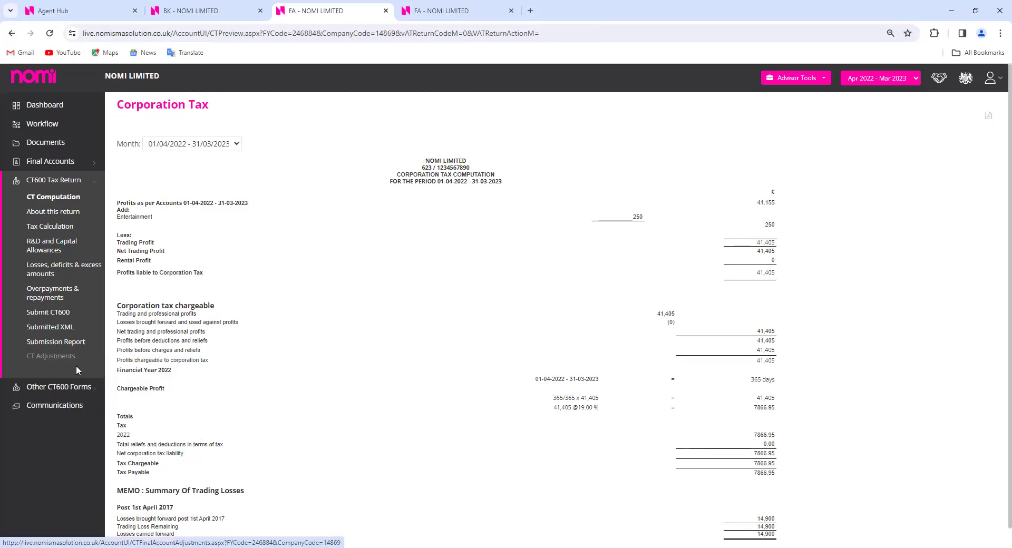
{"action": "left_click", "coordinate": [565, 13]}
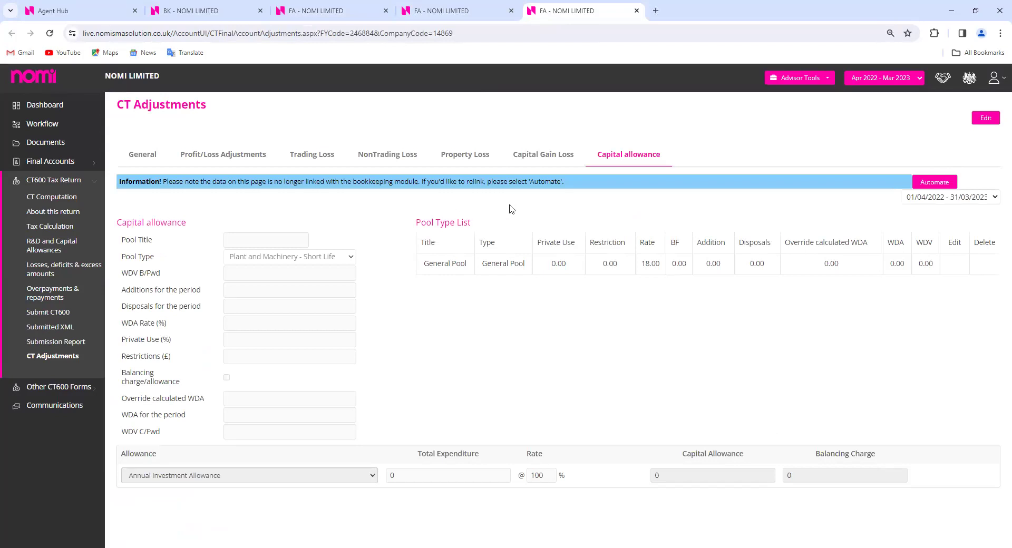
{"action": "left_click", "coordinate": [340, 14]}
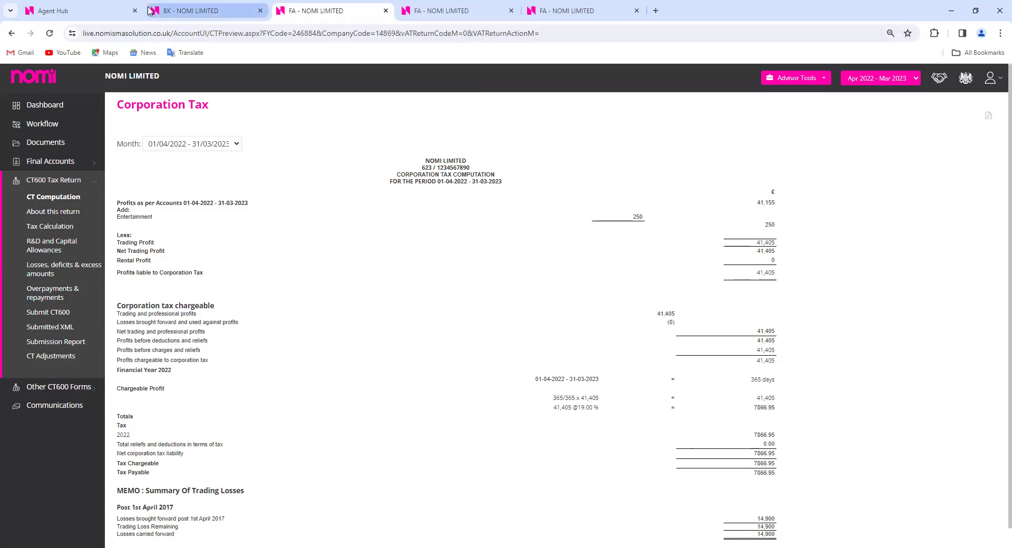
Close the three final accounts tabs and the bookkeeping dividend list tab
{"action": "left_click", "coordinate": [102, 12]}
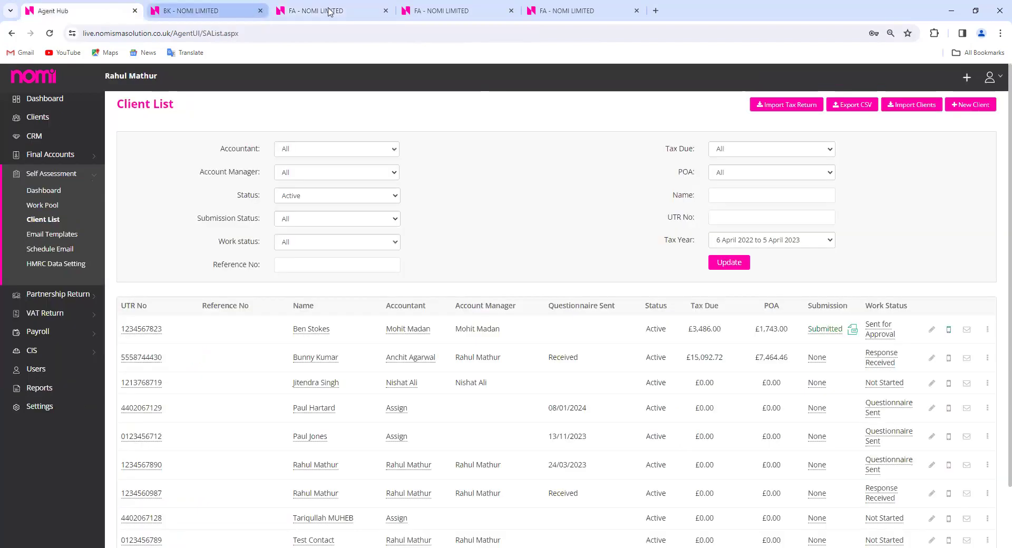
{"action": "left_click", "coordinate": [335, 10]}
{"action": "left_click", "coordinate": [386, 10]}
{"action": "left_click", "coordinate": [386, 11]}
{"action": "left_click", "coordinate": [386, 11]}
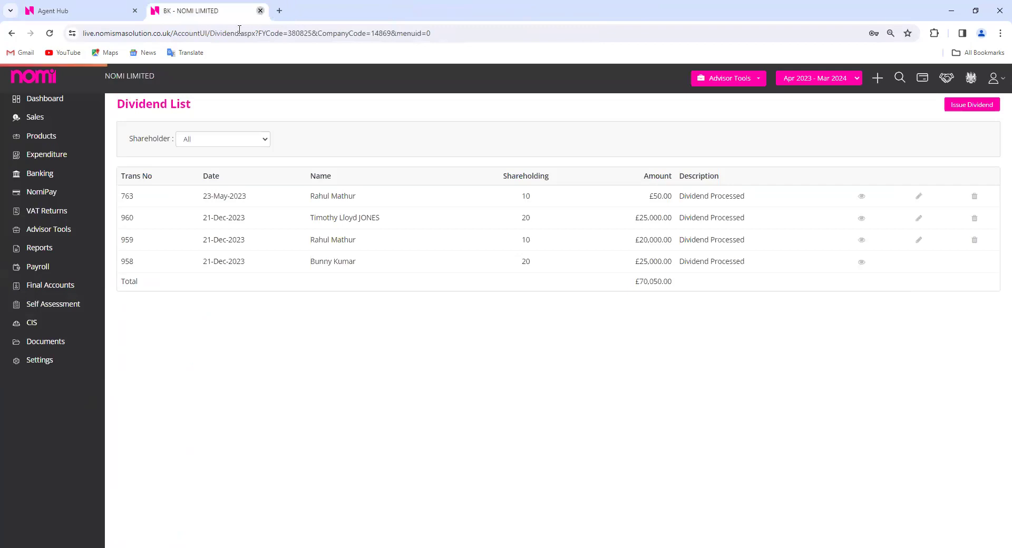
{"action": "left_click", "coordinate": [258, 10]}
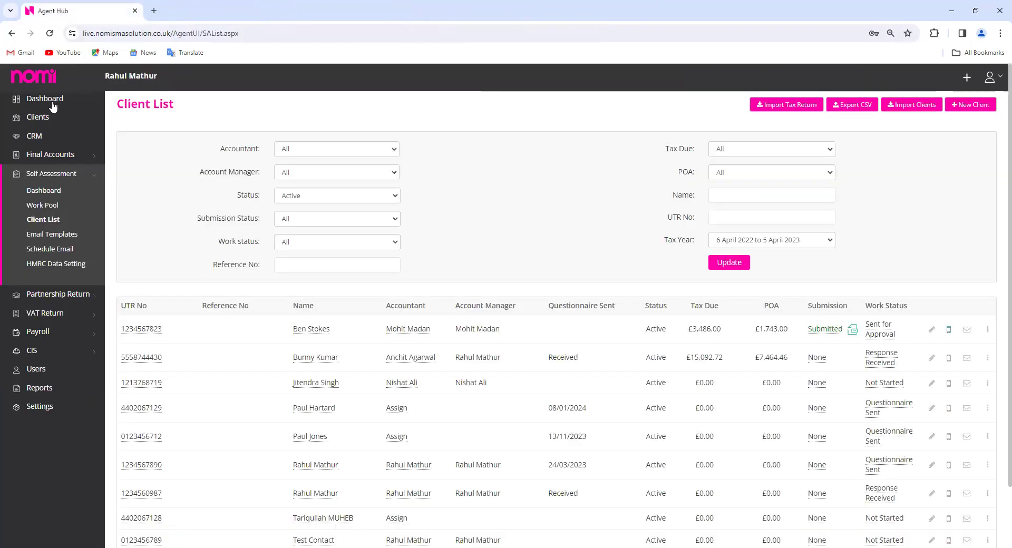
Open Clients in a new tab, show the self assessment client list, then switch to Clients
{"action": "right_click", "coordinate": [53, 106]}
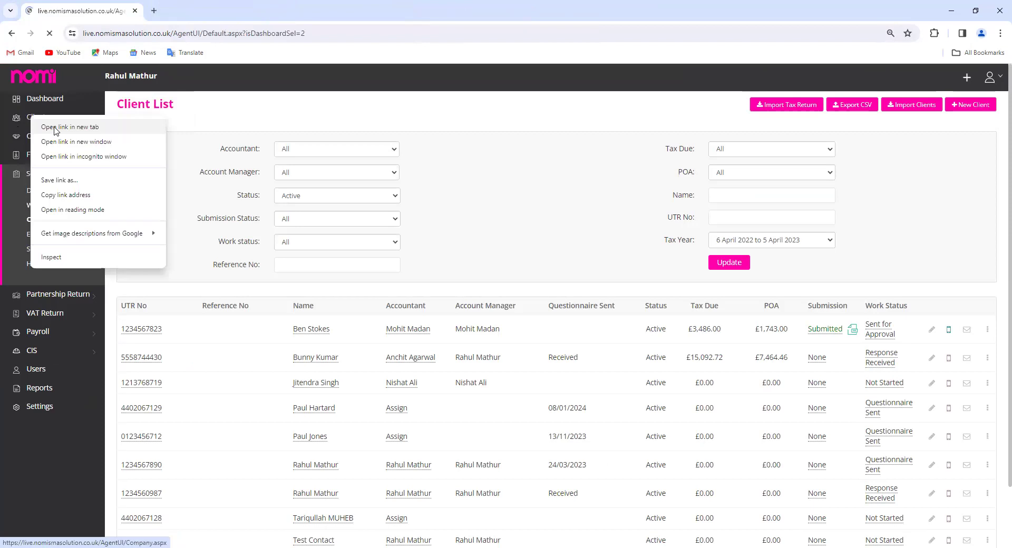
{"action": "left_click", "coordinate": [79, 114]}
{"action": "left_click", "coordinate": [181, 12]}
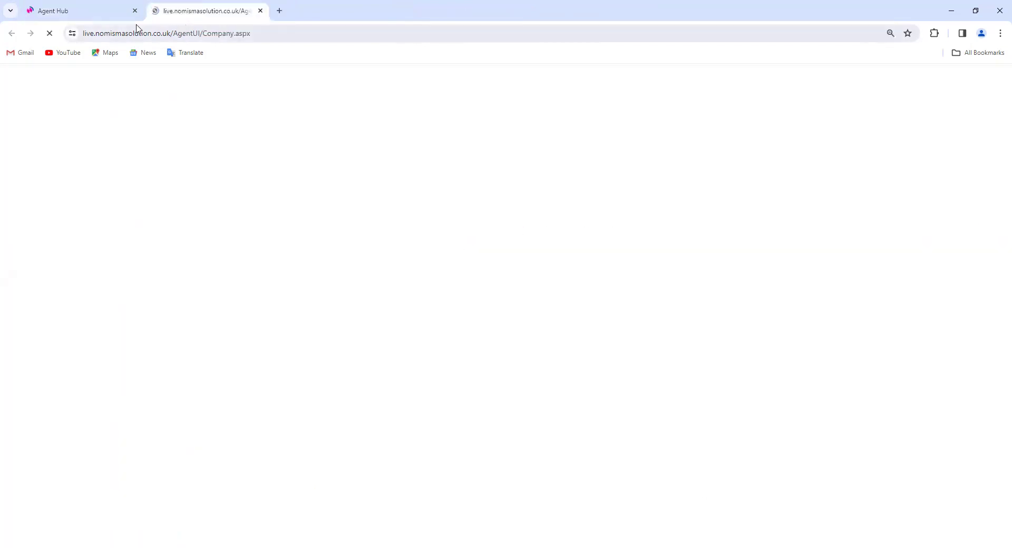
{"action": "left_click", "coordinate": [90, 10]}
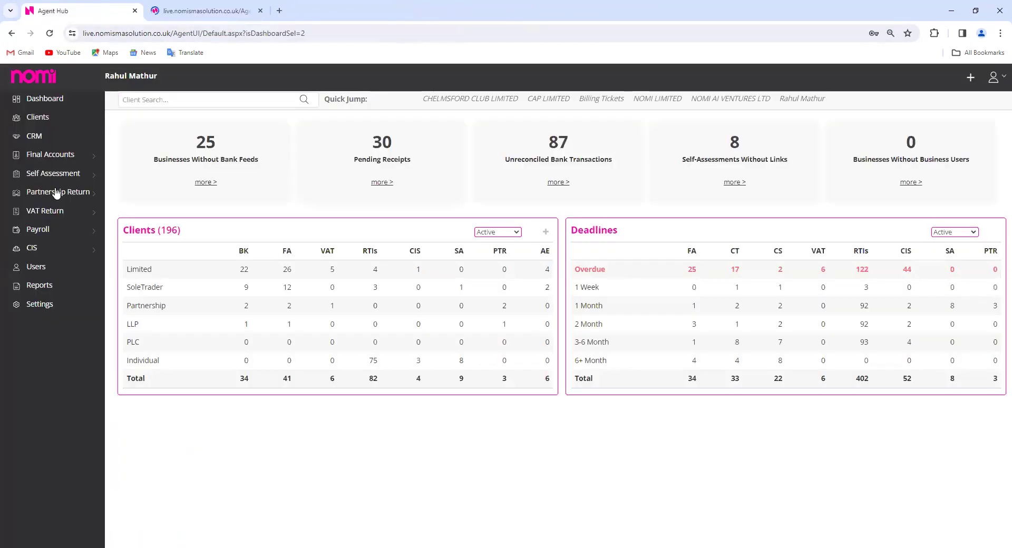
{"action": "left_click", "coordinate": [53, 175]}
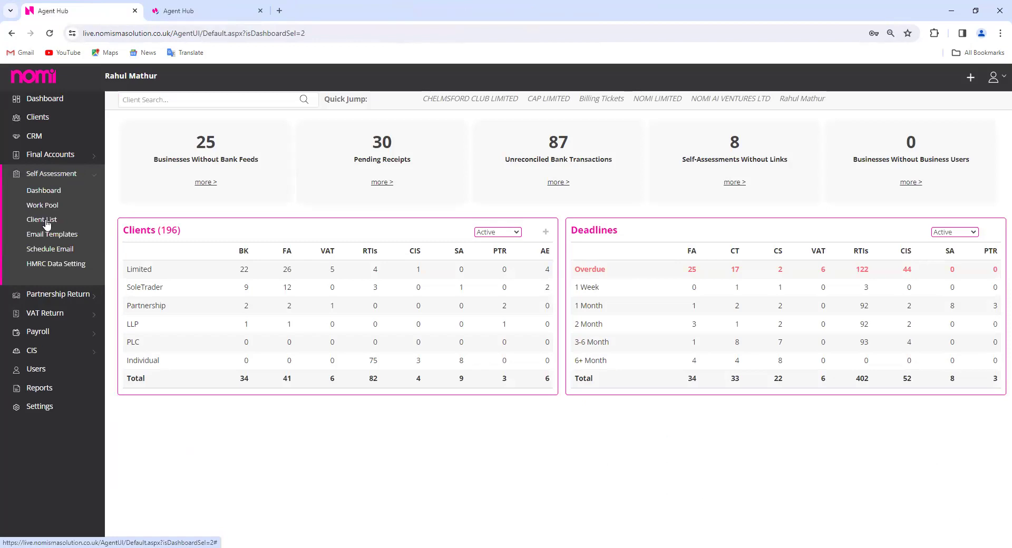
{"action": "left_click", "coordinate": [131, 182]}
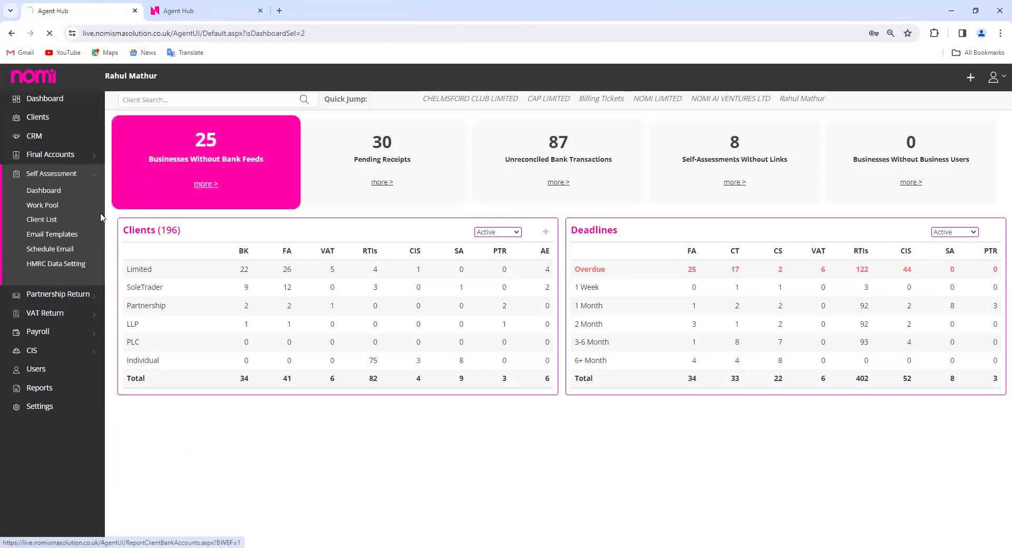
{"action": "left_click", "coordinate": [225, 16]}
Search by the sole trader's client name and open their Final Accounts and Self Assessment records in new tabs
{"action": "left_click", "coordinate": [326, 139]}
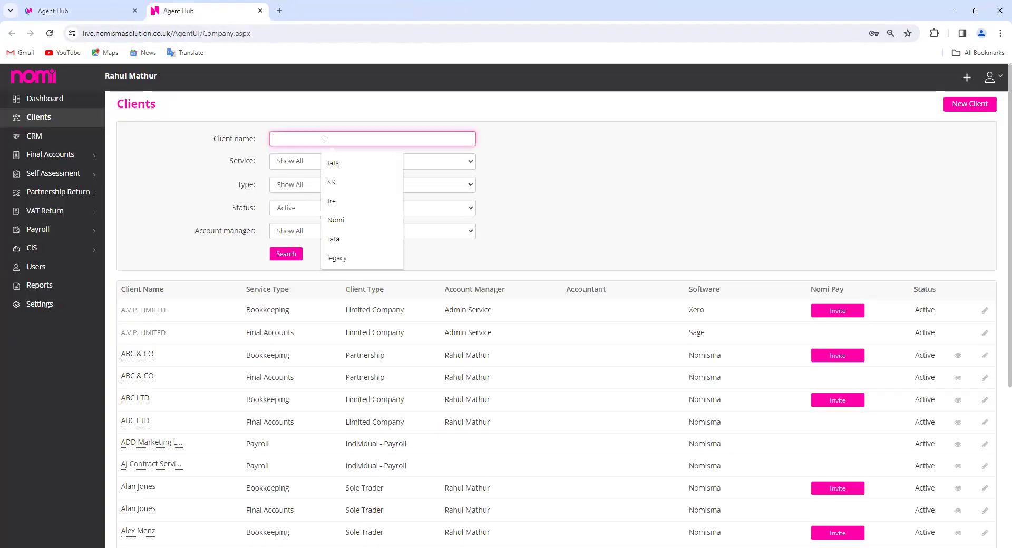
{"action": "type", "text": "bunny"}
{"action": "key", "text": "Return"}
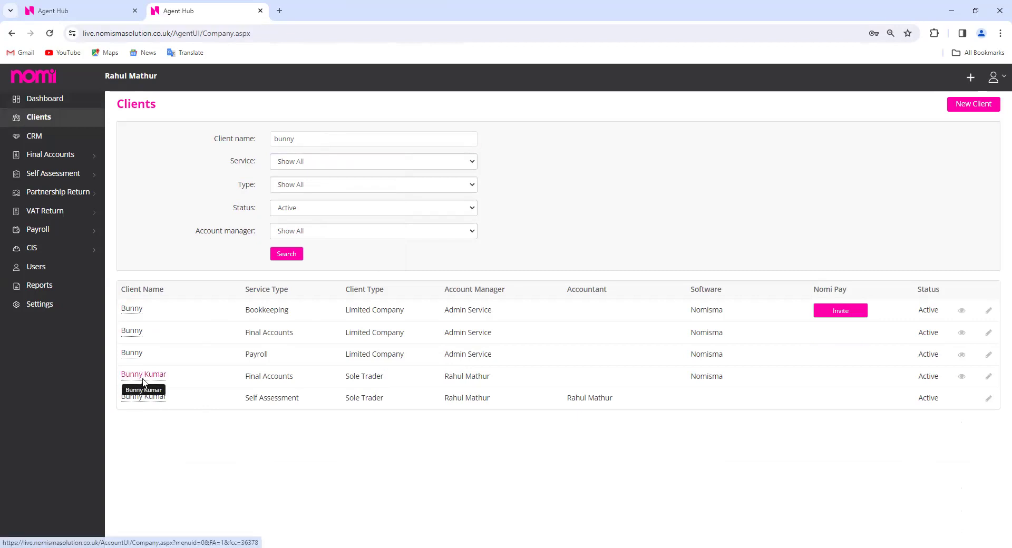
{"action": "left_click", "coordinate": [143, 379]}
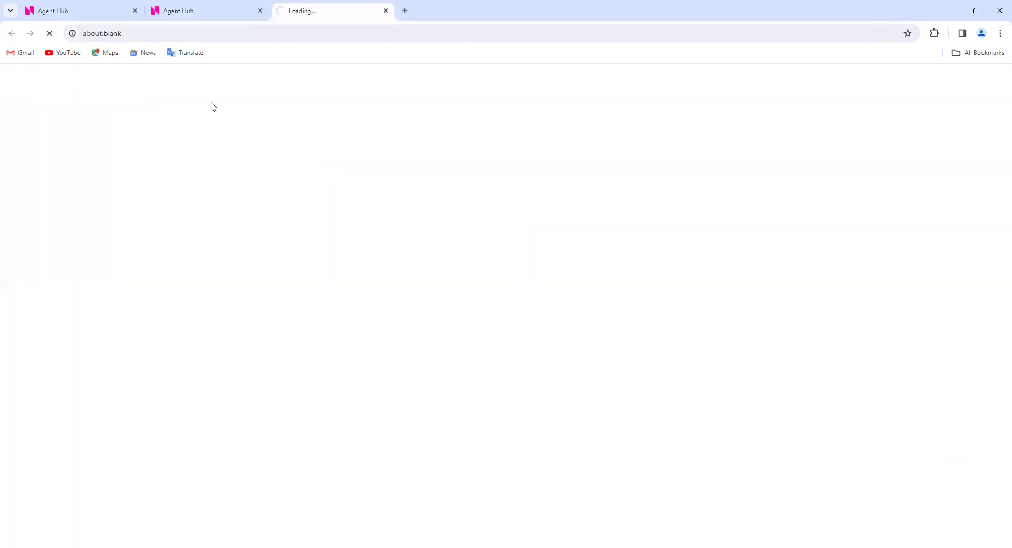
{"action": "left_click", "coordinate": [204, 11]}
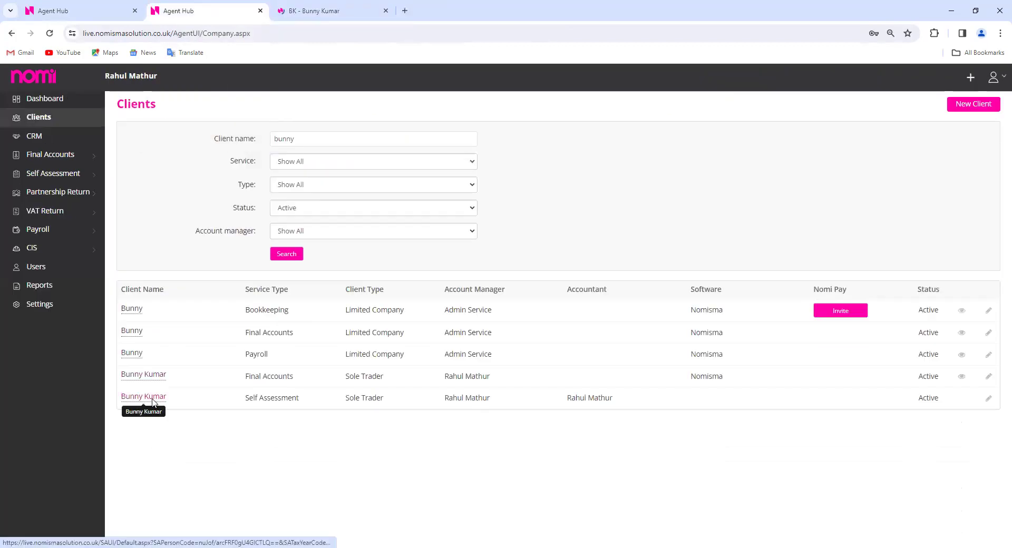
{"action": "left_click", "coordinate": [150, 399]}
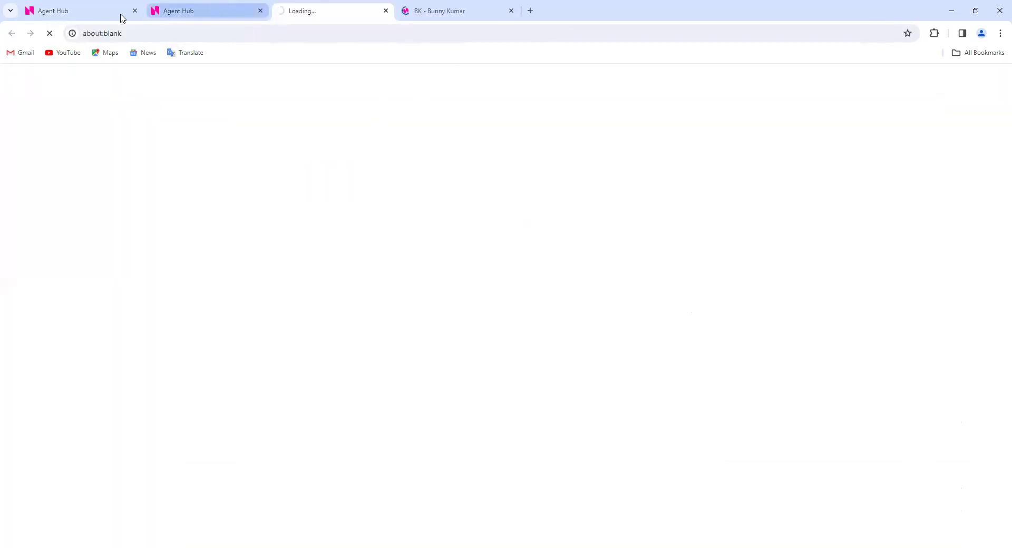
Open the client's Final Accounts from the bookkeeping tab and view its preview
{"action": "left_click", "coordinate": [432, 11]}
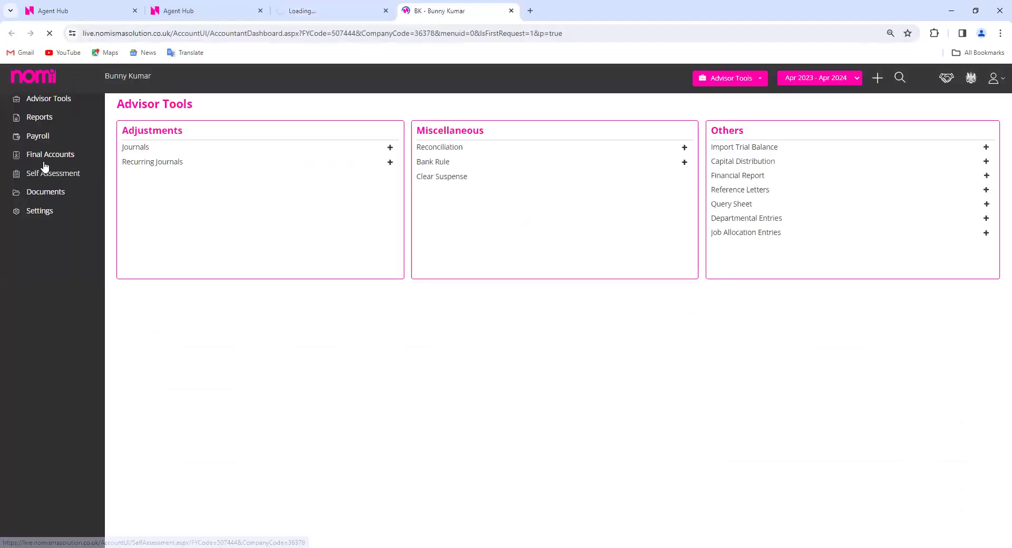
{"action": "left_click", "coordinate": [45, 167]}
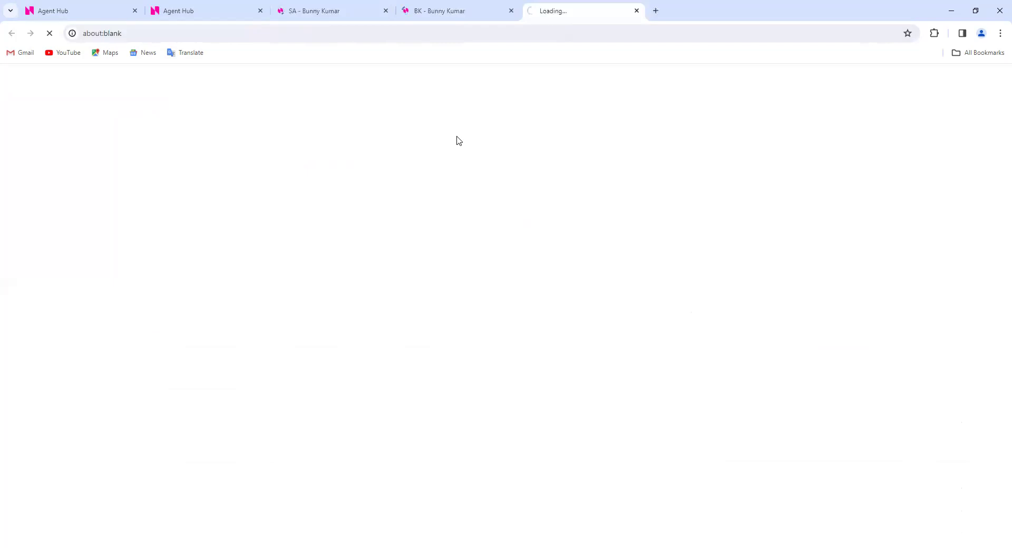
{"action": "left_click", "coordinate": [437, 6]}
{"action": "left_click", "coordinate": [358, 18]}
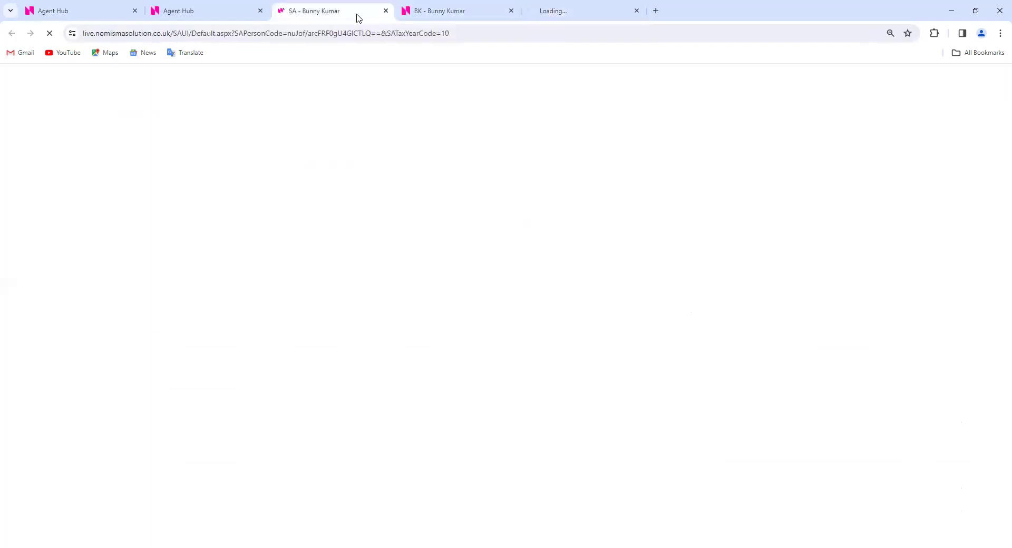
{"action": "left_click", "coordinate": [495, 11]}
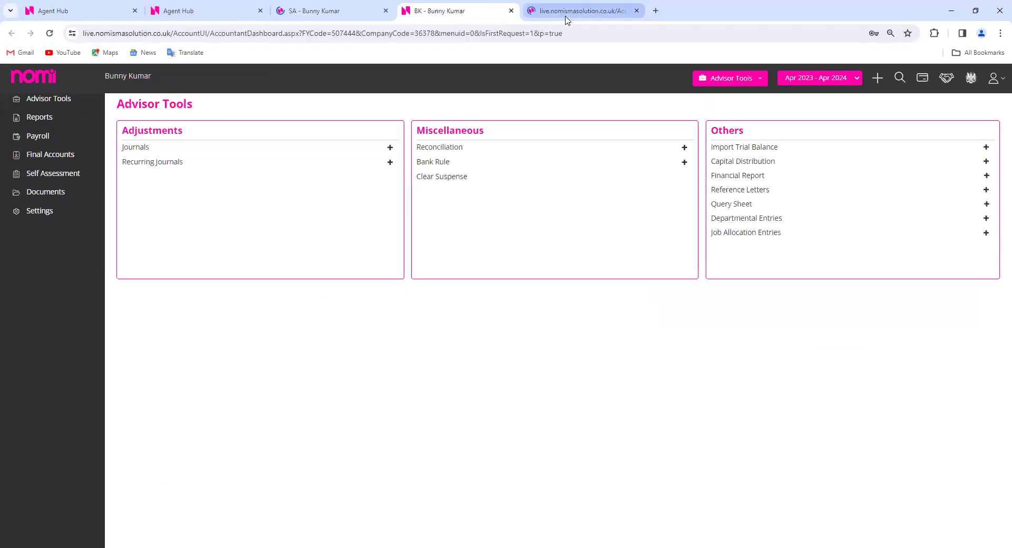
{"action": "left_click", "coordinate": [570, 13]}
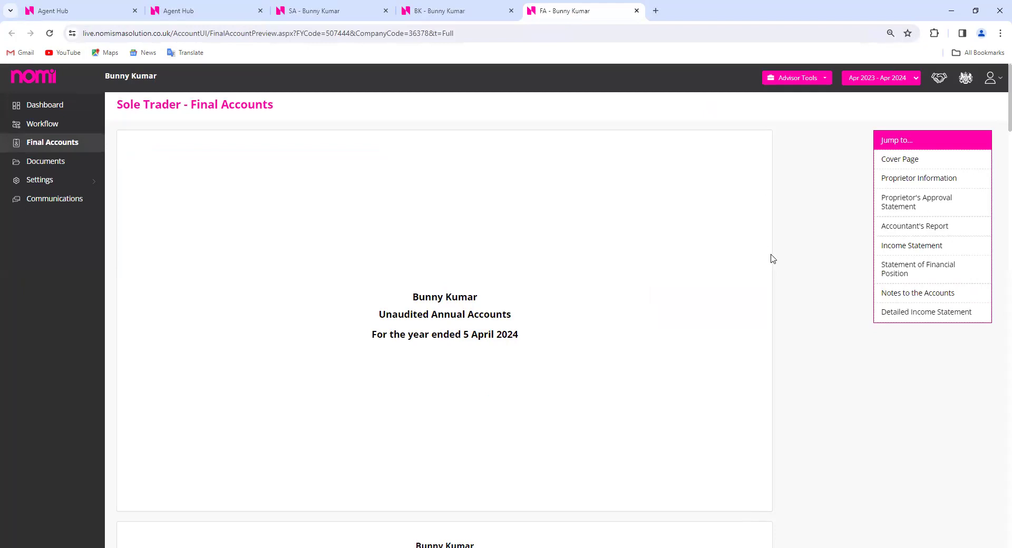
Show the income statement for the Apr 2022 - Apr 2023 period, then go to the self assessment tab
{"action": "left_click", "coordinate": [918, 246]}
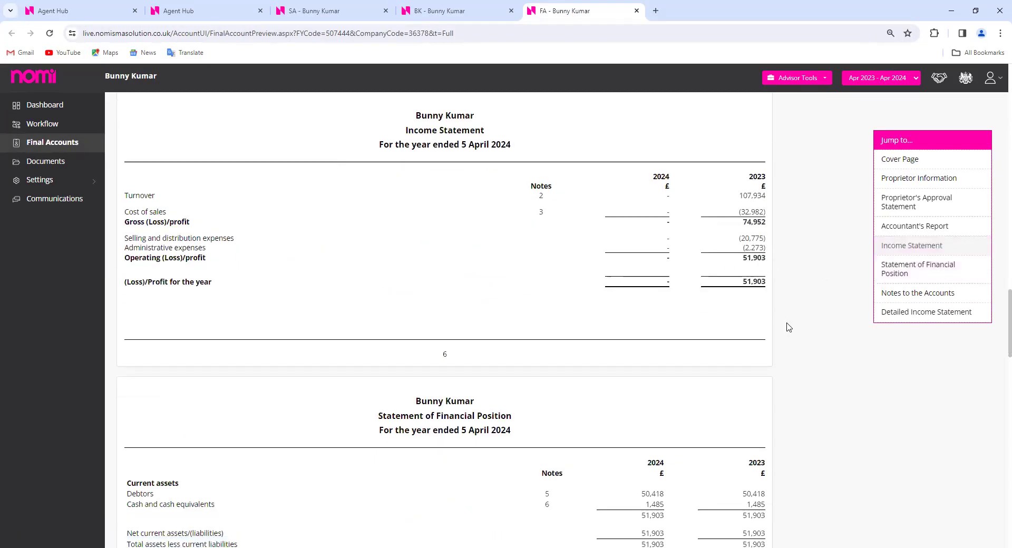
{"action": "left_click", "coordinate": [879, 83]}
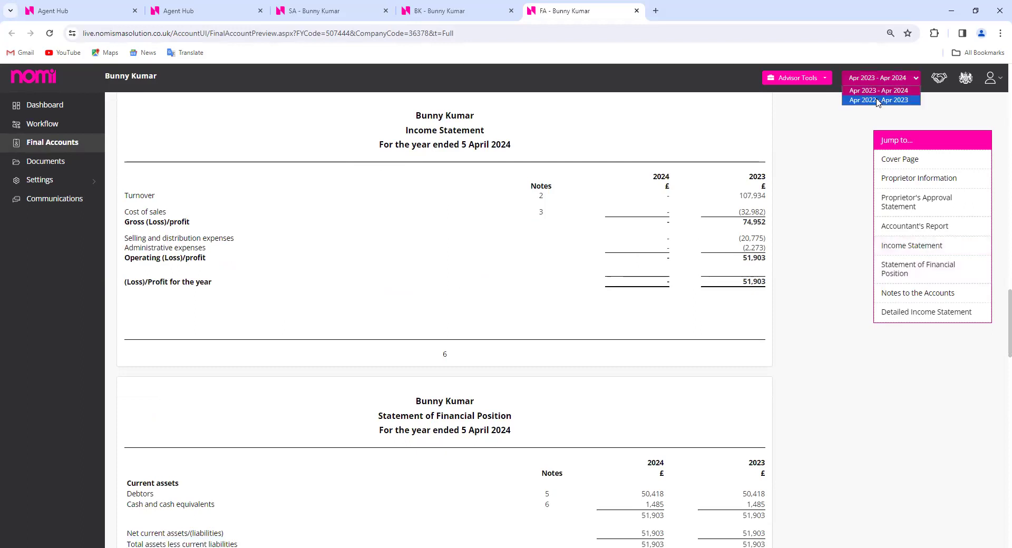
{"action": "left_click", "coordinate": [875, 102]}
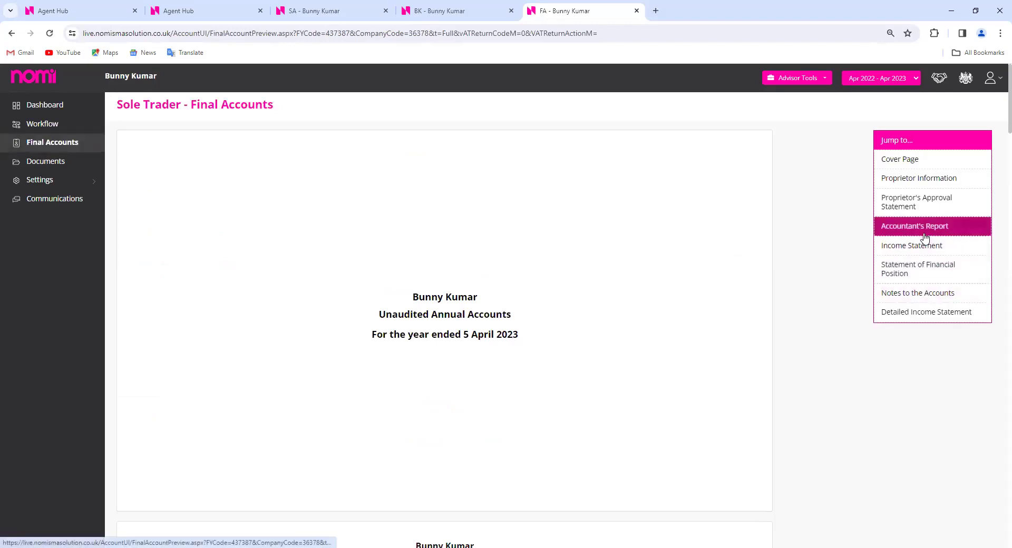
{"action": "left_click", "coordinate": [922, 246]}
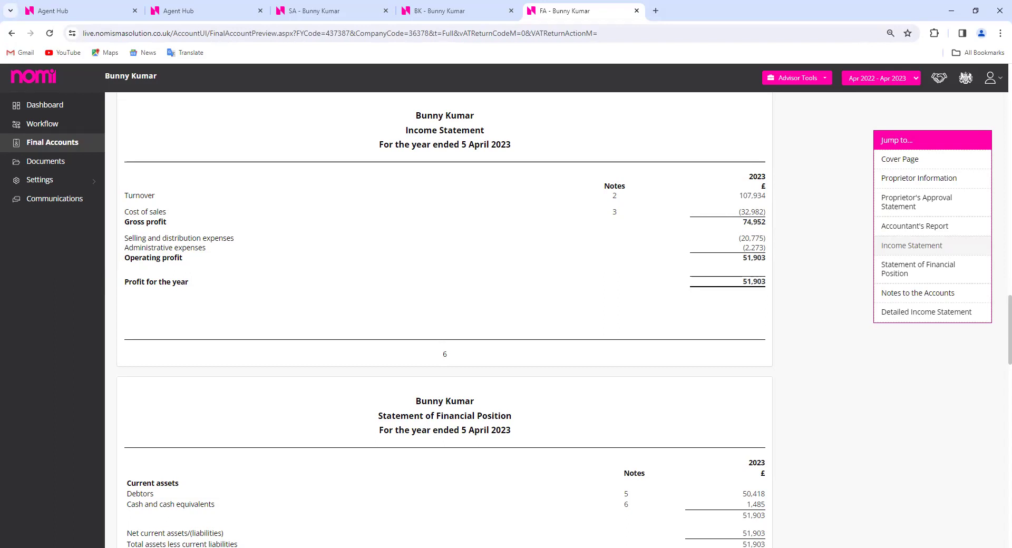
{"action": "left_click", "coordinate": [316, 11]}
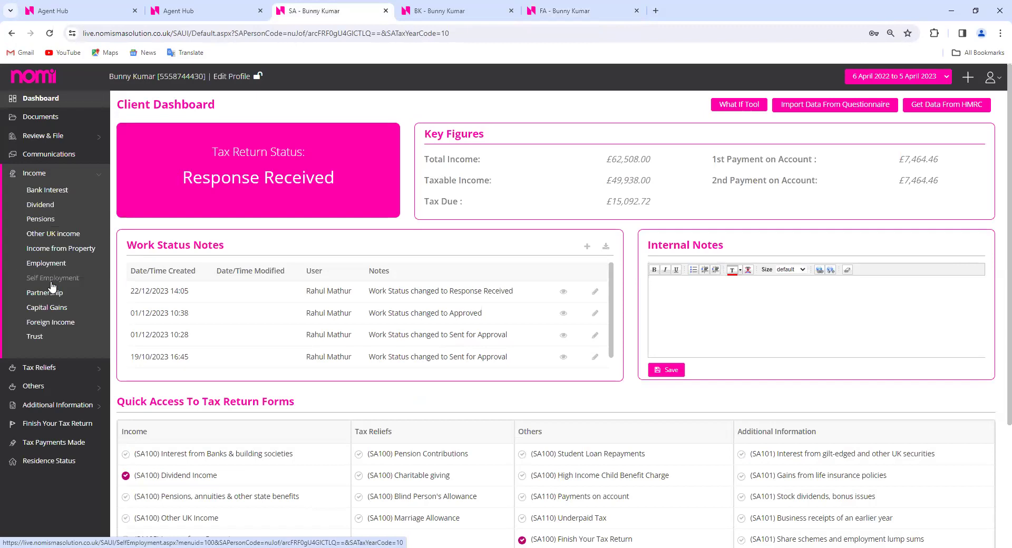
Delete the existing manually entered Self Employment entry
{"action": "left_click", "coordinate": [51, 285]}
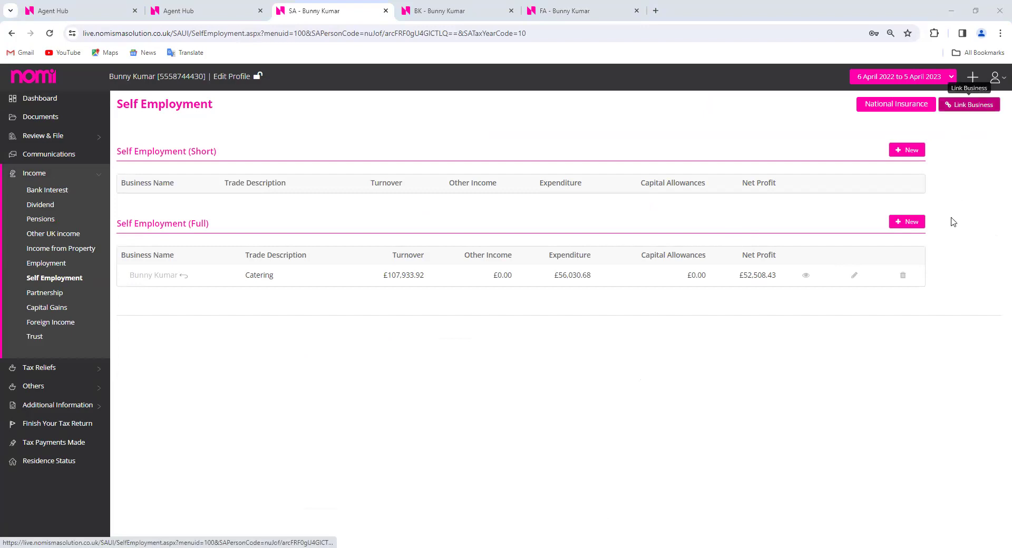
{"action": "left_click", "coordinate": [904, 275]}
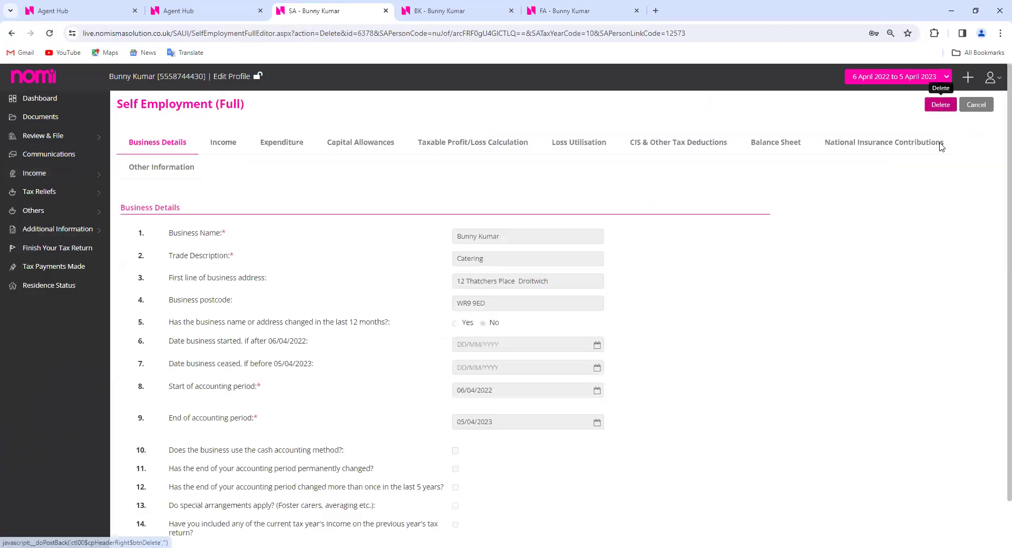
{"action": "left_click", "coordinate": [945, 104]}
{"action": "left_click", "coordinate": [473, 329]}
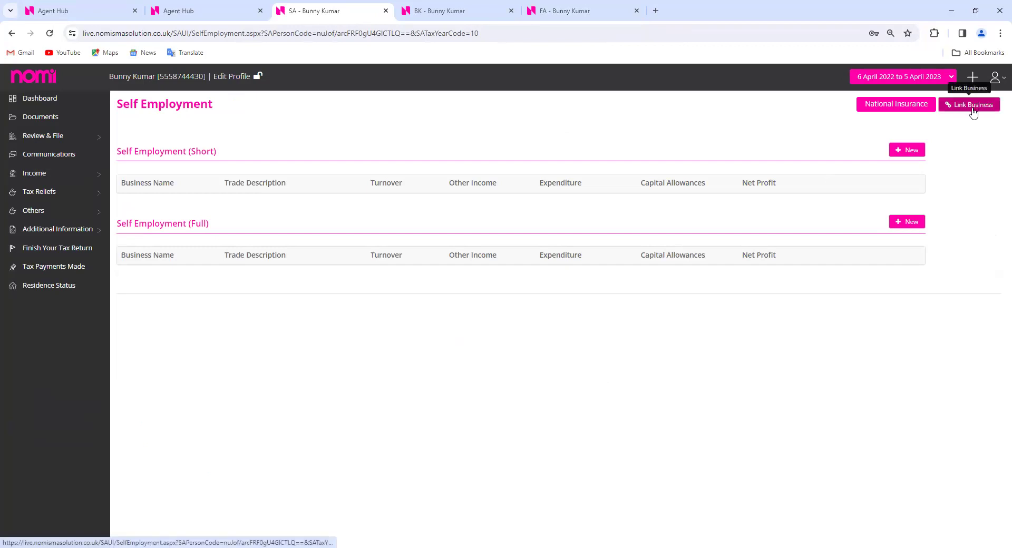
Link the business with description Catering to the return, after checking the accounts tabs
{"action": "left_click", "coordinate": [973, 108]}
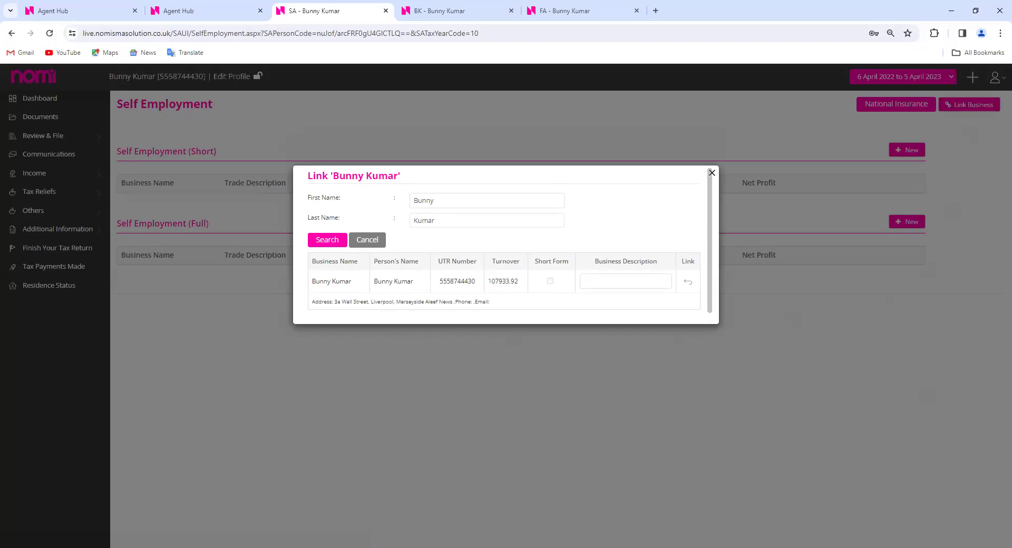
{"action": "left_click", "coordinate": [550, 14]}
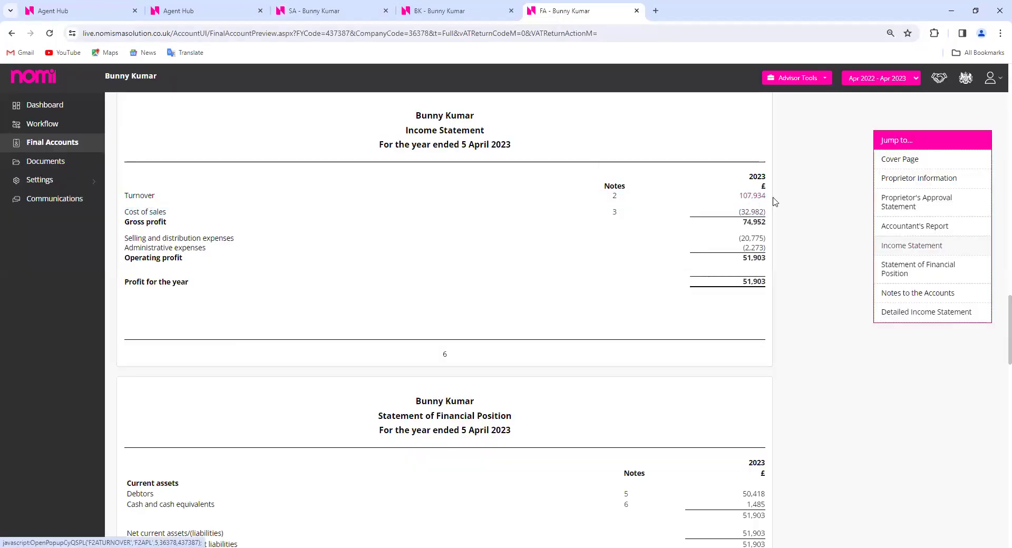
{"action": "left_click", "coordinate": [443, 11]}
{"action": "left_click", "coordinate": [350, 11]}
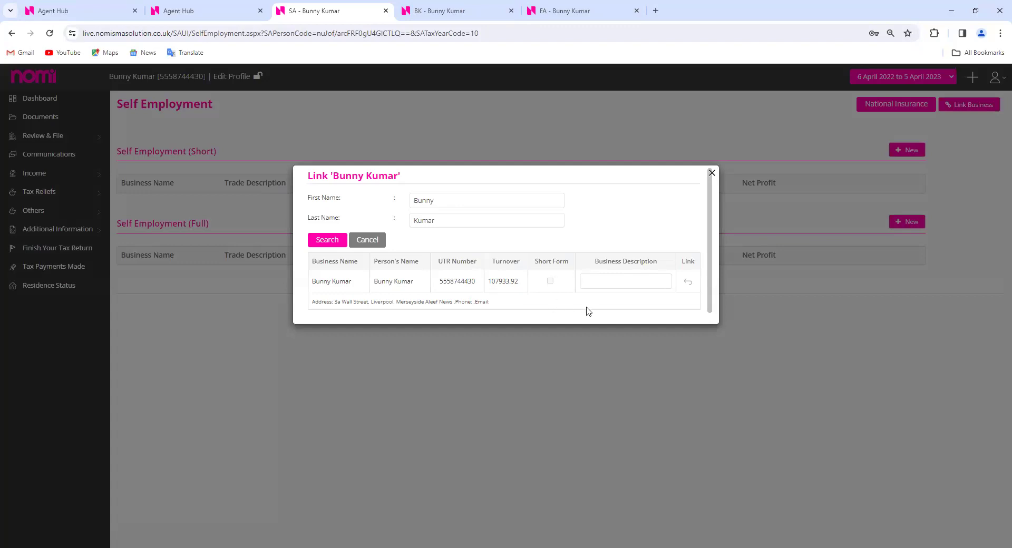
{"action": "left_click", "coordinate": [608, 280]}
{"action": "left_click", "coordinate": [633, 305]}
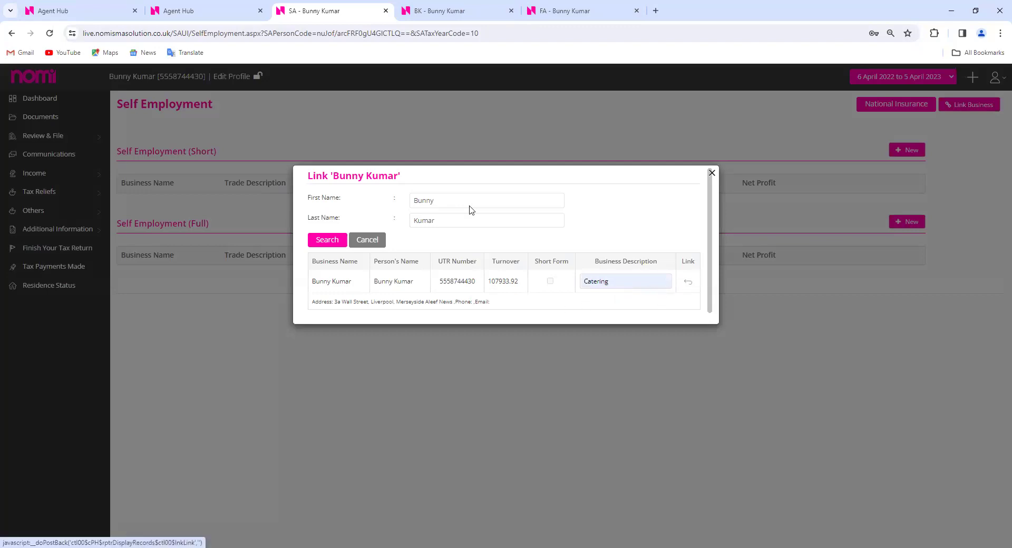
{"action": "left_click", "coordinate": [342, 243]}
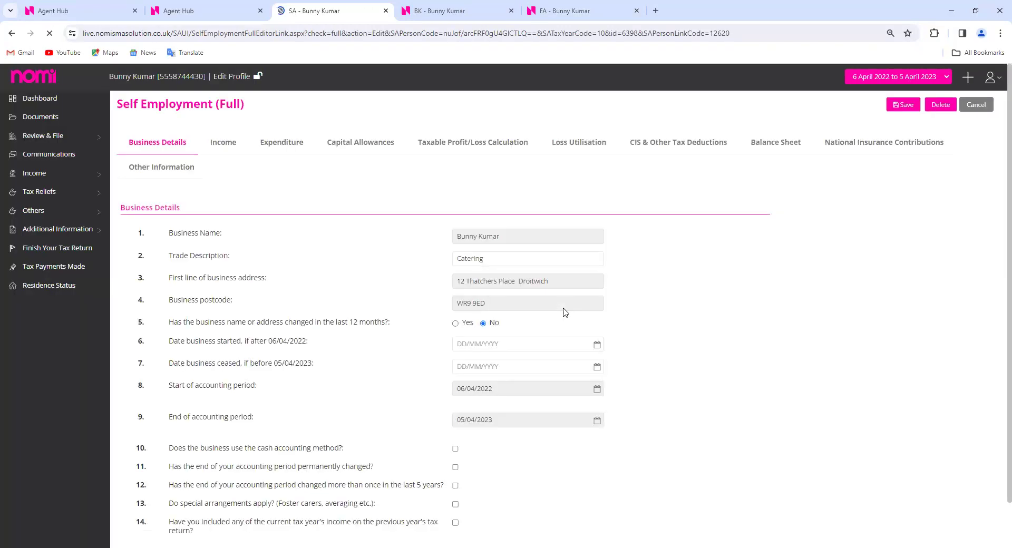
Review the Catering entry's Income and Expenditure boxes, then save it to link with bookkeeping
{"action": "left_click", "coordinate": [225, 141]}
{"action": "left_click", "coordinate": [273, 143]}
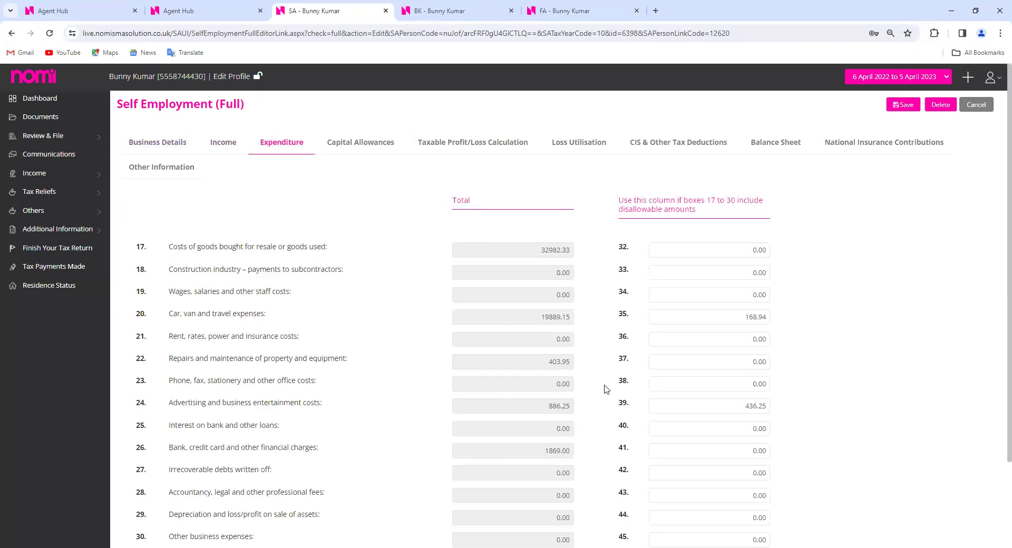
{"action": "scroll", "coordinate": [606, 389], "scroll_direction": "down", "scroll_amount": 2}
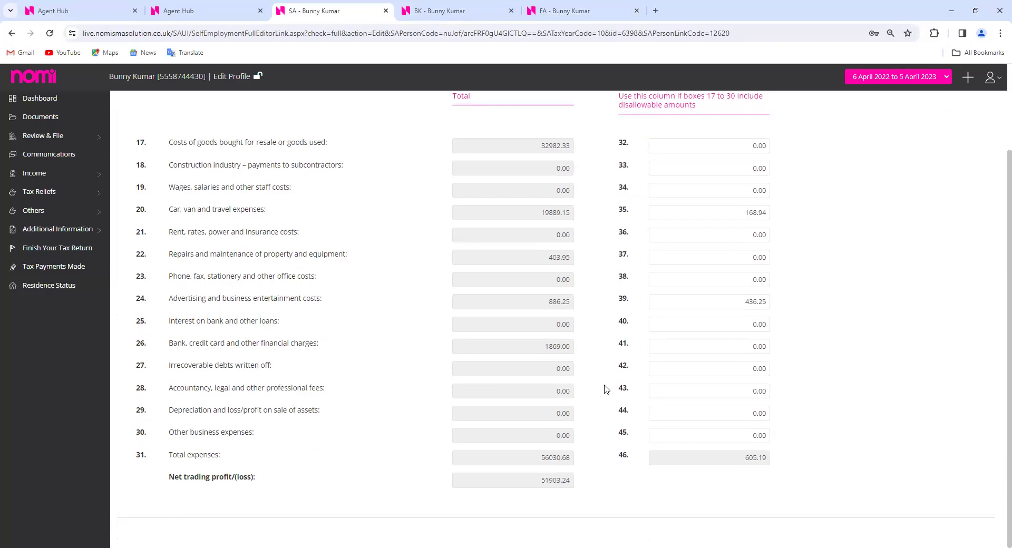
{"action": "scroll", "coordinate": [605, 389], "scroll_direction": "up", "scroll_amount": 2}
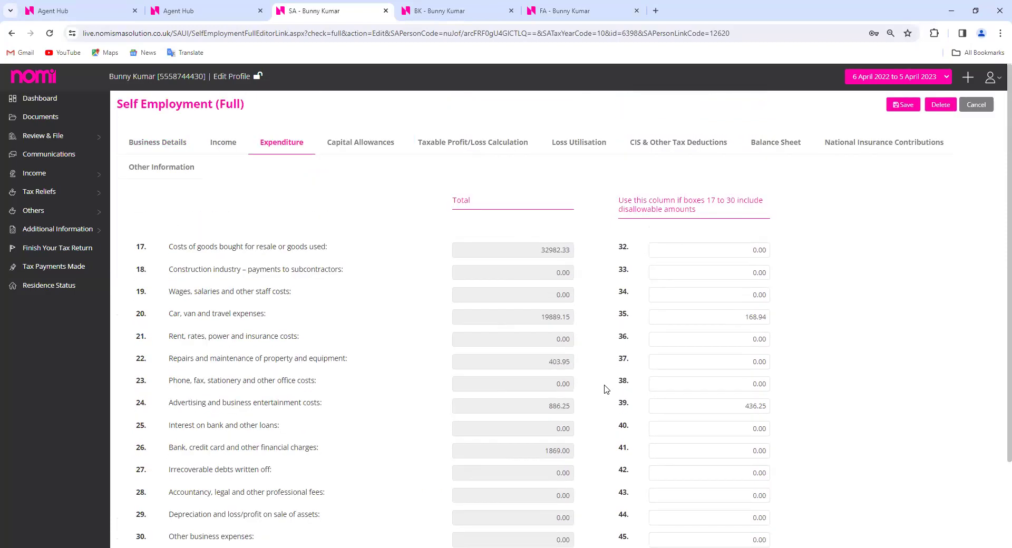
{"action": "left_click", "coordinate": [223, 143]}
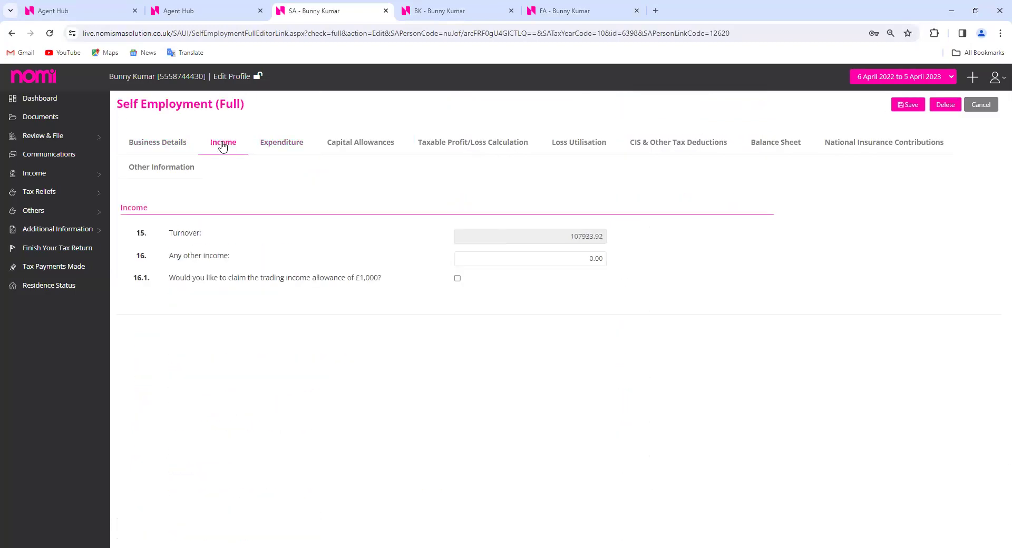
{"action": "left_click", "coordinate": [294, 147]}
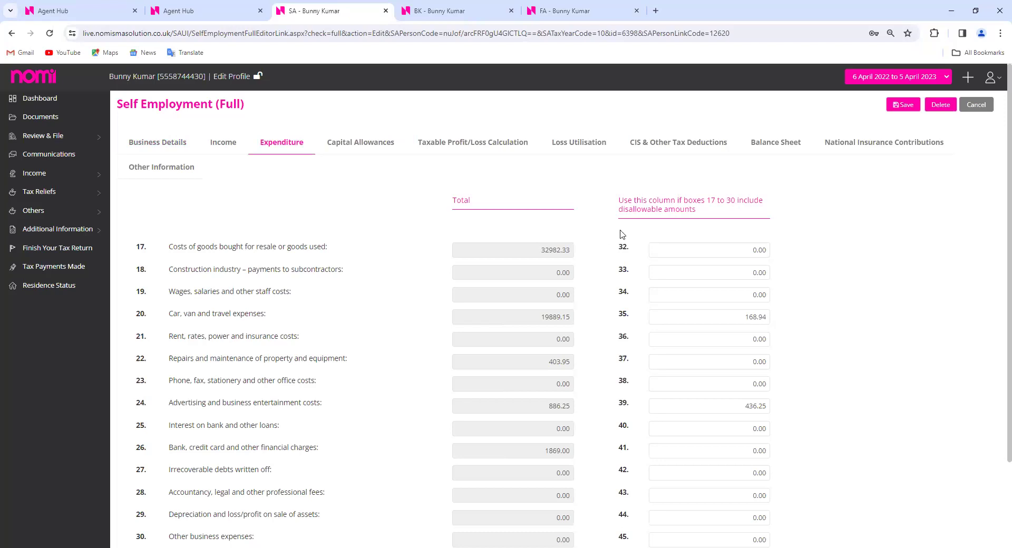
{"action": "left_click", "coordinate": [901, 105]}
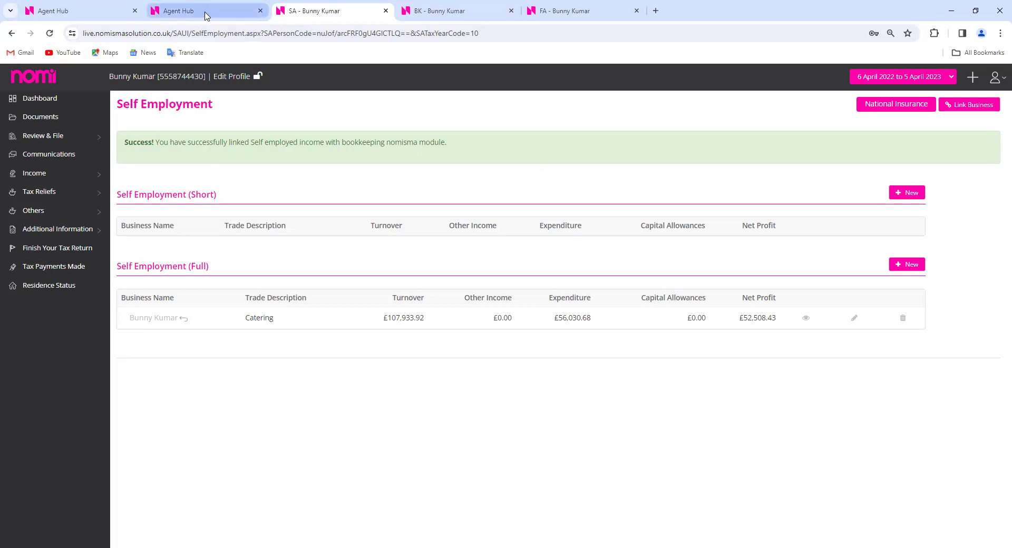
Look at the Partnership Return section in the agent's client list, then return to the self-employment summary
{"action": "mouse_move", "coordinate": [207, 14]}
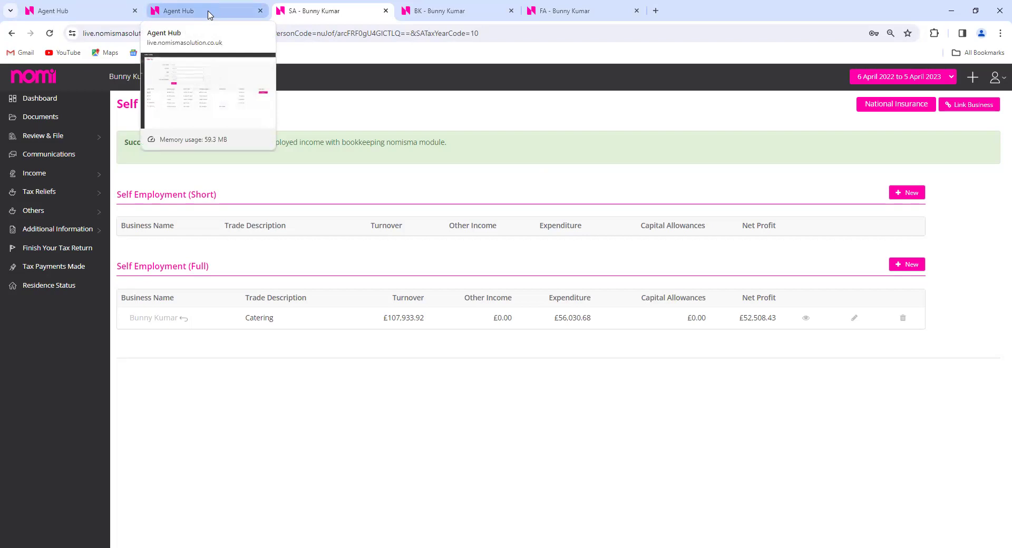
{"action": "left_click", "coordinate": [102, 15]}
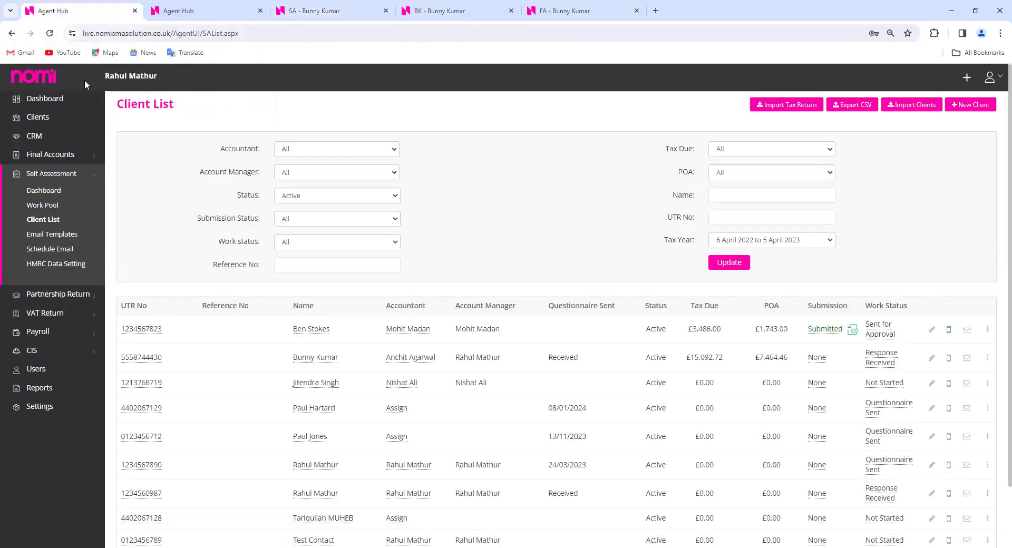
{"action": "left_click", "coordinate": [83, 295]}
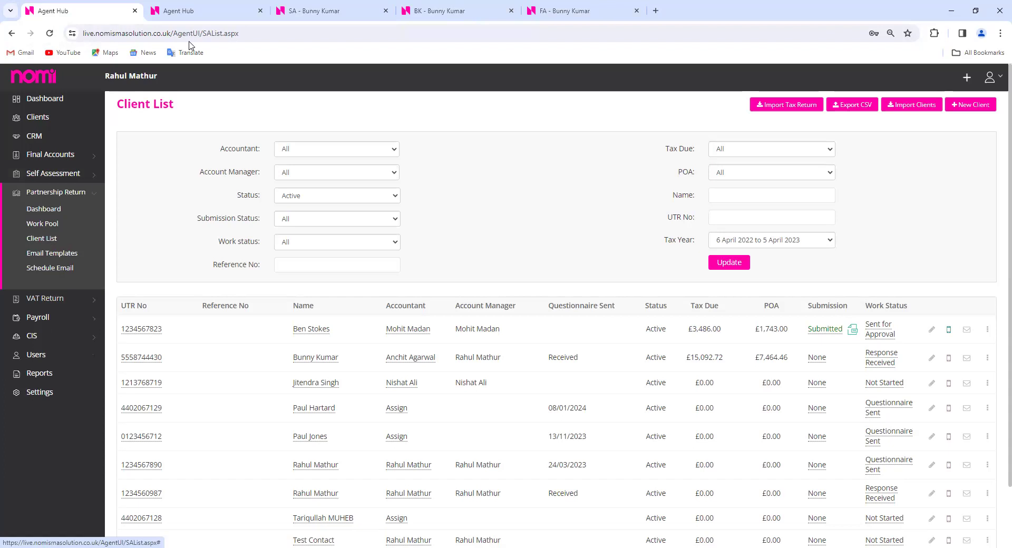
{"action": "left_click", "coordinate": [337, 12]}
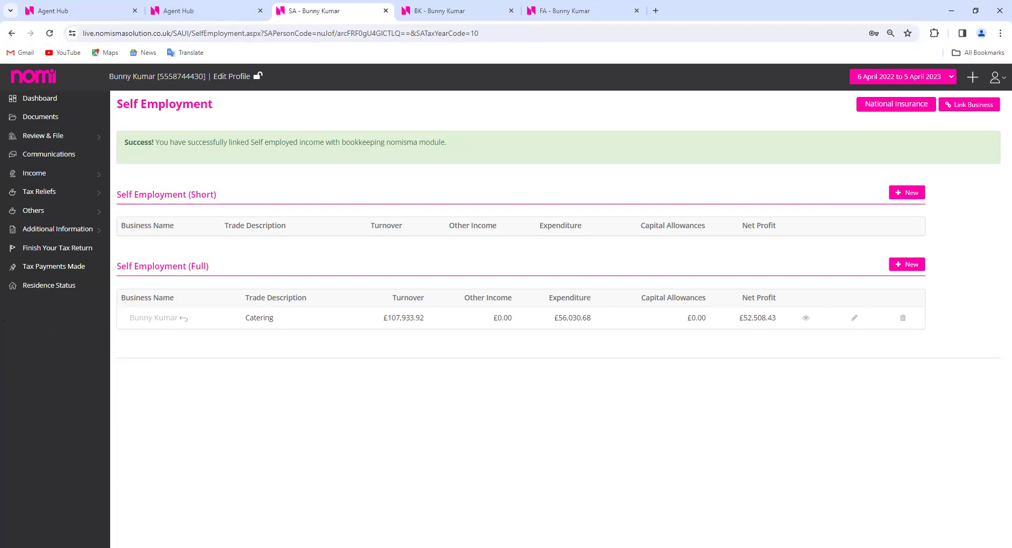
Reload the Clients list, search client name 'SR &', and open SR & CO's Final Accounts
{"action": "left_click", "coordinate": [174, 12]}
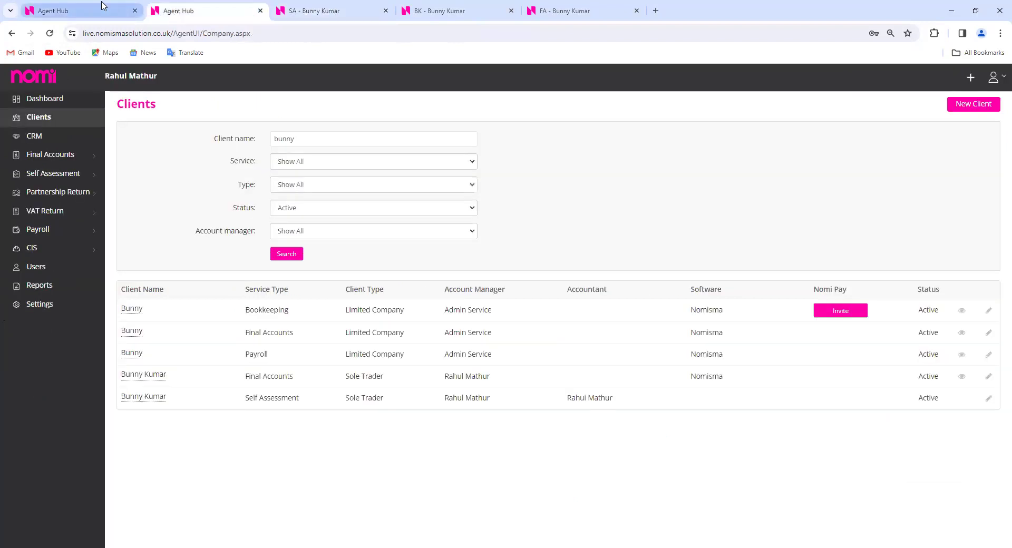
{"action": "left_click", "coordinate": [52, 33]}
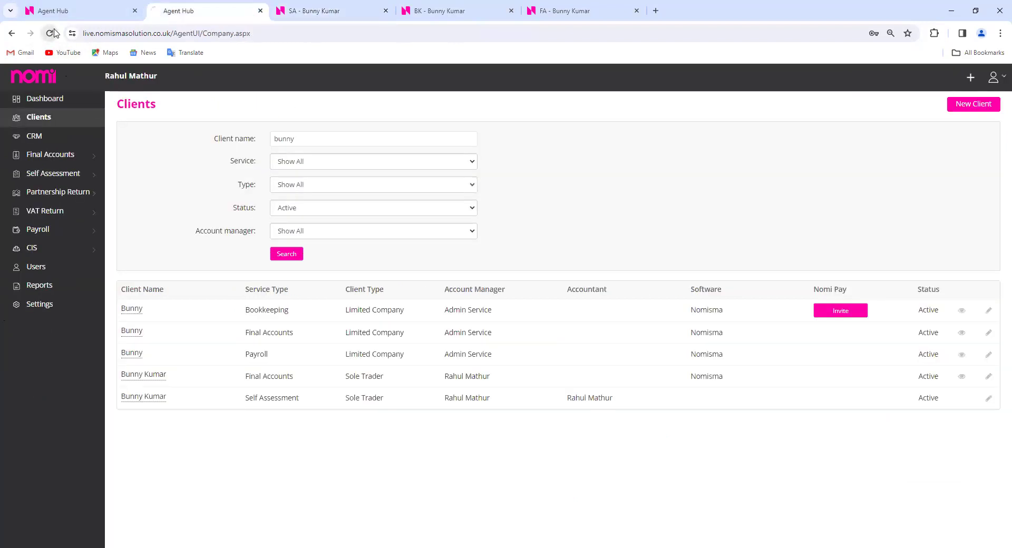
{"action": "left_click", "coordinate": [311, 141]}
{"action": "type", "text": "S"}
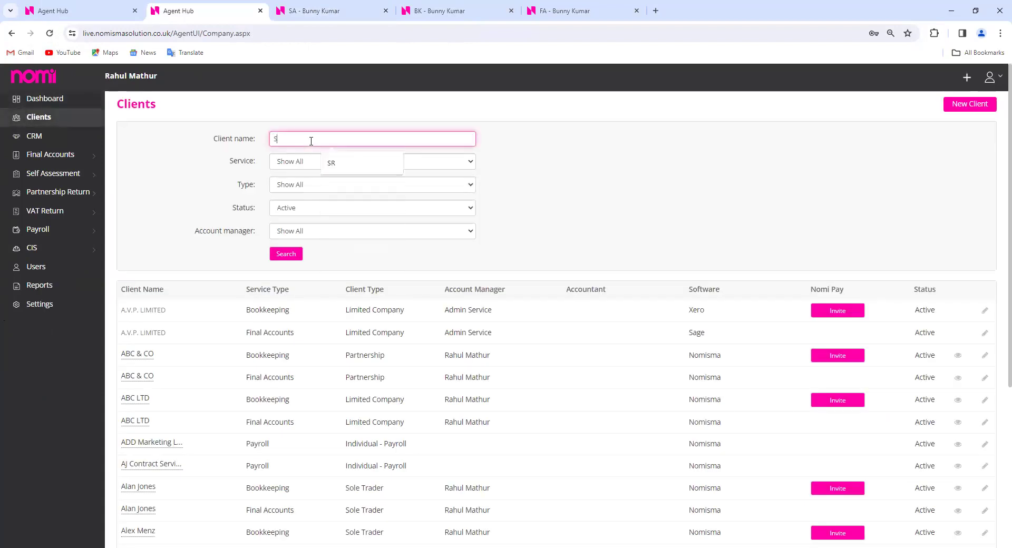
{"action": "type", "text": "R &"}
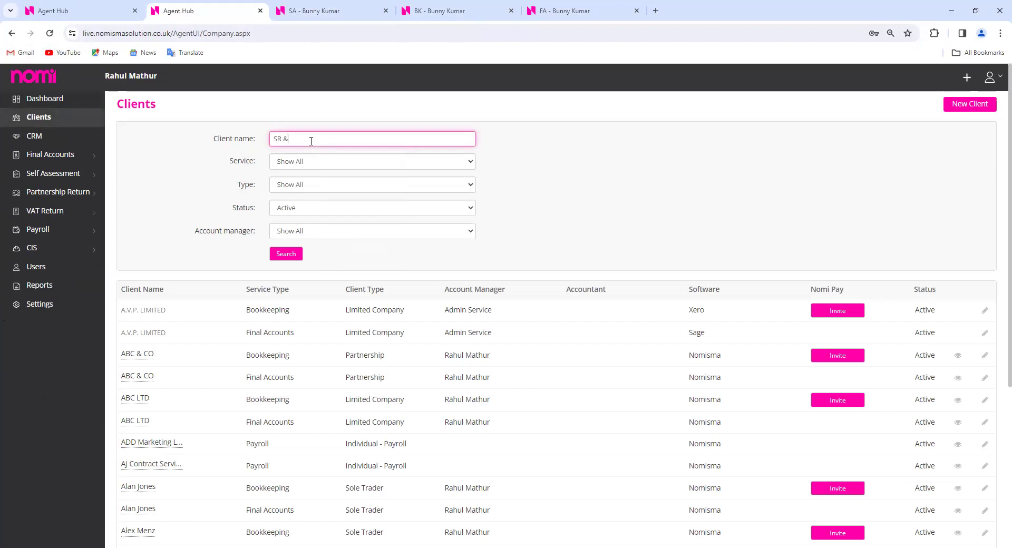
{"action": "key", "text": "Return"}
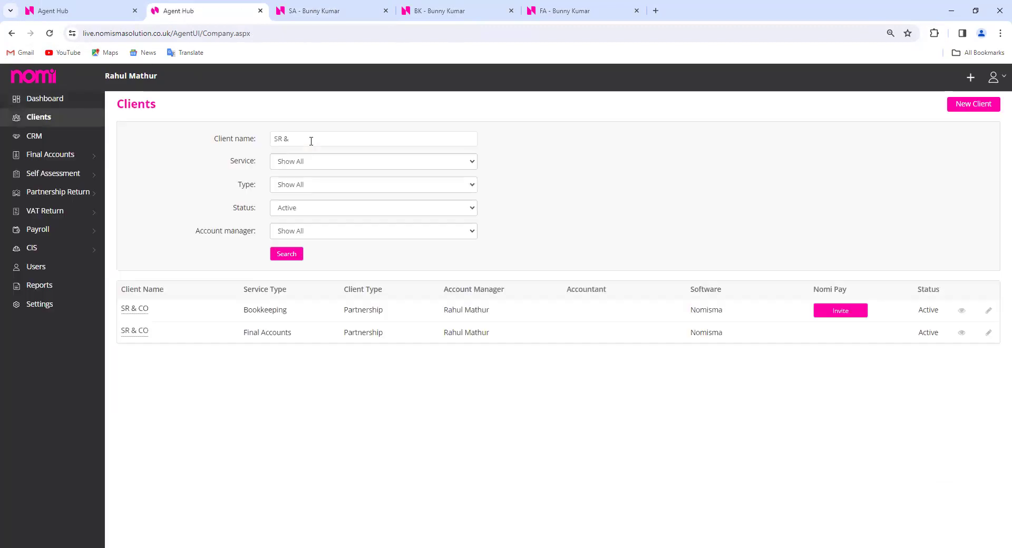
{"action": "left_click", "coordinate": [146, 332]}
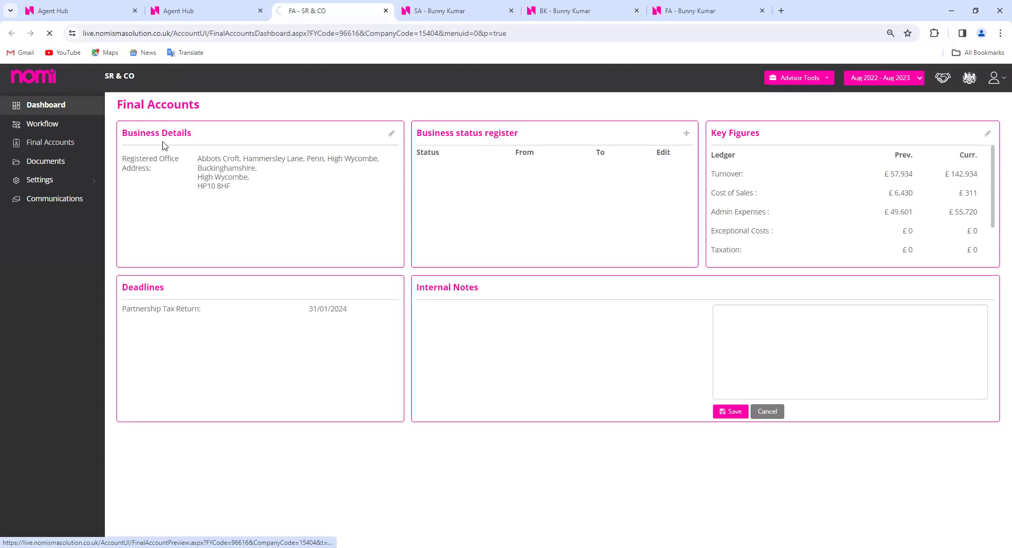
Open SR & CO's partnership tax return from the client list and close the self assessment tab
{"action": "left_click", "coordinate": [73, 12]}
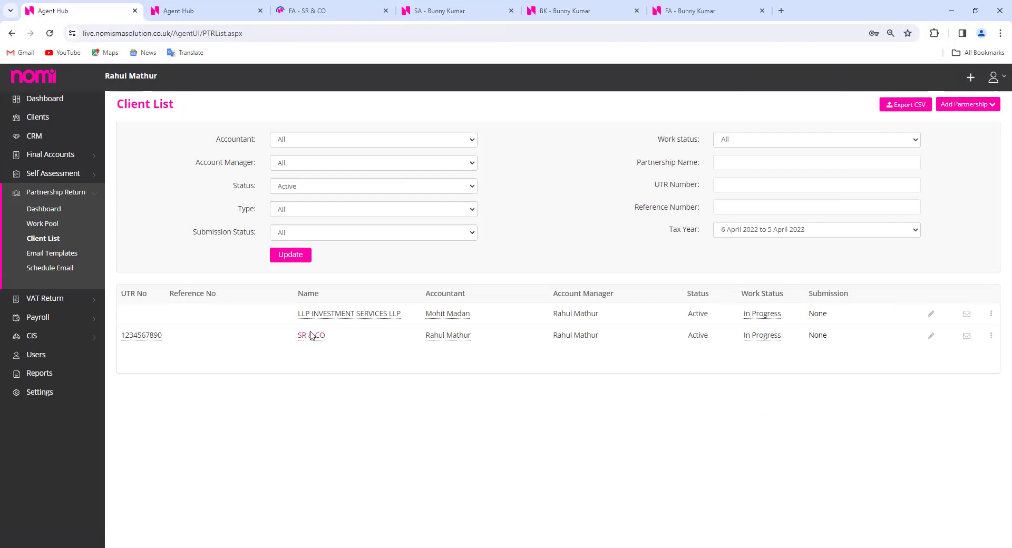
{"action": "left_click", "coordinate": [311, 338]}
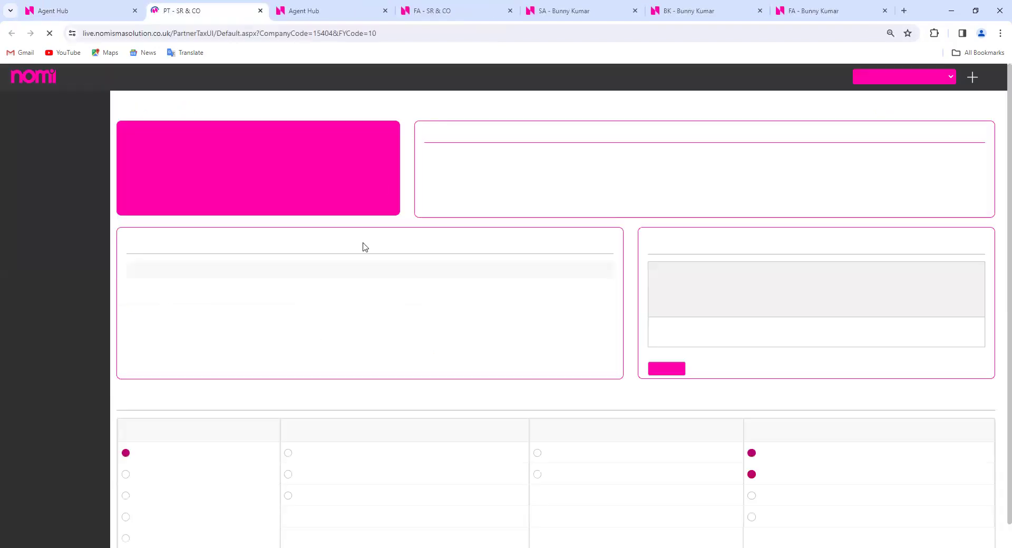
{"action": "left_click", "coordinate": [417, 9]}
{"action": "left_click", "coordinate": [635, 11]}
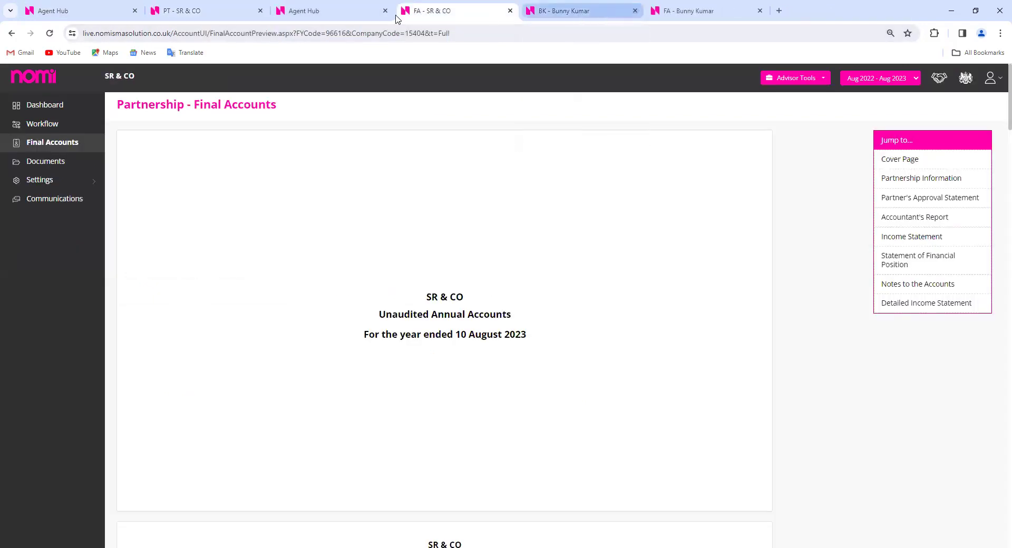
{"action": "left_click", "coordinate": [360, 12]}
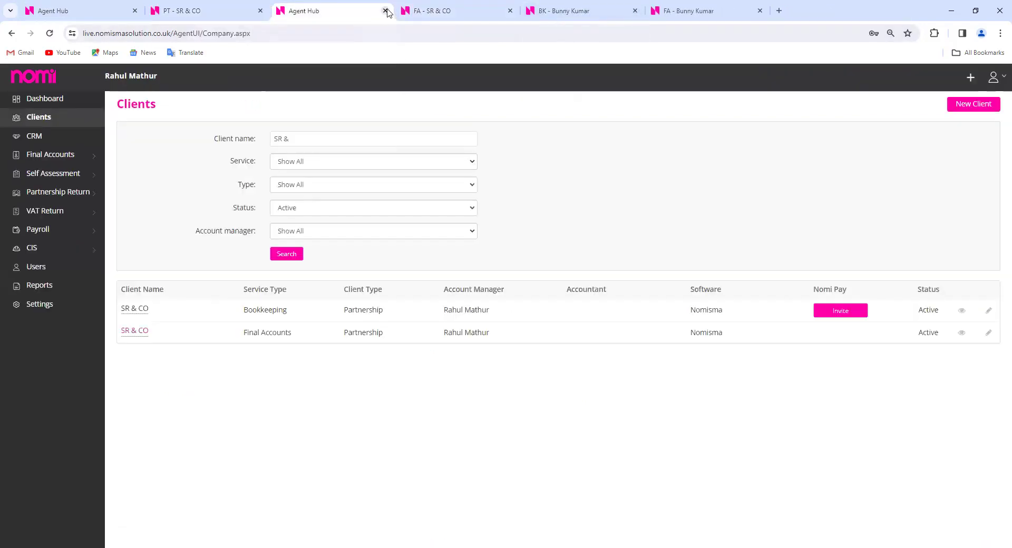
{"action": "left_click", "coordinate": [436, 13]}
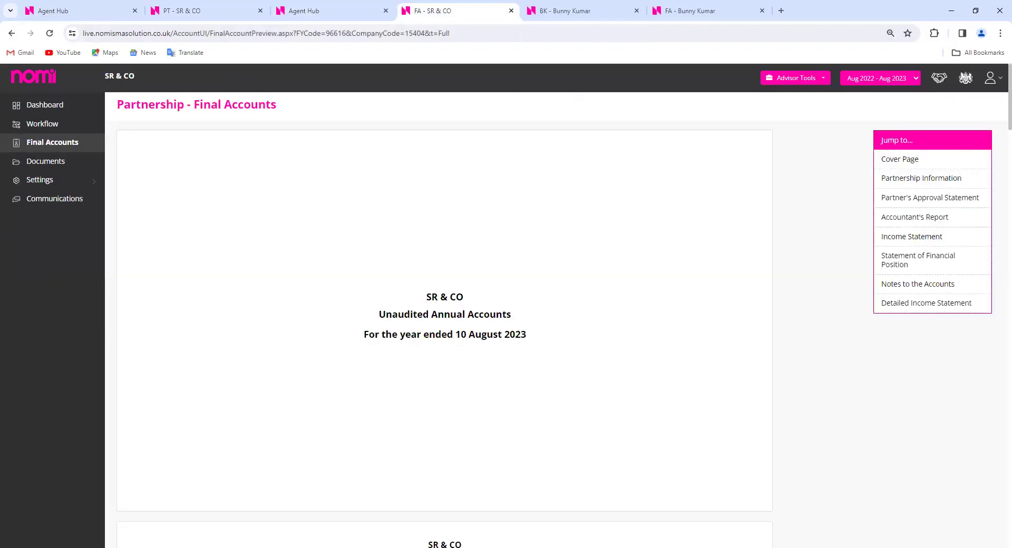
Review SR & CO's Final Accounts income statement, then go to the partnership tax return dashboard
{"action": "left_click", "coordinate": [902, 235]}
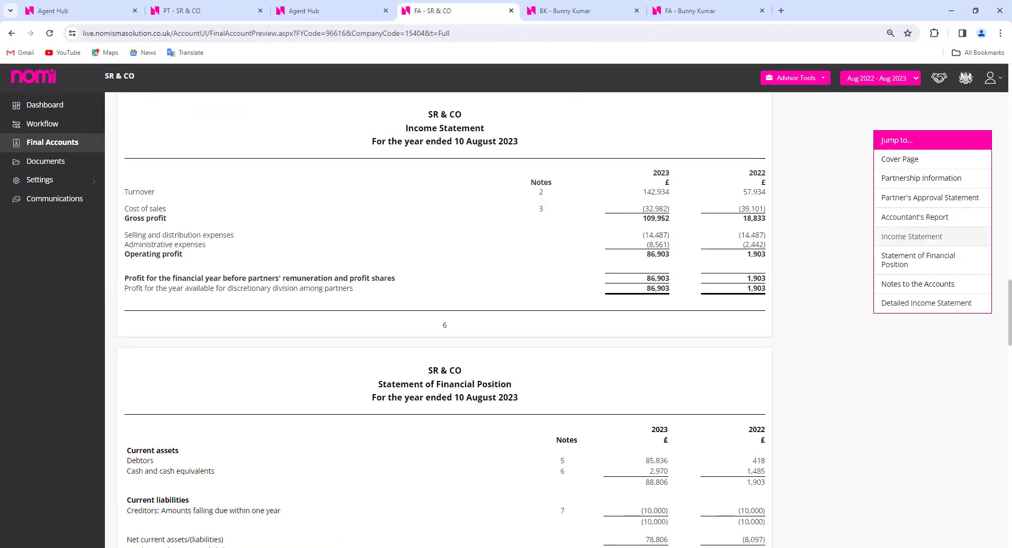
{"action": "scroll", "coordinate": [773, 343], "scroll_direction": "down", "scroll_amount": 5}
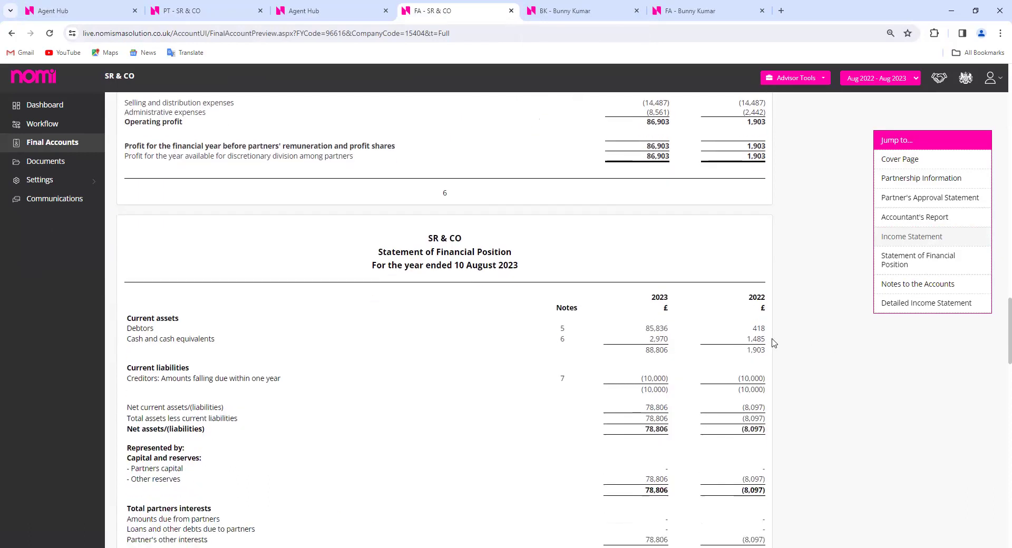
{"action": "scroll", "coordinate": [774, 343], "scroll_direction": "down", "scroll_amount": 20}
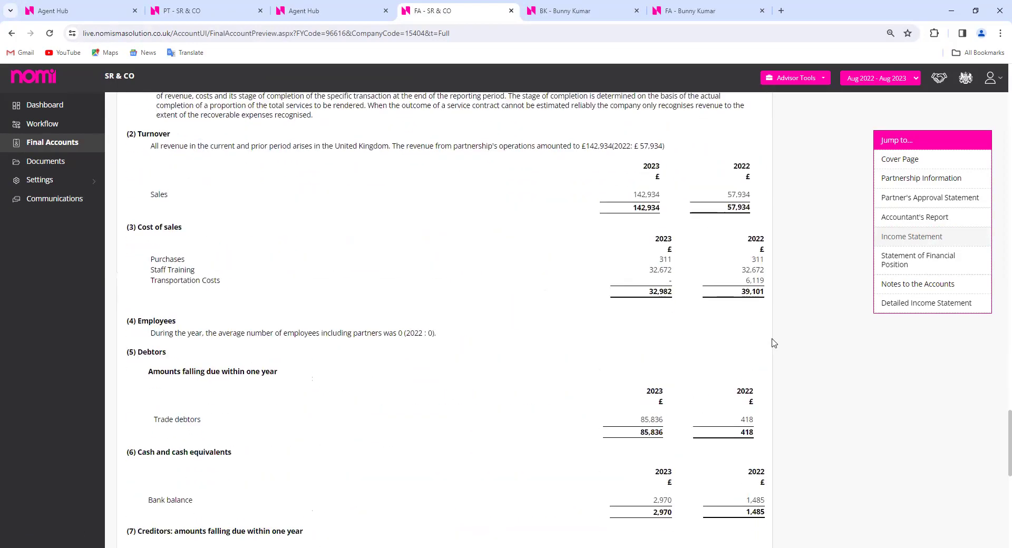
{"action": "scroll", "coordinate": [774, 343], "scroll_direction": "down", "scroll_amount": 5}
{"action": "scroll", "coordinate": [774, 343], "scroll_direction": "up", "scroll_amount": 18}
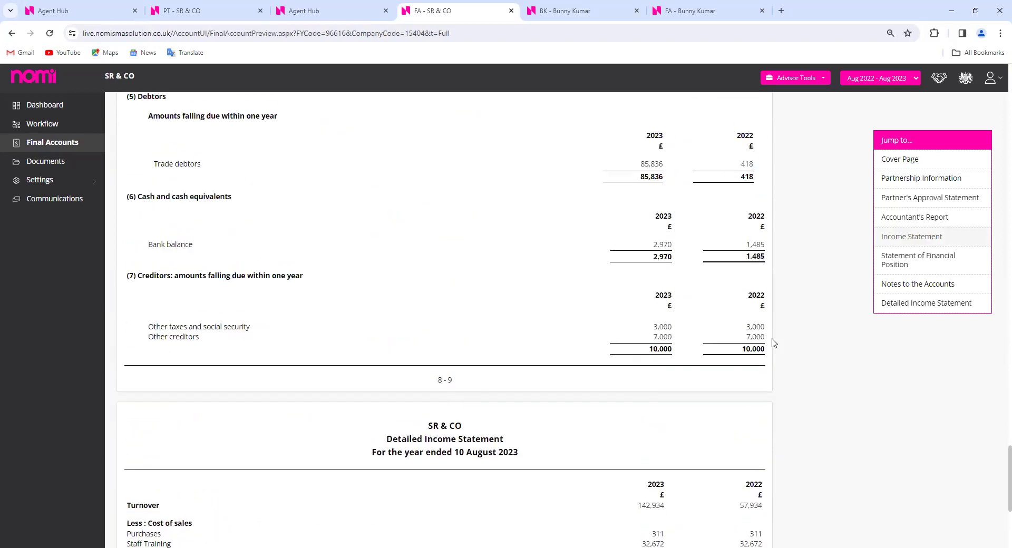
{"action": "scroll", "coordinate": [774, 343], "scroll_direction": "up", "scroll_amount": 20}
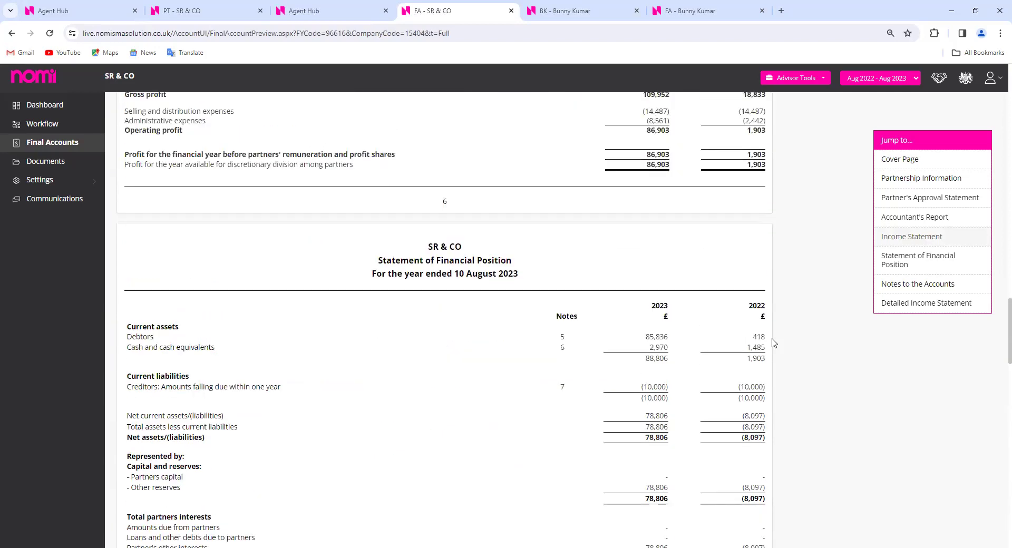
{"action": "scroll", "coordinate": [774, 344], "scroll_direction": "down", "scroll_amount": 2}
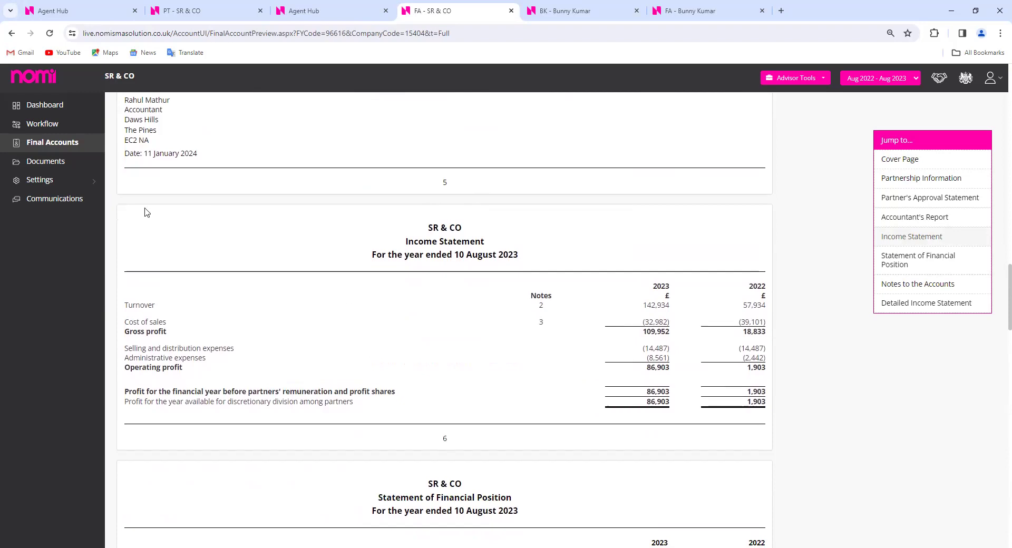
{"action": "left_click", "coordinate": [186, 11]}
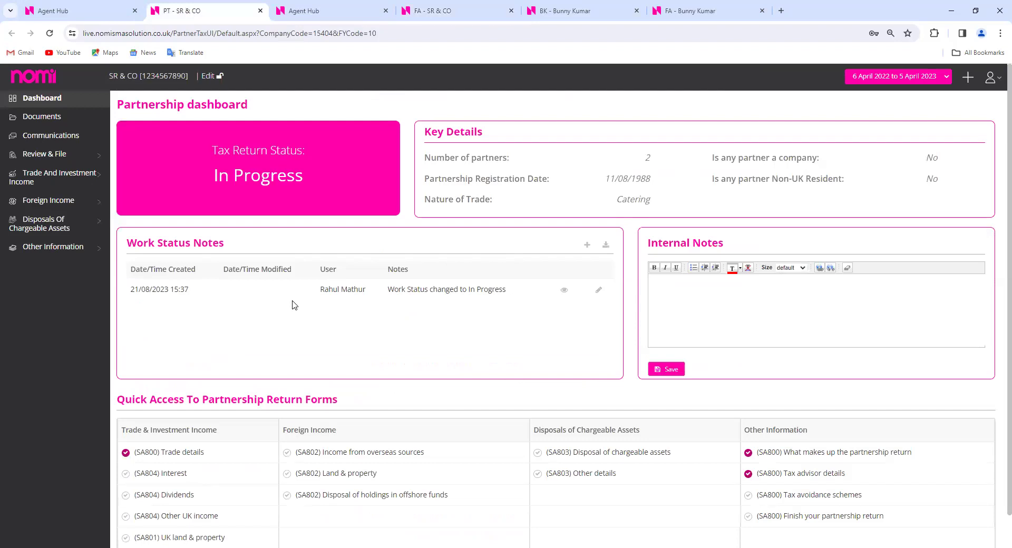
In the SA800 trade details, link and save the business income with turnover 142933.92
{"action": "left_click", "coordinate": [43, 180]}
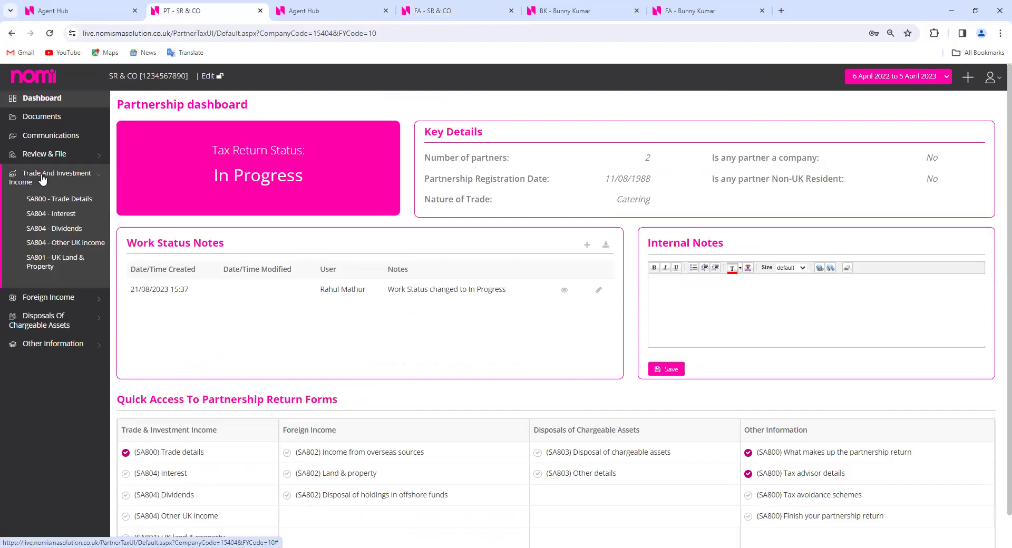
{"action": "left_click", "coordinate": [62, 200]}
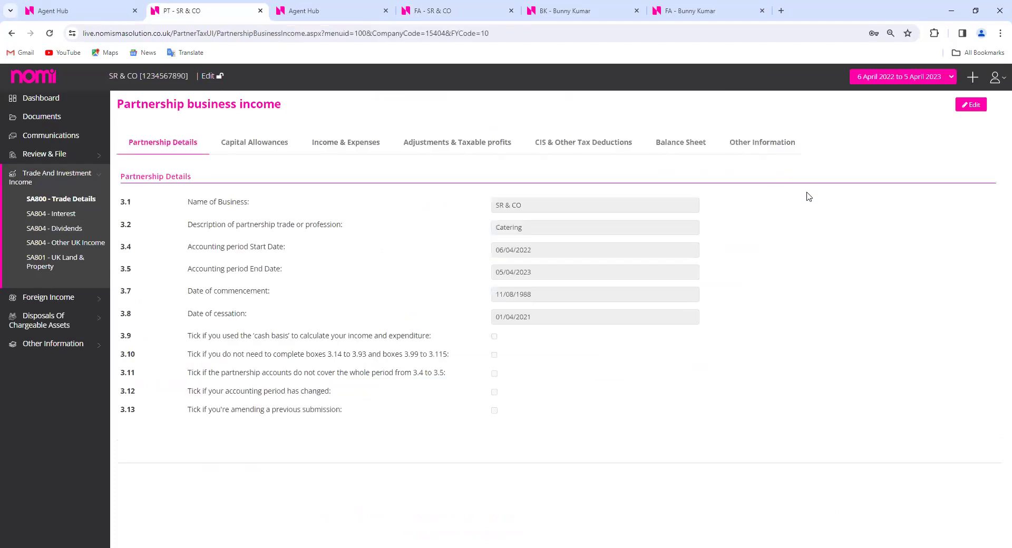
{"action": "left_click", "coordinate": [971, 105]}
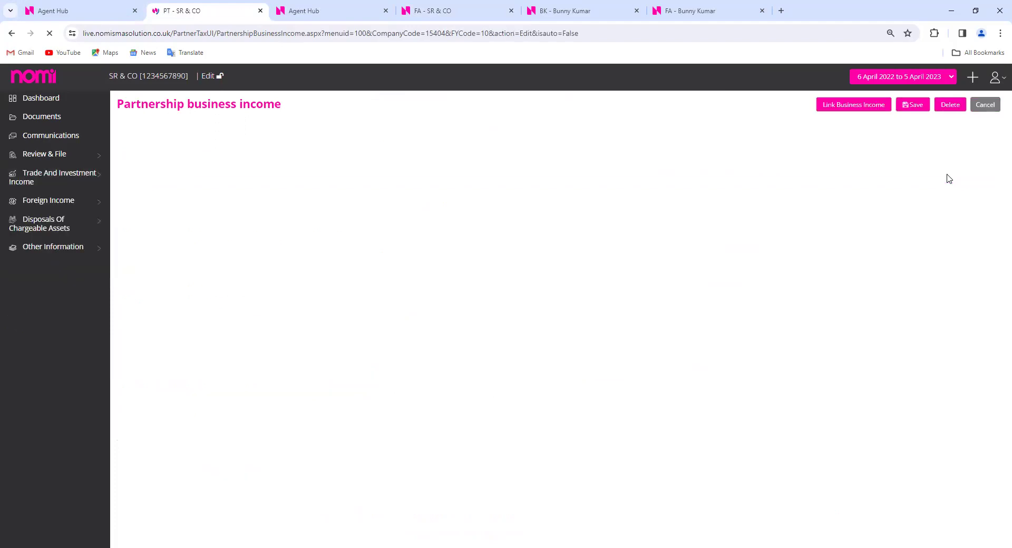
{"action": "left_click", "coordinate": [855, 107]}
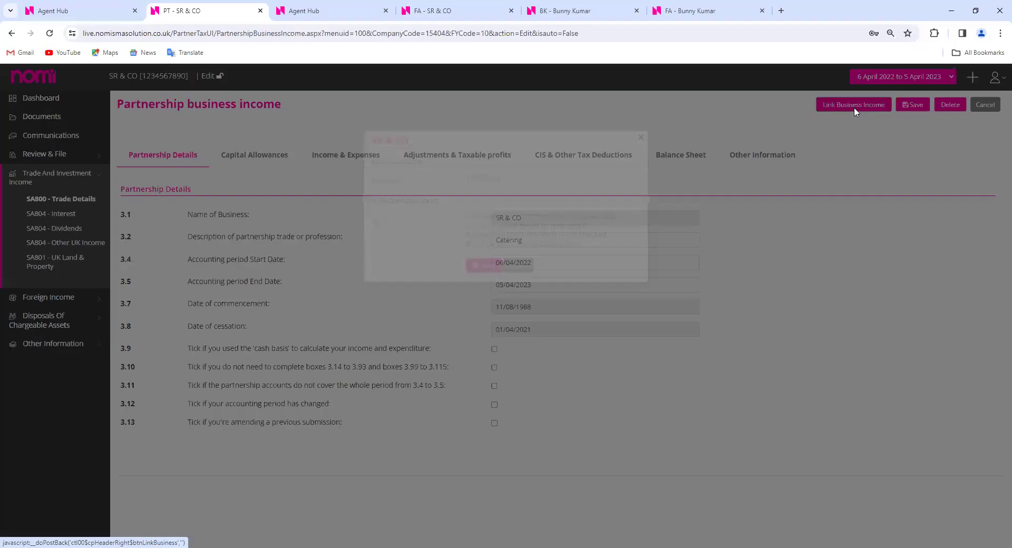
{"action": "left_click_drag", "start_coordinate": [501, 213], "coordinate": [467, 216]}
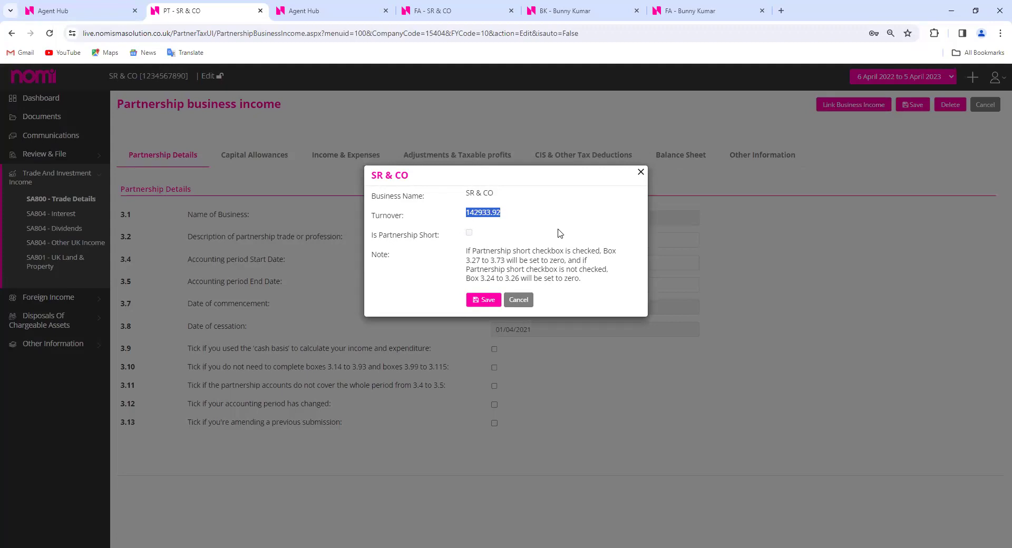
{"action": "left_click", "coordinate": [479, 11]}
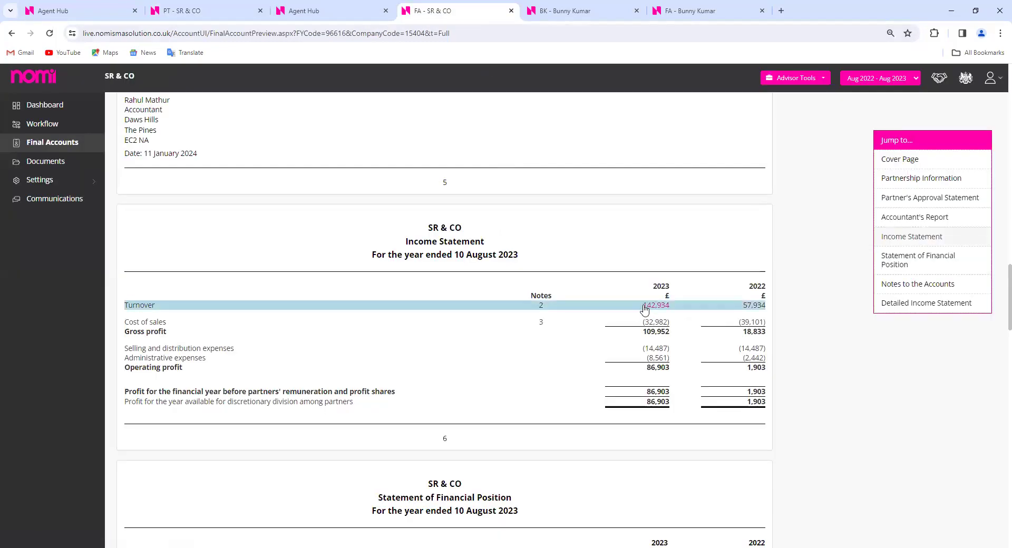
{"action": "left_click", "coordinate": [219, 15]}
{"action": "left_click", "coordinate": [528, 235]}
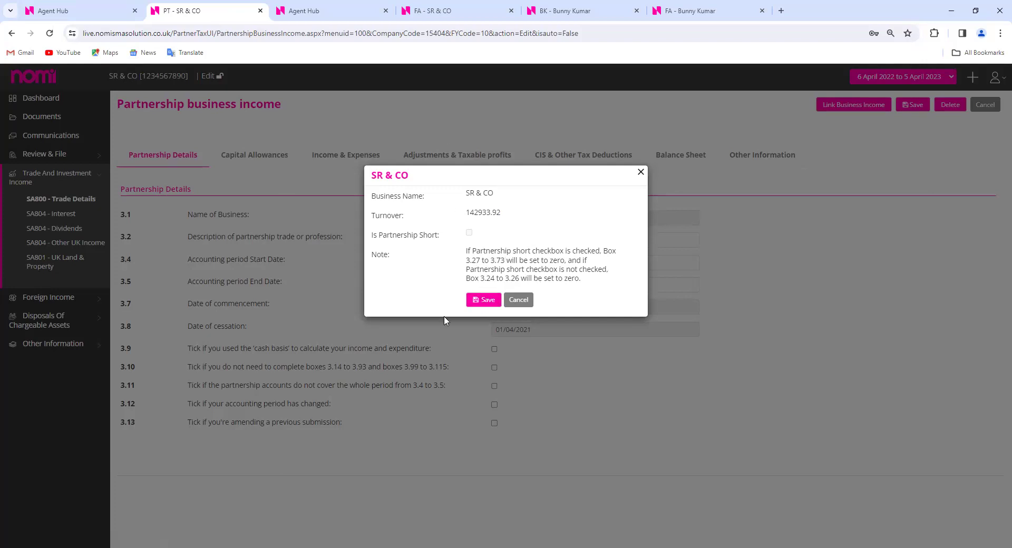
{"action": "left_click", "coordinate": [485, 300]}
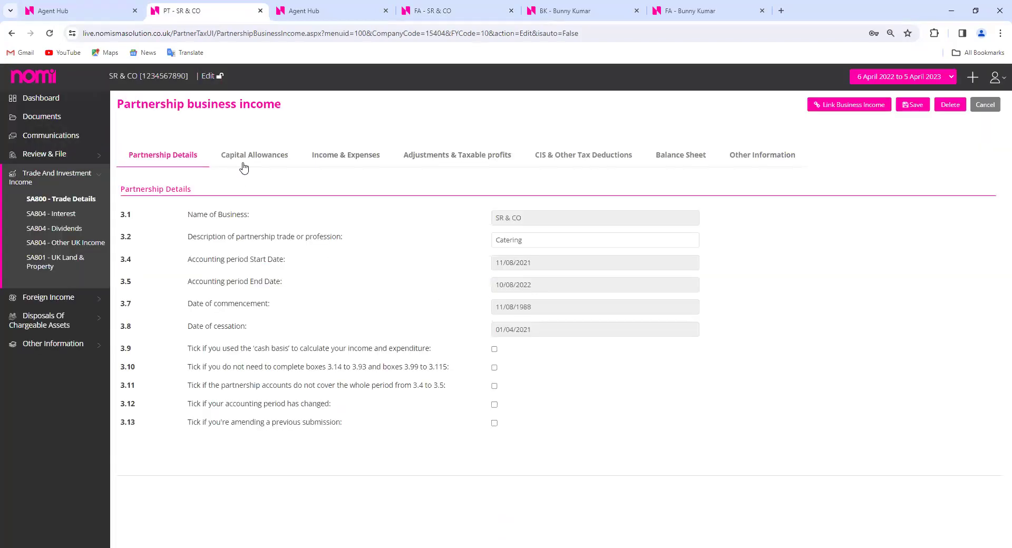
Review the capital allowances, income and expenses, and Turnover Between £85,000 and £15 Million figures
{"action": "left_click", "coordinate": [265, 158]}
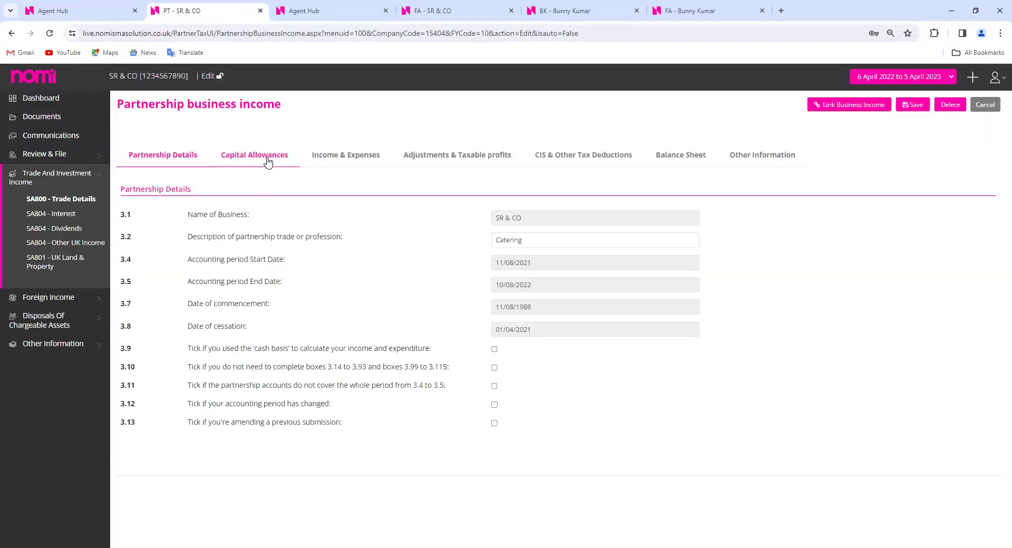
{"action": "left_click", "coordinate": [352, 161]}
{"action": "left_click", "coordinate": [251, 215]}
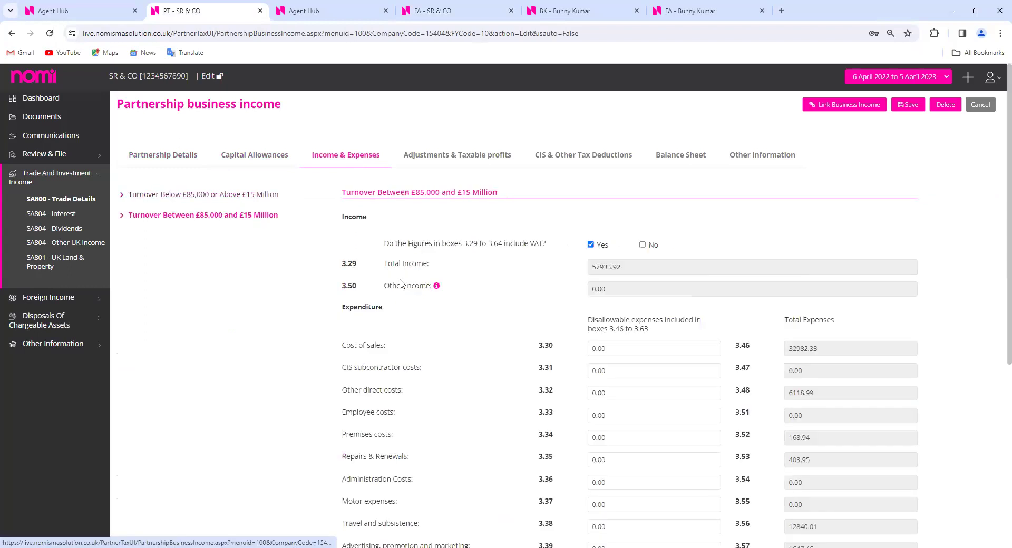
{"action": "scroll", "coordinate": [508, 318], "scroll_direction": "down", "scroll_amount": 2}
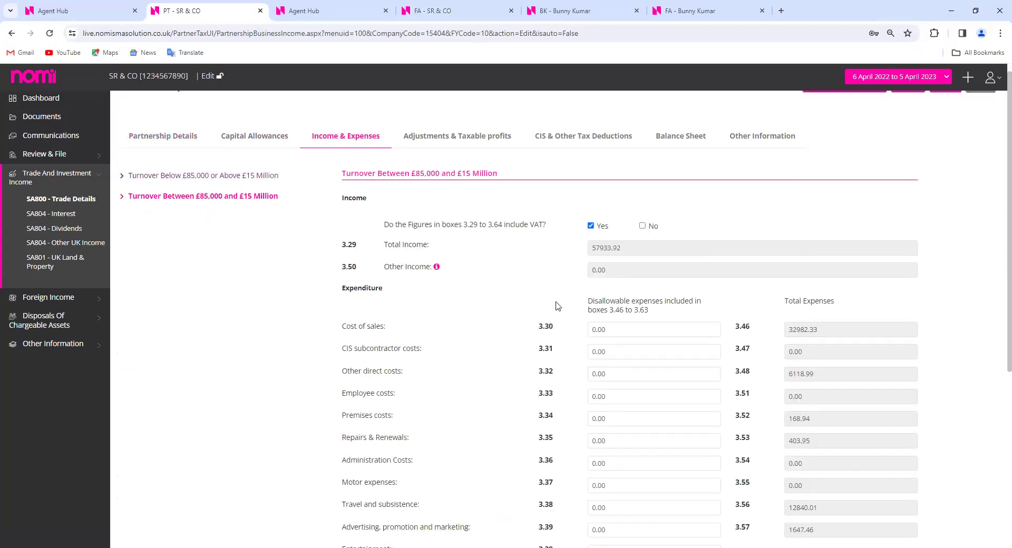
{"action": "scroll", "coordinate": [812, 235], "scroll_direction": "down", "scroll_amount": 1}
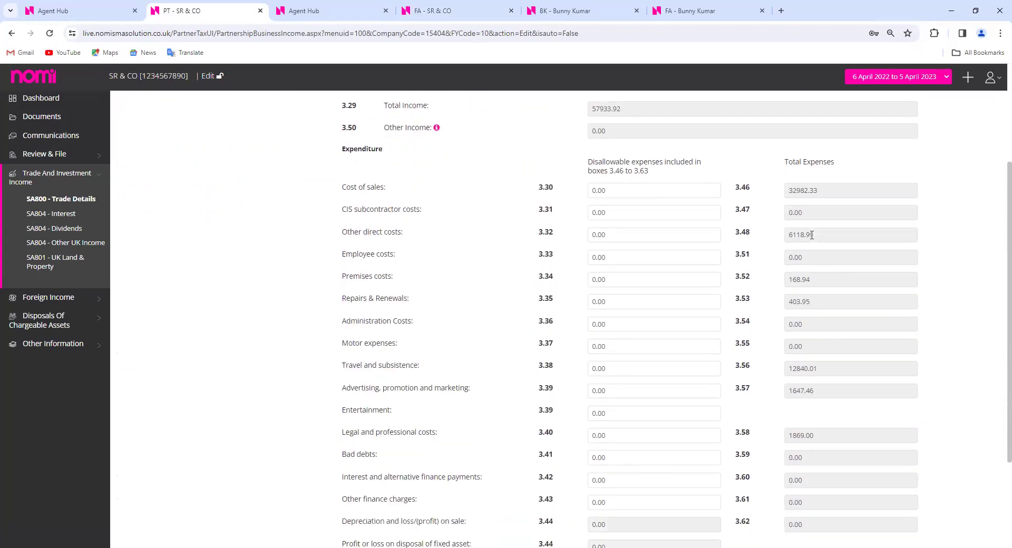
{"action": "scroll", "coordinate": [812, 235], "scroll_direction": "down", "scroll_amount": 1}
{"action": "scroll", "coordinate": [712, 447], "scroll_direction": "down", "scroll_amount": 1}
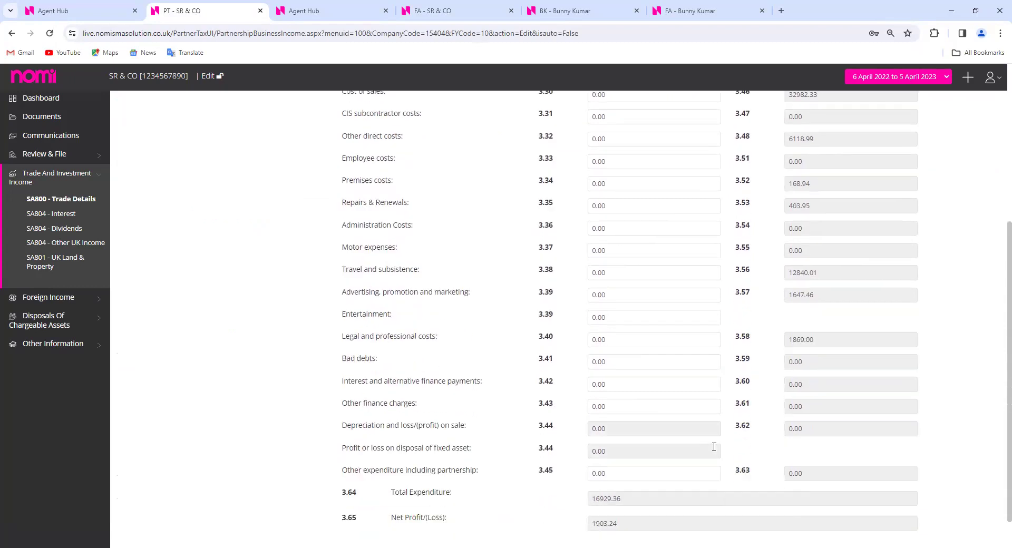
{"action": "scroll", "coordinate": [714, 447], "scroll_direction": "up", "scroll_amount": 5}
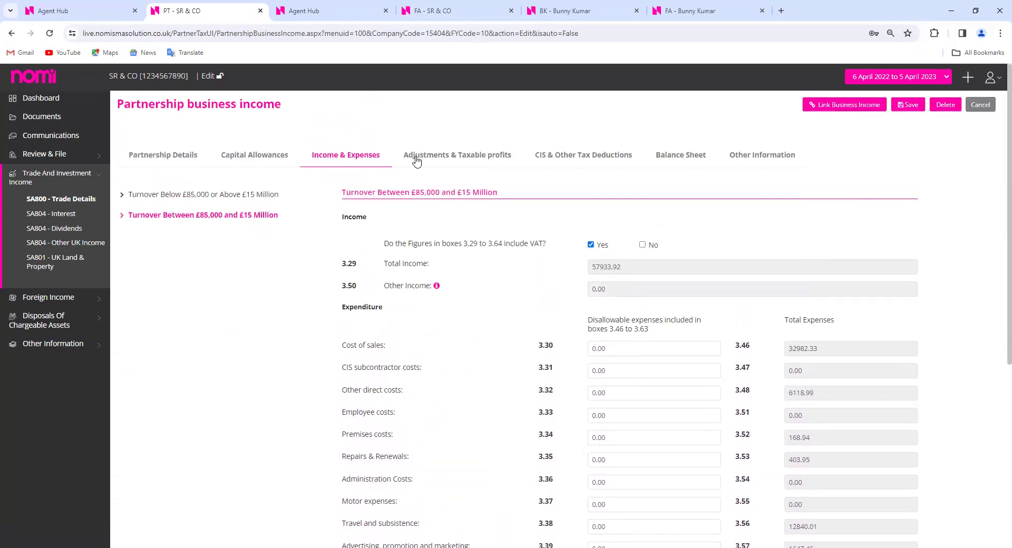
Review adjustments, balance sheet assets, liabilities, net assets, capital account and other information, then cancel
{"action": "left_click", "coordinate": [447, 158]}
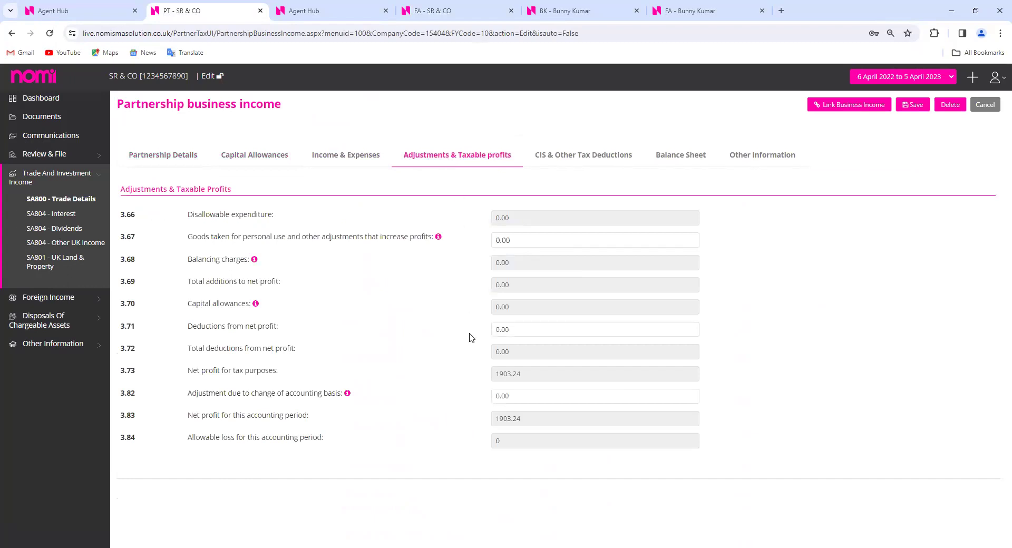
{"action": "left_click", "coordinate": [676, 162]}
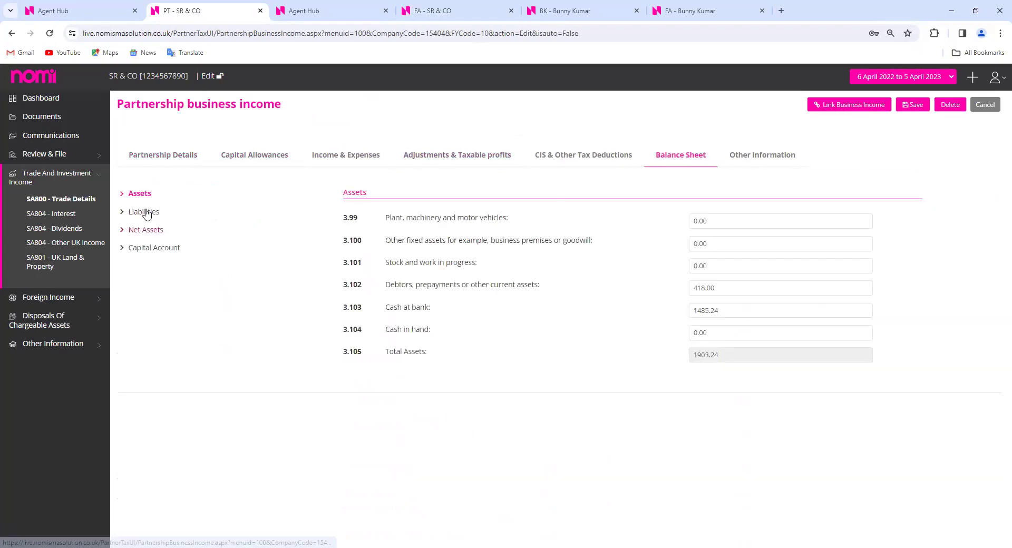
{"action": "left_click", "coordinate": [147, 211]}
{"action": "left_click", "coordinate": [151, 230]}
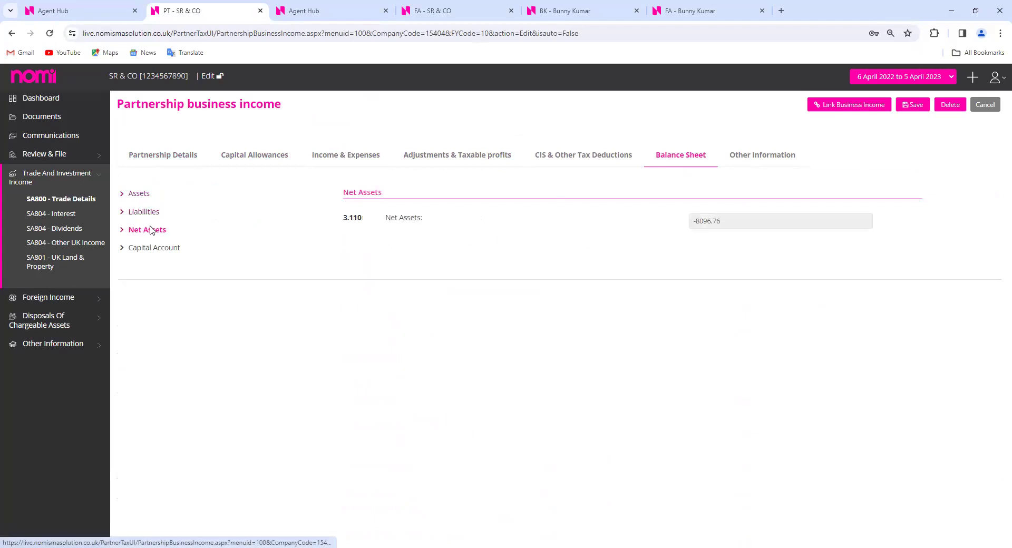
{"action": "left_click", "coordinate": [161, 255]}
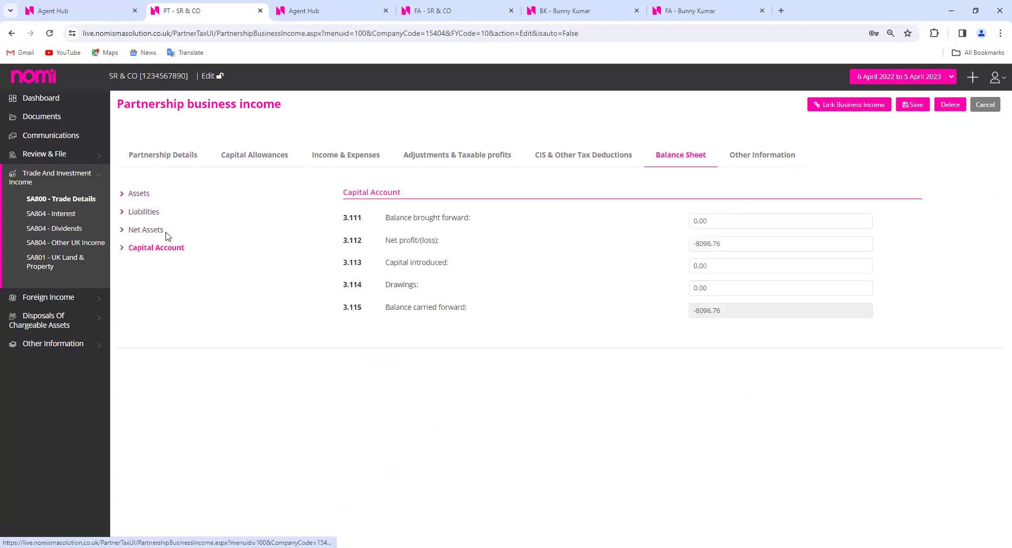
{"action": "left_click", "coordinate": [735, 160]}
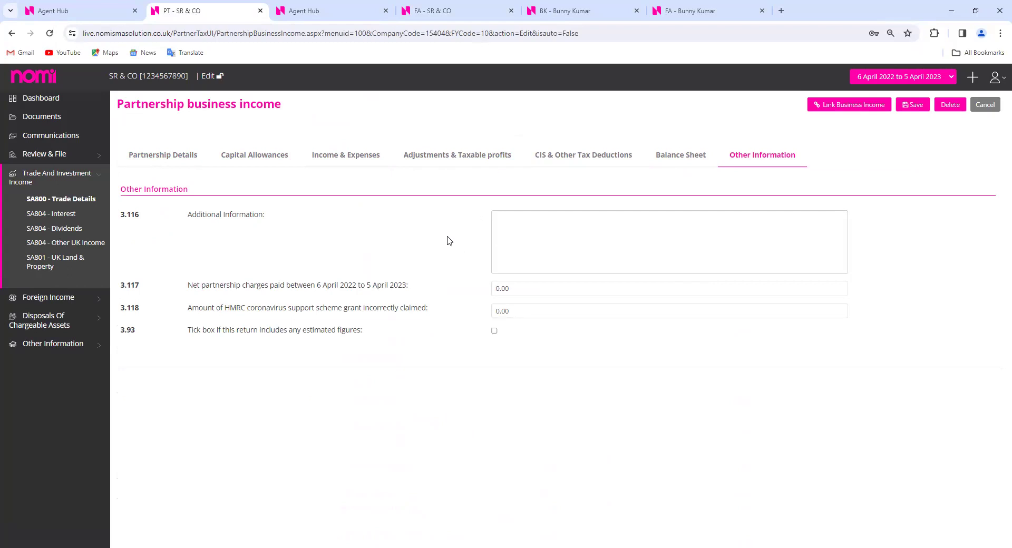
{"action": "left_click", "coordinate": [983, 108]}
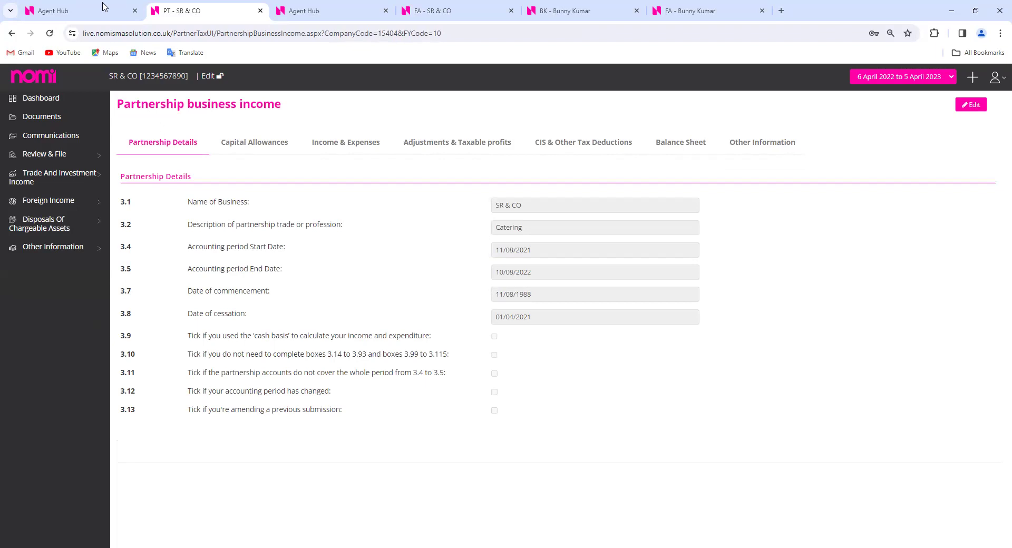
Close the partnership return, final accounts, bookkeeping tools and duplicate clients tabs
{"action": "left_click", "coordinate": [260, 10]}
{"action": "left_click", "coordinate": [334, 11]}
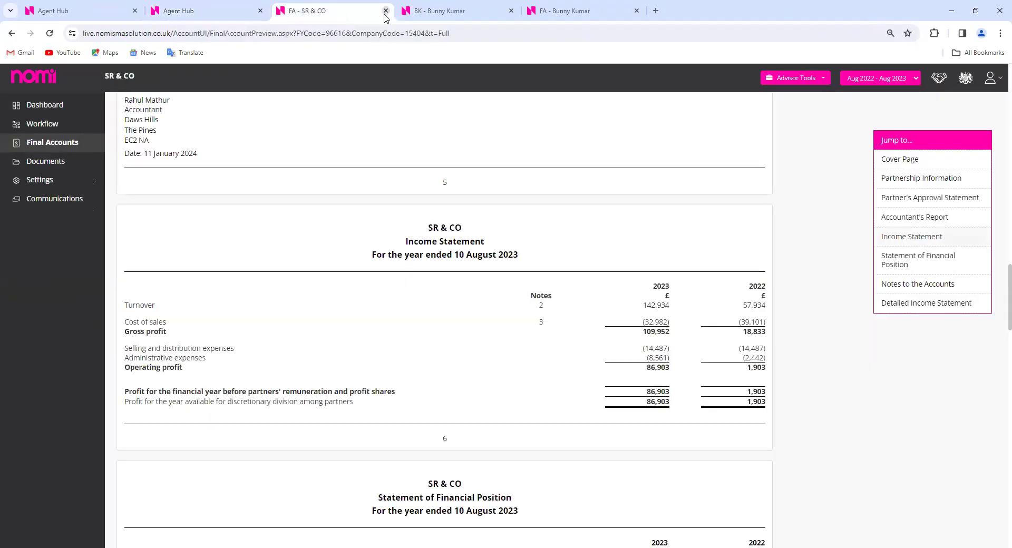
{"action": "left_click", "coordinate": [385, 11]}
{"action": "left_click", "coordinate": [511, 10]}
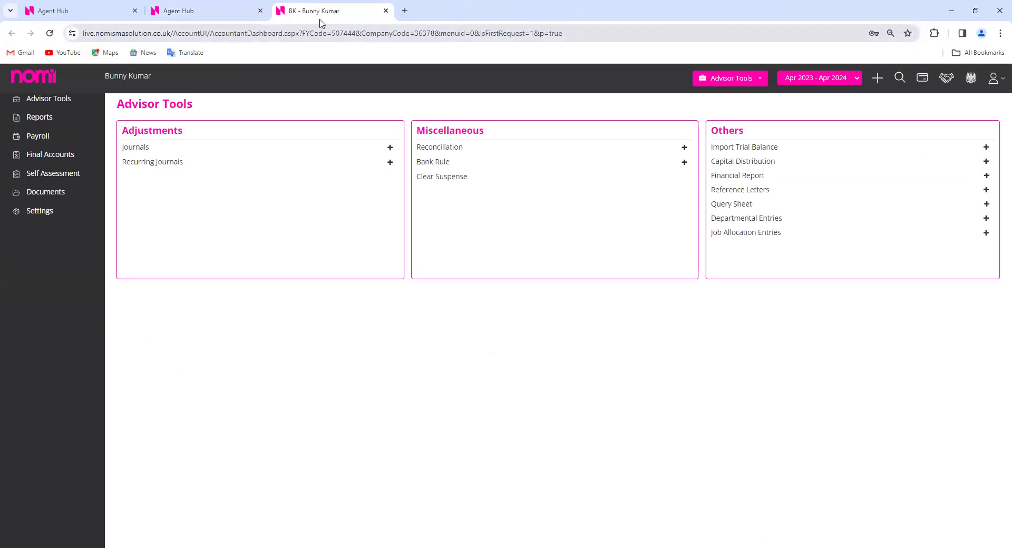
{"action": "left_click", "coordinate": [385, 11]}
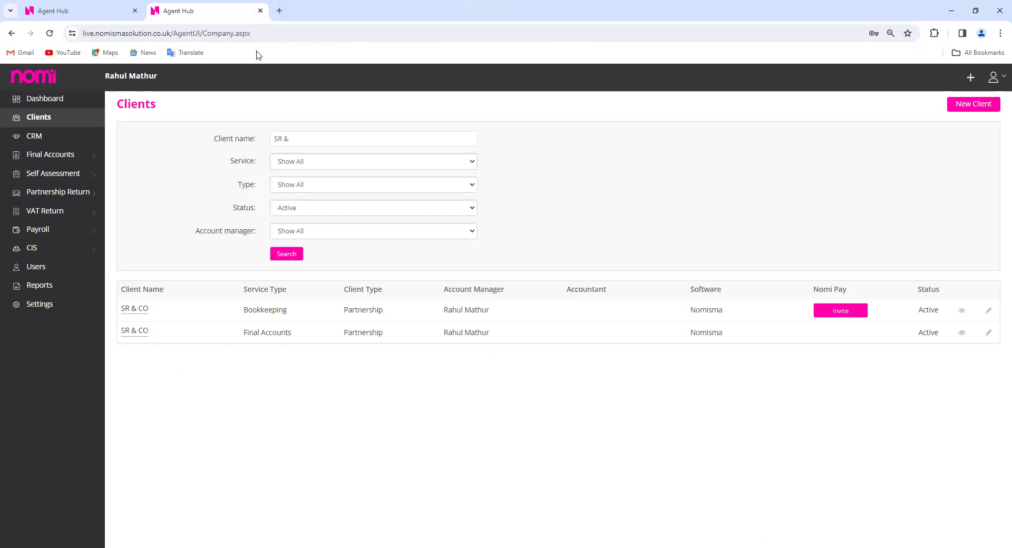
{"action": "left_click", "coordinate": [261, 11]}
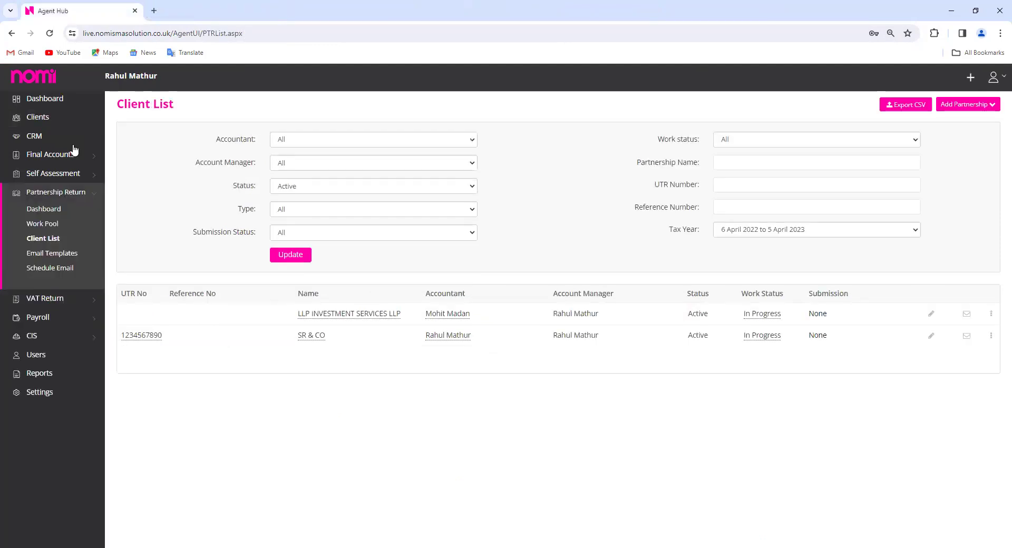
Open a client's self assessment in a new tab from the Self Assessment client list
{"action": "left_click", "coordinate": [55, 175]}
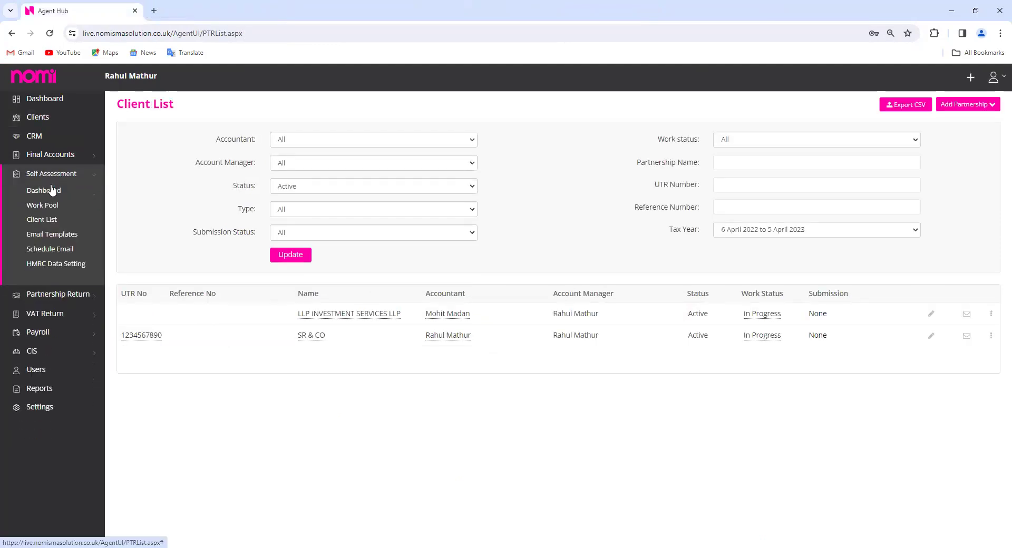
{"action": "left_click", "coordinate": [47, 221]}
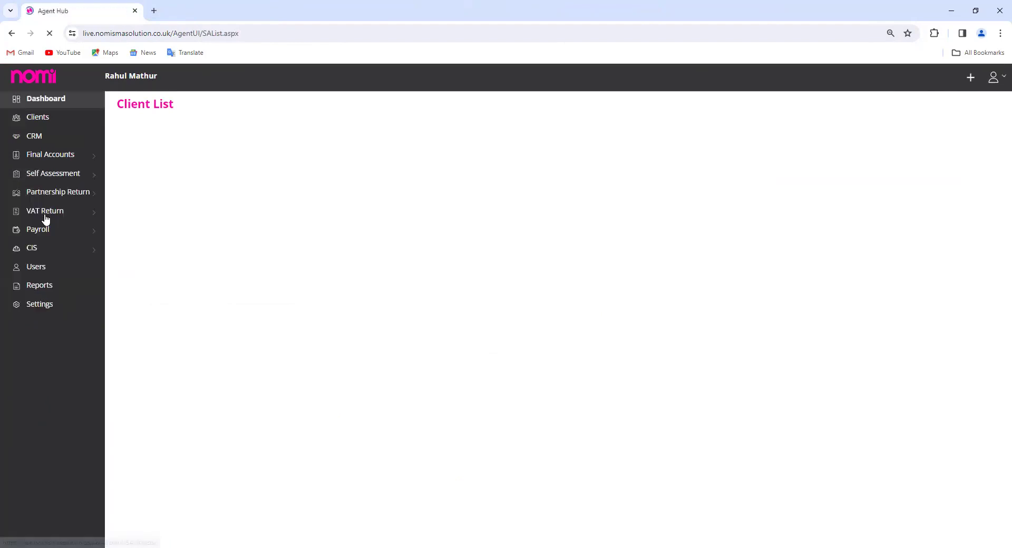
{"action": "left_click", "coordinate": [299, 358]}
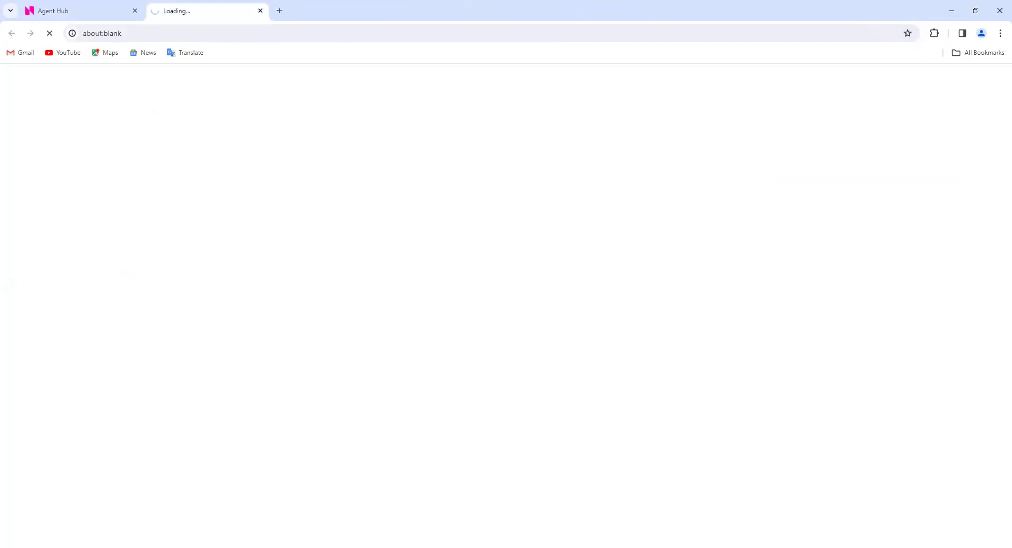
Show the Self Assessment dashboard for 2022–23: 9 clients, 8 to be filed, 1 filed
{"action": "left_click", "coordinate": [79, 12]}
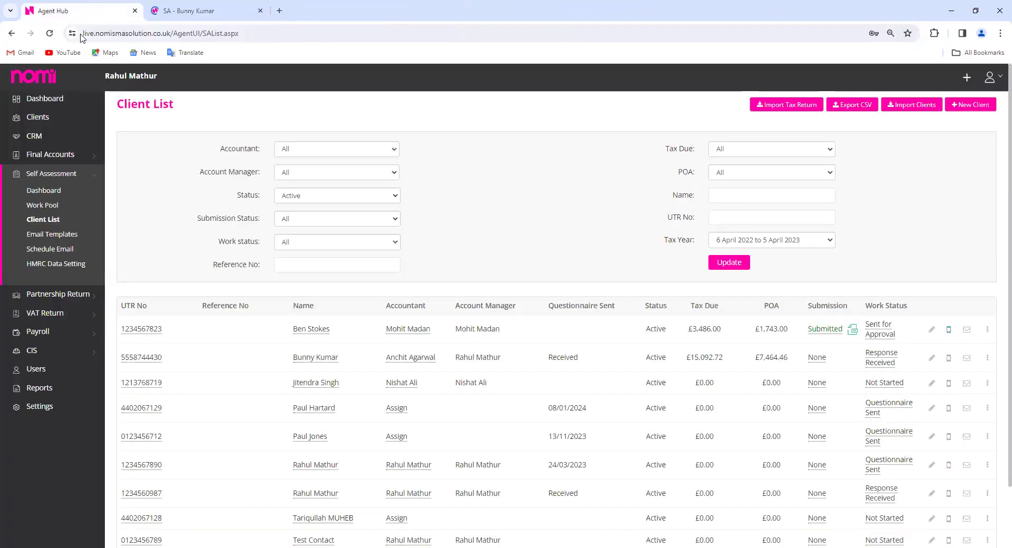
{"action": "left_click", "coordinate": [40, 191]}
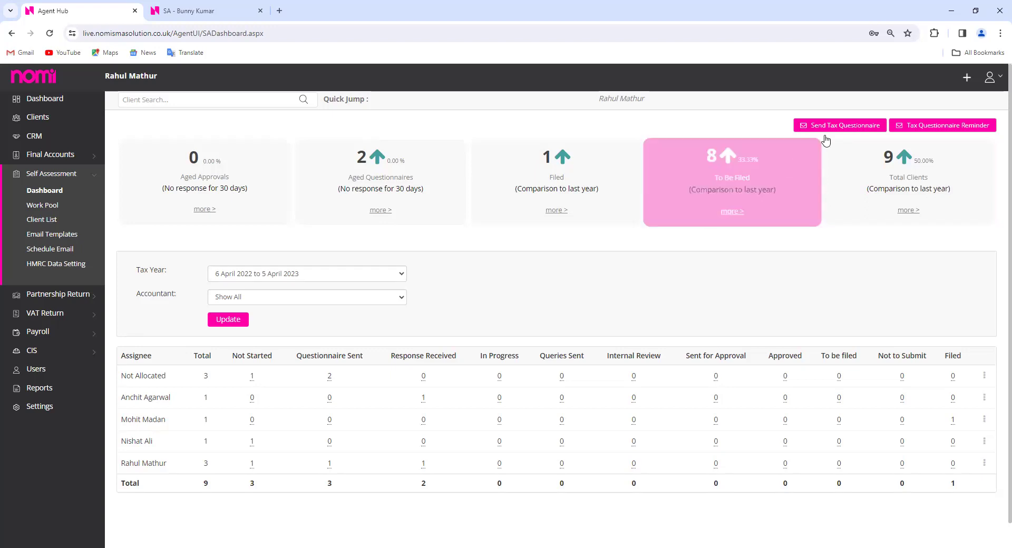
{"action": "left_click", "coordinate": [843, 130]}
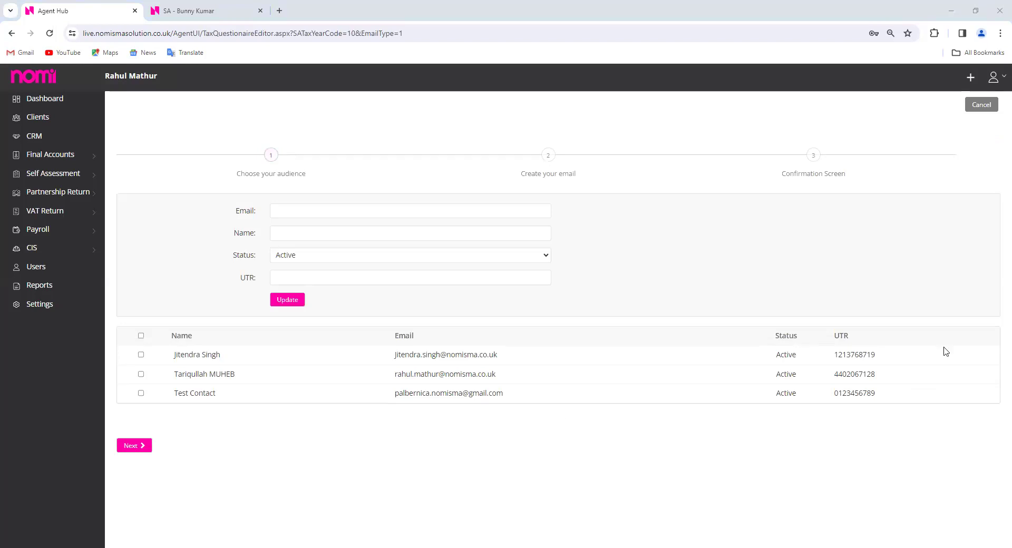
{"action": "left_click", "coordinate": [141, 375]}
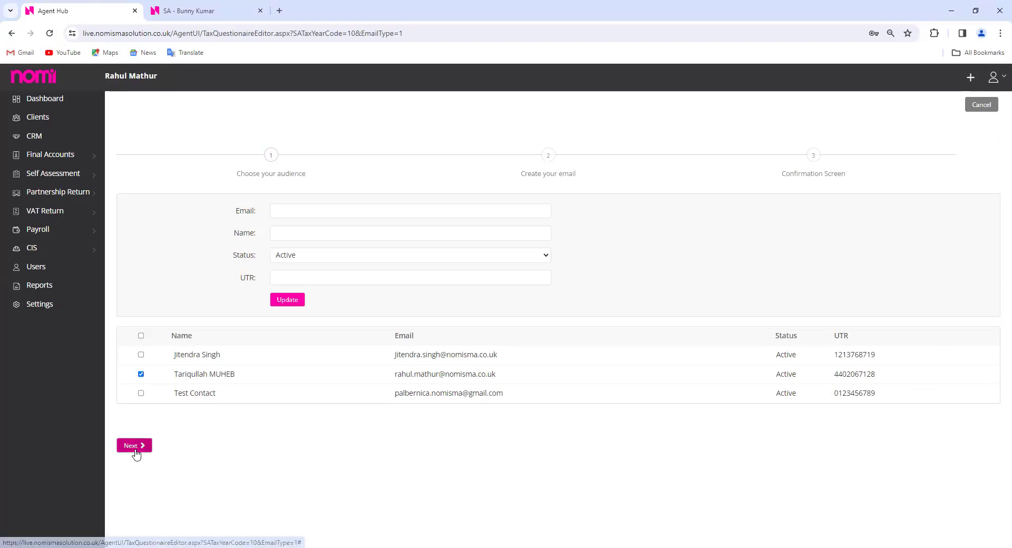
{"action": "left_click", "coordinate": [135, 448]}
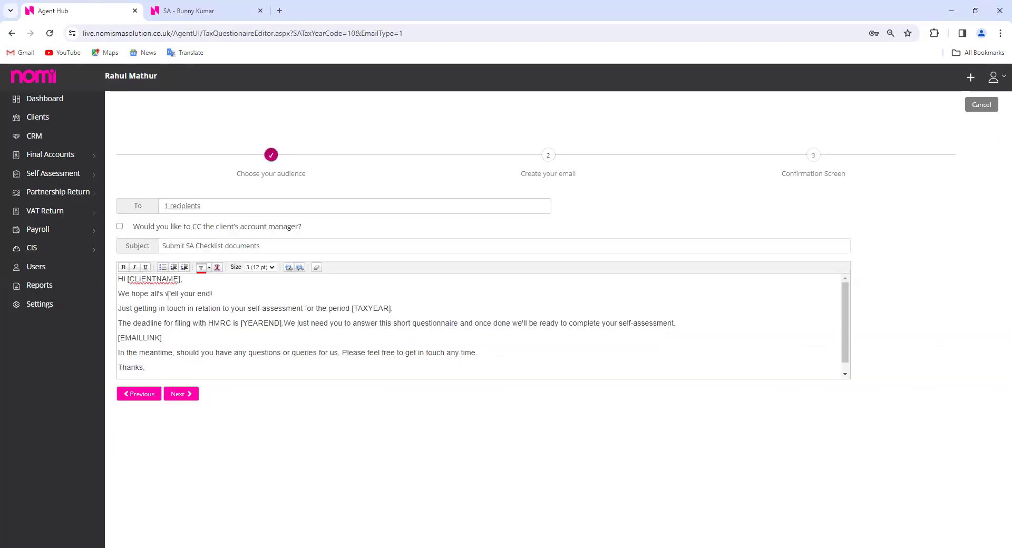
{"action": "left_click", "coordinate": [179, 394]}
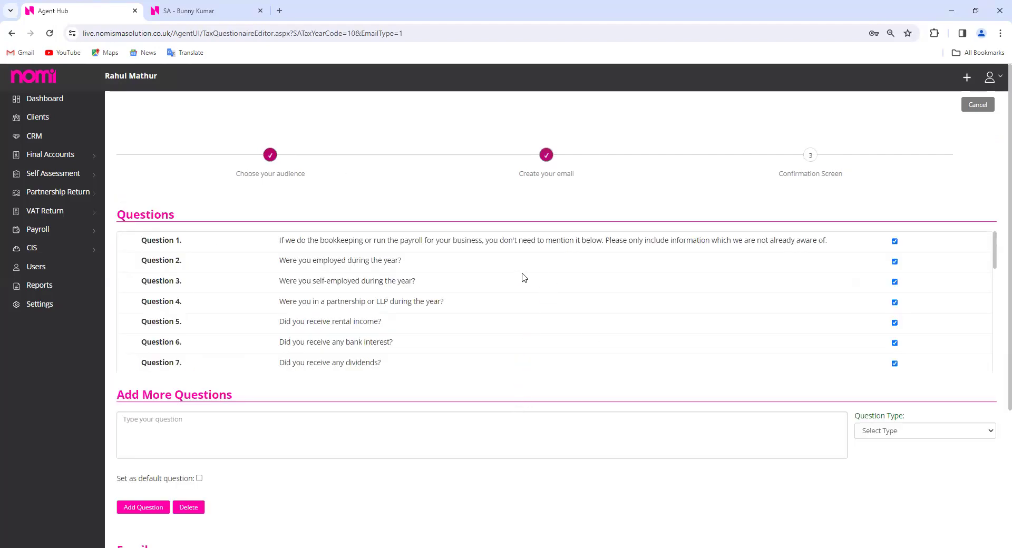
{"action": "scroll", "coordinate": [524, 278], "scroll_direction": "down", "scroll_amount": 3}
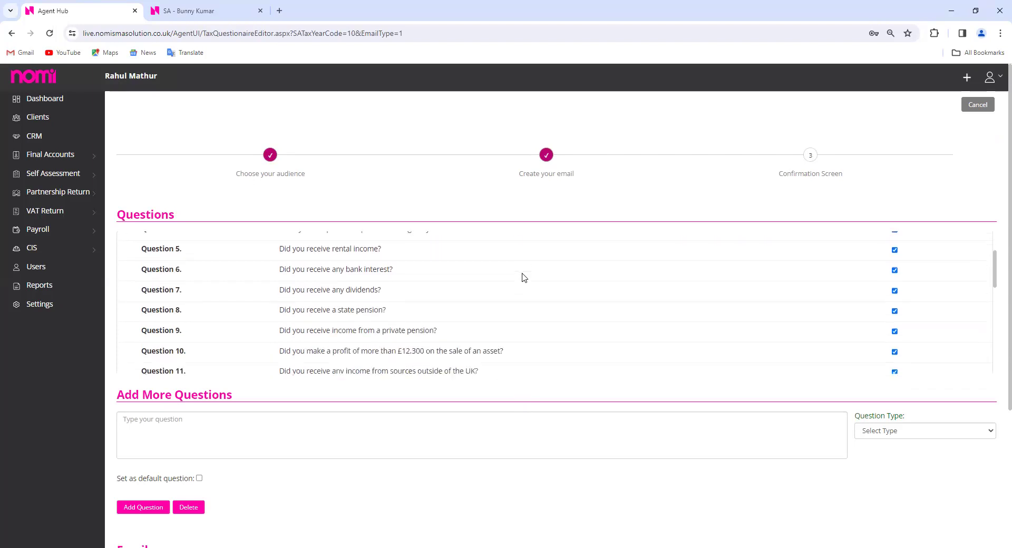
{"action": "scroll", "coordinate": [525, 277], "scroll_direction": "down", "scroll_amount": 5}
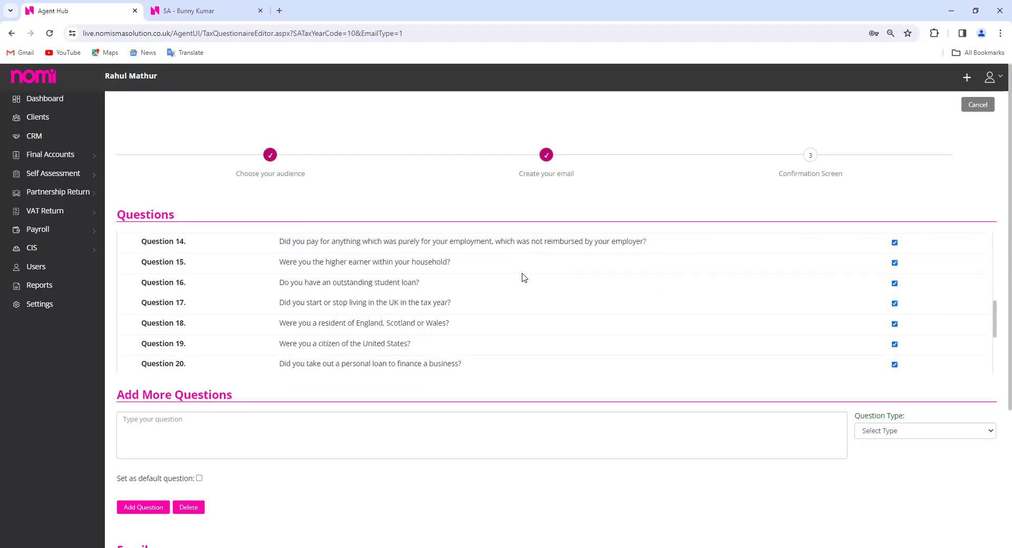
{"action": "scroll", "coordinate": [524, 278], "scroll_direction": "down", "scroll_amount": 1}
{"action": "scroll", "coordinate": [528, 295], "scroll_direction": "up", "scroll_amount": 7}
{"action": "scroll", "coordinate": [535, 313], "scroll_direction": "up", "scroll_amount": 2}
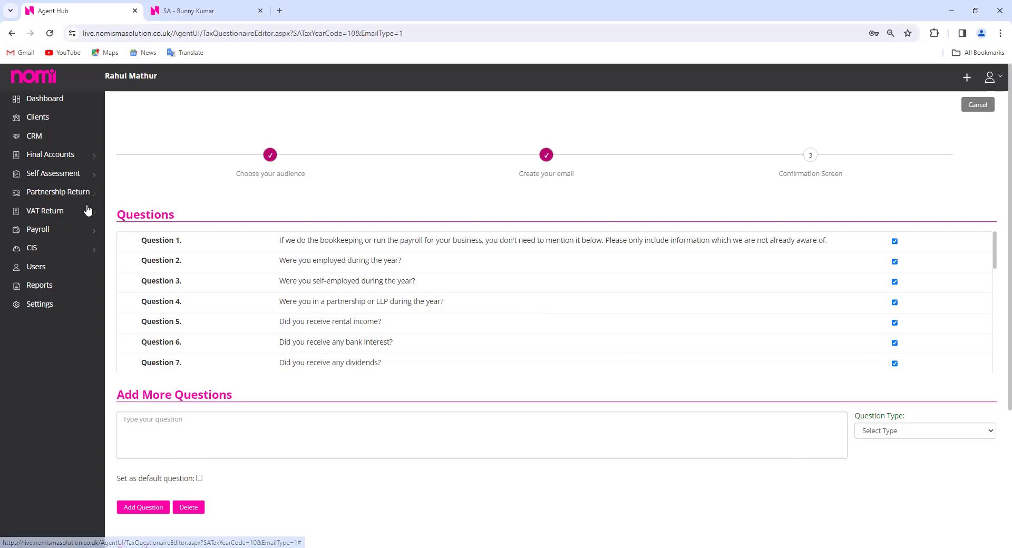
Start a What If plan, view its Employment and Dividend sections, and return to the dashboard
{"action": "left_click", "coordinate": [236, 15]}
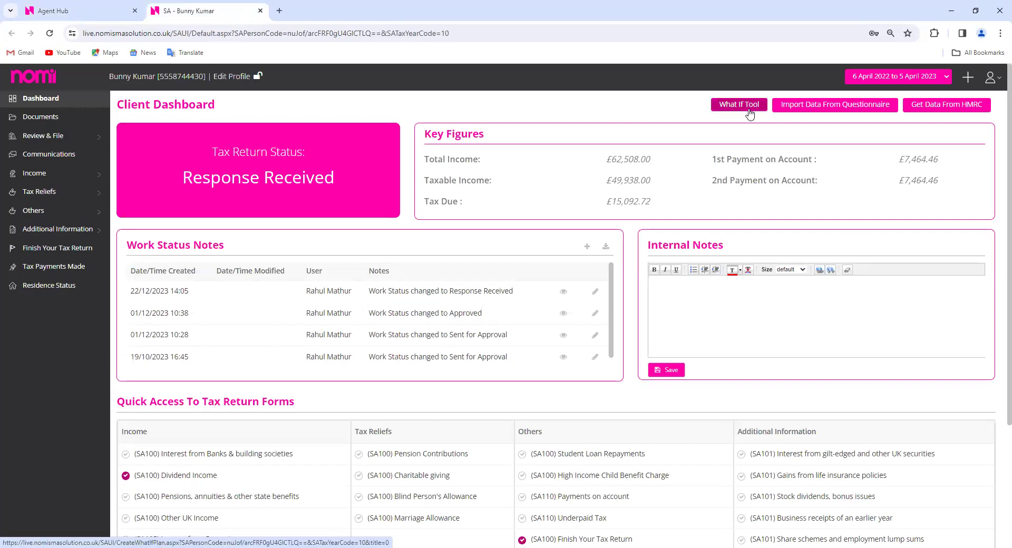
{"action": "left_click", "coordinate": [746, 112]}
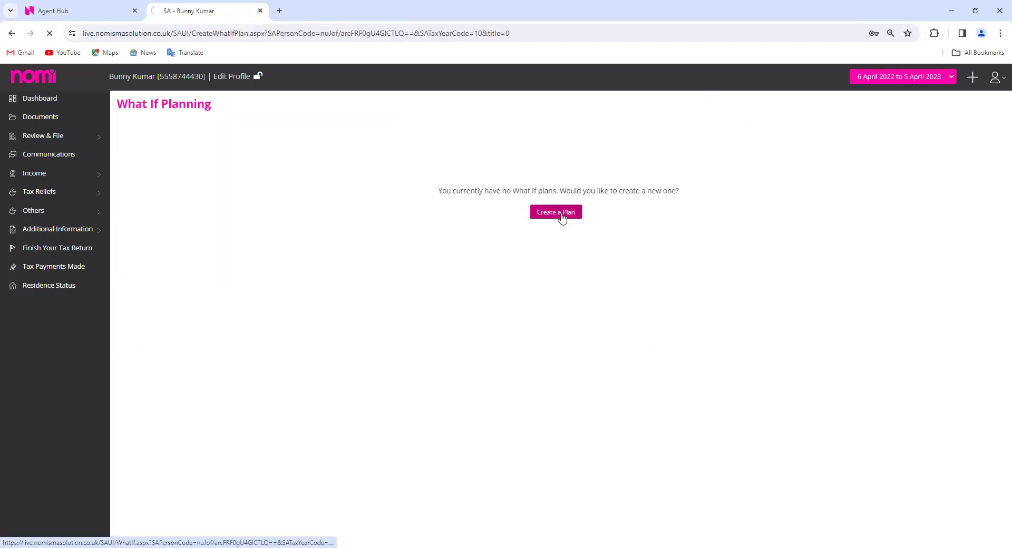
{"action": "left_click", "coordinate": [562, 217]}
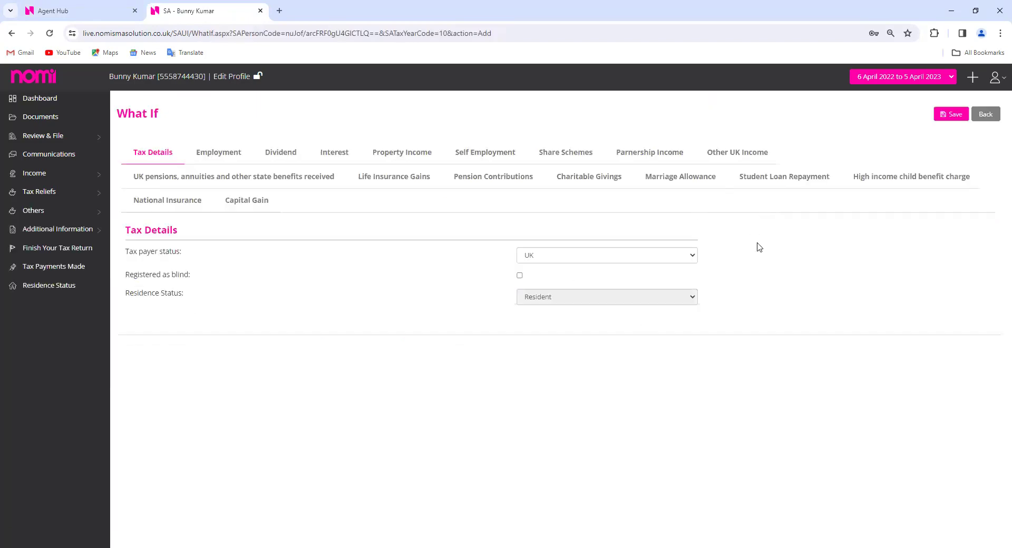
{"action": "left_click", "coordinate": [217, 157]}
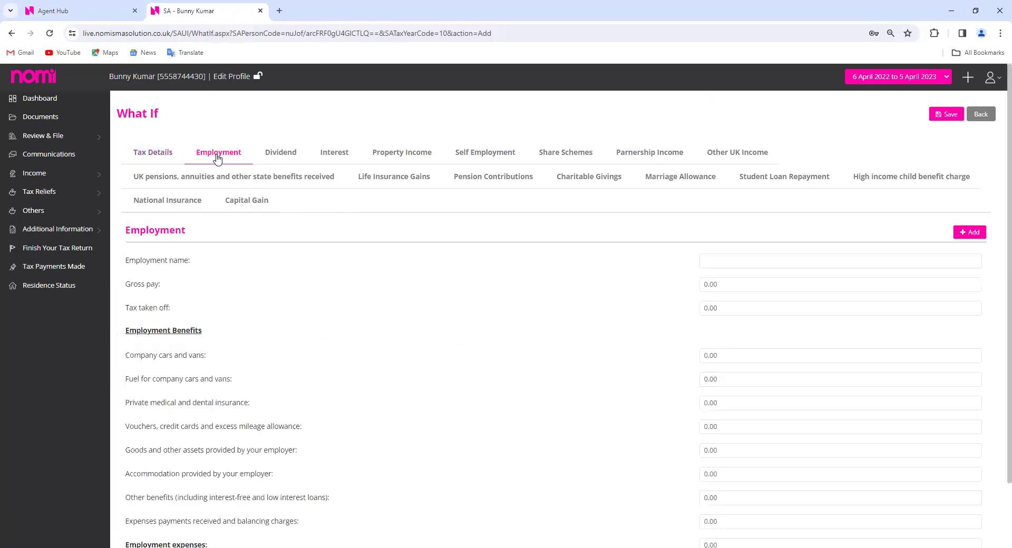
{"action": "left_click", "coordinate": [289, 152]}
{"action": "left_click", "coordinate": [984, 114]}
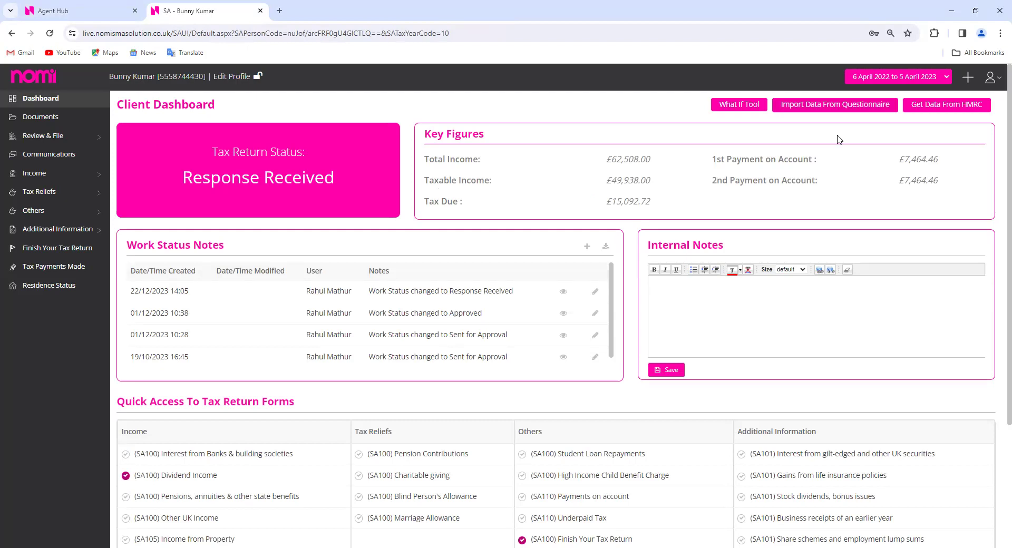
{"action": "left_click", "coordinate": [820, 110]}
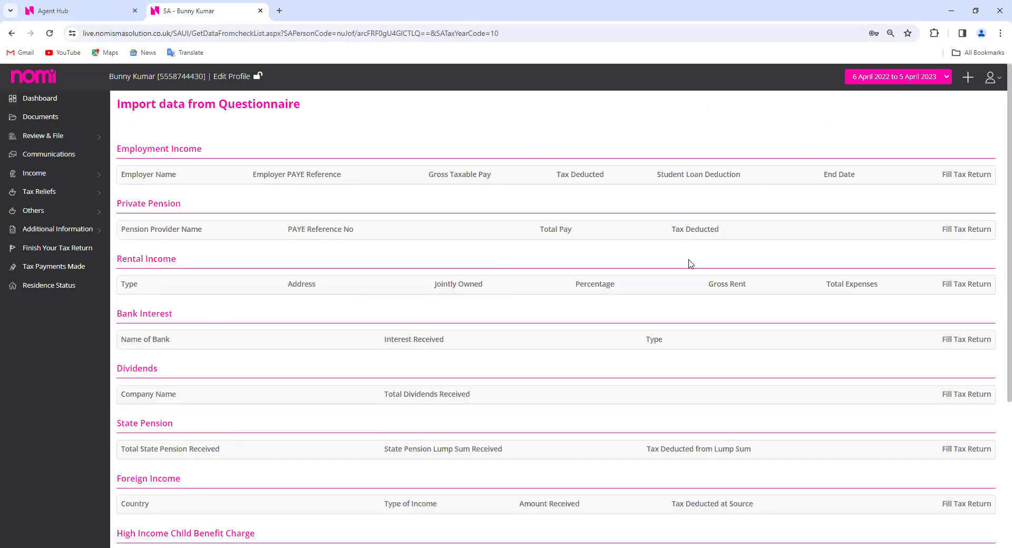
{"action": "scroll", "coordinate": [690, 263], "scroll_direction": "down", "scroll_amount": 3}
{"action": "scroll", "coordinate": [690, 263], "scroll_direction": "down", "scroll_amount": 1}
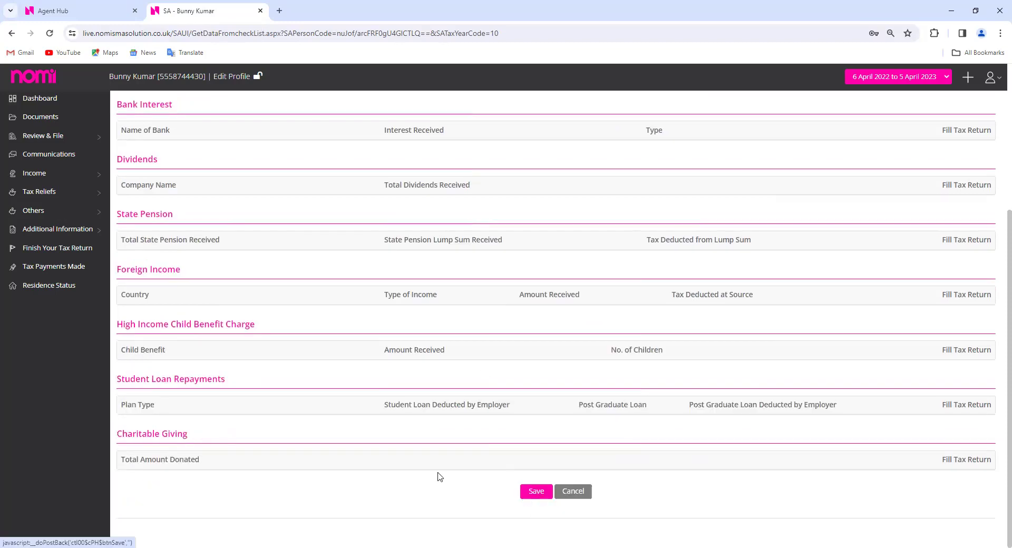
{"action": "scroll", "coordinate": [440, 477], "scroll_direction": "up", "scroll_amount": 4}
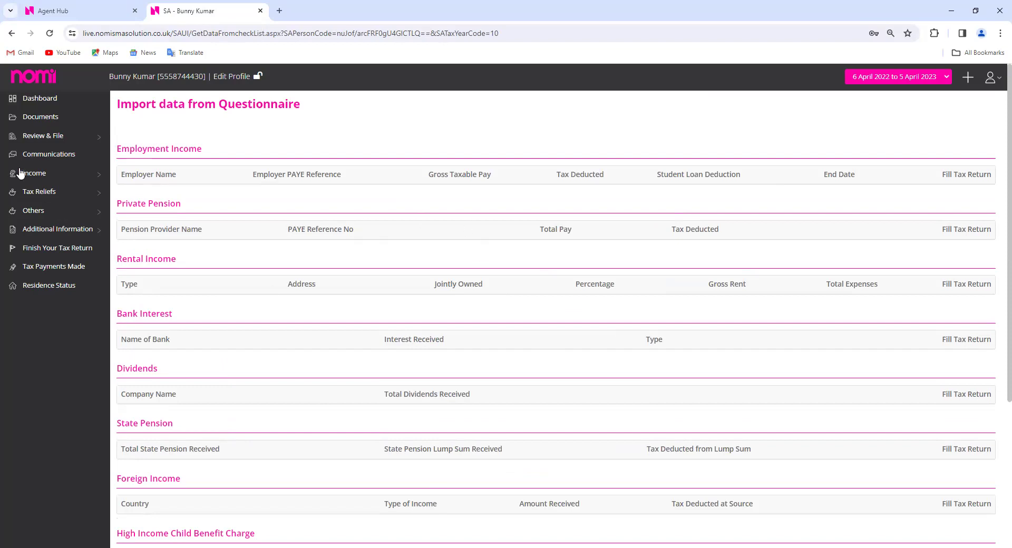
{"action": "left_click", "coordinate": [34, 101]}
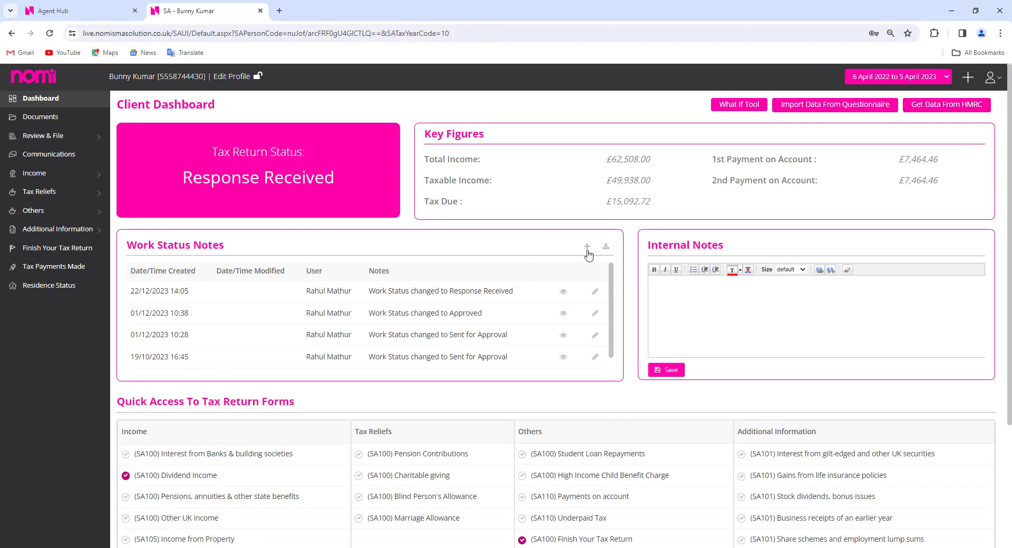
Check the HMRC Data Settings, then load the client's Get Data from HMRC page
{"action": "left_click", "coordinate": [91, 14]}
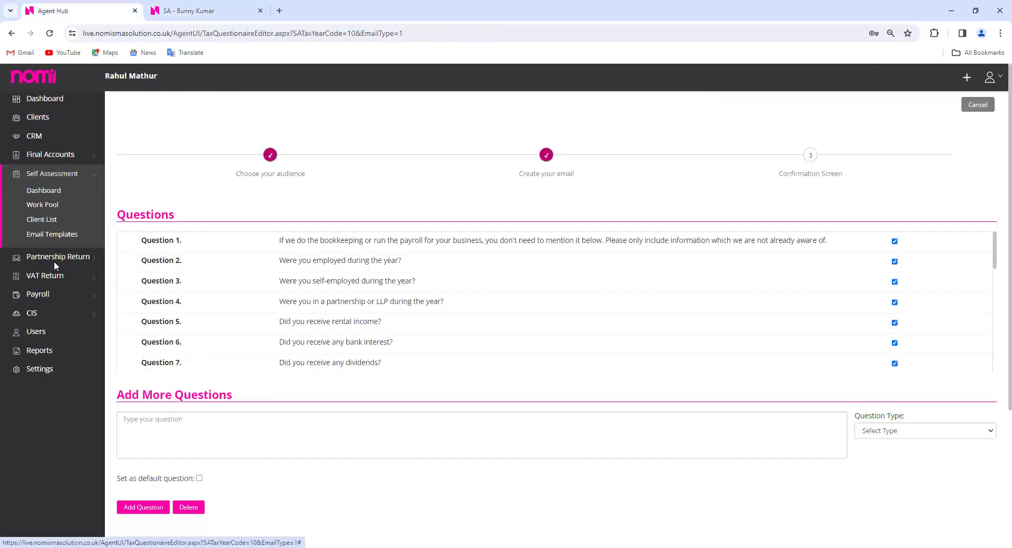
{"action": "left_click", "coordinate": [55, 264]}
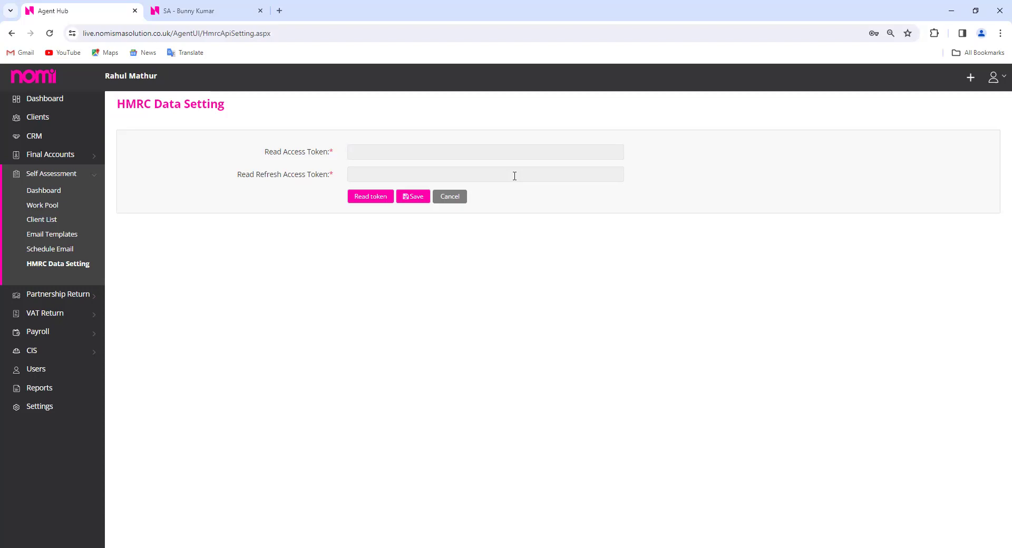
{"action": "left_click", "coordinate": [222, 16]}
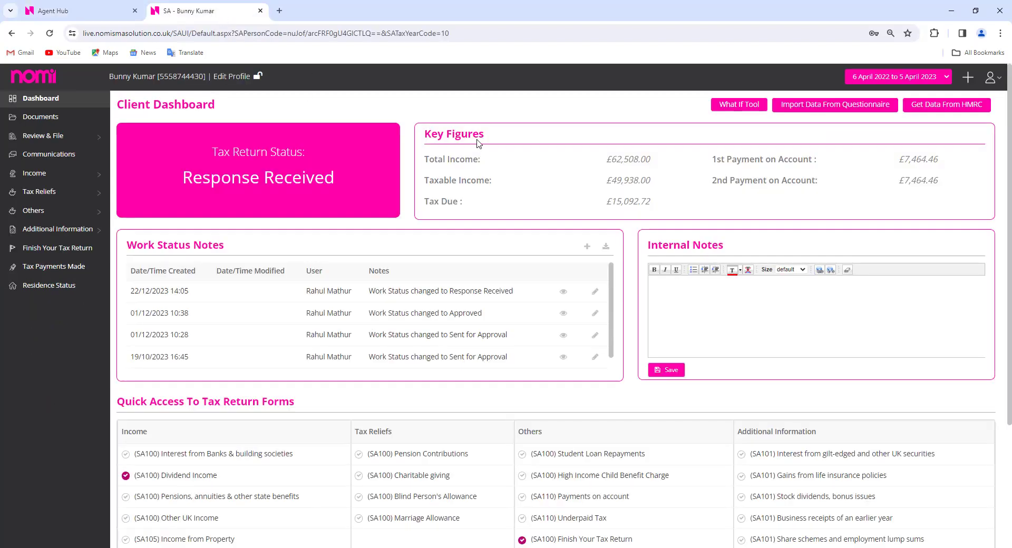
{"action": "left_click", "coordinate": [955, 112]}
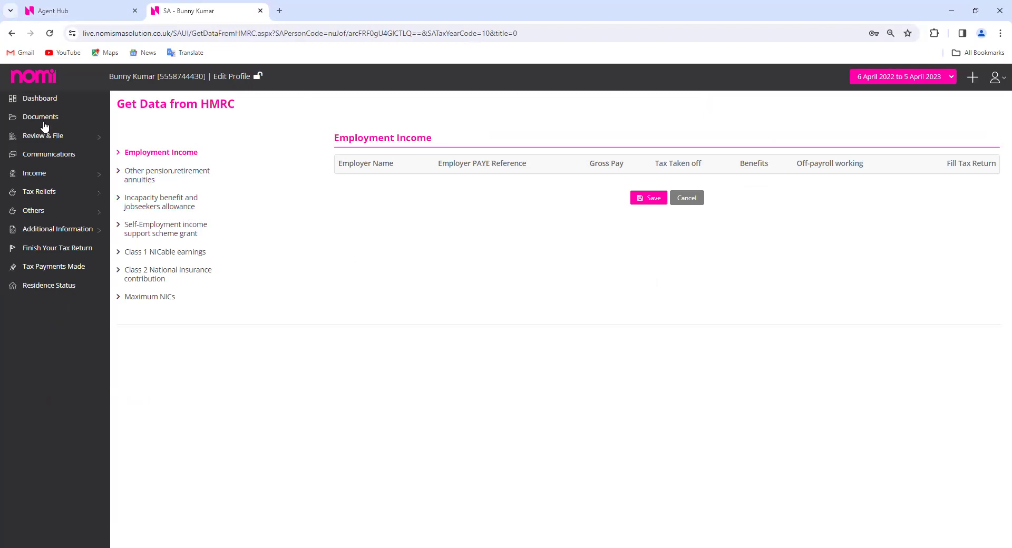
Return to the client dashboard showing Response Received and £15,092.72 tax due
{"action": "left_click", "coordinate": [40, 99]}
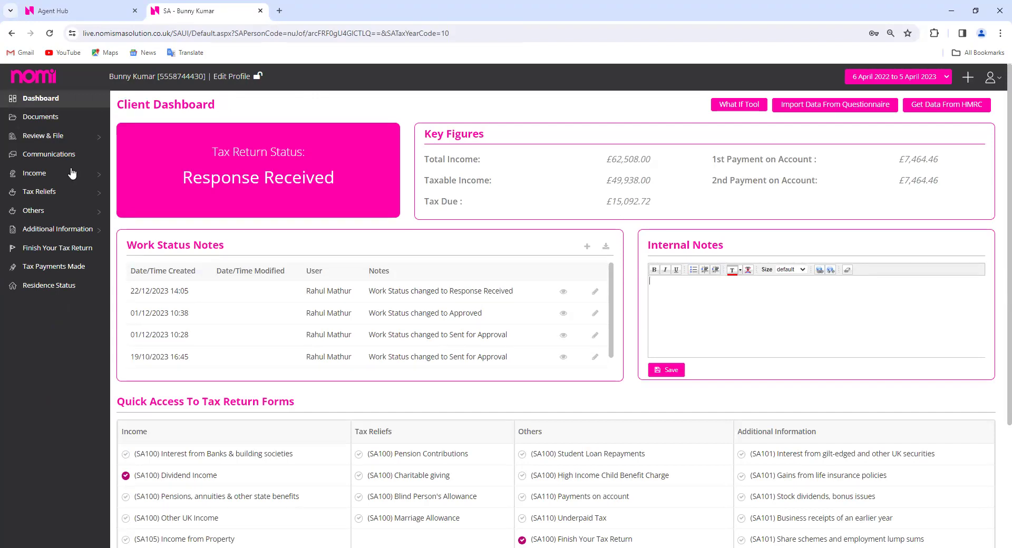
Open the client's Dividend income showing the £10,000.00 NOMI LIMITED dividend dated 31/03/2023
{"action": "left_click", "coordinate": [55, 178]}
{"action": "left_click", "coordinate": [42, 205]}
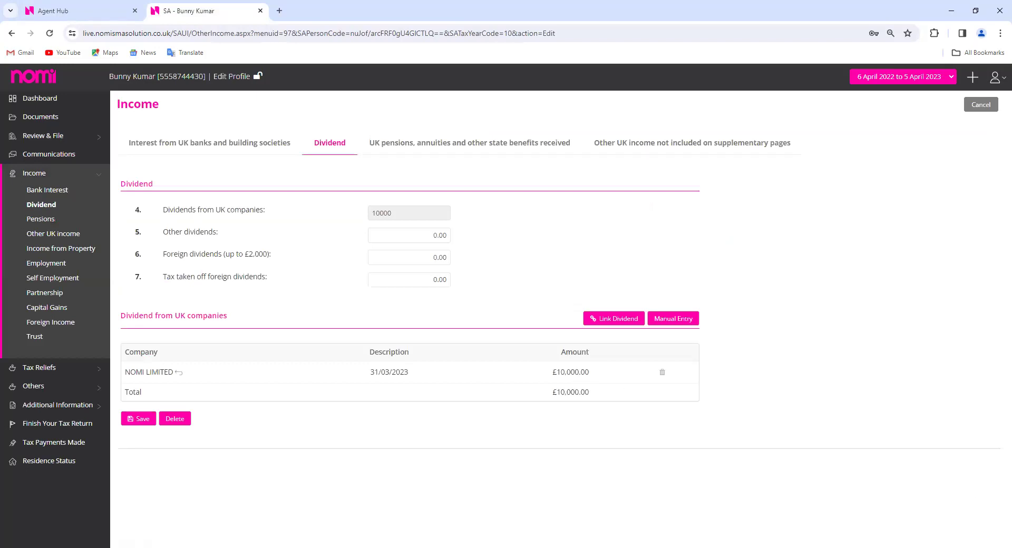
Check for an employment to link, then open Self Employment showing the £52,508.43 Catering business
{"action": "left_click", "coordinate": [54, 267]}
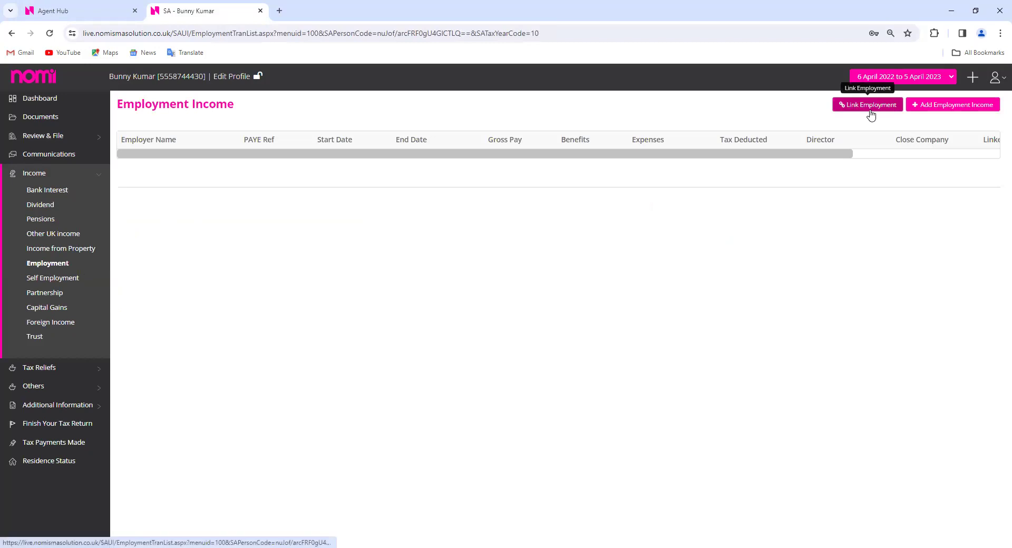
{"action": "left_click", "coordinate": [870, 110]}
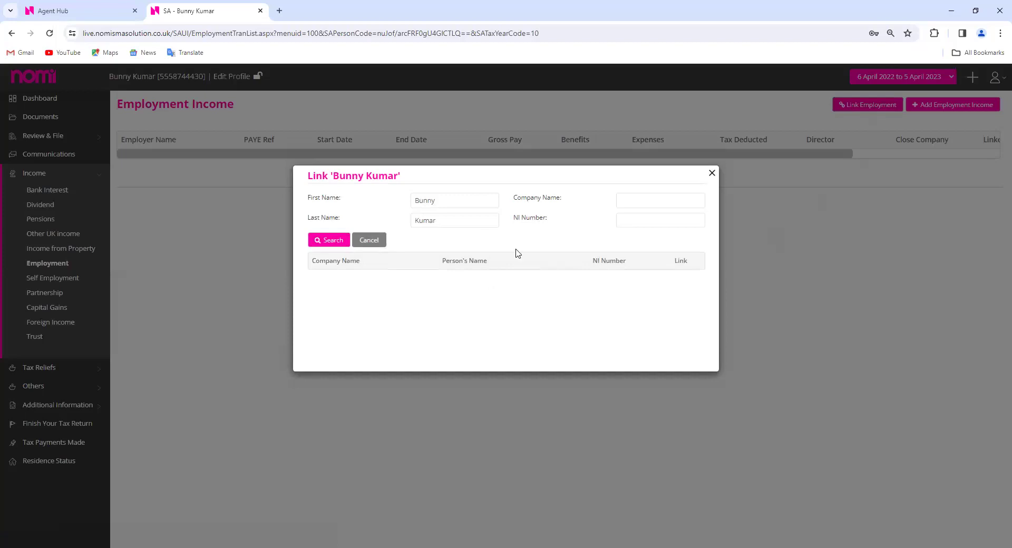
{"action": "left_click", "coordinate": [711, 174]}
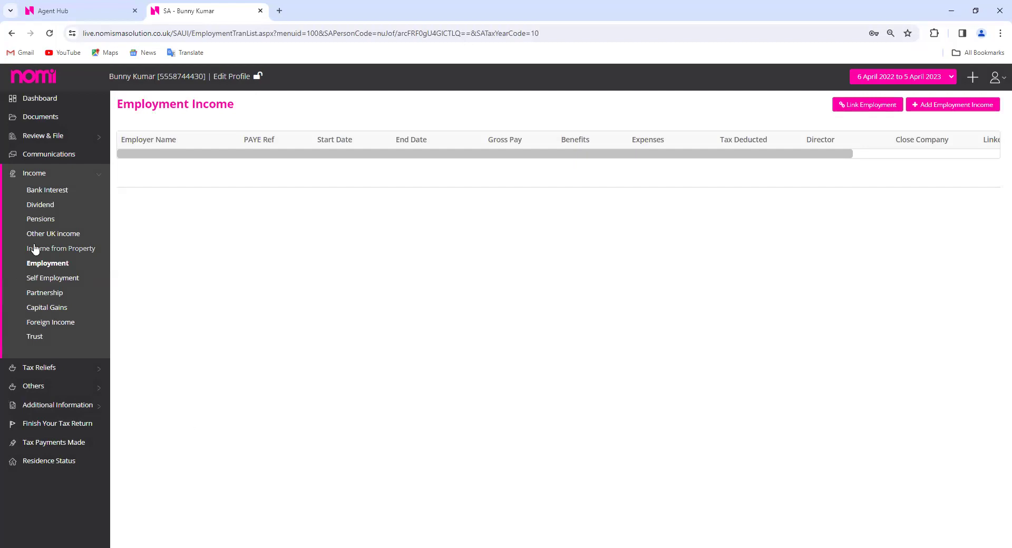
{"action": "left_click", "coordinate": [56, 285]}
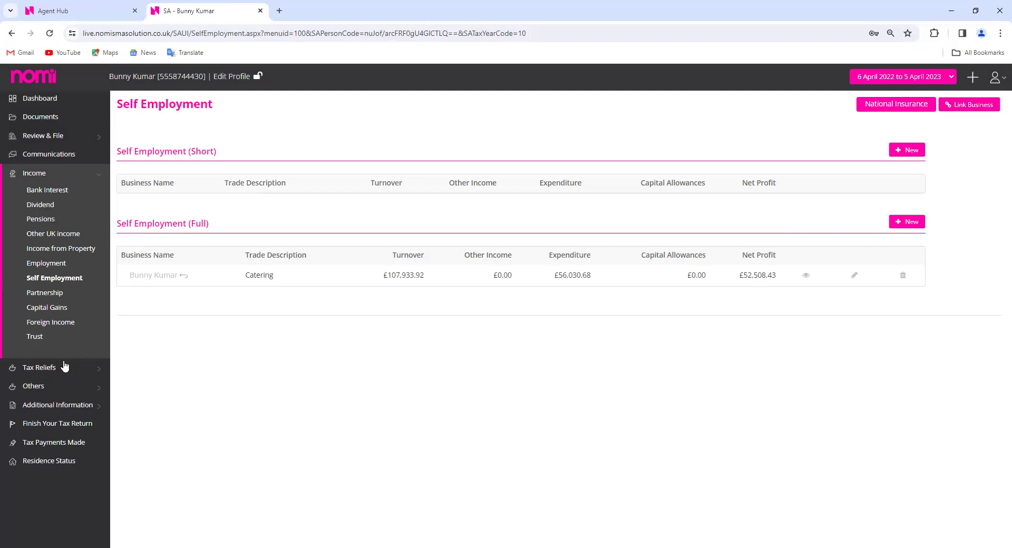
Link LLP INVESTMENT SERVICES LLP as the client's partnership, with £20,000.00 Catering taxable profits
{"action": "left_click", "coordinate": [43, 299]}
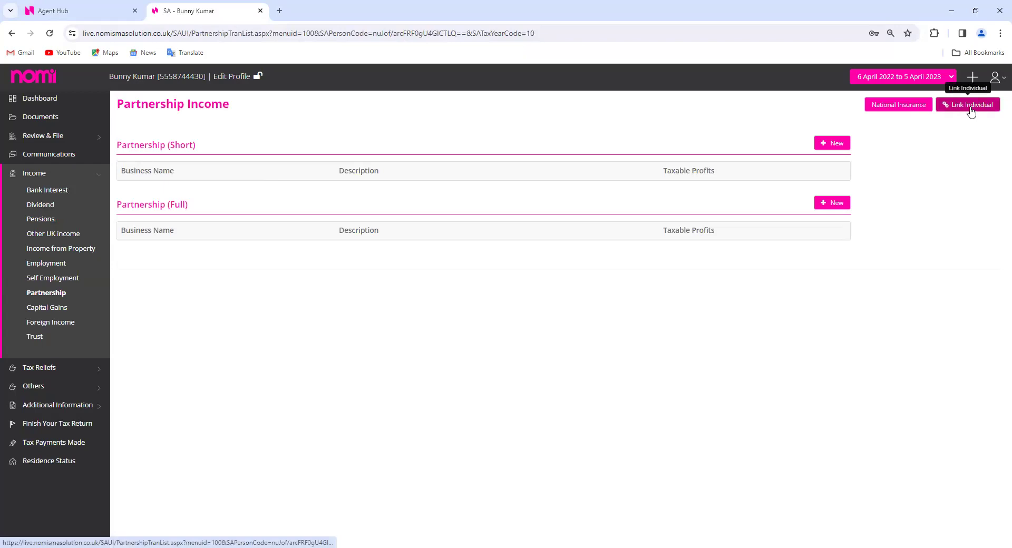
{"action": "left_click", "coordinate": [971, 109]}
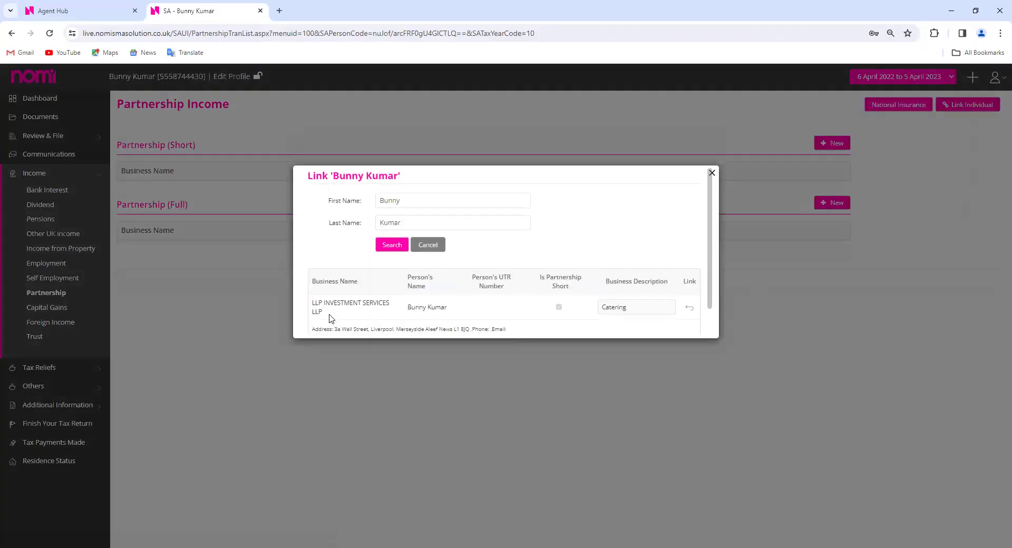
{"action": "left_click_drag", "start_coordinate": [324, 318], "coordinate": [313, 303]}
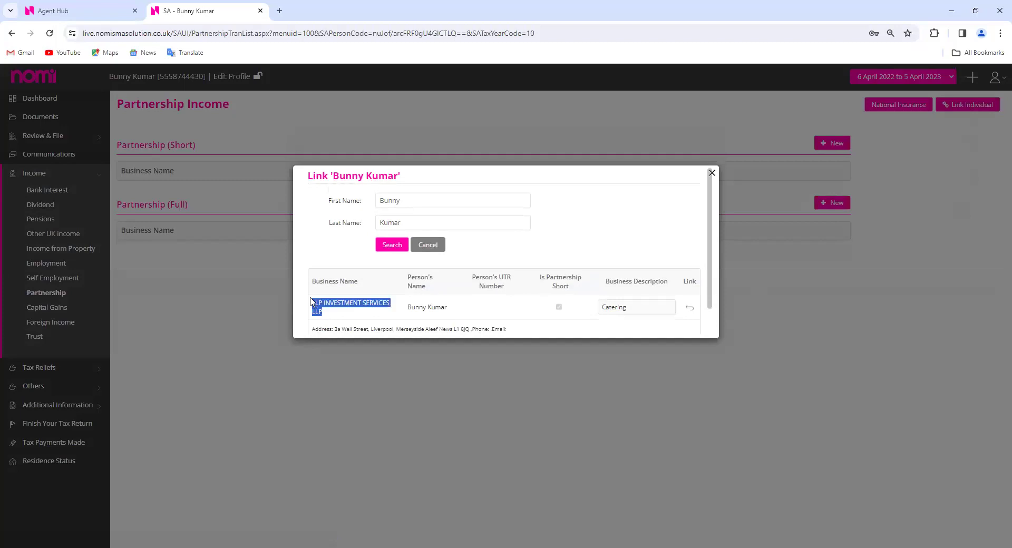
{"action": "scroll", "coordinate": [540, 296], "scroll_direction": "down", "scroll_amount": 1}
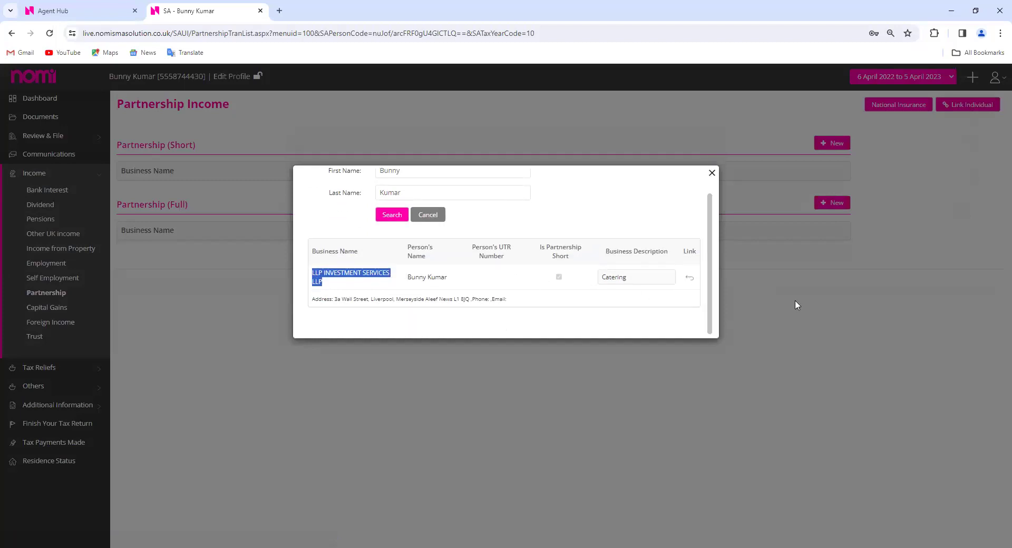
{"action": "left_click", "coordinate": [419, 215]}
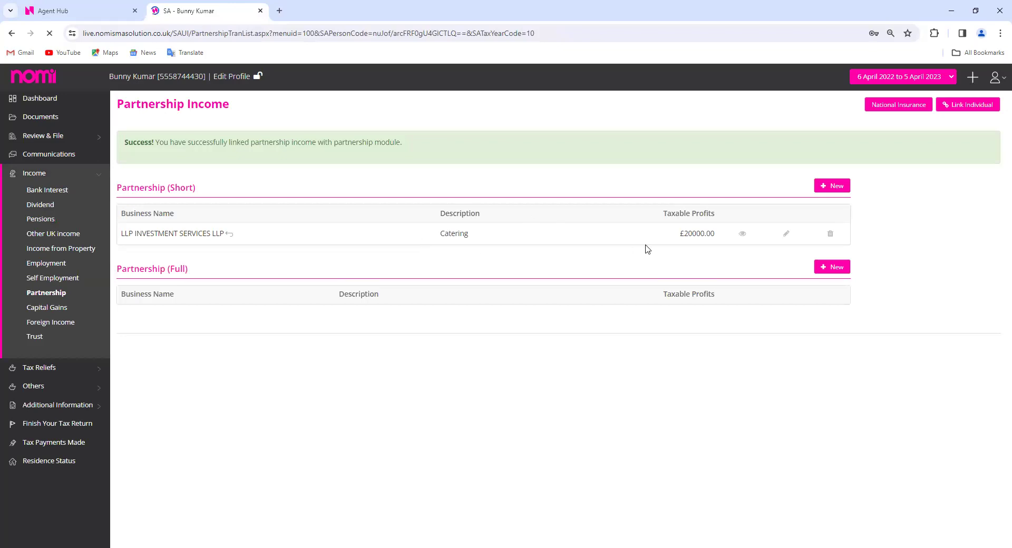
{"action": "left_click_drag", "start_coordinate": [717, 240], "coordinate": [679, 242]}
{"action": "left_click", "coordinate": [555, 254]}
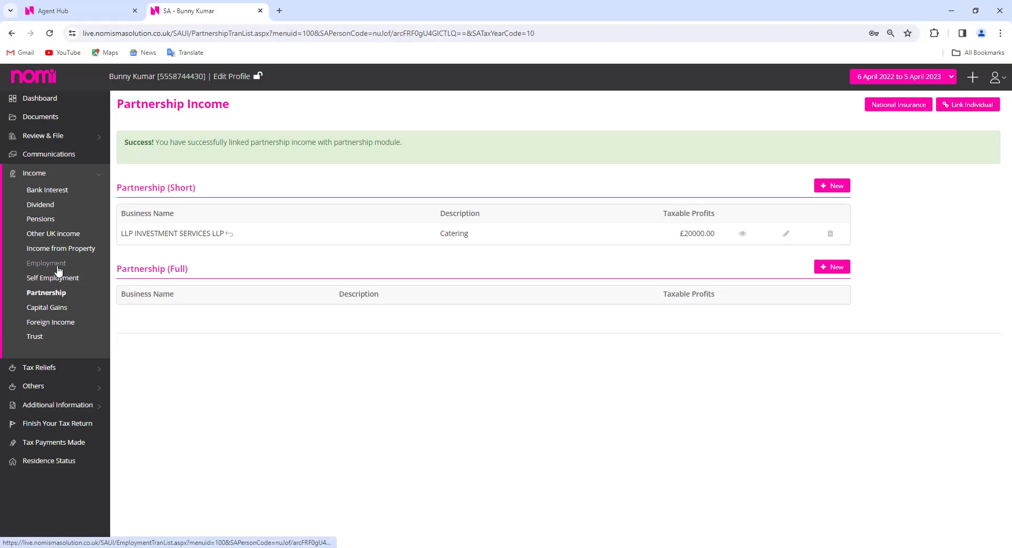
Search the Agent Hub clients for 'nomi' and open NOMI LIMITED's payroll records
{"action": "left_click", "coordinate": [105, 7]}
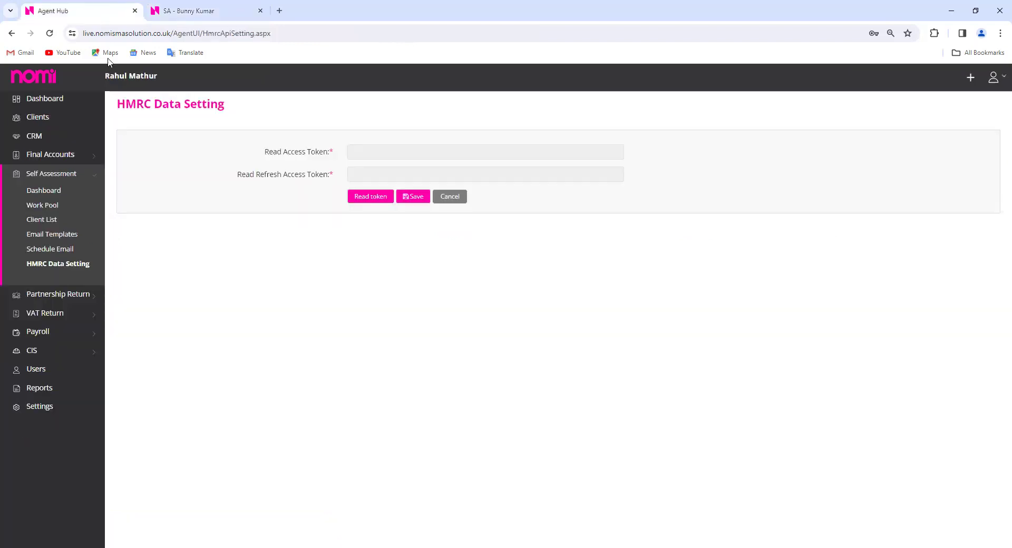
{"action": "left_click", "coordinate": [44, 118]}
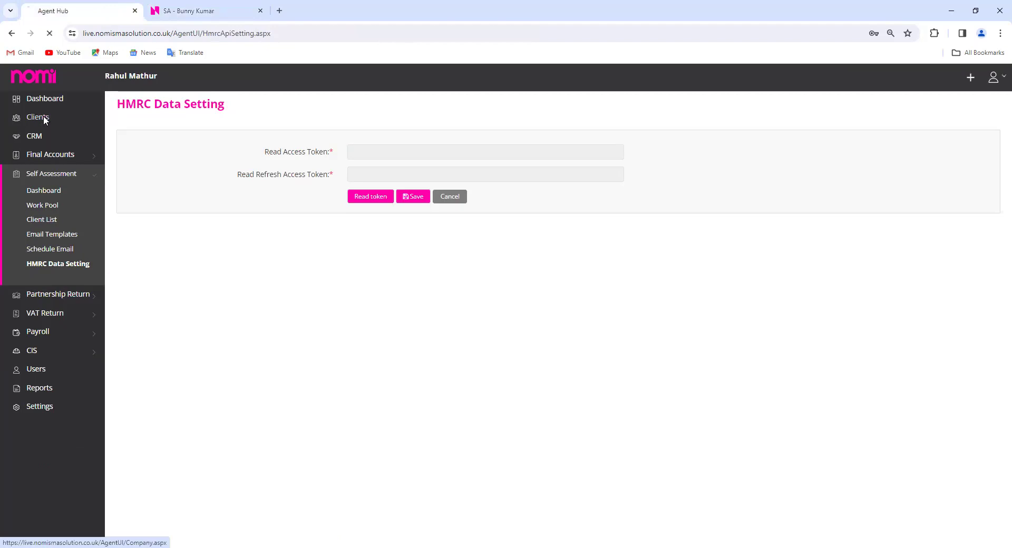
{"action": "left_click", "coordinate": [314, 136]}
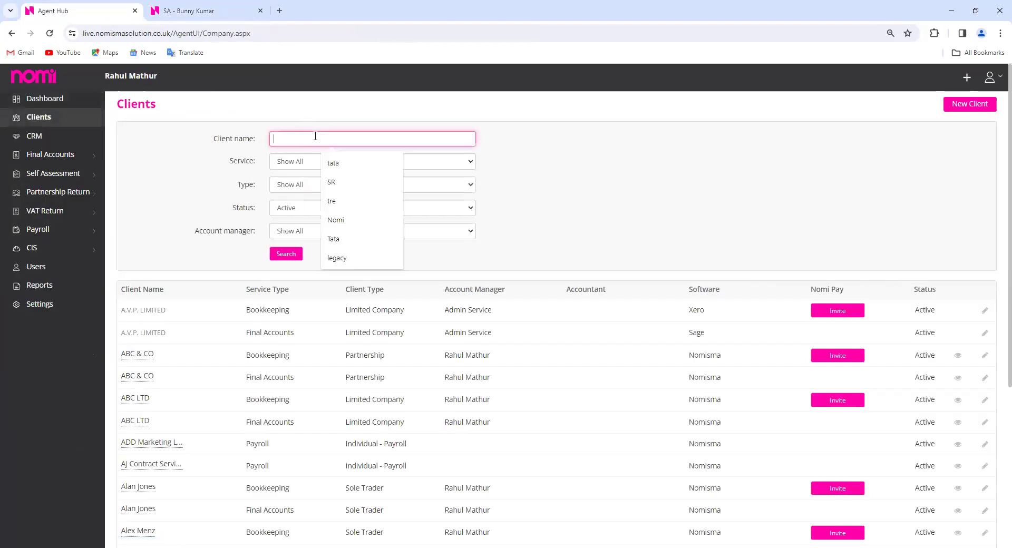
{"action": "type", "text": "nom"}
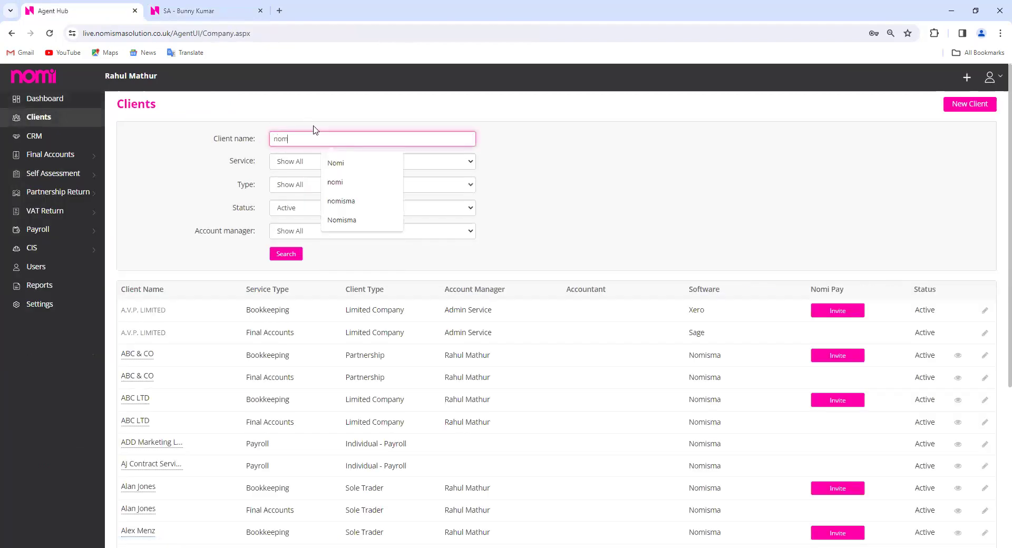
{"action": "type", "text": "i"}
{"action": "key", "text": "Return"}
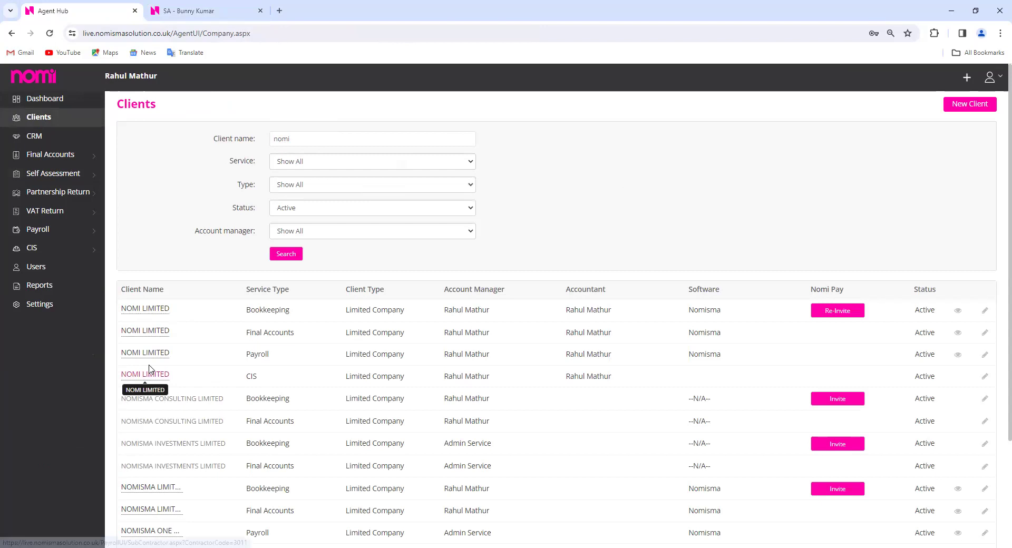
{"action": "left_click", "coordinate": [150, 367]}
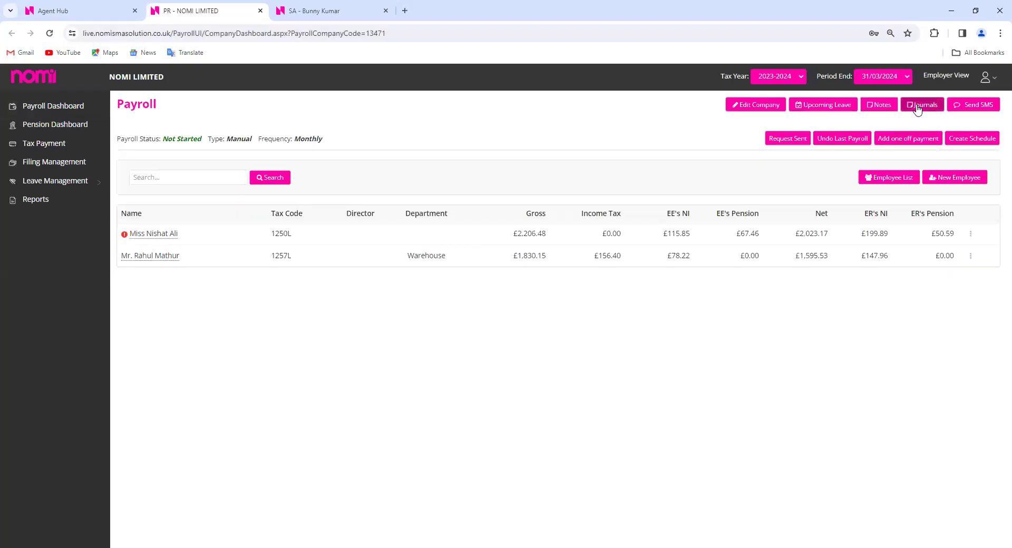
Inspect wages journal transaction 944 for NOMI LIMITED, then return to the Agent Hub client list
{"action": "left_click", "coordinate": [917, 106]}
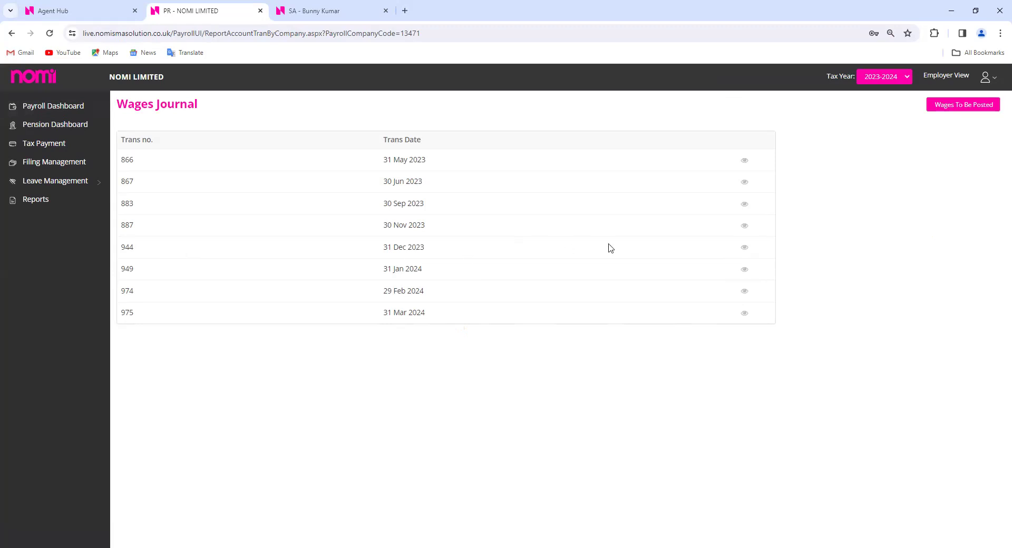
{"action": "left_click", "coordinate": [744, 249]}
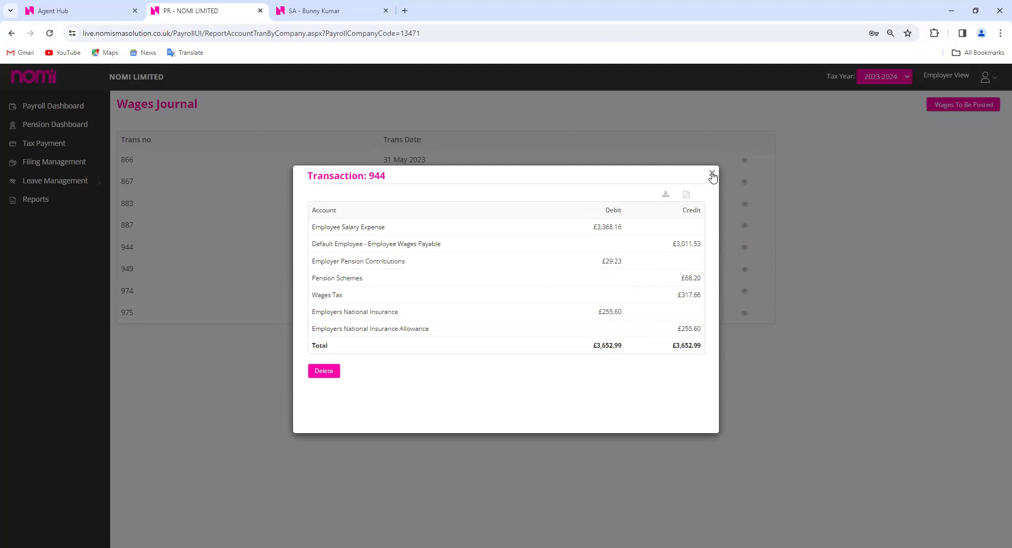
{"action": "left_click", "coordinate": [712, 176]}
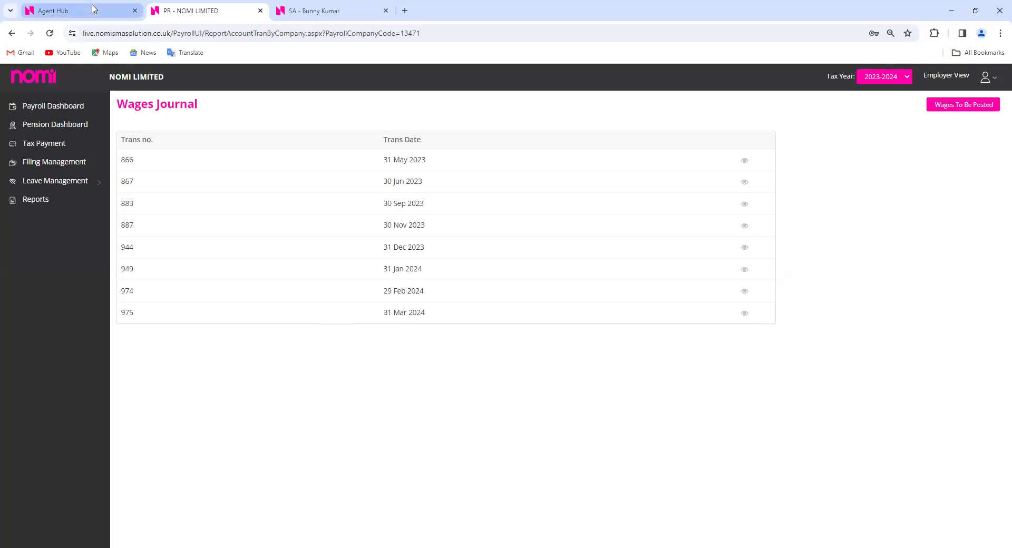
{"action": "left_click", "coordinate": [95, 10]}
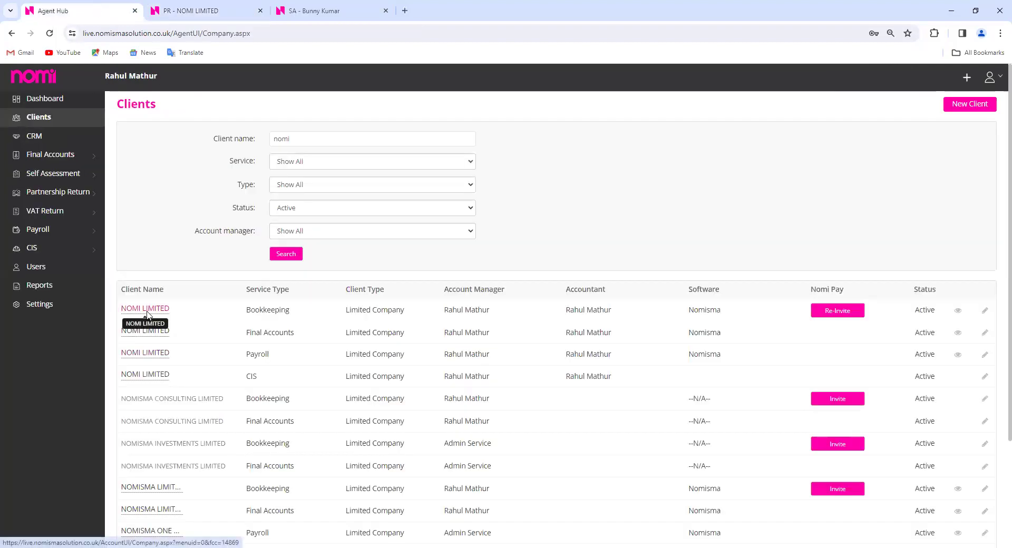
Open NOMI LIMITED's General/Nominal Ledger report filtered to the Employee Expenses Payable account type
{"action": "left_click", "coordinate": [149, 310]}
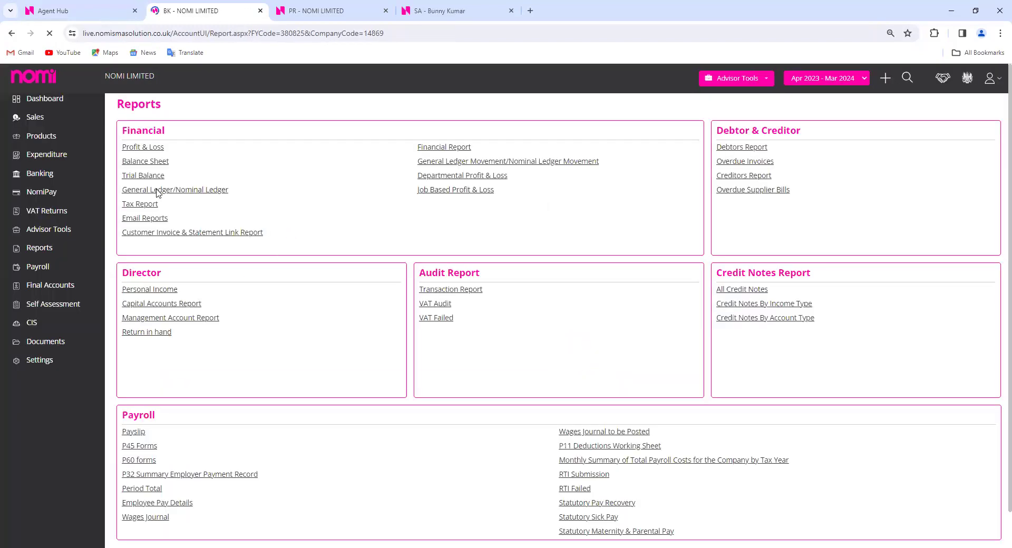
{"action": "left_click", "coordinate": [167, 191]}
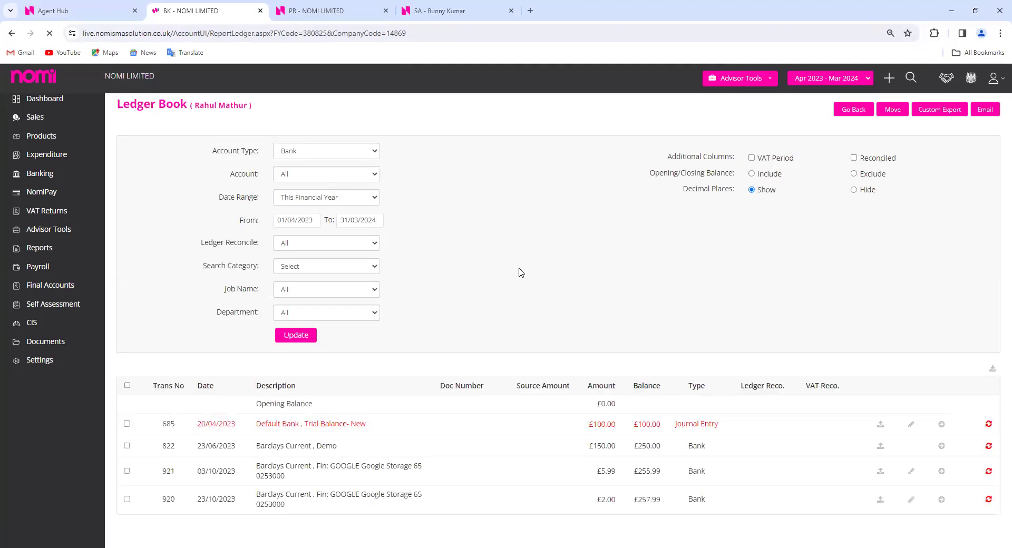
{"action": "left_click", "coordinate": [338, 152]}
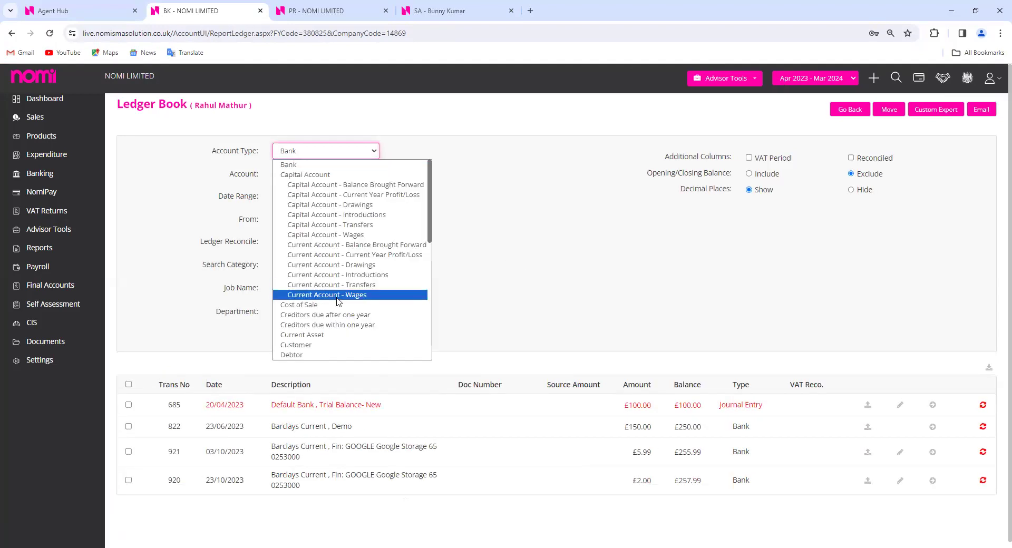
{"action": "scroll", "coordinate": [338, 300], "scroll_direction": "down", "scroll_amount": 5}
{"action": "scroll", "coordinate": [329, 293], "scroll_direction": "up", "scroll_amount": 5}
{"action": "scroll", "coordinate": [342, 335], "scroll_direction": "down", "scroll_amount": 5}
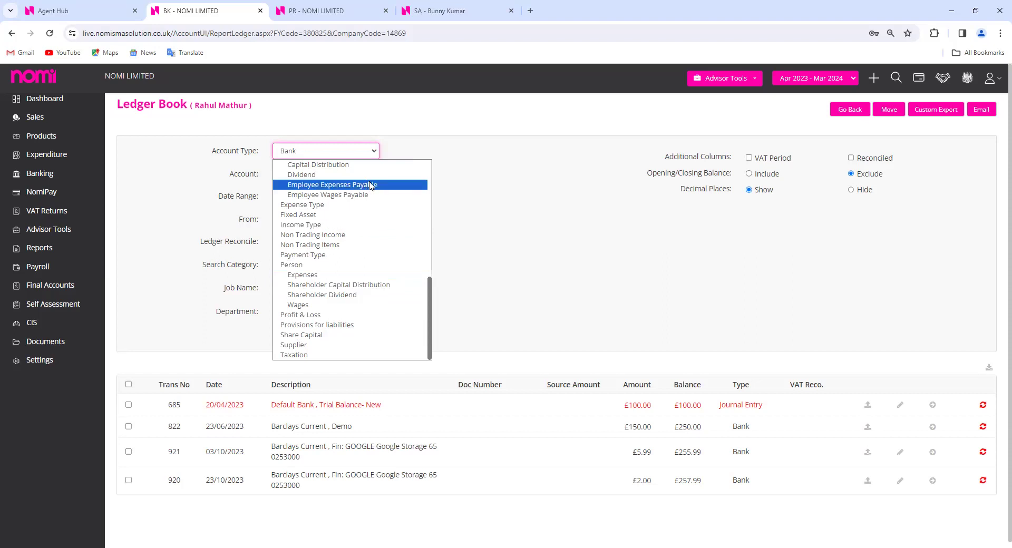
{"action": "left_click", "coordinate": [372, 186]}
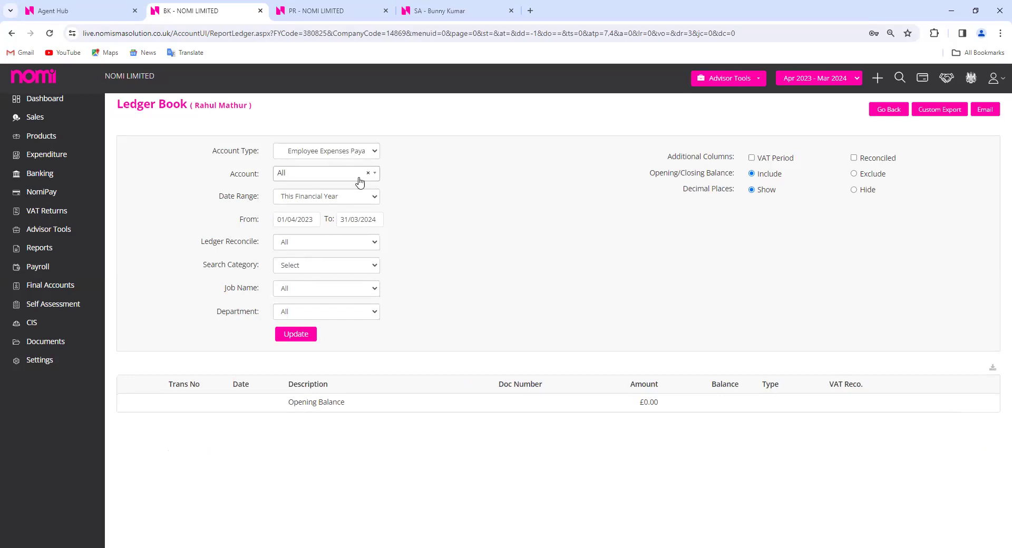
Change the ledger's Account Type filter from Employee Expenses Payable to Employee
{"action": "left_click", "coordinate": [359, 178]}
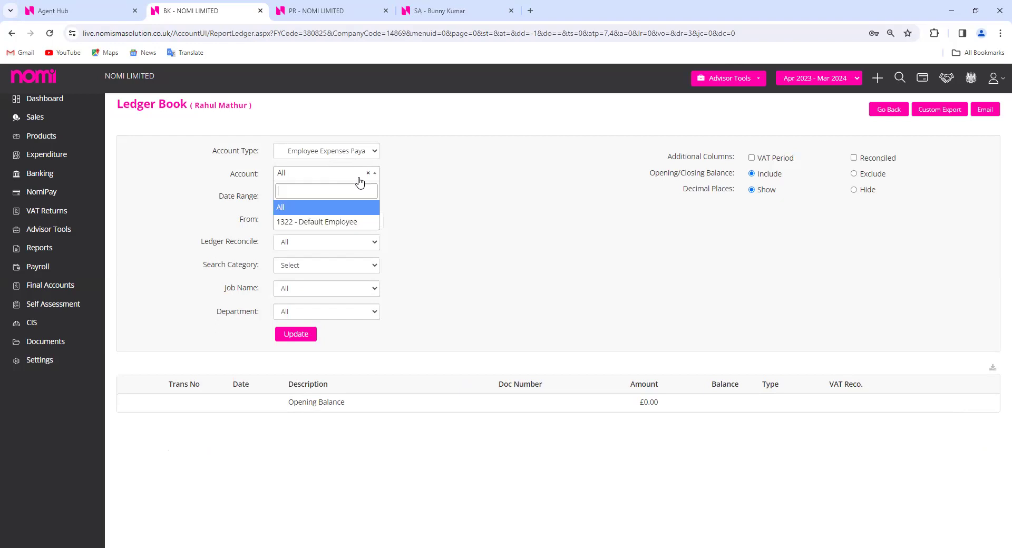
{"action": "left_click", "coordinate": [372, 151]}
{"action": "scroll", "coordinate": [382, 299], "scroll_direction": "down", "scroll_amount": 3}
{"action": "scroll", "coordinate": [382, 299], "scroll_direction": "down", "scroll_amount": 1}
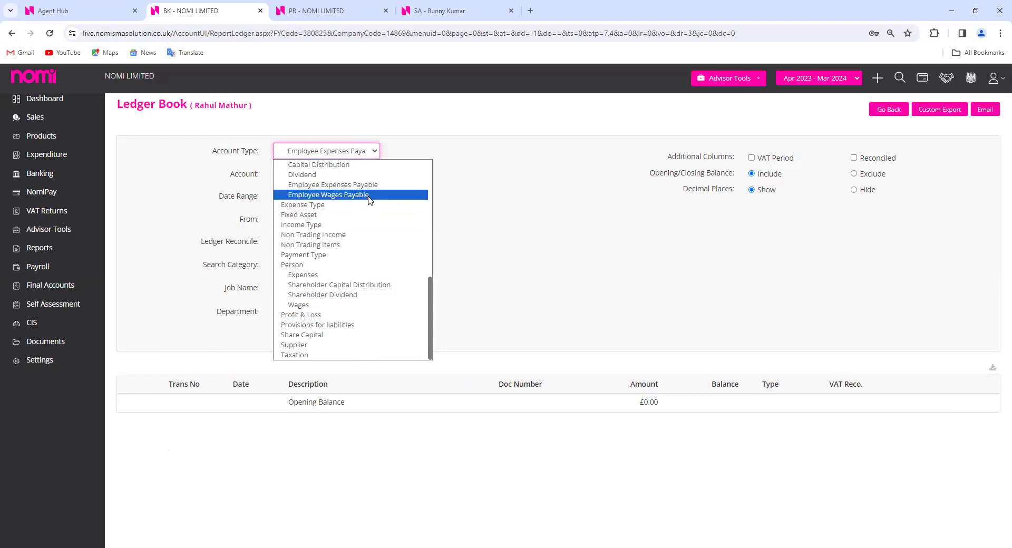
{"action": "scroll", "coordinate": [377, 221], "scroll_direction": "up", "scroll_amount": 5}
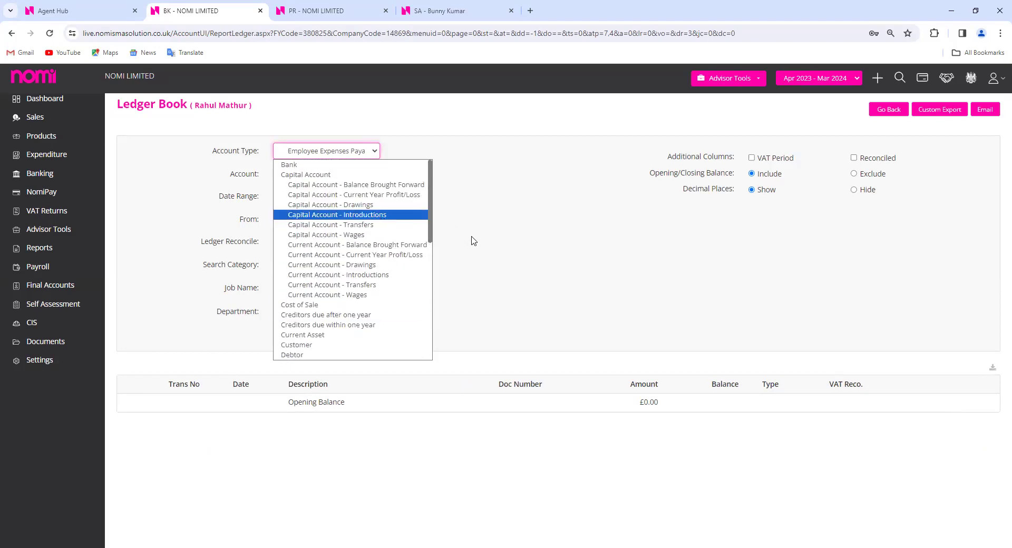
{"action": "left_click", "coordinate": [463, 176]}
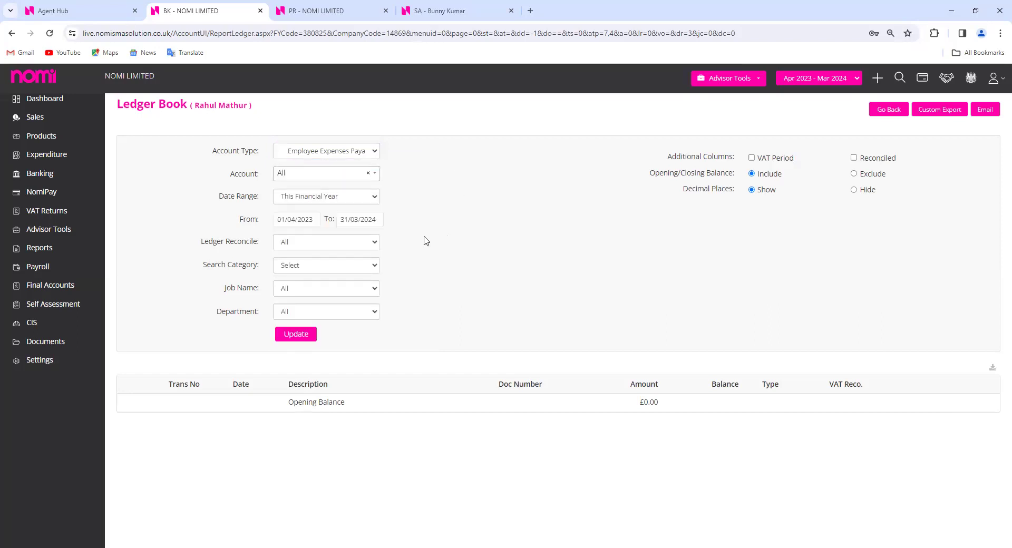
{"action": "left_click", "coordinate": [346, 154]}
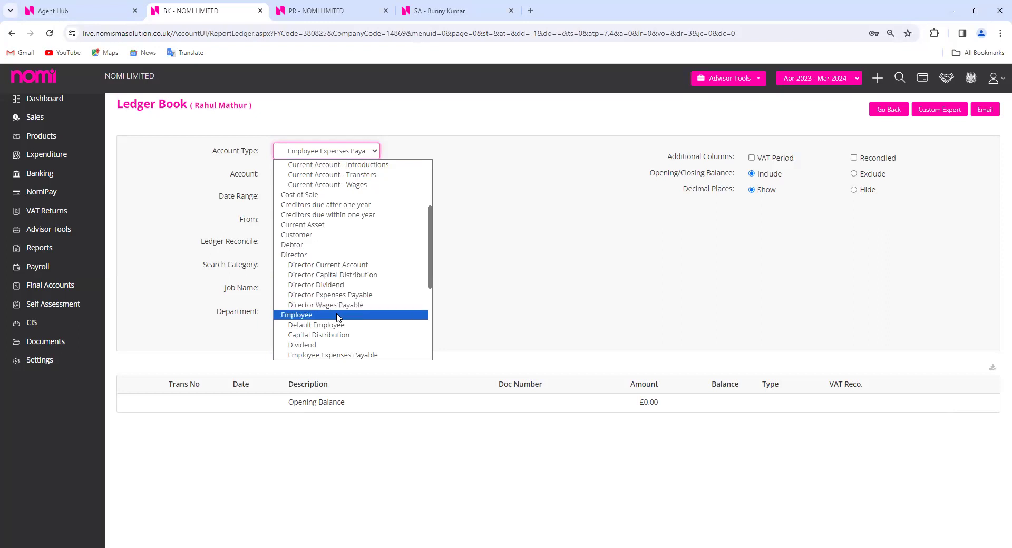
{"action": "left_click", "coordinate": [337, 315]}
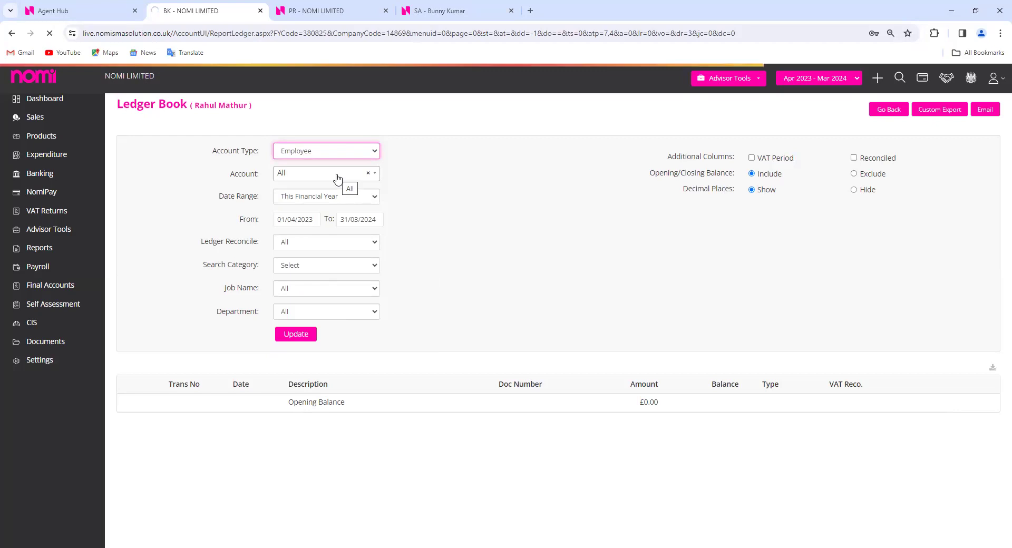
Inspect wages transaction 944's details, then go to the client's self assessment Employment income page
{"action": "left_click", "coordinate": [338, 180]}
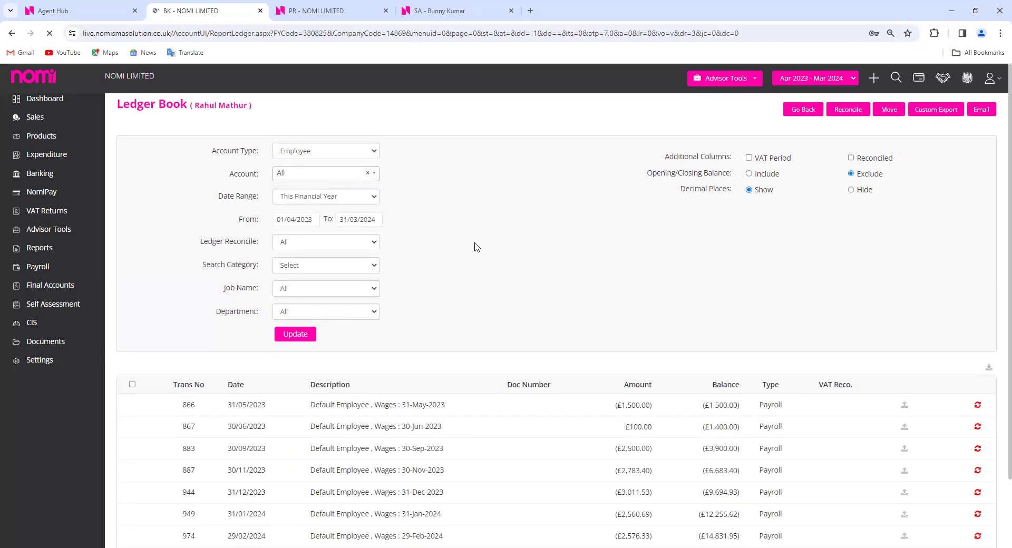
{"action": "scroll", "coordinate": [494, 318], "scroll_direction": "down", "scroll_amount": 2}
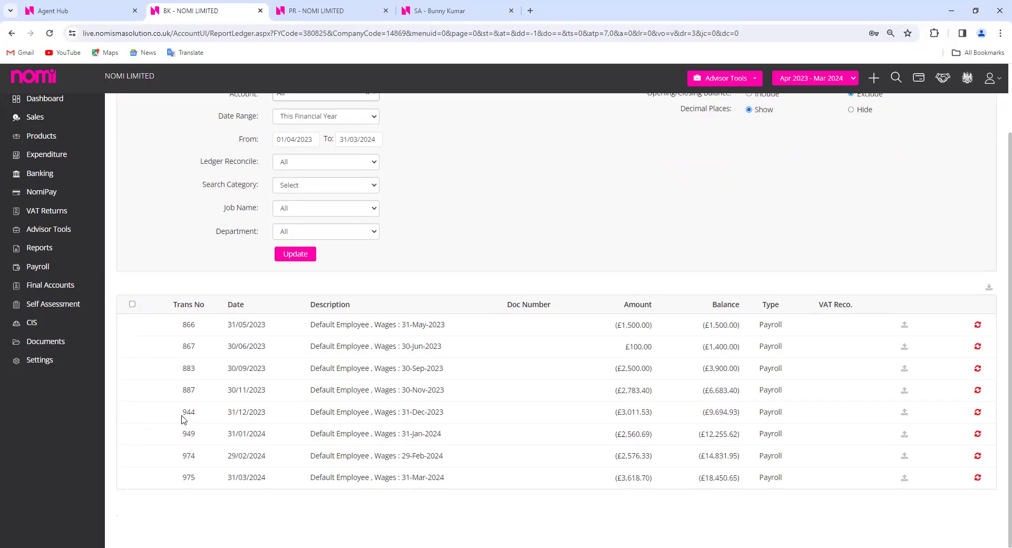
{"action": "left_click", "coordinate": [189, 414]}
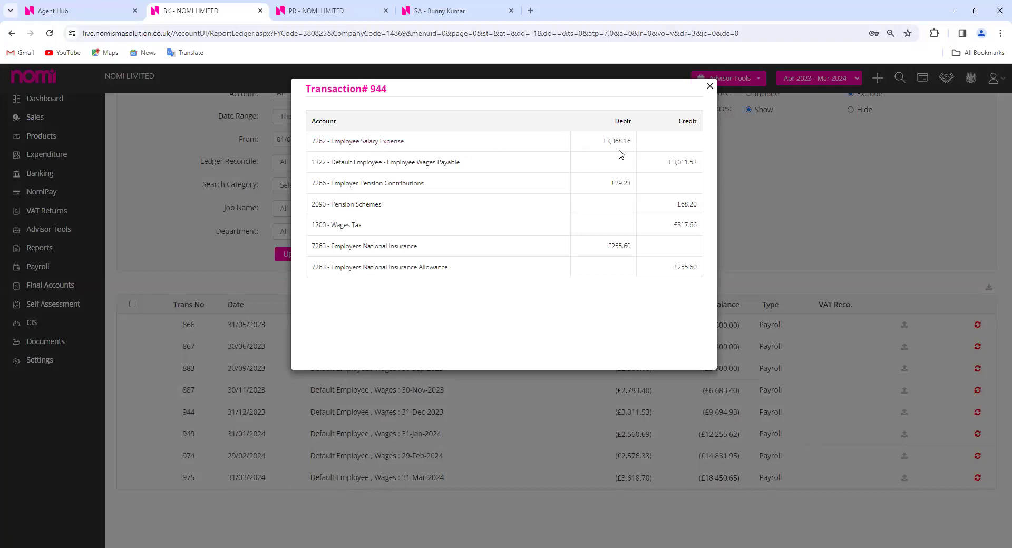
{"action": "left_click", "coordinate": [710, 87]}
{"action": "scroll", "coordinate": [588, 372], "scroll_direction": "up", "scroll_amount": 2}
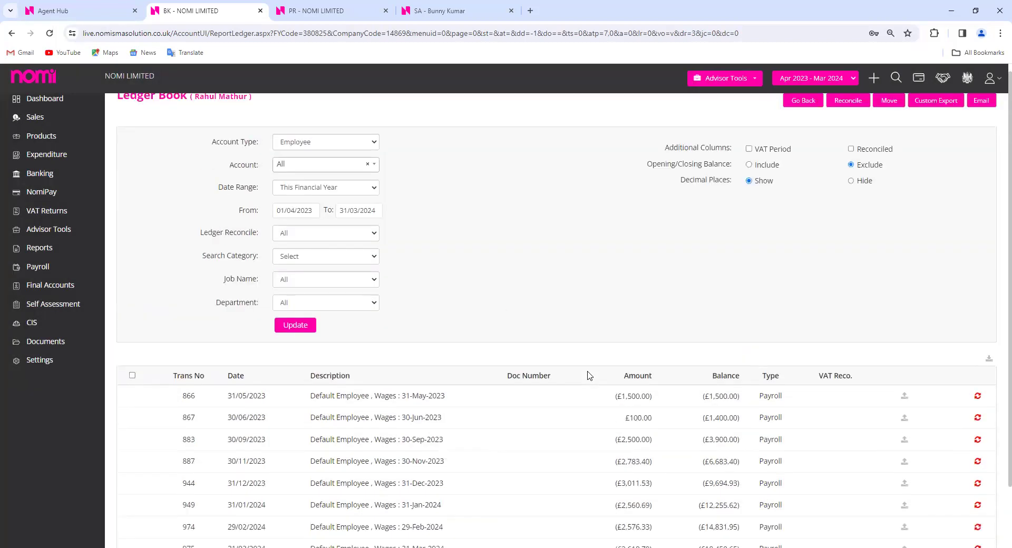
{"action": "scroll", "coordinate": [614, 399], "scroll_direction": "down", "scroll_amount": 2}
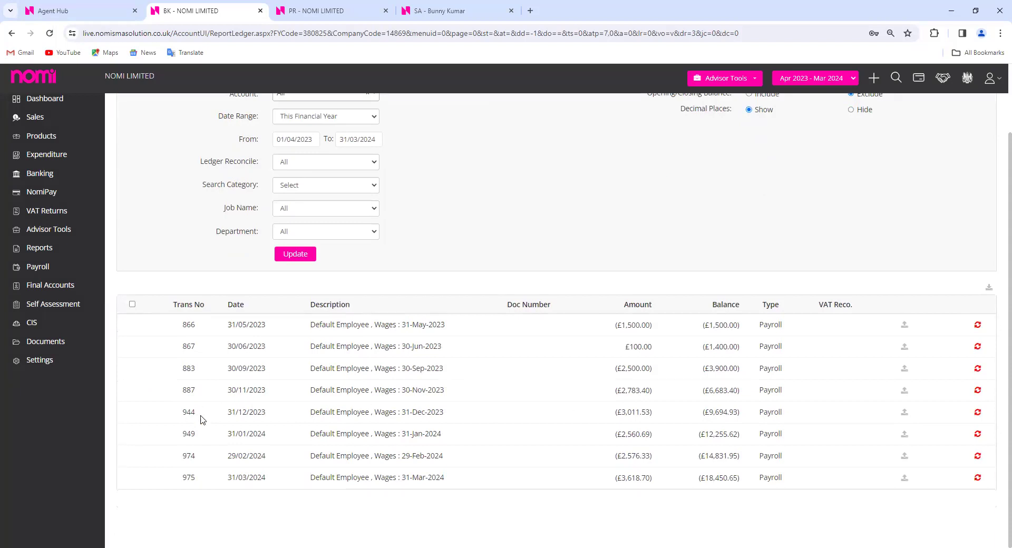
{"action": "left_click_drag", "start_coordinate": [451, 416], "coordinate": [311, 412]}
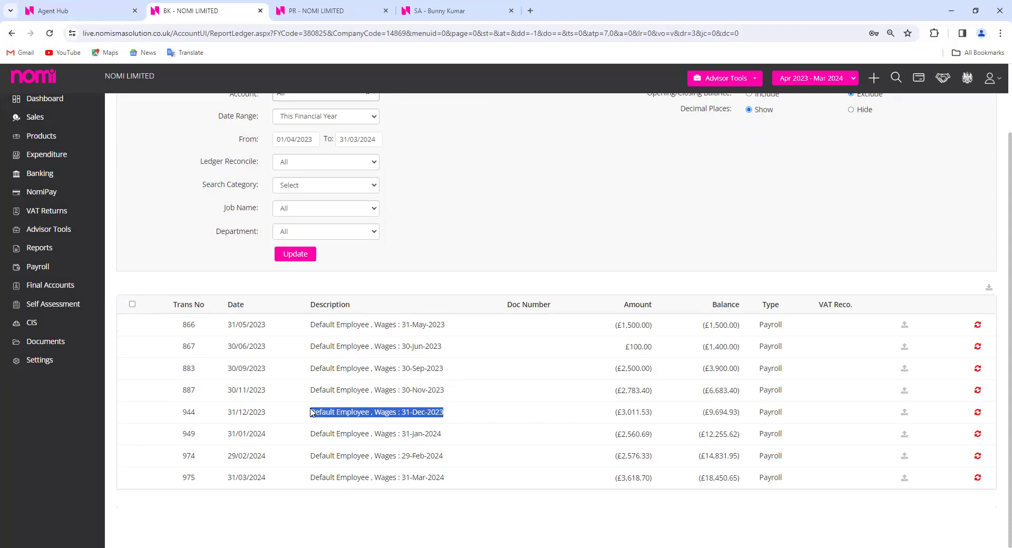
{"action": "left_click", "coordinate": [562, 223]}
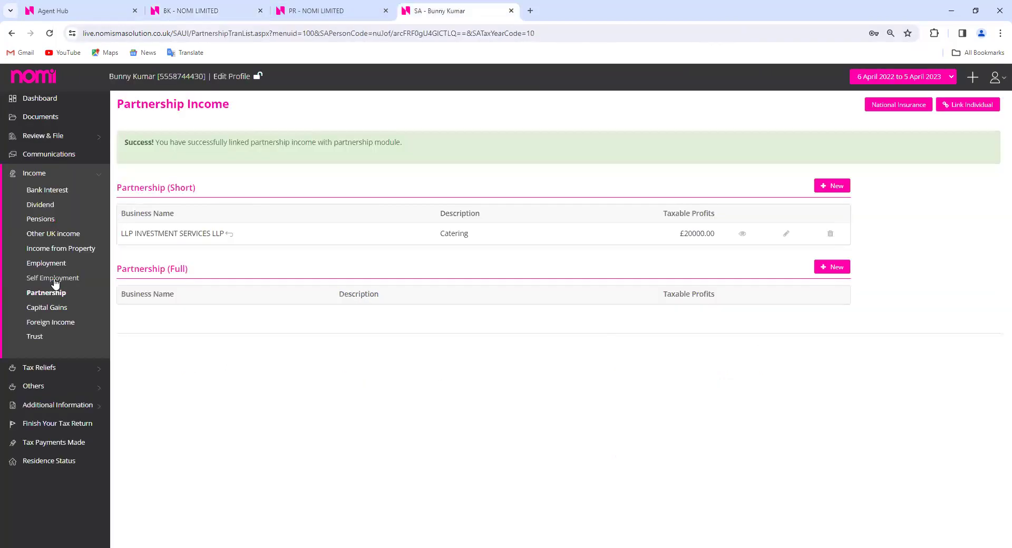
{"action": "left_click", "coordinate": [47, 293]}
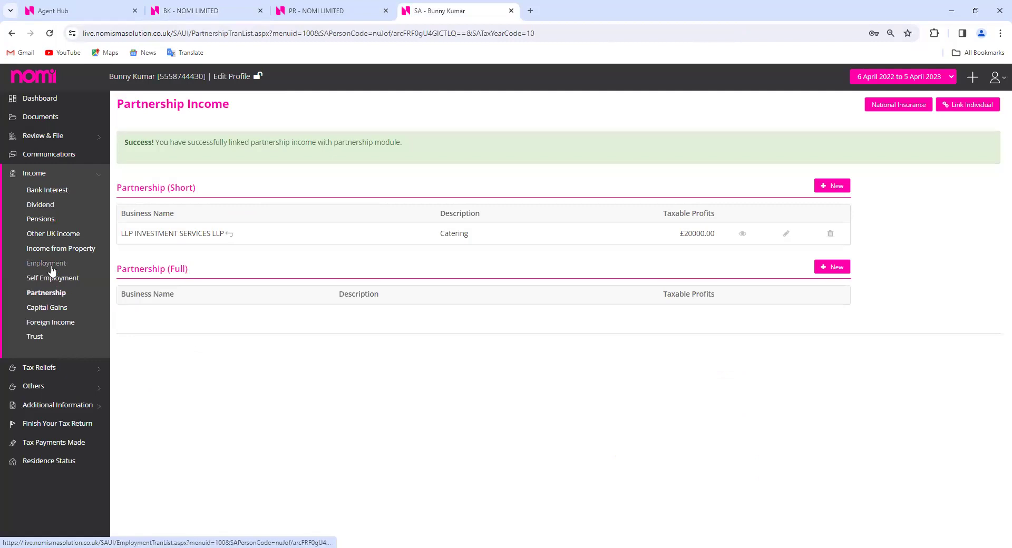